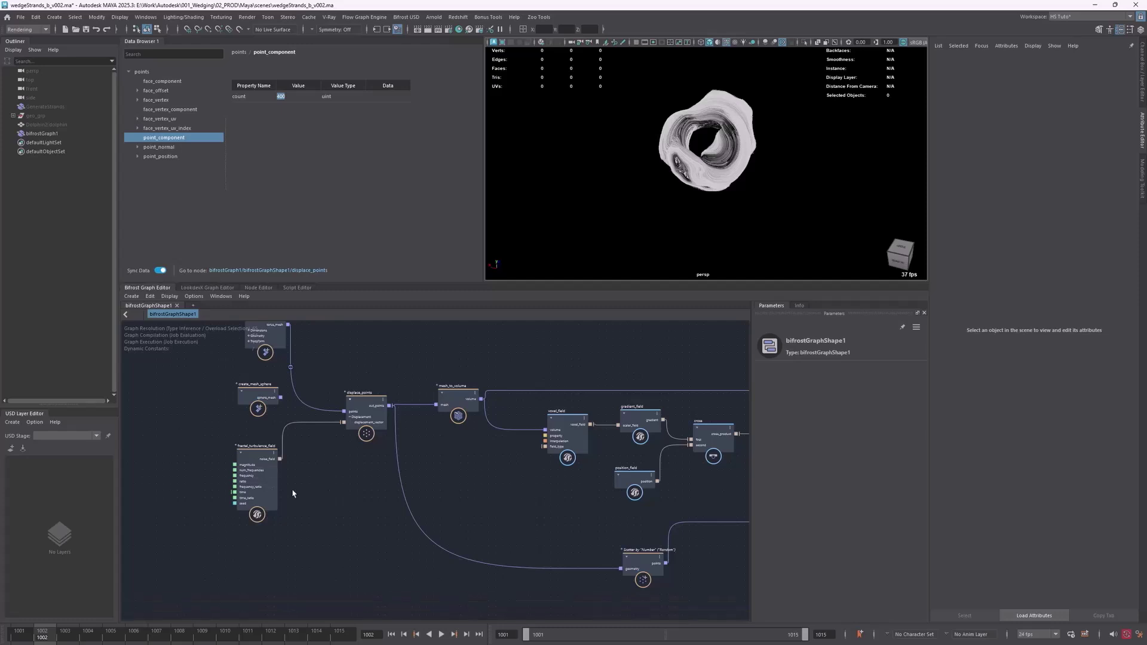
- Set the fractal turbulence field's Seed to 12 and move the timeline to frame 1001
{"action": "left_click_drag", "start_coordinate": [823, 469], "coordinate": [898, 469]}
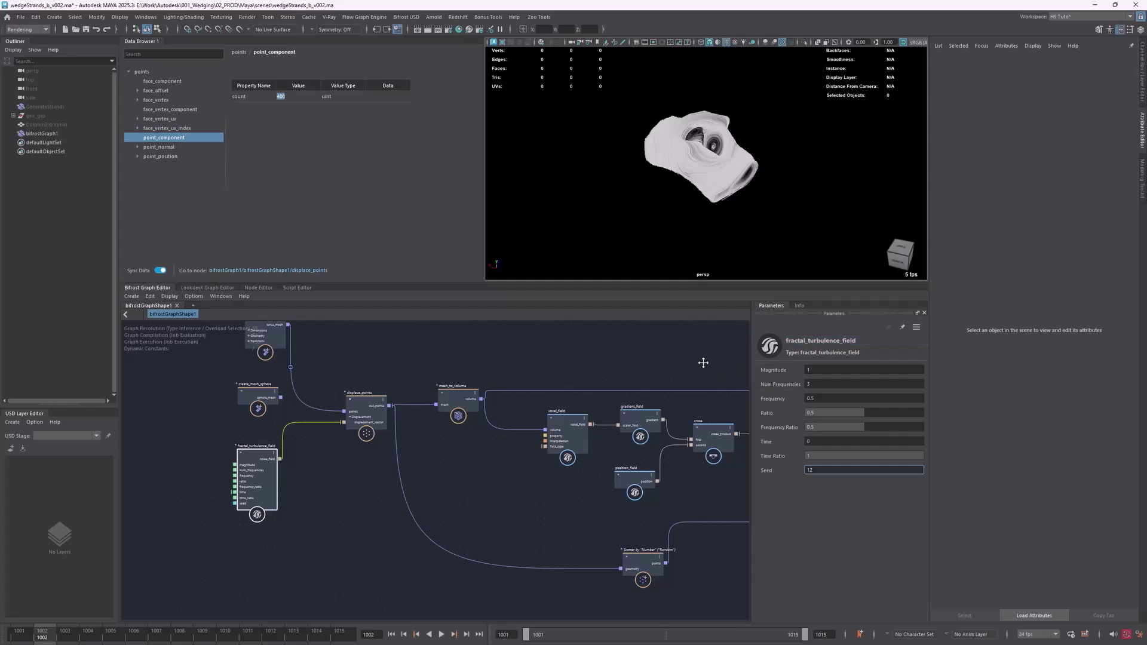
{"action": "middle_click_drag", "start_coordinate": [697, 366], "coordinate": [657, 365], "text": "alt"}
{"action": "left_click_drag", "start_coordinate": [819, 369], "coordinate": [878, 412]}
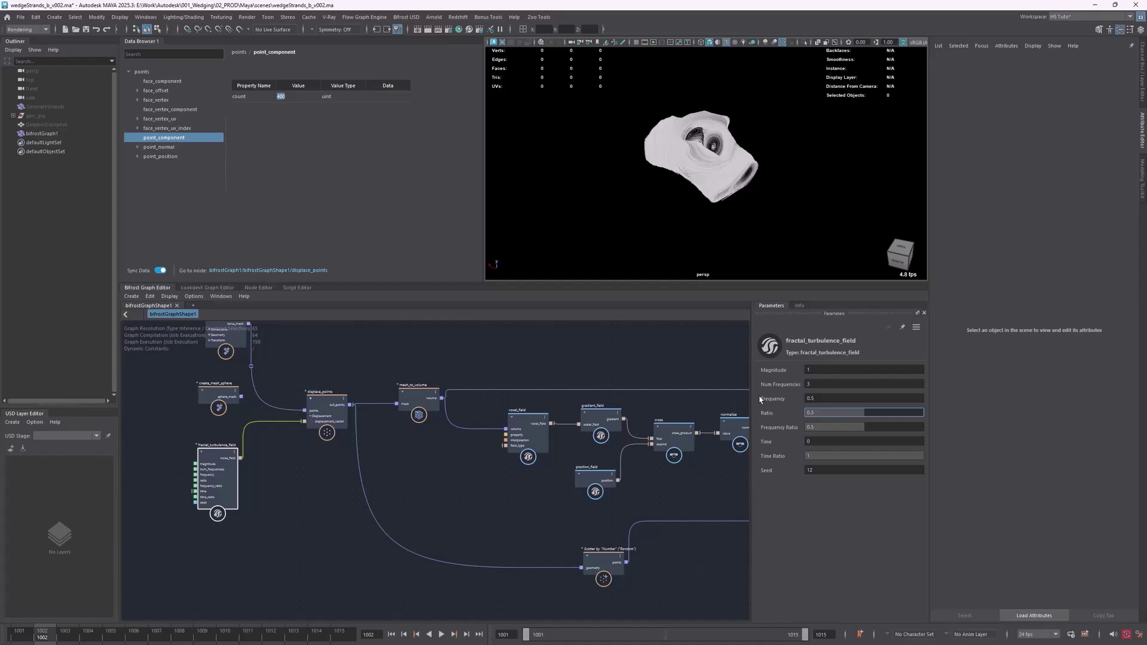
{"action": "middle_click_drag", "start_coordinate": [291, 467], "coordinate": [346, 451], "text": "alt"}
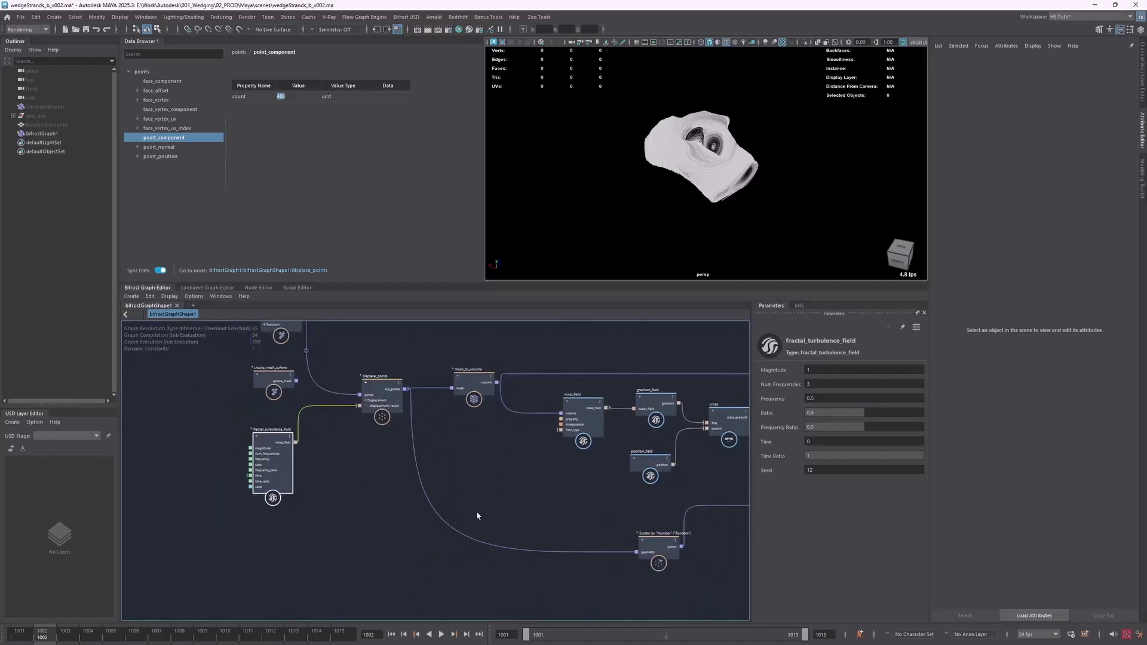
{"action": "left_click", "coordinate": [27, 633]}
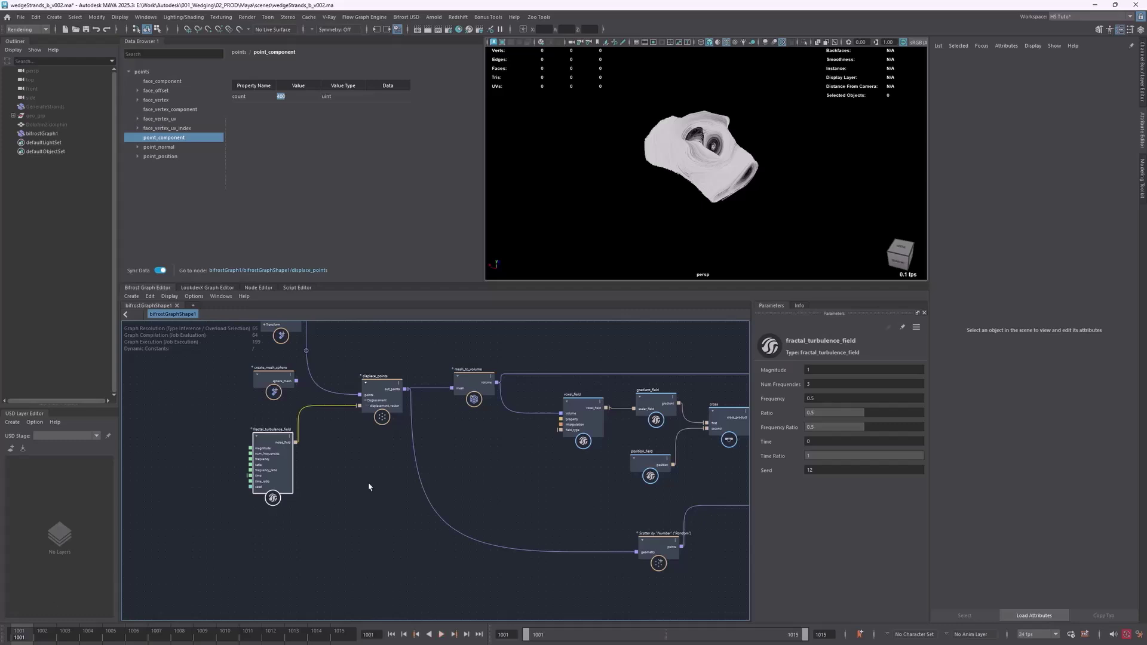
- Add a wedge_parameter node to the graph beside the fractal_turbulence_field node
{"action": "left_click", "coordinate": [339, 457]}
{"action": "middle_click_drag", "start_coordinate": [339, 457], "coordinate": [373, 473]}
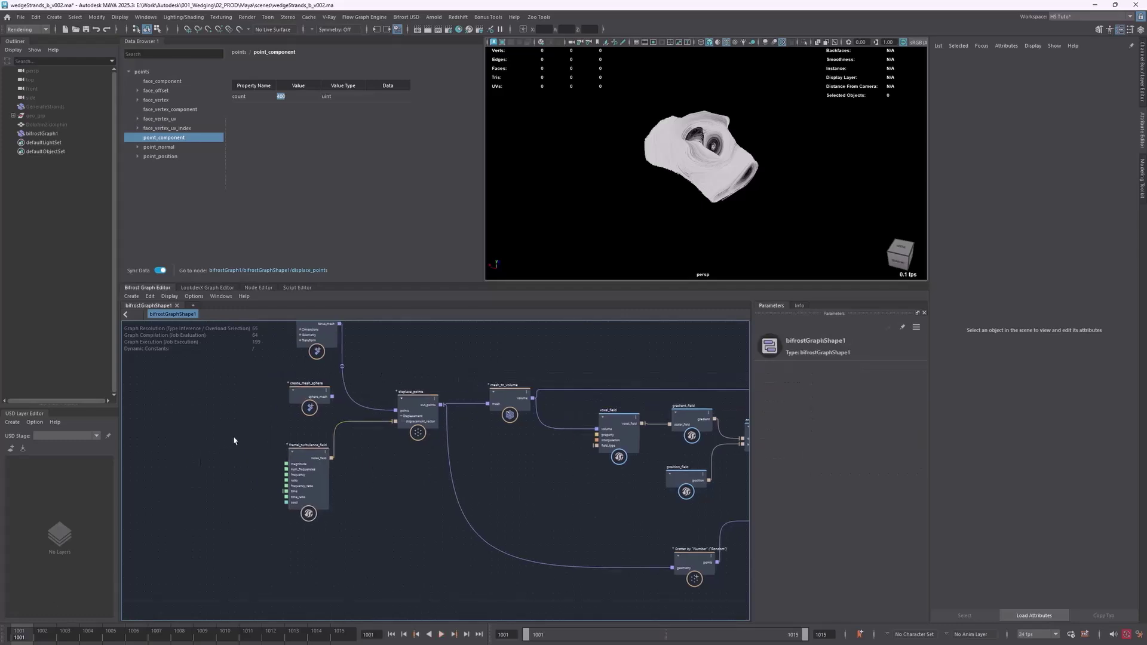
{"action": "key", "text": "Tab"}
{"action": "type", "text": "wedge"}
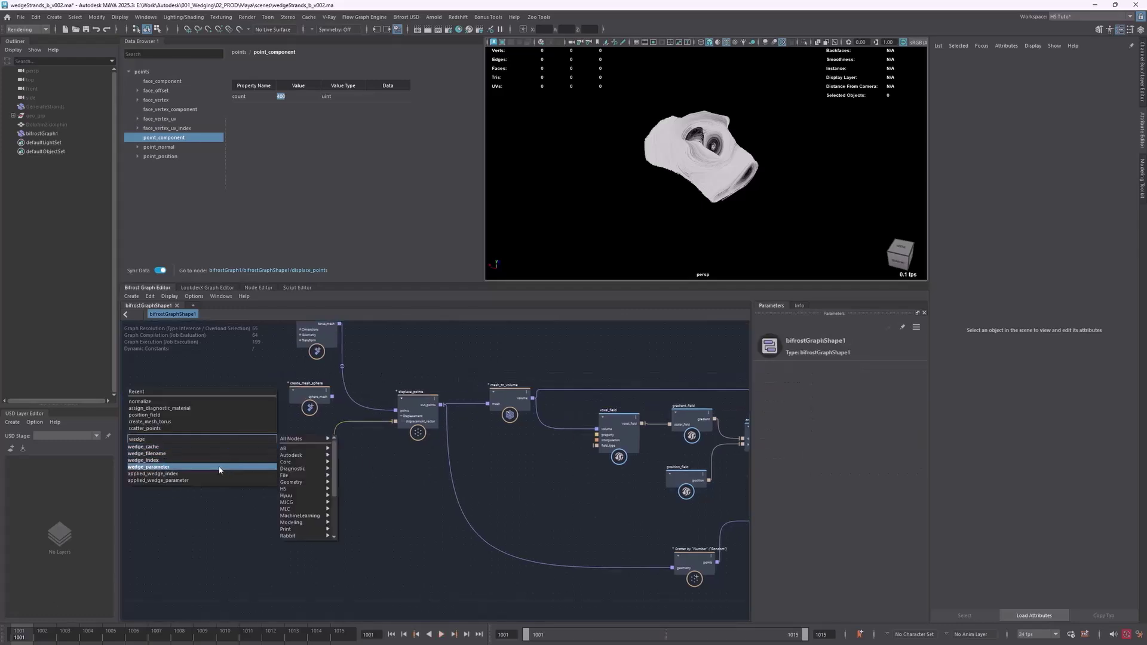
{"action": "left_click", "coordinate": [268, 467]}
{"action": "scroll", "coordinate": [272, 441], "scroll_direction": "up", "scroll_amount": 2}
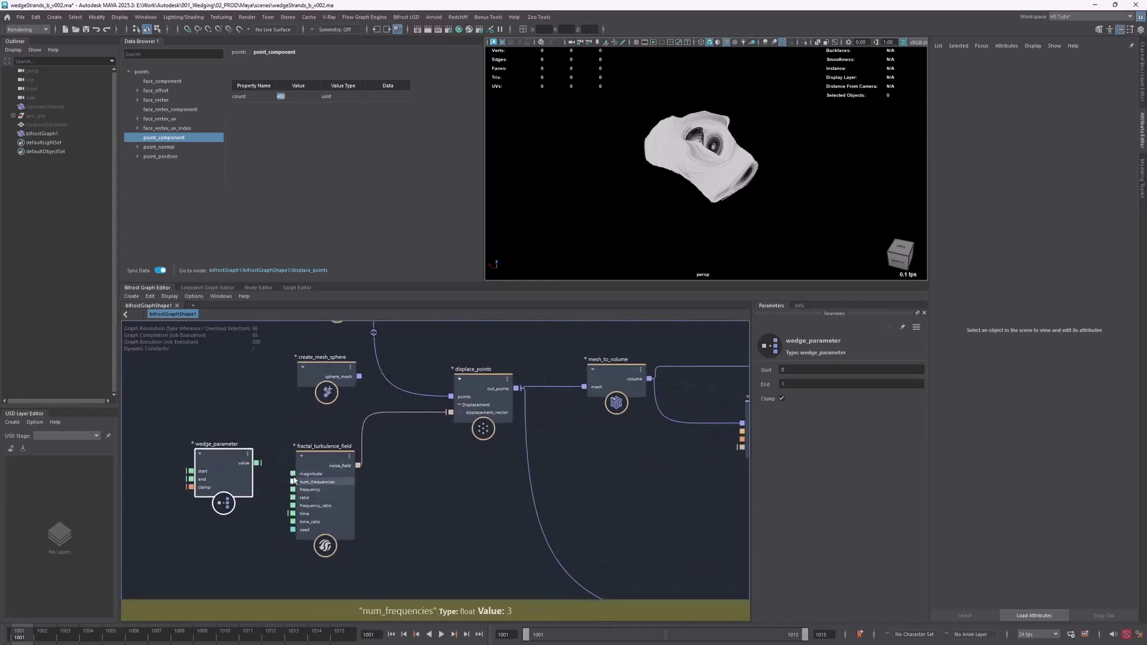
{"action": "left_click_drag", "start_coordinate": [222, 469], "coordinate": [215, 454]}
- Connect create_mesh_sphere's sphere_mesh output to the points input of displace_points in place of the torus
{"action": "left_click_drag", "start_coordinate": [276, 432], "coordinate": [351, 480]}
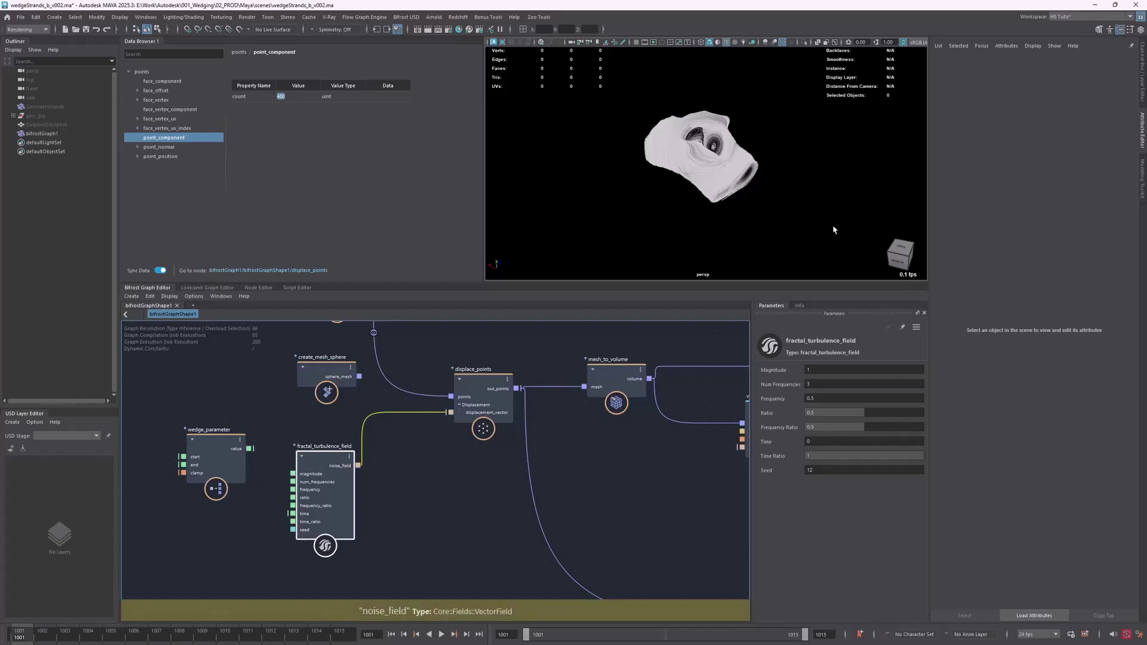
{"action": "left_click_drag", "start_coordinate": [715, 162], "coordinate": [691, 177], "text": "alt"}
{"action": "left_click_drag", "start_coordinate": [359, 377], "coordinate": [451, 396]}
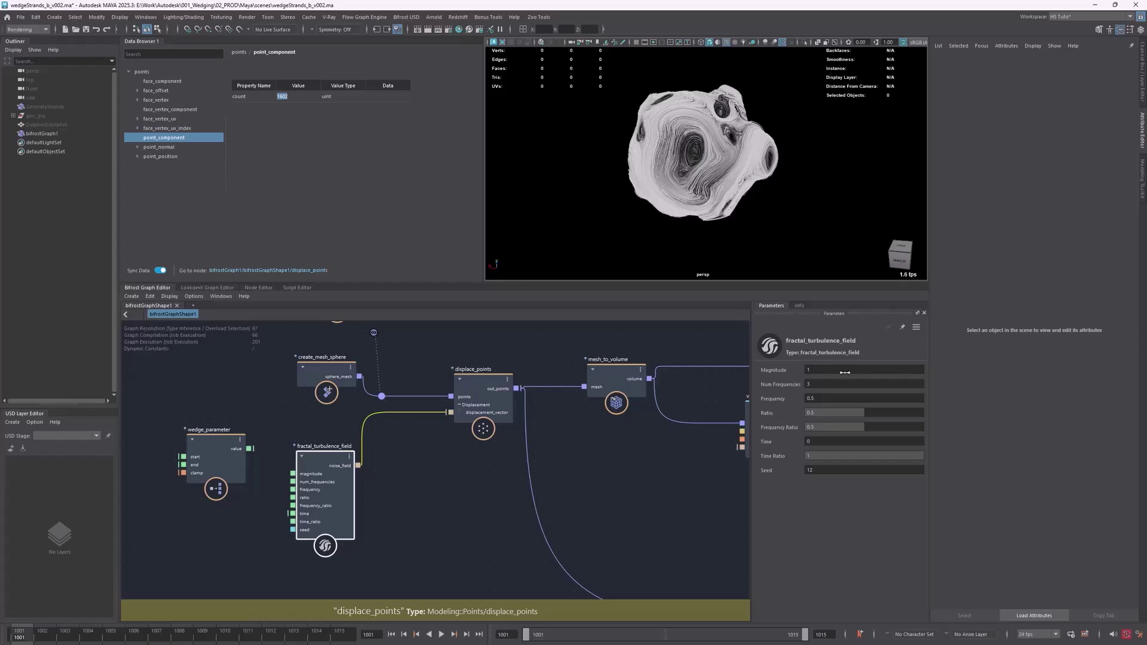
- Set the fractal turbulence field's Seed to 0 and inspect the displaced sphere from another angle
{"action": "left_click", "coordinate": [831, 470]}
{"action": "type", "text": "6"}
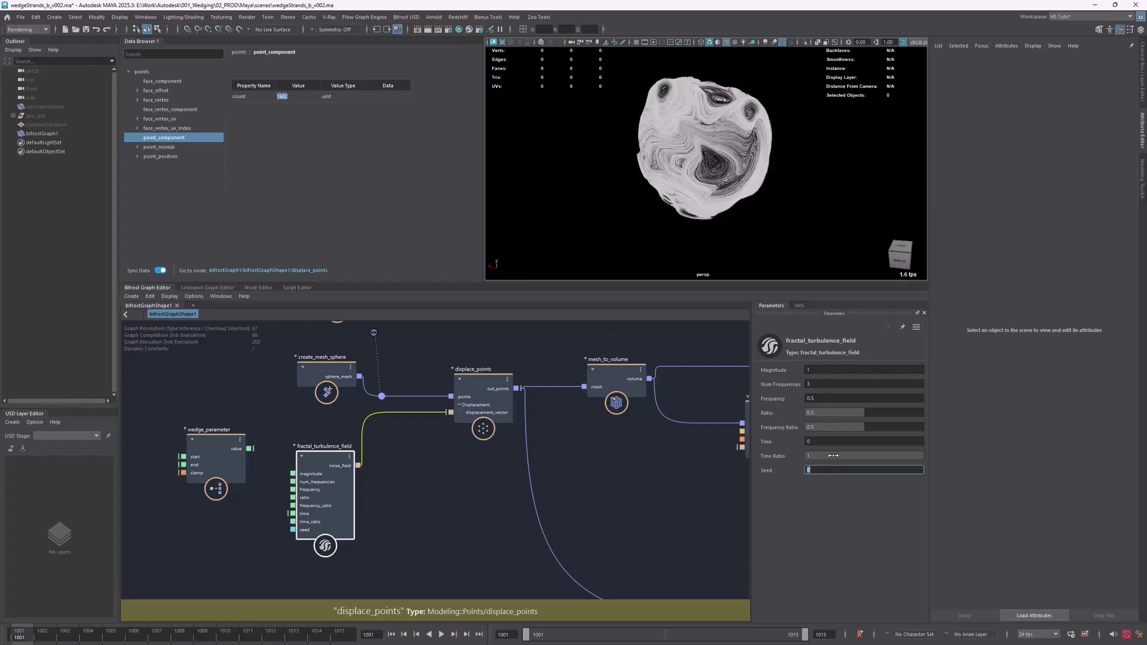
{"action": "left_click_drag", "start_coordinate": [733, 178], "coordinate": [656, 160], "text": "alt"}
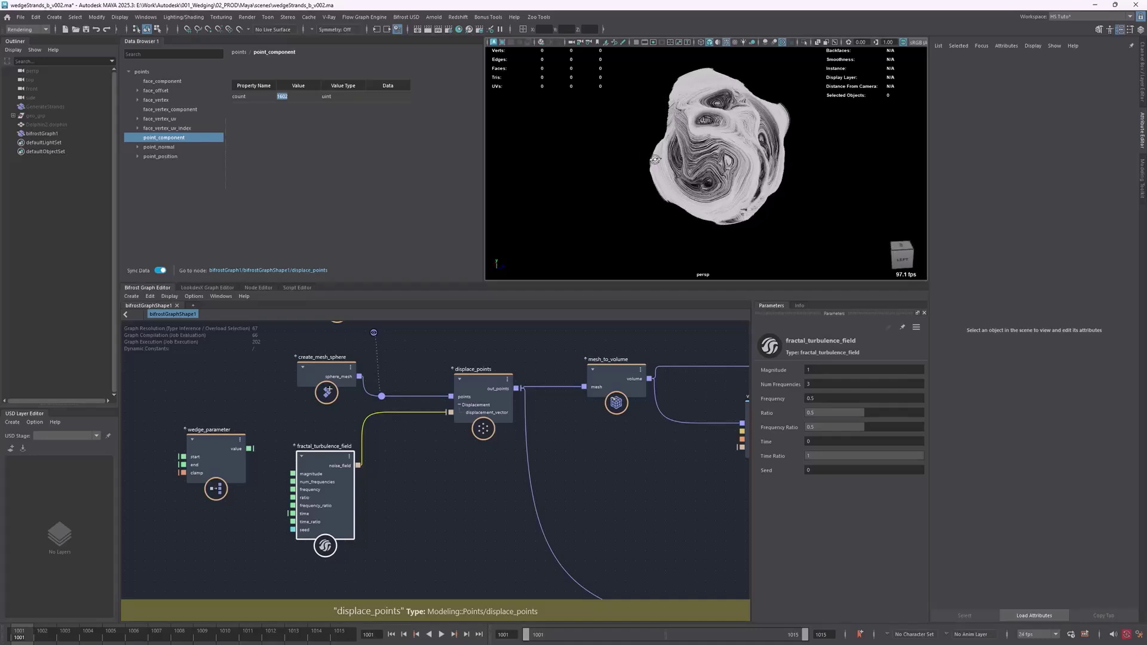
- Test the fractal turbulence field's Magnitude at about 0.52, 2 and 3 to find a usable wedge range
{"action": "left_click_drag", "start_coordinate": [893, 371], "coordinate": [791, 370]}
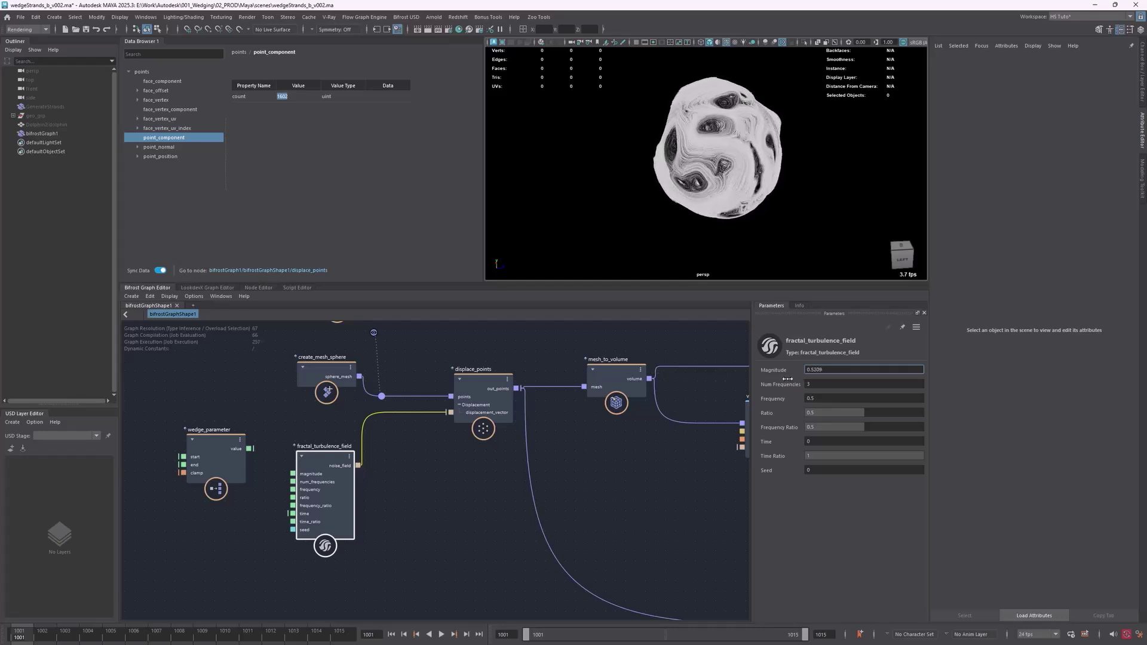
{"action": "left_click", "coordinate": [873, 370]}
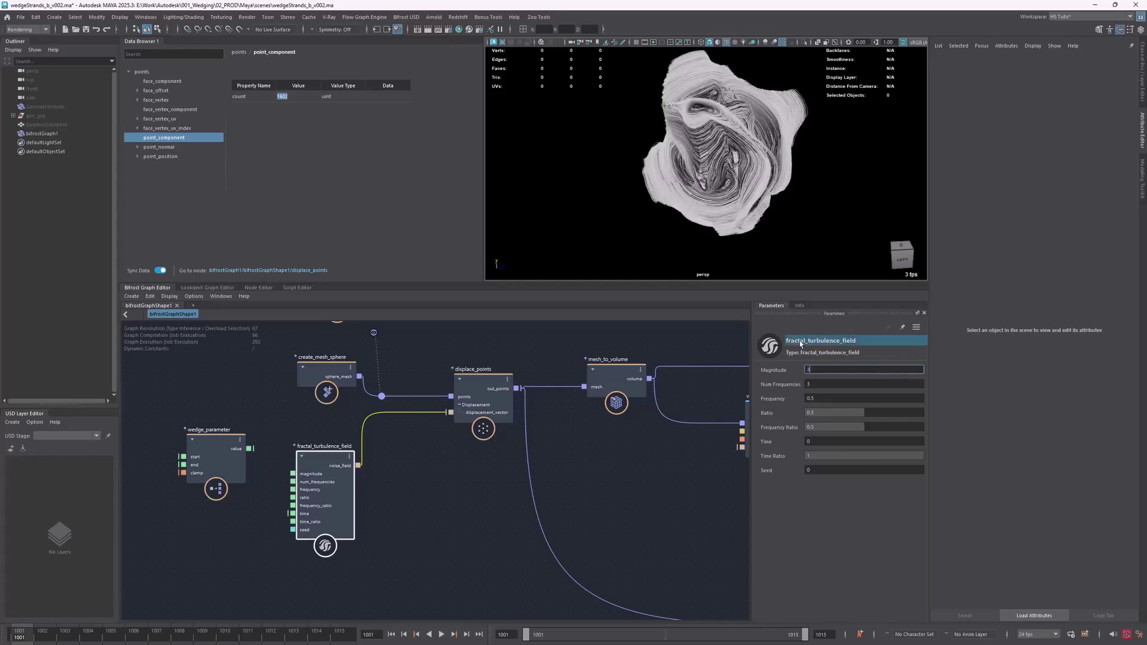
{"action": "type", "text": "3"}
{"action": "key", "text": "Return"}
{"action": "left_click_drag", "start_coordinate": [671, 120], "coordinate": [891, 153], "text": "alt"}
{"action": "left_click", "coordinate": [863, 366]}
{"action": "type", "text": "2"}
{"action": "key", "text": "Return"}
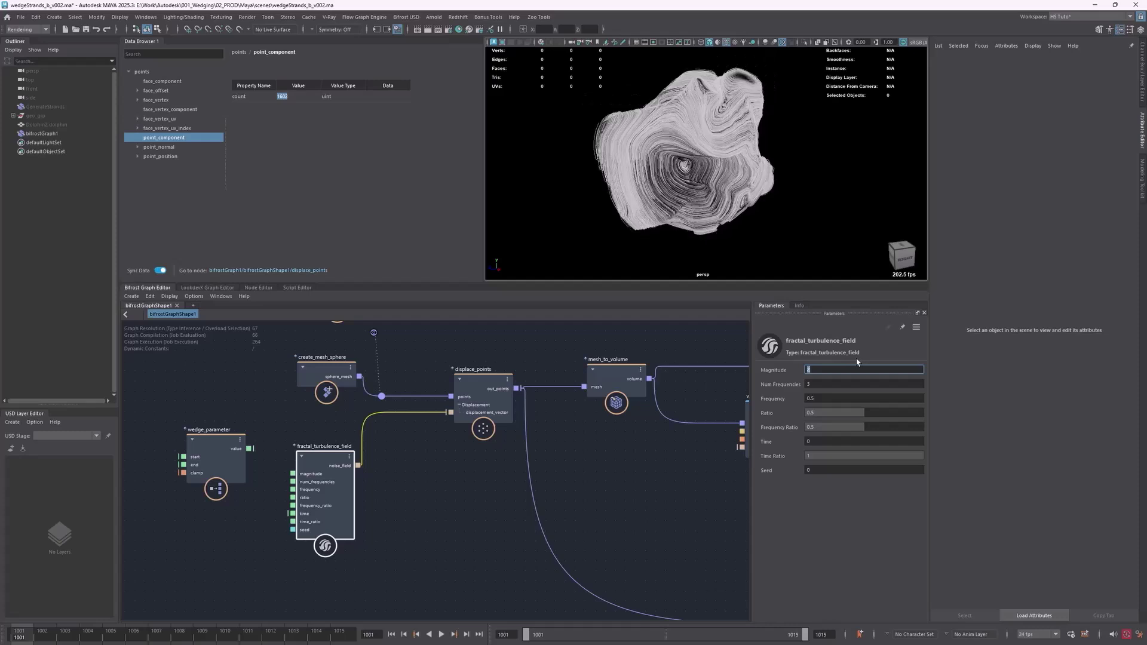
{"action": "key", "text": "Return"}
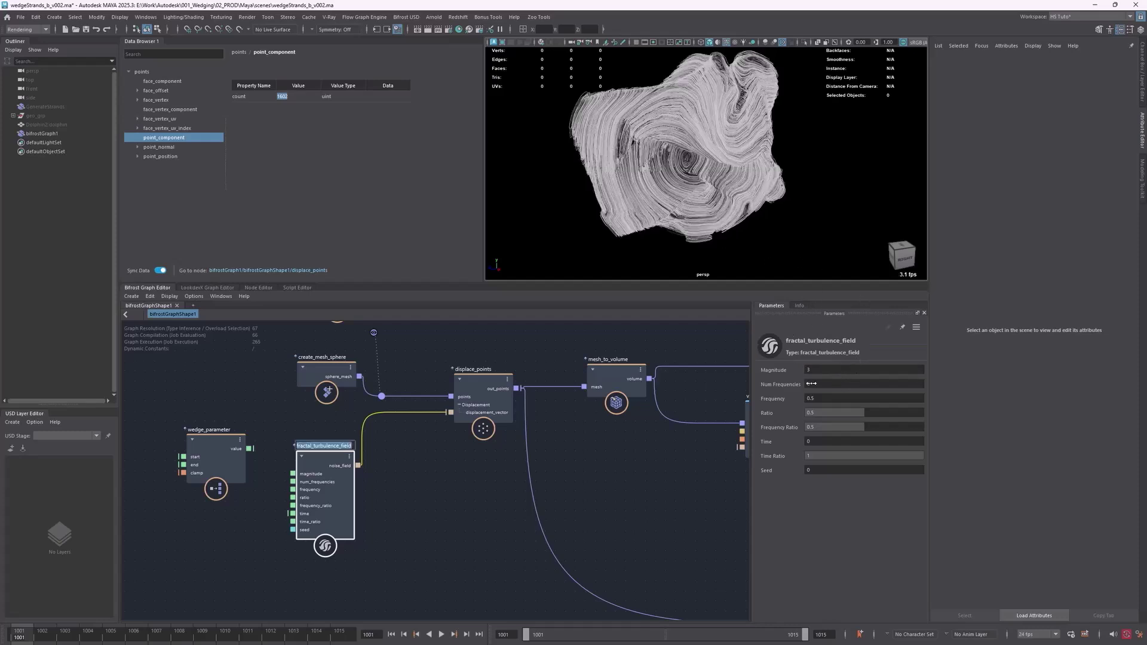
- Set wedge_parameter's Start to 0.5 and End to 2.5, and connect its value to the turbulence field's magnitude
{"action": "left_click_drag", "start_coordinate": [216, 454], "coordinate": [220, 454]}
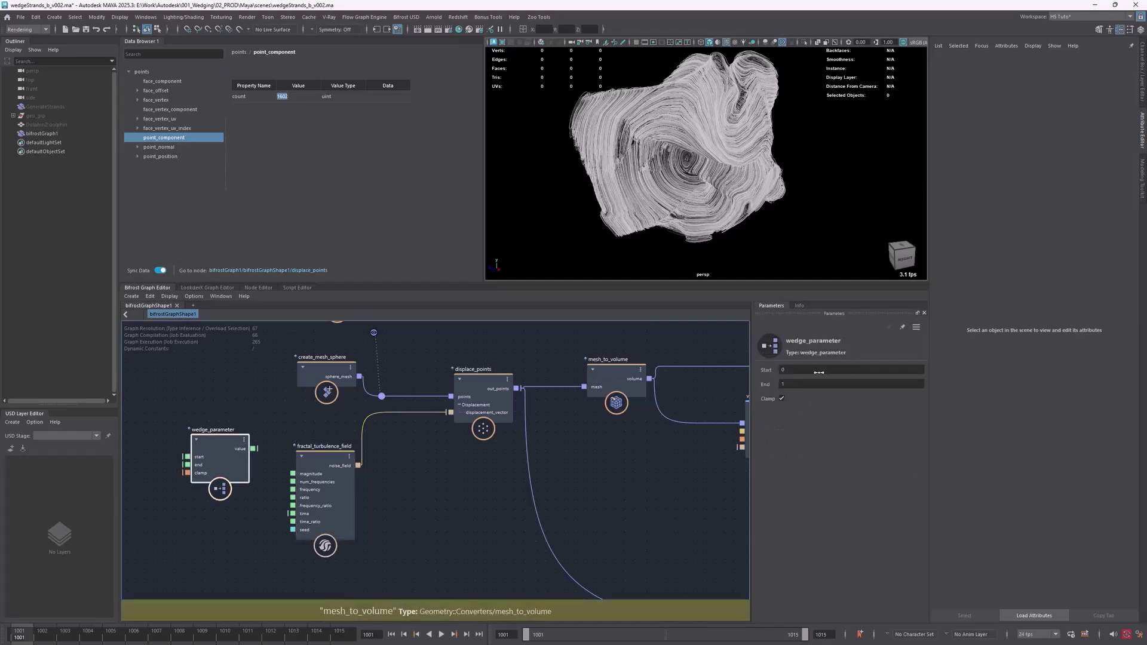
{"action": "left_click", "coordinate": [819, 367]}
{"action": "type", "text": "0.5"}
{"action": "key", "text": "Tab"}
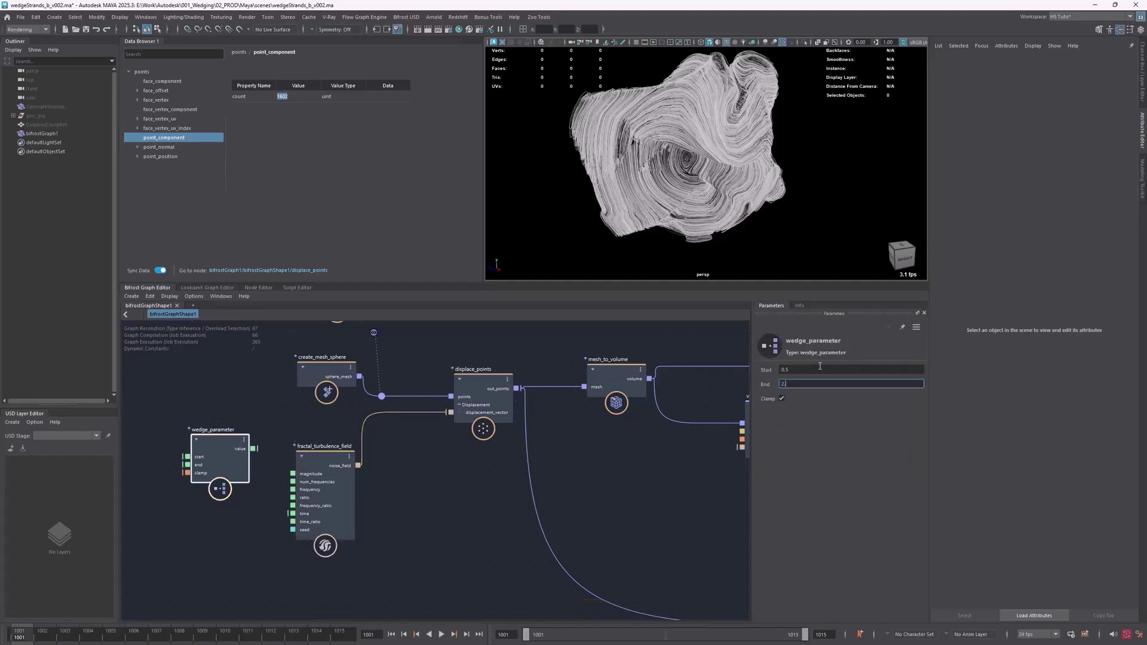
{"action": "left_click", "coordinate": [146, 341]}
{"action": "left_click_drag", "start_coordinate": [253, 448], "coordinate": [293, 473]}
{"action": "left_click_drag", "start_coordinate": [223, 444], "coordinate": [225, 419]}
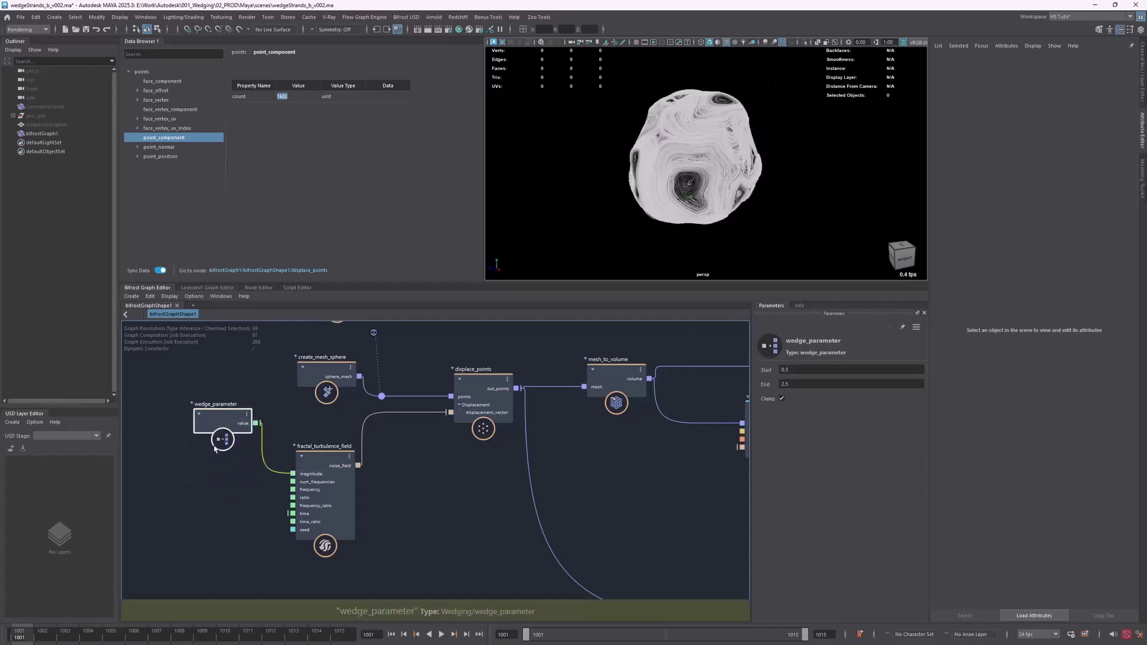
- Paste a copy of the wedge_parameter node below the original with all its ports shown
{"action": "left_click", "coordinate": [212, 498]}
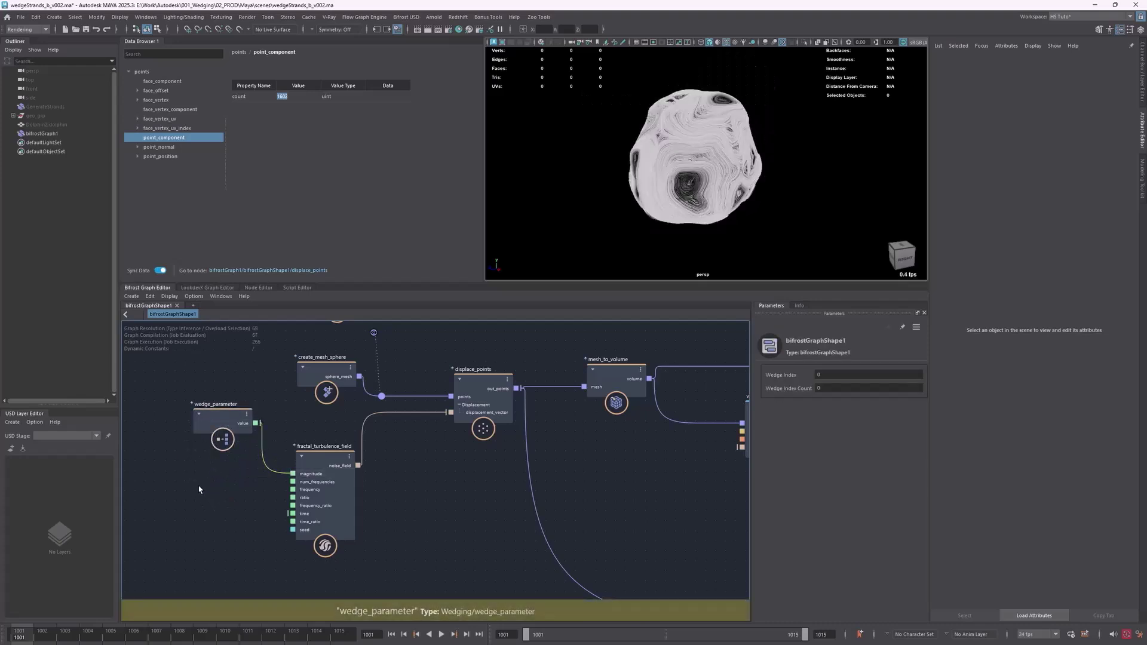
{"action": "key", "text": "ctrl+v"}
{"action": "key", "text": "3"}
- Disconnect wedge_parameter from the turbulence field's magnitude and test its Frequency at about 0.28 and 2
{"action": "left_click", "coordinate": [315, 490]}
{"action": "left_click_drag", "start_coordinate": [264, 477], "coordinate": [288, 425], "text": "ctrl+alt+shift"}
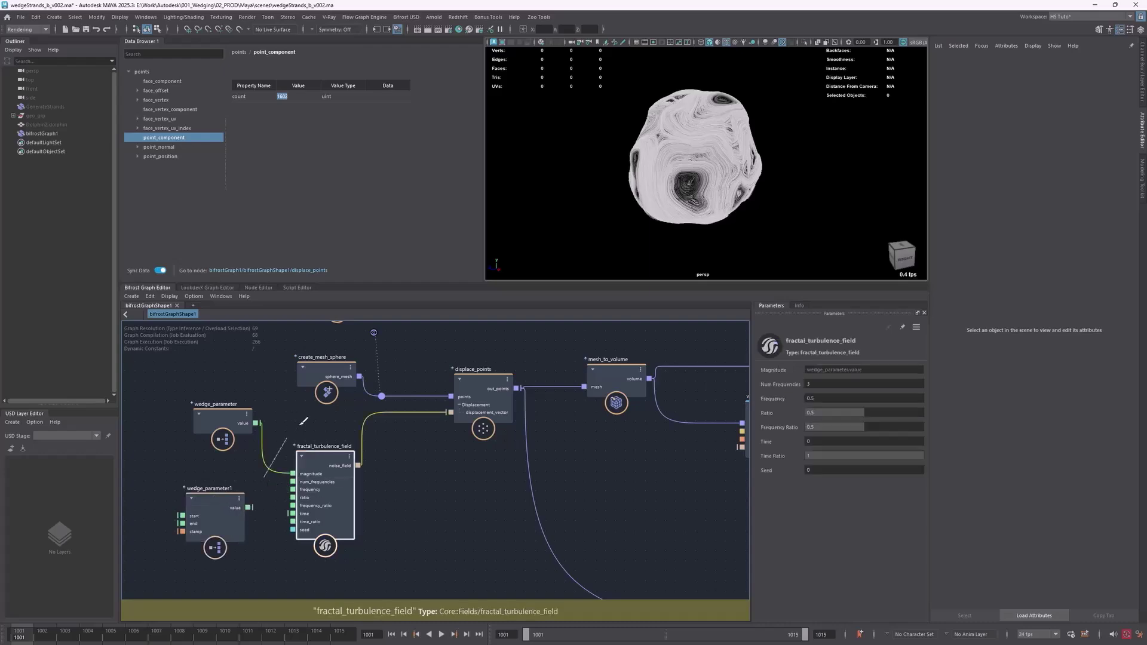
{"action": "mouse_move", "coordinate": [809, 398]}
{"action": "left_mouse_down"}
{"action": "mouse_move", "coordinate": [776, 403]}
{"action": "mouse_move", "coordinate": [794, 404]}
{"action": "left_mouse_up"}
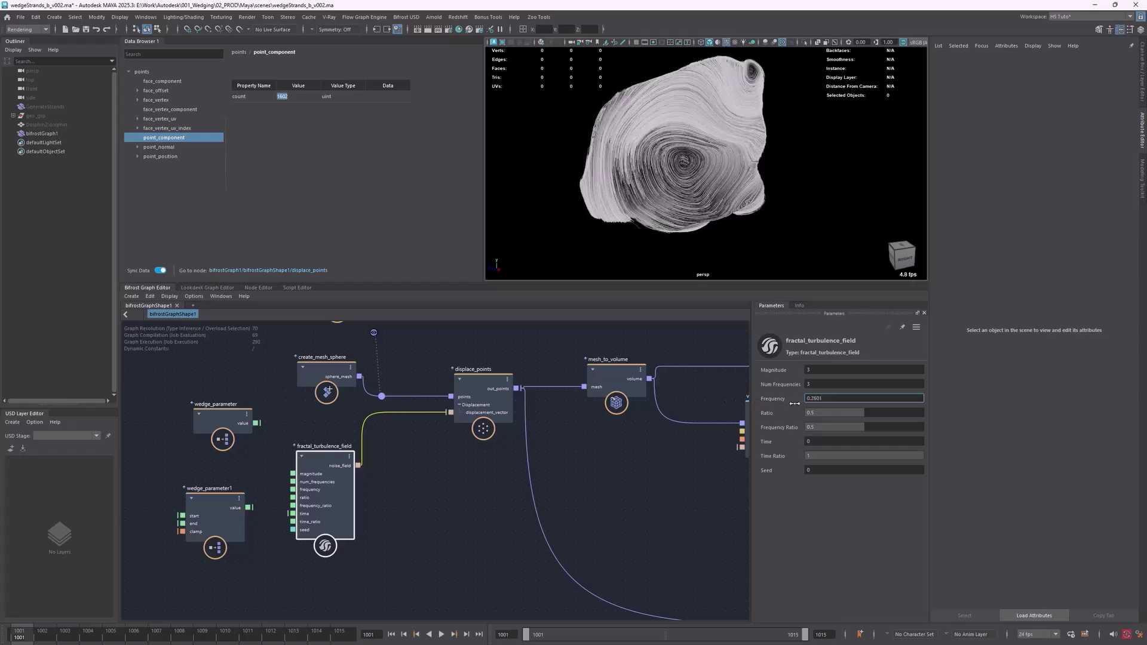
{"action": "left_click_drag", "start_coordinate": [677, 225], "coordinate": [681, 139], "text": "alt"}
{"action": "double_click", "coordinate": [831, 399]}
{"action": "key", "text": "Return"}
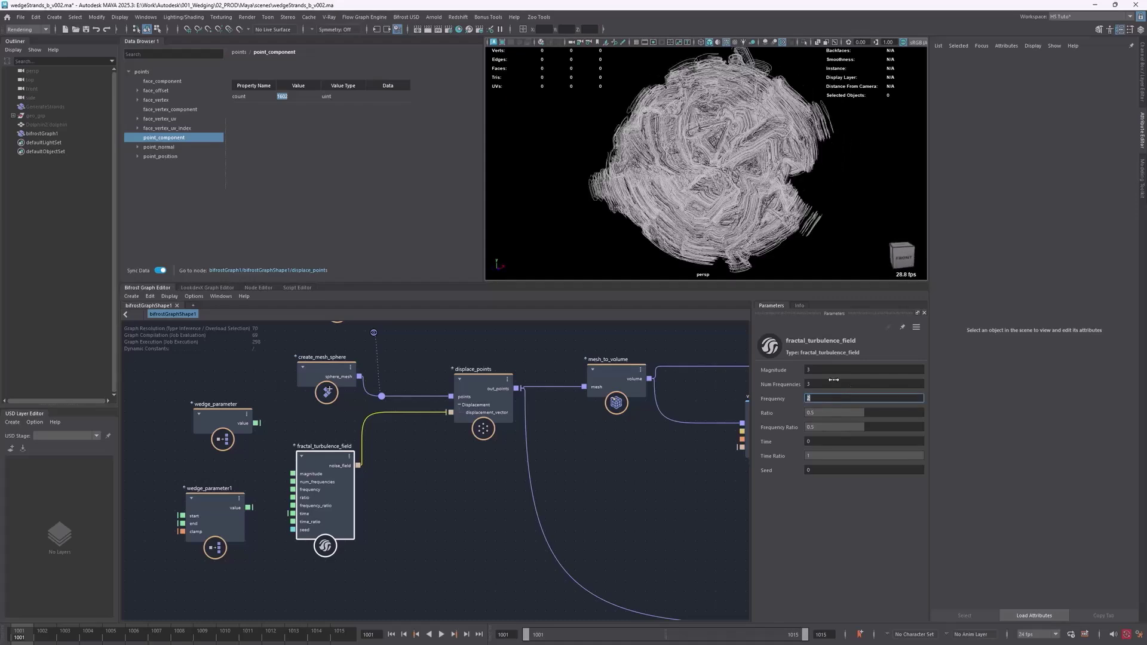
{"action": "left_click_drag", "start_coordinate": [699, 147], "coordinate": [830, 149], "text": "alt"}
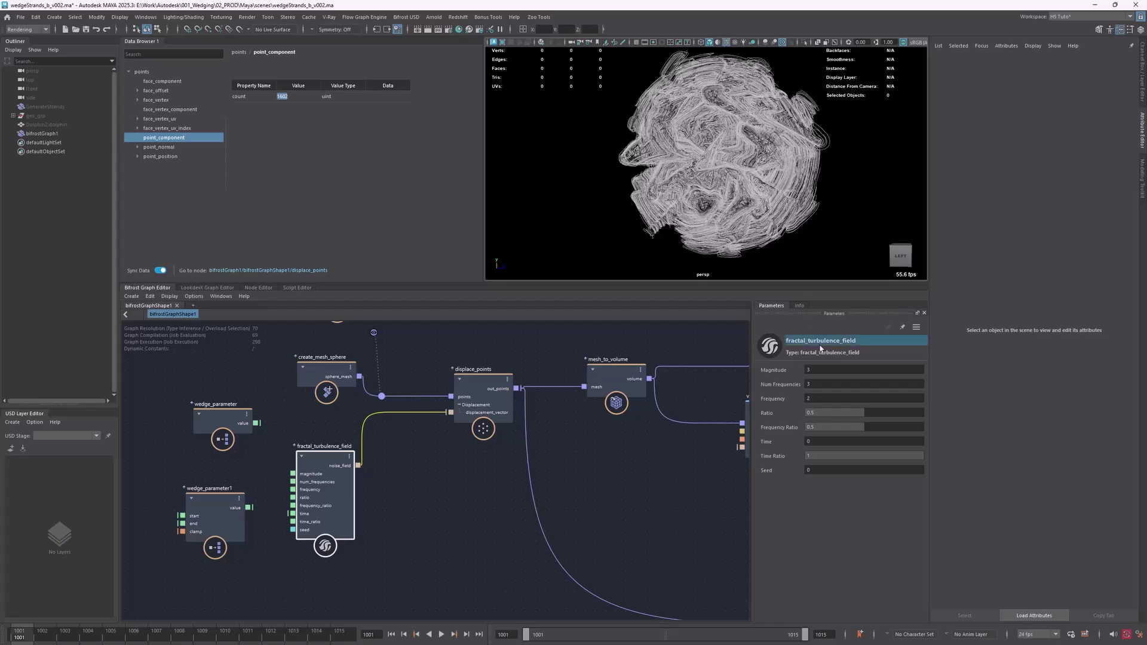
- Test the turbulence field with Magnitude 1 and a lowered Frequency
{"action": "double_click", "coordinate": [835, 370]}
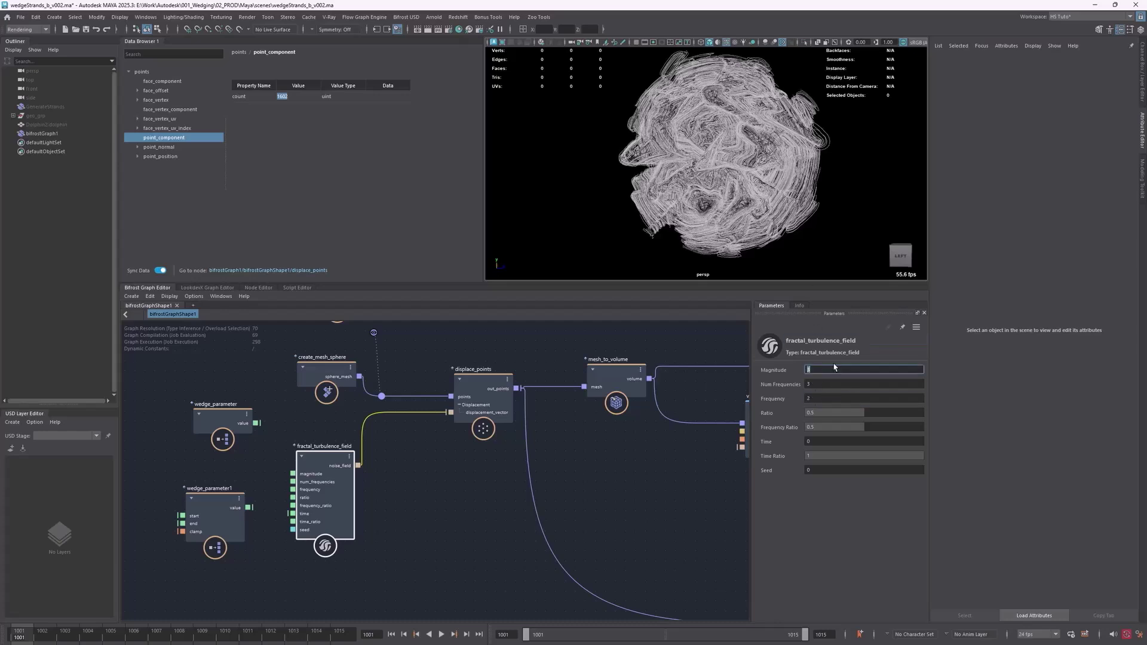
{"action": "type", "text": "1"}
{"action": "key", "text": "Return"}
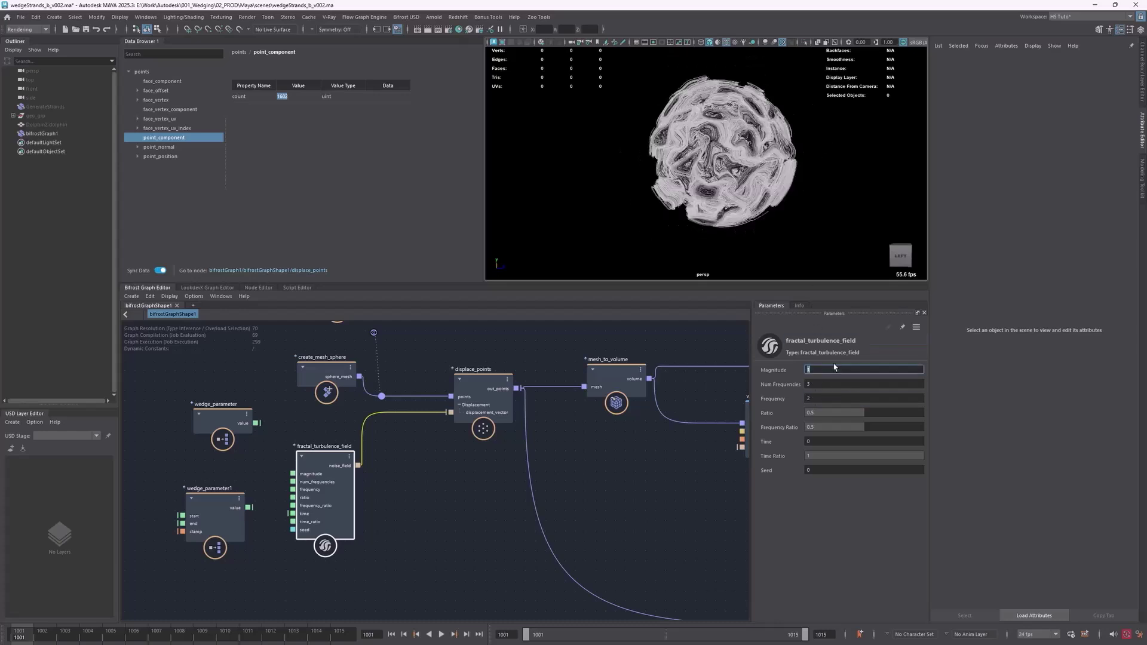
{"action": "double_click", "coordinate": [790, 341]}
{"action": "key", "text": "Escape"}
{"action": "mouse_move", "coordinate": [826, 399]}
{"action": "left_mouse_down"}
{"action": "mouse_move", "coordinate": [890, 399]}
{"action": "mouse_move", "coordinate": [814, 399]}
{"action": "left_mouse_up"}
- Edit wedge_parameter1's End value and connect the two wedge parameters to the turbulence field's magnitude and frequency
{"action": "left_click", "coordinate": [213, 502]}
{"action": "left_click", "coordinate": [811, 382]}
{"action": "left_click", "coordinate": [291, 393]}
{"action": "left_click_drag", "start_coordinate": [256, 423], "coordinate": [292, 490]}
- Reduce wedge_parameter1 to its connected ports and align it directly below wedge_parameter
{"action": "left_click_drag", "start_coordinate": [217, 499], "coordinate": [216, 490]}
{"action": "key", "text": "2"}
{"action": "left_click", "coordinate": [203, 545]}
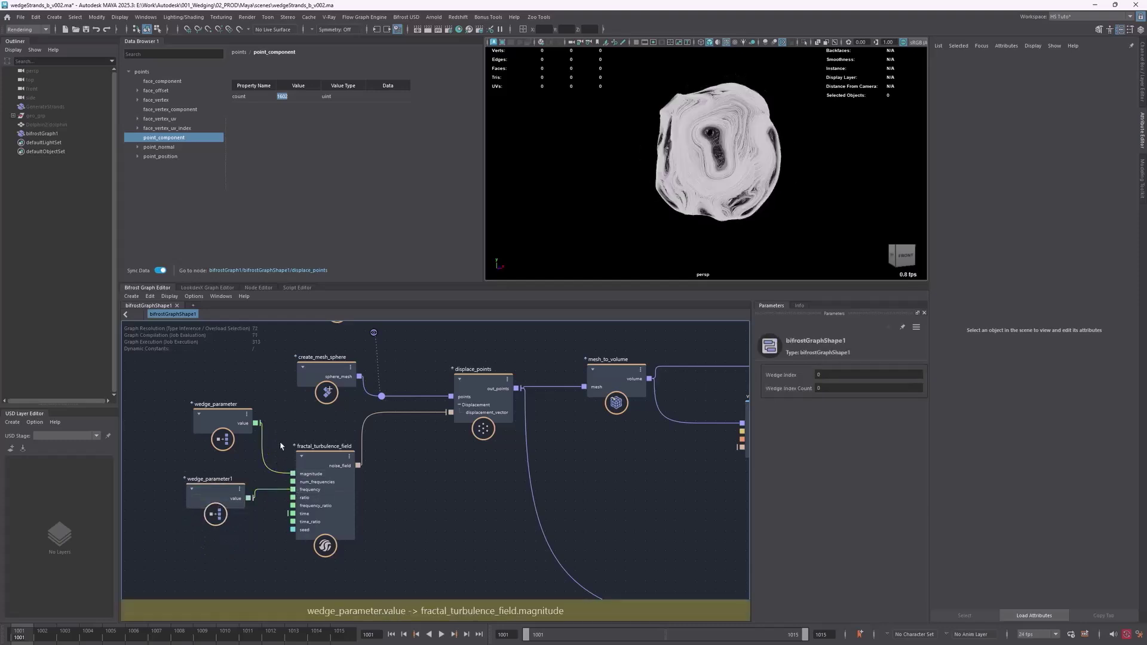
{"action": "middle_click_drag", "start_coordinate": [279, 455], "coordinate": [326, 433], "text": "alt"}
{"action": "left_click_drag", "start_coordinate": [246, 486], "coordinate": [250, 475]}
{"action": "left_click", "coordinate": [333, 516]}
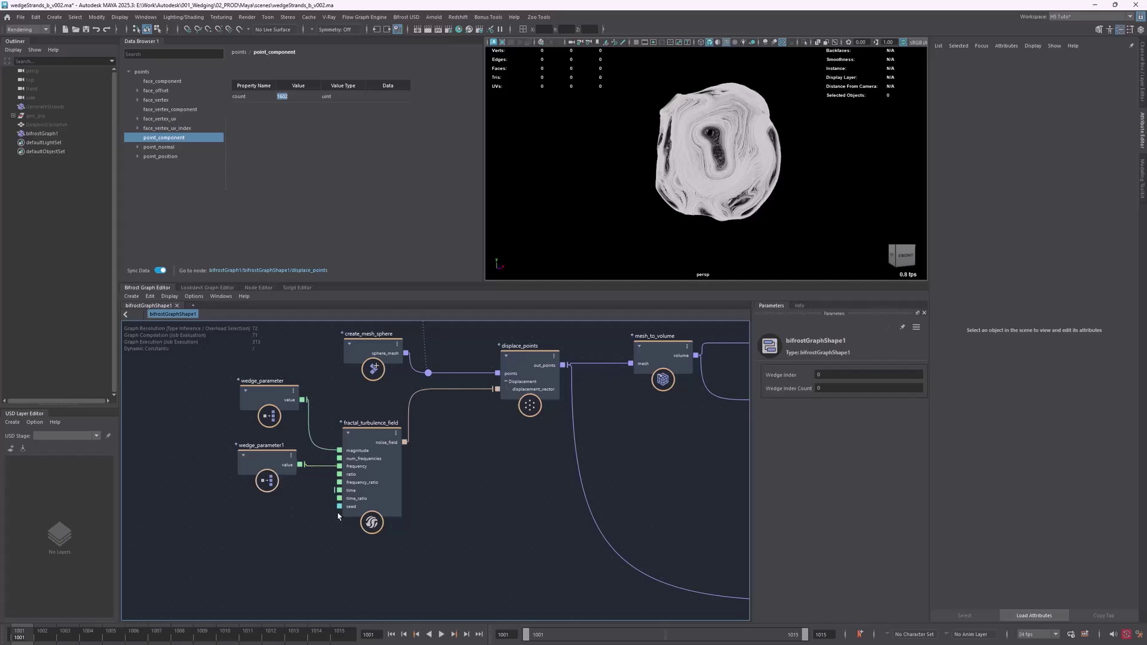
- Add a wedge_index node below the wedge parameters and connect its index output to the turbulence field's seed
{"action": "middle_click_drag", "start_coordinate": [271, 526], "coordinate": [331, 504], "text": "alt"}
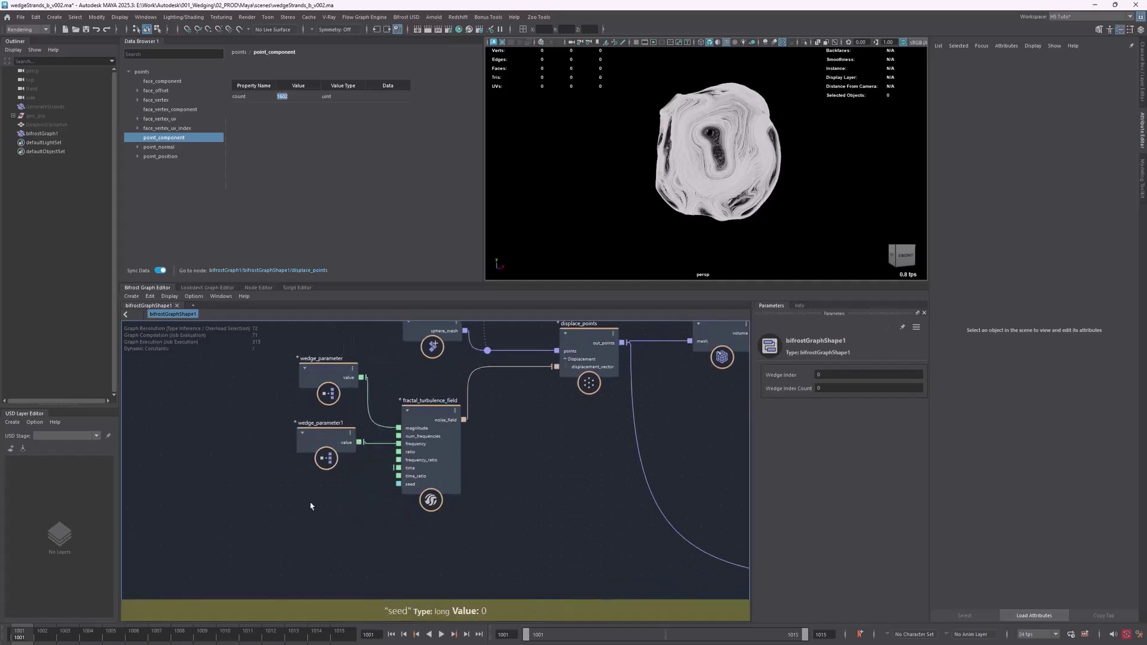
{"action": "key", "text": "Tab"}
{"action": "type", "text": "wedind"}
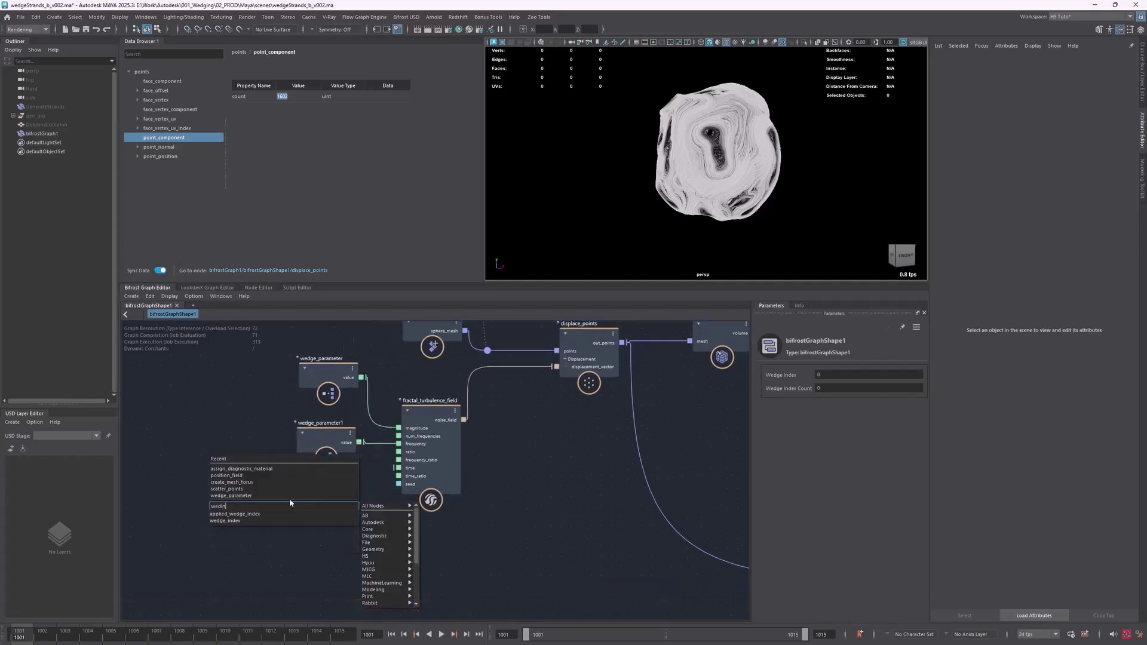
{"action": "key", "text": "Down"}
{"action": "key", "text": "Down"}
{"action": "key", "text": "Return"}
{"action": "left_click_drag", "start_coordinate": [321, 529], "coordinate": [399, 485]}
{"action": "left_click_drag", "start_coordinate": [251, 502], "coordinate": [252, 501]}
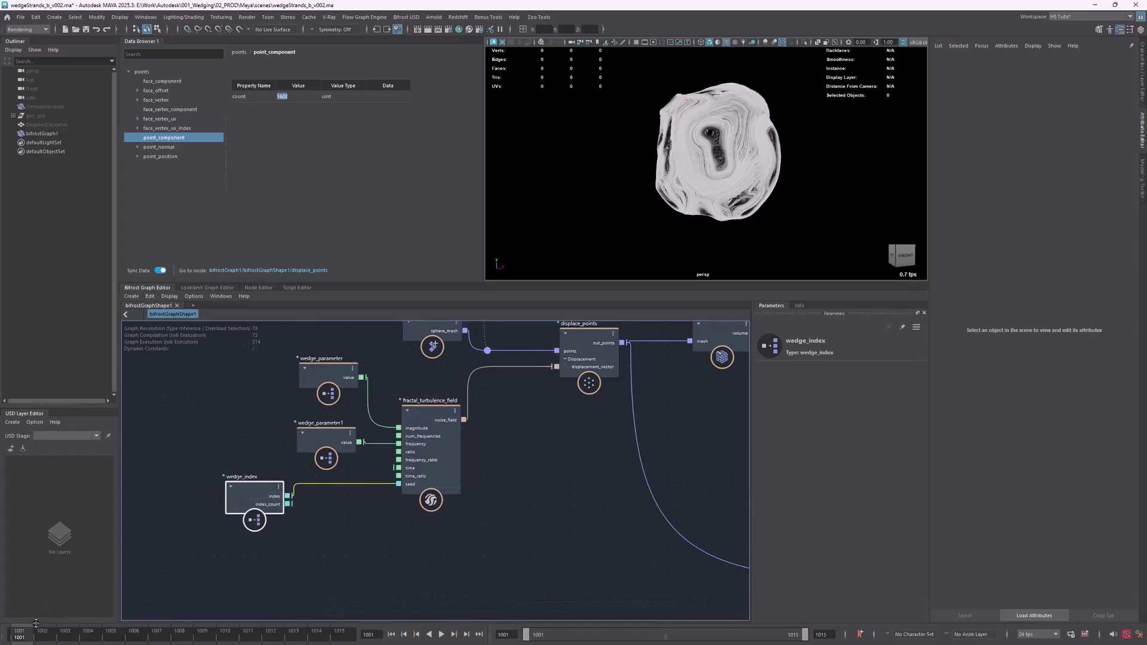
- Play the timeline briefly and add a time node below the wedge_index node
{"action": "key", "text": "alt+v"}
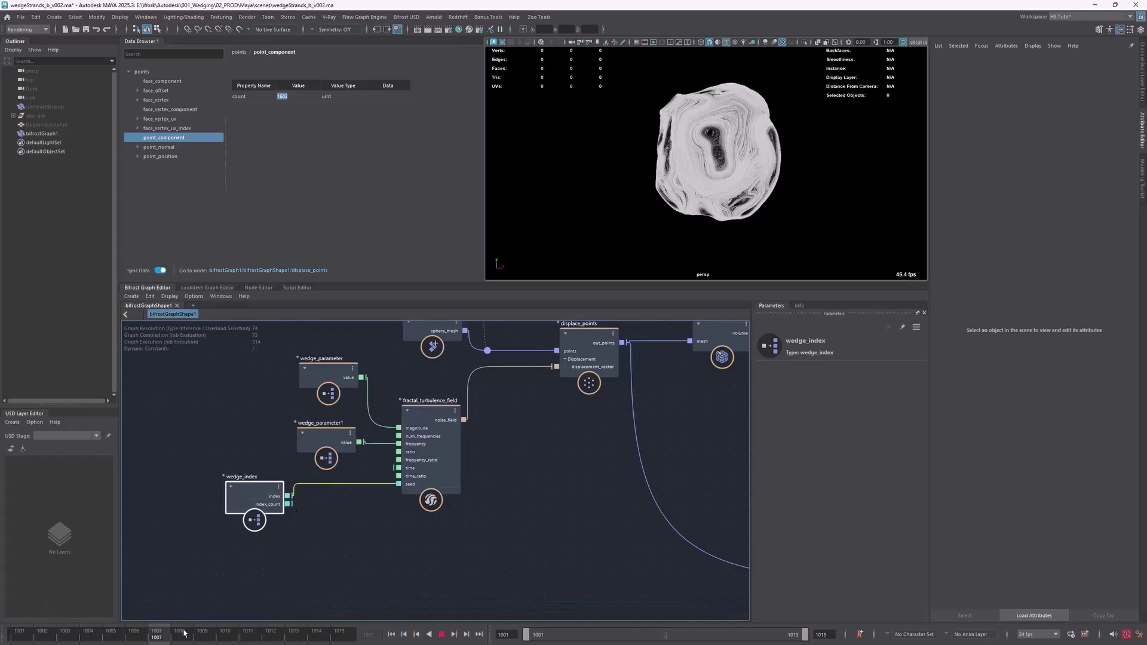
{"action": "key", "text": "alt+v"}
{"action": "left_click", "coordinate": [261, 570]}
{"action": "middle_click_drag", "start_coordinate": [332, 494], "coordinate": [333, 467]}
{"action": "middle_click_drag", "start_coordinate": [291, 513], "coordinate": [320, 495]}
{"action": "key", "text": "Tab"}
{"action": "type", "text": "time"}
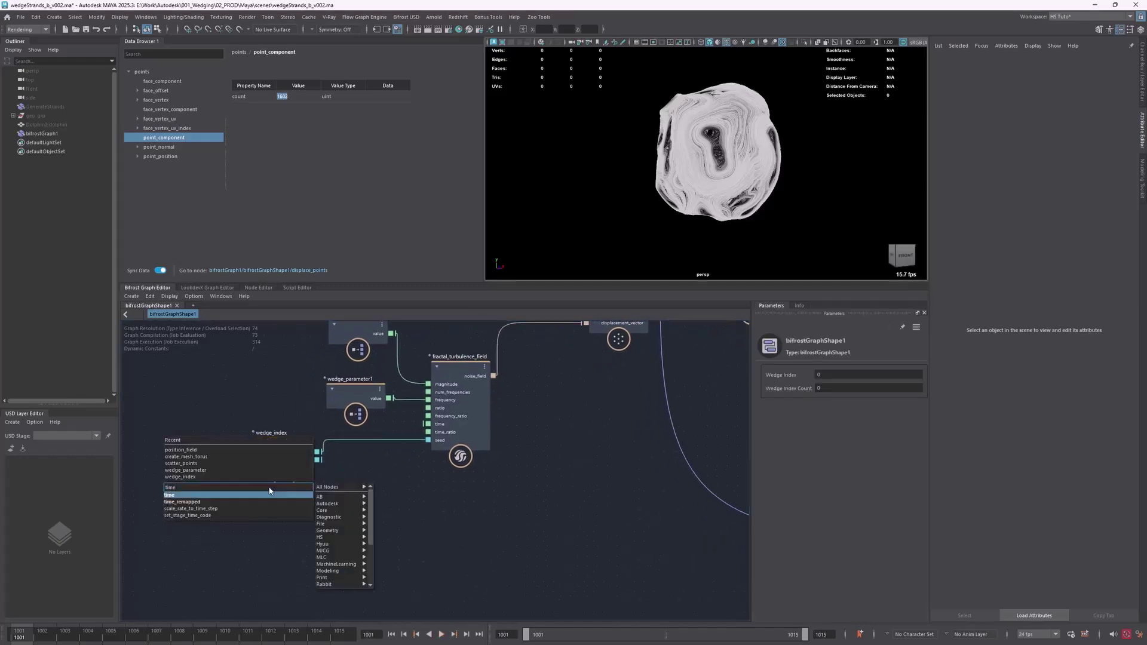
{"action": "key", "text": "Return"}
- Add an add node, connect wedge_index's index output to it, and tidy the positions of the time and add nodes
{"action": "left_click", "coordinate": [376, 470]}
{"action": "key", "text": "Tab"}
{"action": "type", "text": "add"}
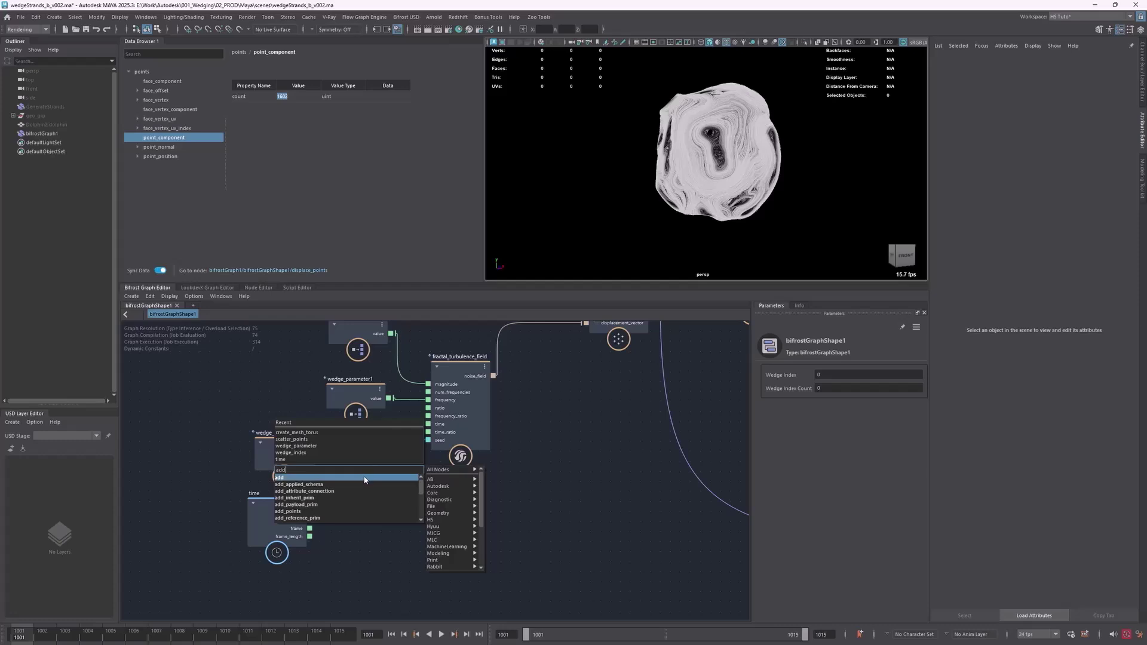
{"action": "left_click", "coordinate": [363, 478]}
{"action": "left_click_drag", "start_coordinate": [276, 454], "coordinate": [367, 500]}
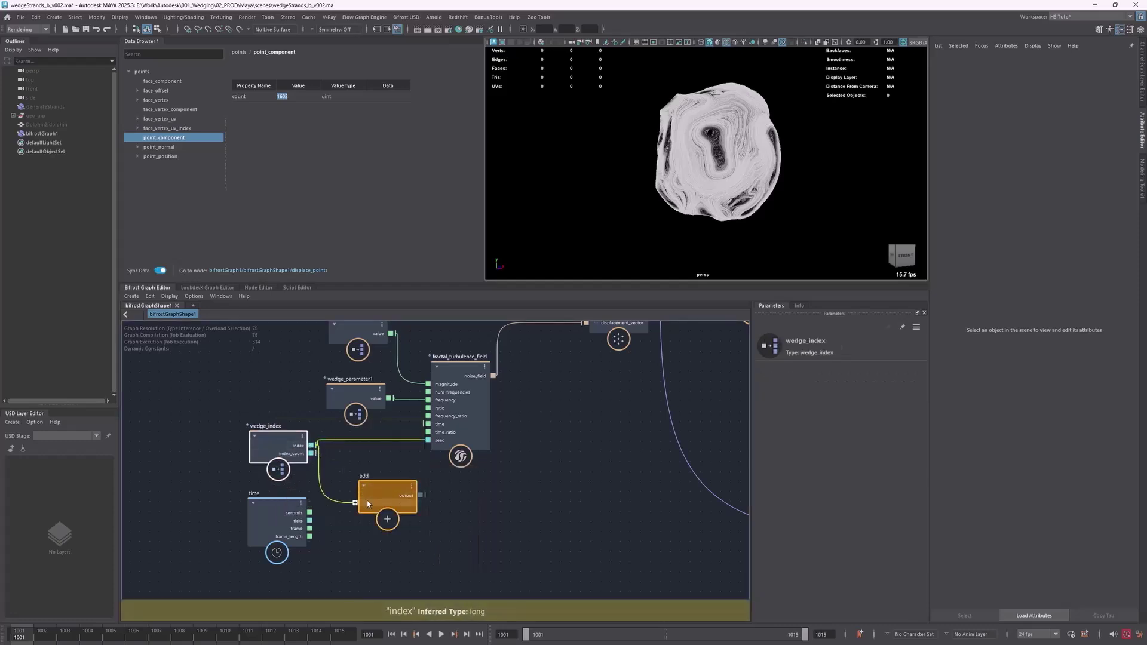
{"action": "left_click_drag", "start_coordinate": [299, 521], "coordinate": [276, 524]}
{"action": "left_click_drag", "start_coordinate": [389, 496], "coordinate": [385, 486]}
- Add a to_long node beside the time node and feed time's frame output into it
{"action": "left_click", "coordinate": [329, 524]}
{"action": "key", "text": "Tab"}
{"action": "type", "text": "tol"}
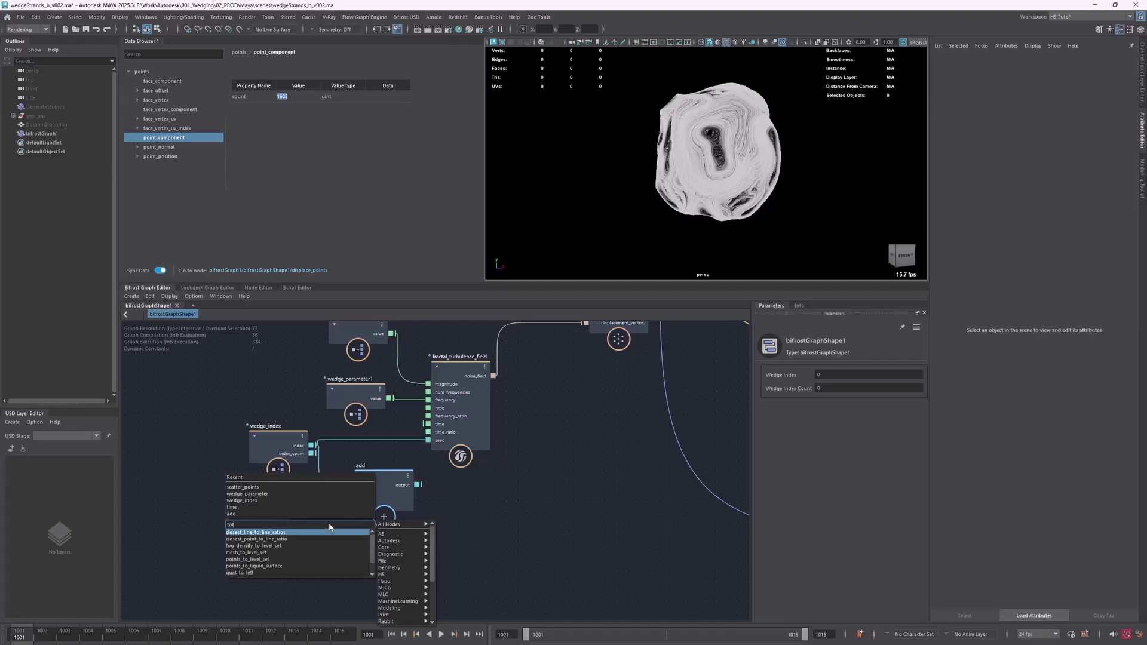
{"action": "type", "text": "ong"}
{"action": "key", "text": "Down"}
{"action": "key", "text": "Return"}
{"action": "mouse_move", "coordinate": [290, 532]}
{"action": "left_mouse_down"}
{"action": "mouse_move", "coordinate": [273, 531]}
{"action": "mouse_move", "coordinate": [307, 557]}
{"action": "mouse_move", "coordinate": [295, 520]}
{"action": "left_mouse_up"}
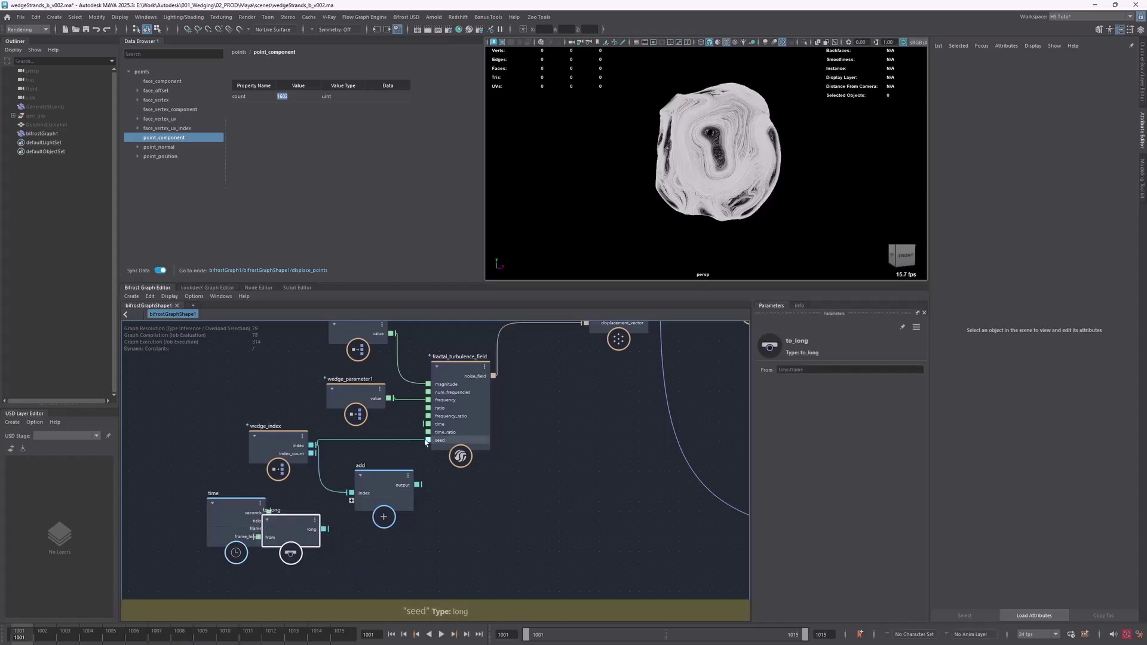
- Connect to_long to the add node and add's output to the turbulence field's seed, and align the time and to_long nodes
{"action": "left_click_drag", "start_coordinate": [324, 529], "coordinate": [351, 500]}
{"action": "left_click_drag", "start_coordinate": [422, 484], "coordinate": [427, 440]}
{"action": "left_click_drag", "start_coordinate": [217, 521], "coordinate": [184, 527]}
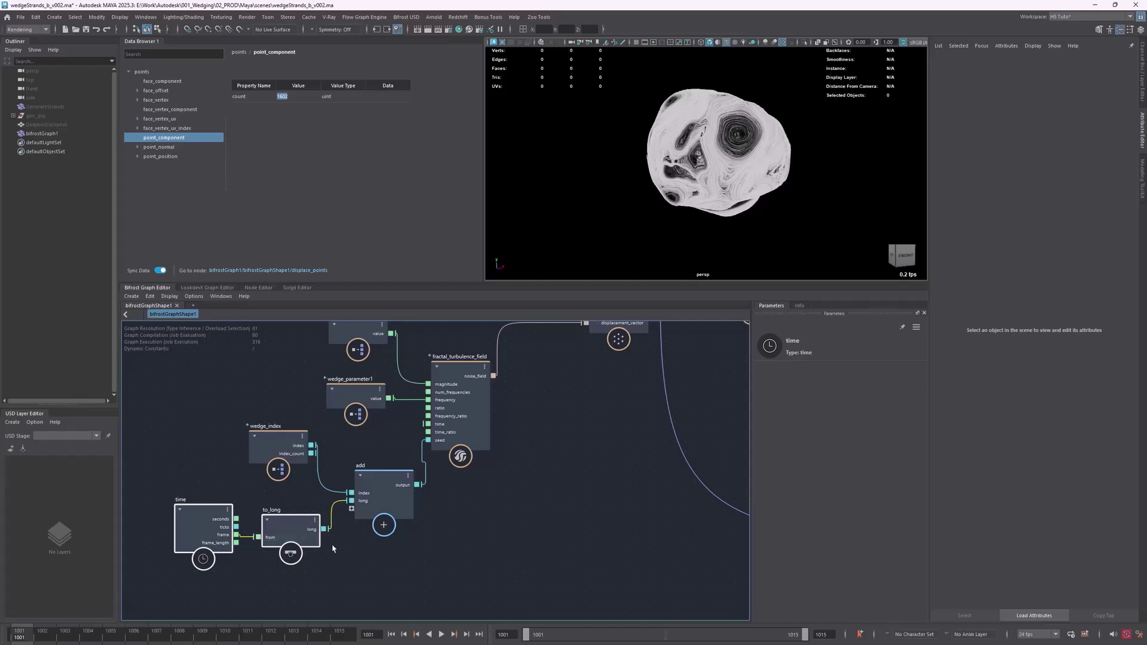
{"action": "mouse_move", "coordinate": [194, 565]}
{"action": "left_mouse_down"}
{"action": "mouse_move", "coordinate": [368, 475]}
{"action": "mouse_move", "coordinate": [189, 546]}
{"action": "left_mouse_up"}
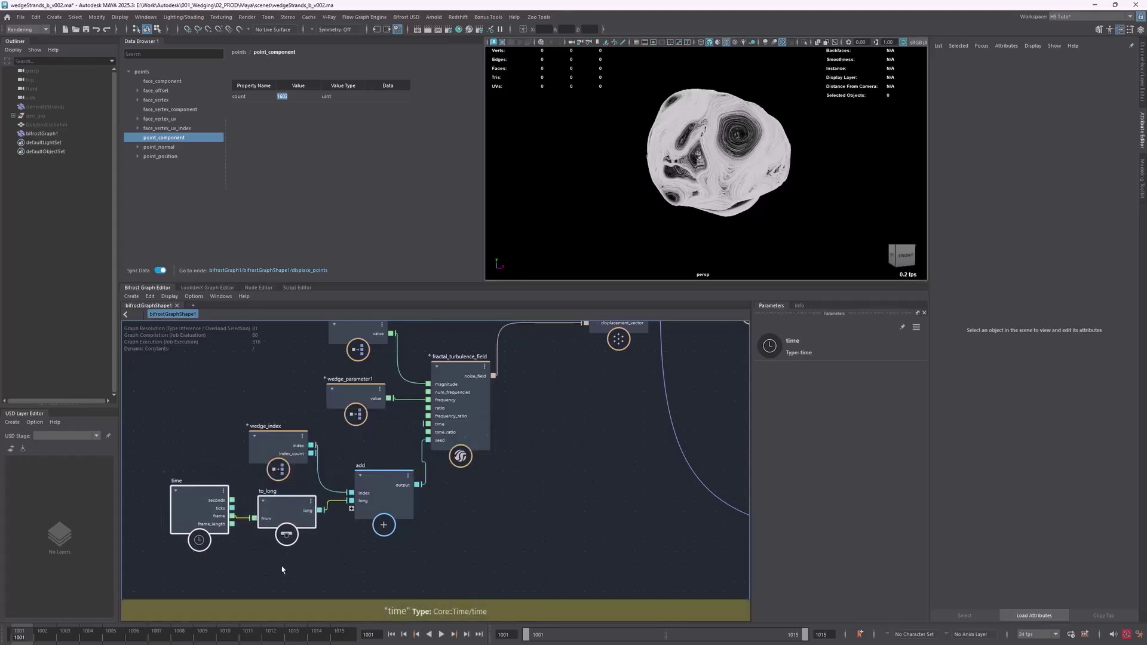
- Scrub and play the timeline to check the sphere's variation per frame, and return to frame 1001
{"action": "left_click", "coordinate": [261, 568]}
{"action": "left_click_drag", "start_coordinate": [29, 635], "coordinate": [123, 636]}
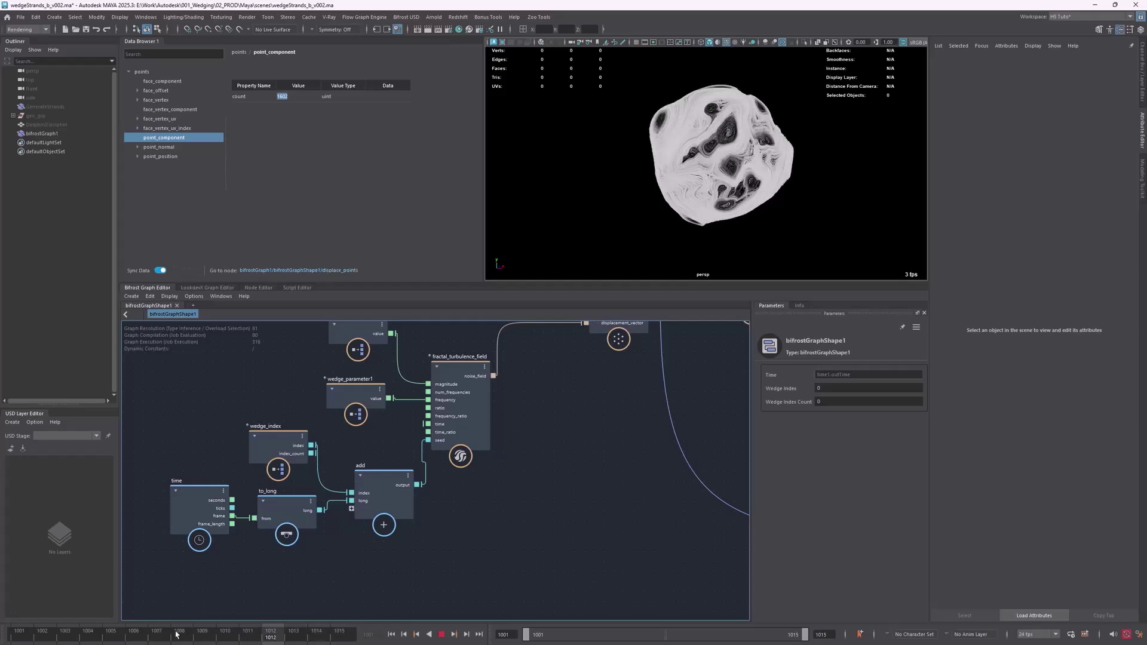
{"action": "left_click_drag", "start_coordinate": [51, 631], "coordinate": [10, 631]}
- Move the terminal node farther from the graph's end and add a wedge_cache node in the freed space
{"action": "middle_click_drag", "start_coordinate": [368, 438], "coordinate": [370, 508], "text": "alt"}
{"action": "middle_click_drag", "start_coordinate": [477, 471], "coordinate": [410, 445], "text": "alt"}
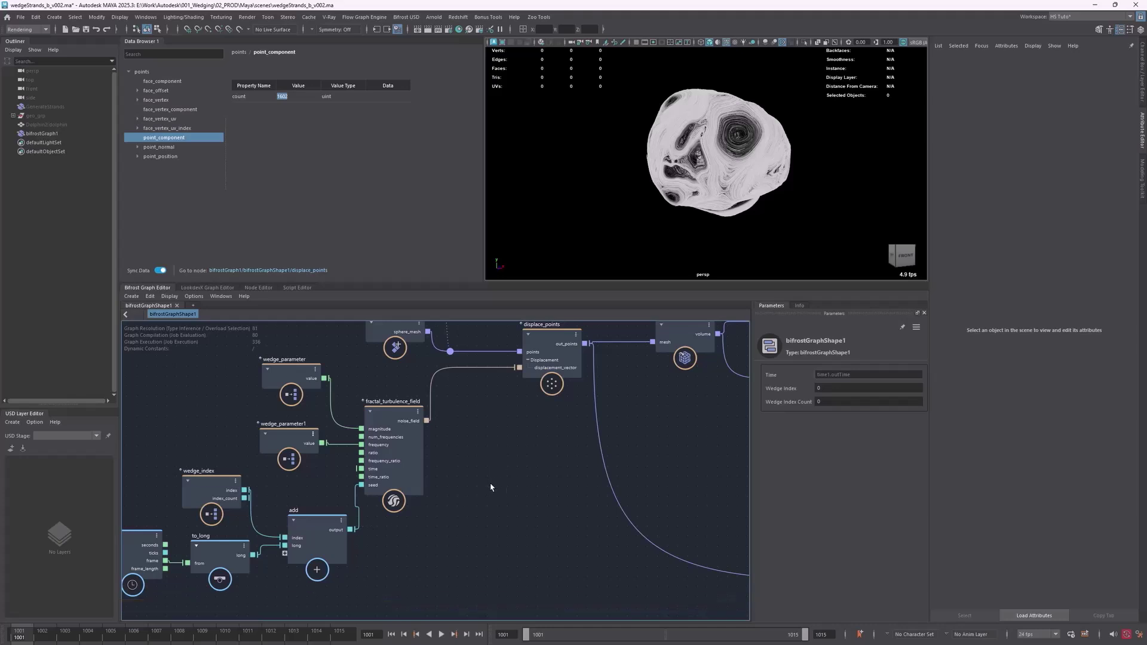
{"action": "key", "text": "a"}
{"action": "middle_click_drag", "start_coordinate": [609, 471], "coordinate": [476, 454], "text": "alt"}
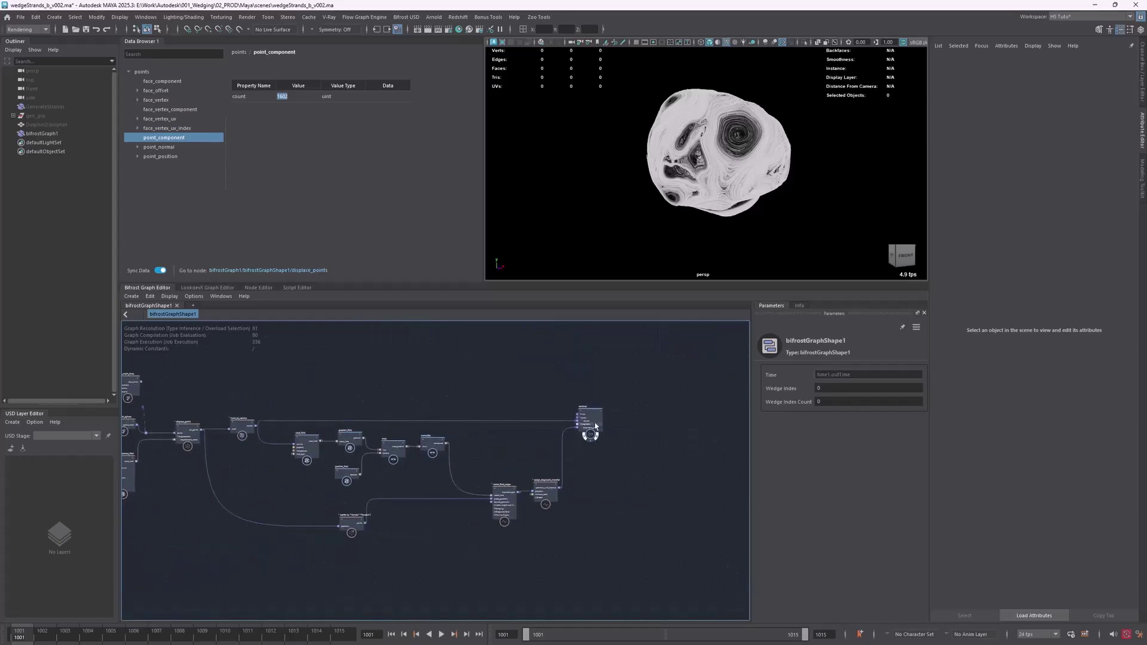
{"action": "left_click_drag", "start_coordinate": [592, 426], "coordinate": [700, 422]}
{"action": "left_click", "coordinate": [628, 469]}
{"action": "key", "text": "Tab"}
{"action": "type", "text": "weca"}
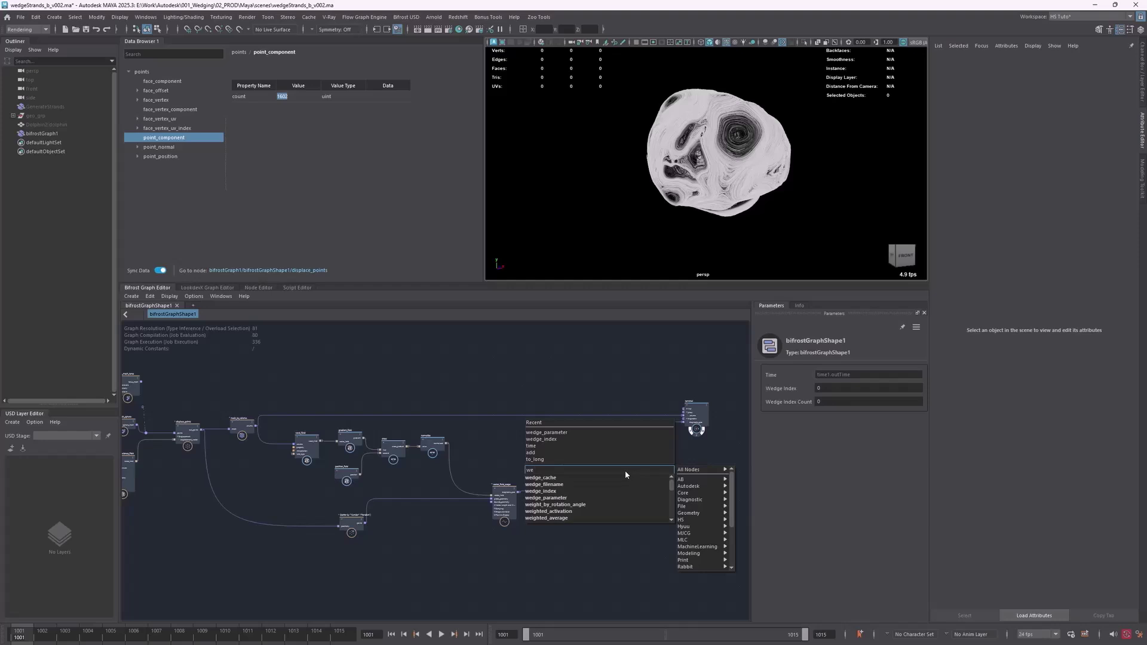
{"action": "left_click", "coordinate": [591, 477]}
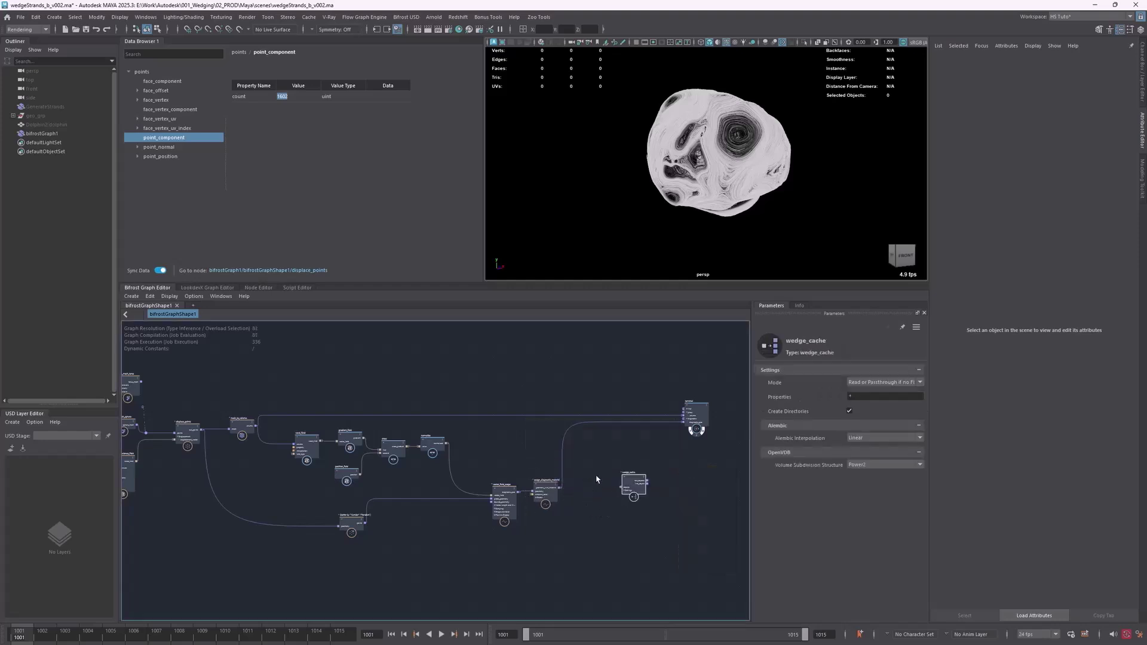
- Enable fan-in on wedge_cache's objects port and connect assign_diagnostic_material's geometry_with_material output to it
{"action": "right_click_drag", "start_coordinate": [601, 480], "coordinate": [638, 468], "text": "alt"}
{"action": "middle_click_drag", "start_coordinate": [638, 468], "coordinate": [540, 417], "text": "alt"}
{"action": "left_click_drag", "start_coordinate": [578, 448], "coordinate": [533, 448]}
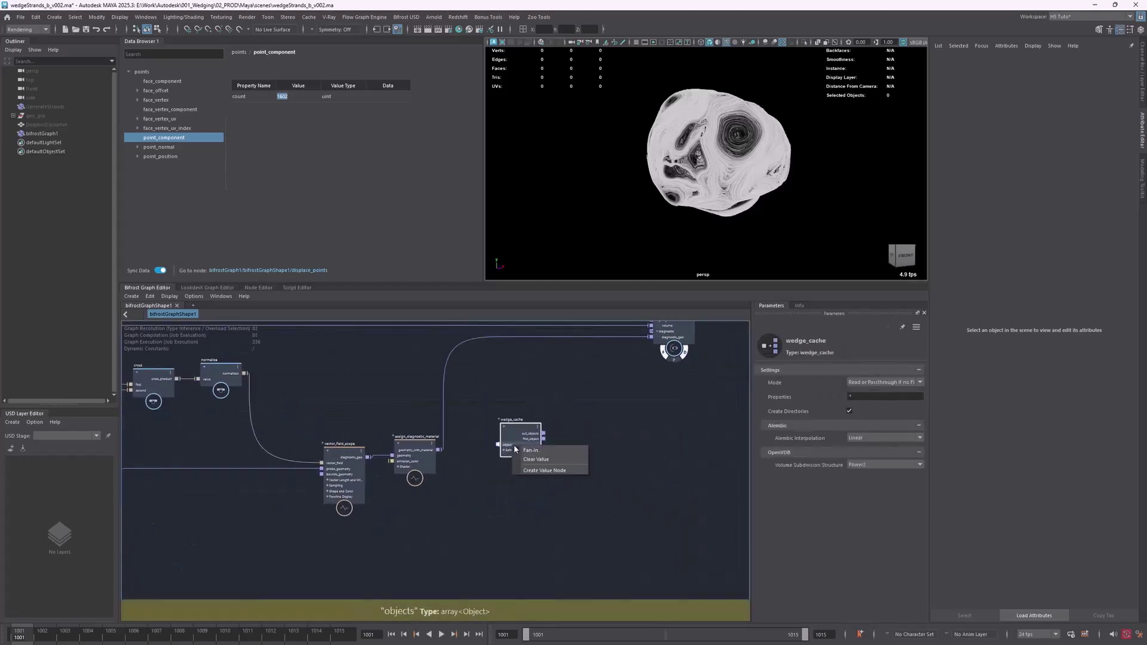
{"action": "left_click", "coordinate": [465, 461]}
{"action": "scroll", "coordinate": [478, 461], "scroll_direction": "up", "scroll_amount": 2}
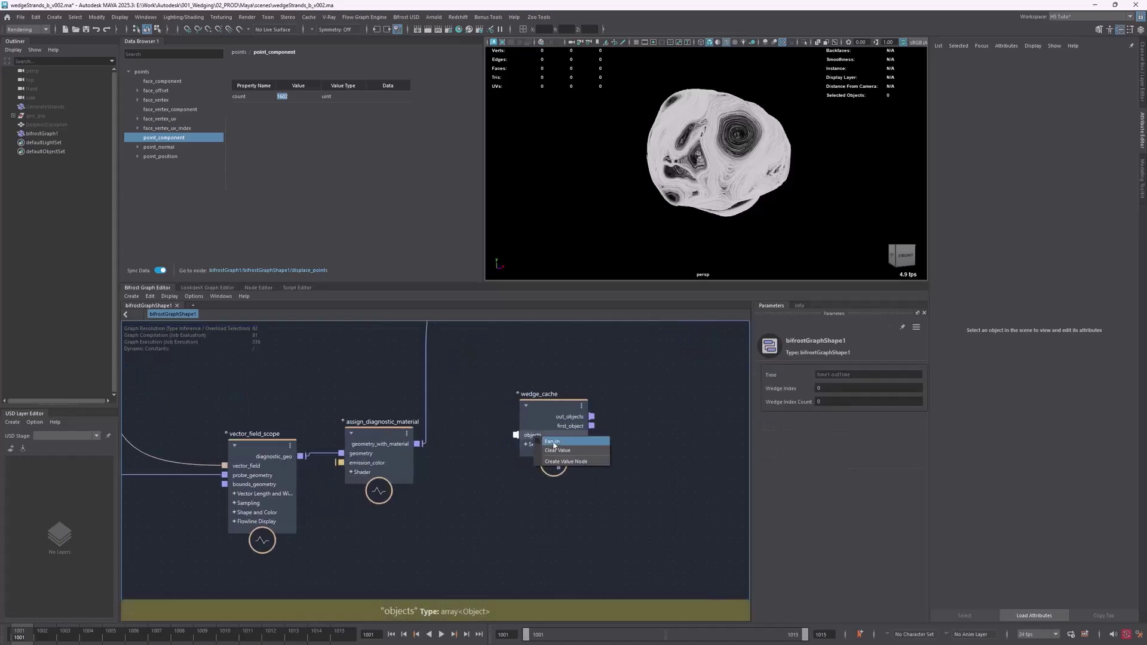
{"action": "left_click_drag", "start_coordinate": [416, 443], "coordinate": [518, 435]}
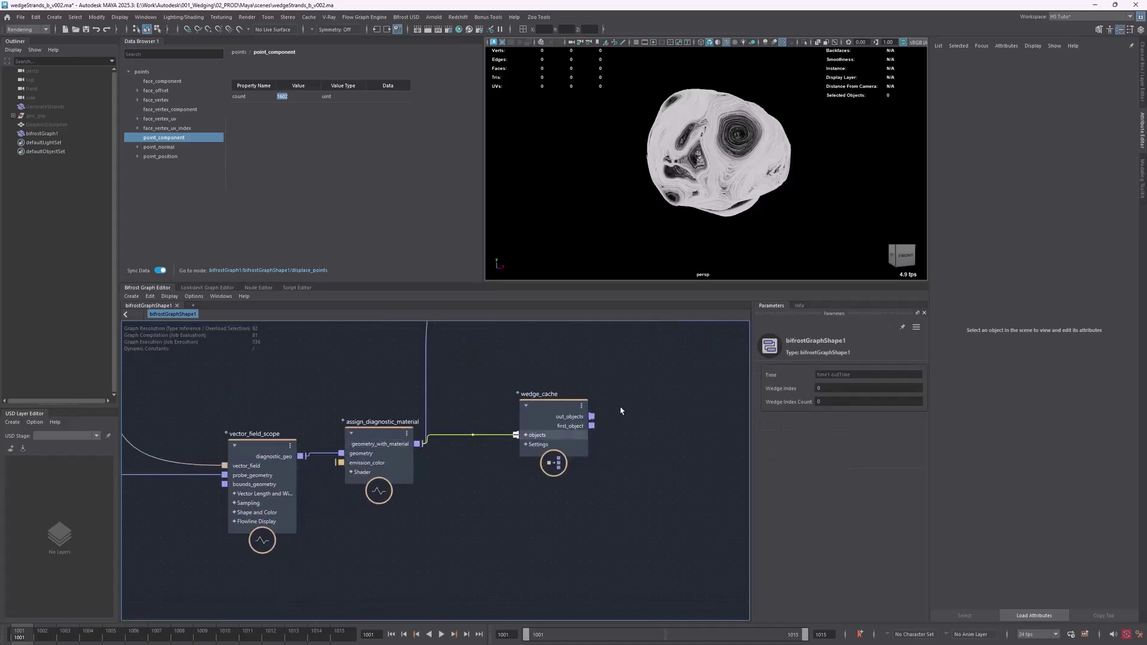
- Add an output node beside wedge_cache, connect first_object to it, and tidy the positions of both nodes
{"action": "middle_click_drag", "start_coordinate": [617, 403], "coordinate": [519, 486], "text": "alt"}
{"action": "mouse_move", "coordinate": [466, 509]}
{"action": "left_mouse_down"}
{"action": "mouse_move", "coordinate": [454, 468]}
{"action": "mouse_move", "coordinate": [652, 358]}
{"action": "mouse_move", "coordinate": [629, 357]}
{"action": "mouse_move", "coordinate": [483, 469]}
{"action": "mouse_move", "coordinate": [457, 514]}
{"action": "left_mouse_up"}
{"action": "middle_click_drag", "start_coordinate": [570, 517], "coordinate": [523, 468]}
{"action": "left_click", "coordinate": [561, 463]}
{"action": "key", "text": "Tab"}
{"action": "type", "text": "out"}
{"action": "key", "text": "Return"}
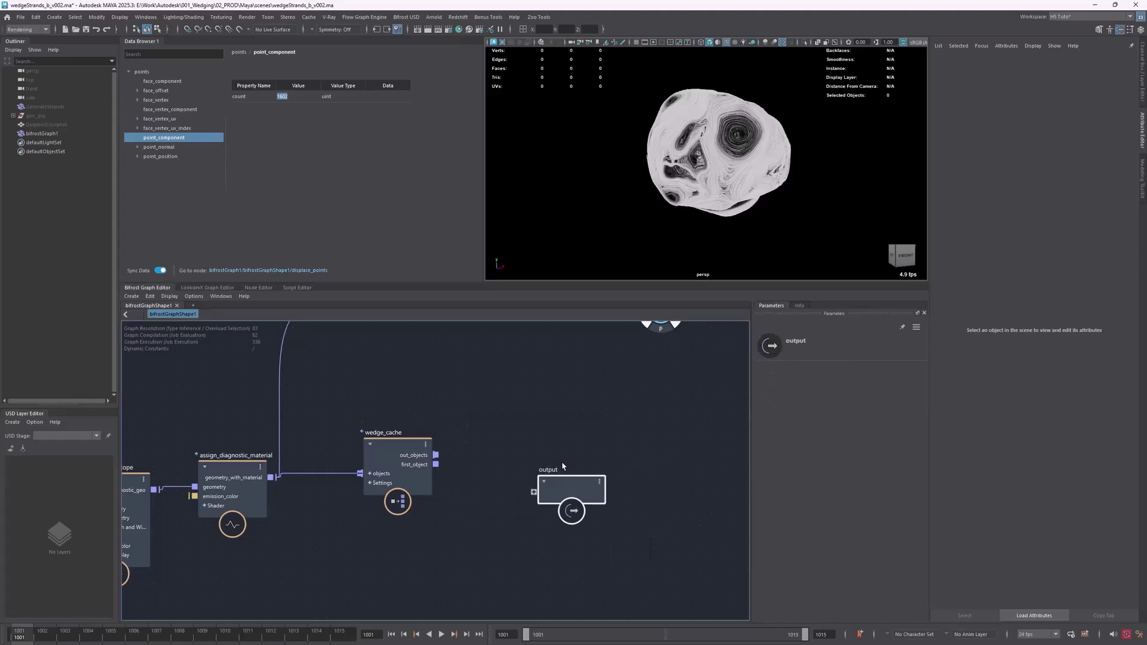
{"action": "left_click_drag", "start_coordinate": [572, 487], "coordinate": [566, 460]}
{"action": "left_click_drag", "start_coordinate": [436, 464], "coordinate": [539, 471]}
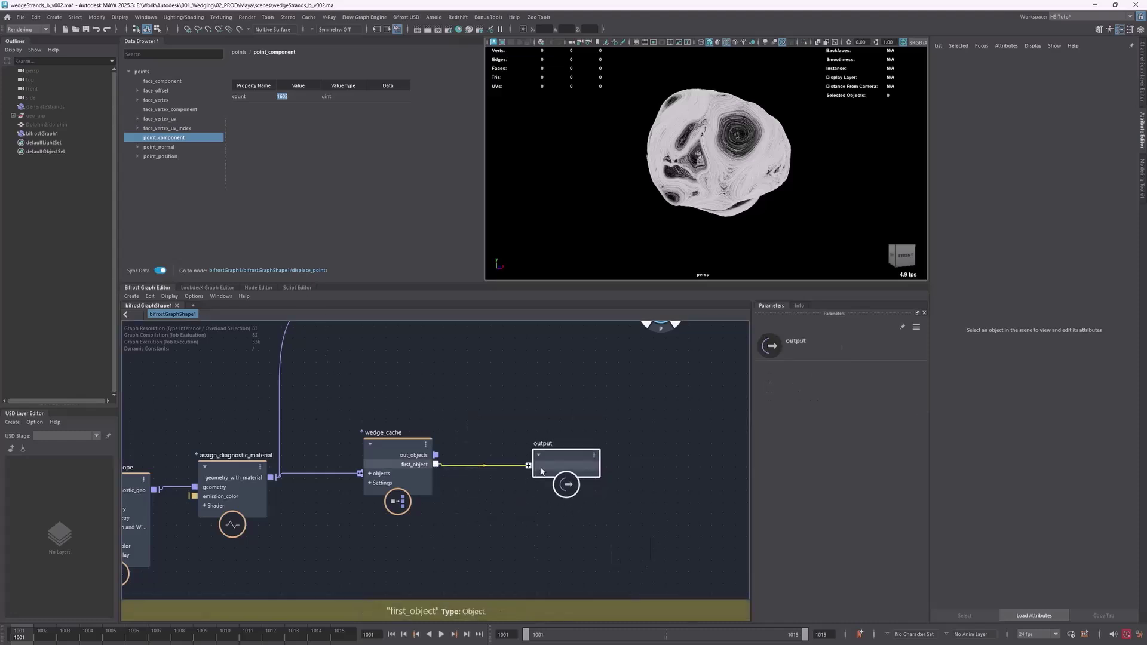
{"action": "left_click_drag", "start_coordinate": [421, 467], "coordinate": [406, 470]}
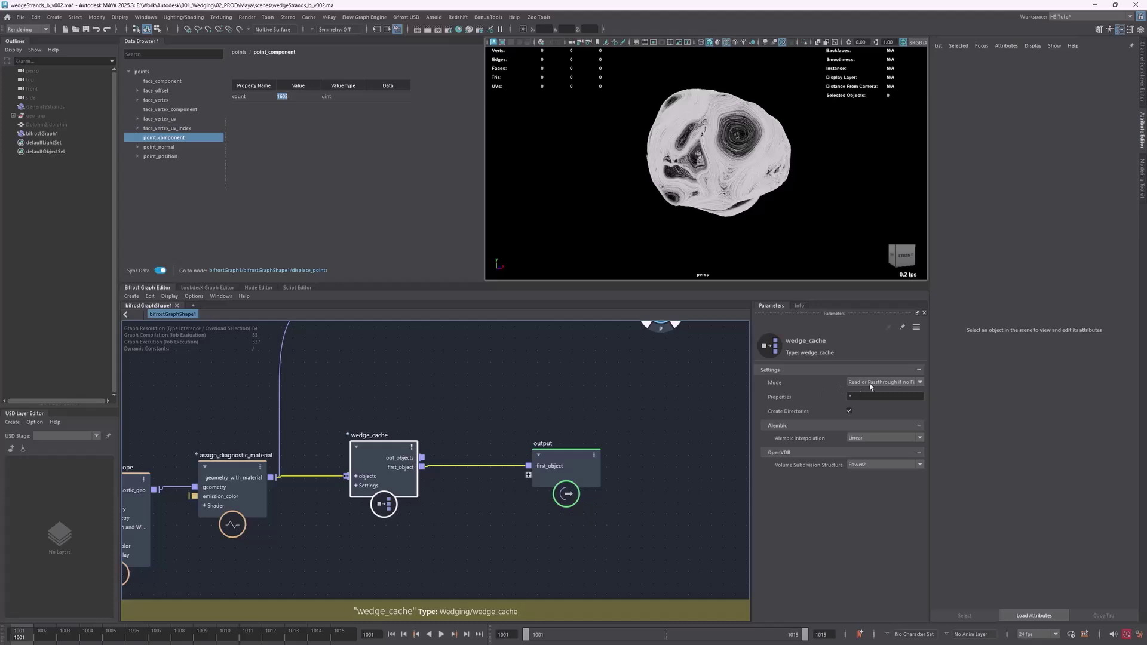
- Examine how the terminal, wedge_cache and output nodes are connected at the end of the graph
{"action": "middle_click_drag", "start_coordinate": [490, 371], "coordinate": [525, 446]}
{"action": "left_click", "coordinate": [675, 362]}
{"action": "middle_click_drag", "start_coordinate": [319, 447], "coordinate": [492, 412]}
{"action": "scroll", "coordinate": [492, 416], "scroll_direction": "down", "scroll_amount": 1}
{"action": "middle_click_drag", "start_coordinate": [585, 397], "coordinate": [335, 421]}
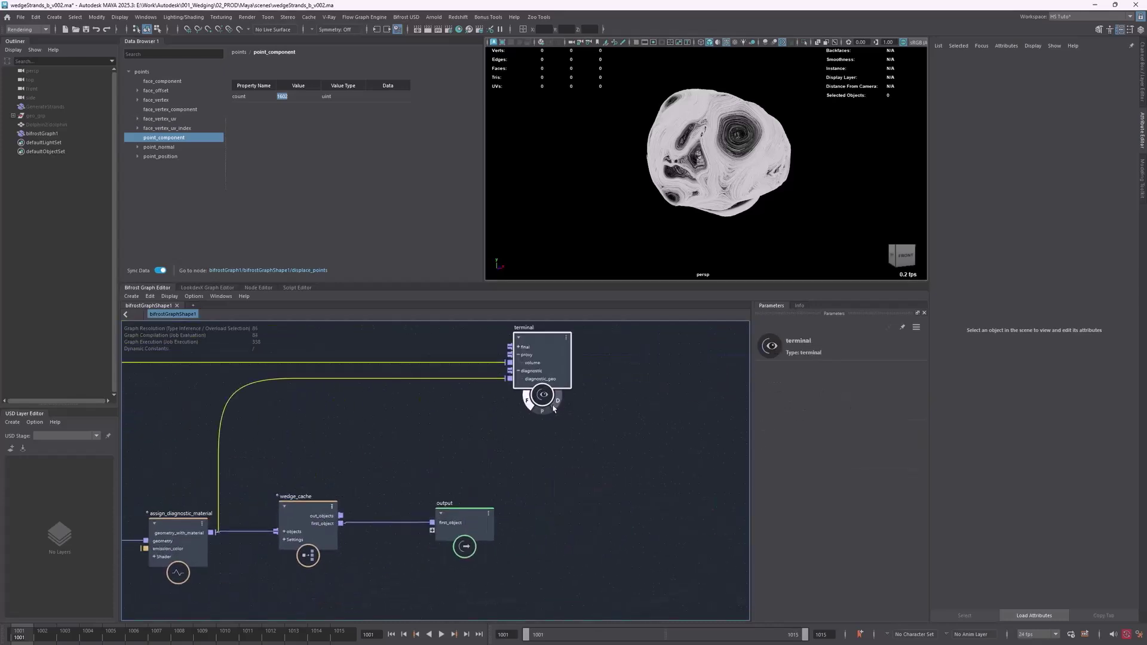
{"action": "left_click", "coordinate": [447, 457]}
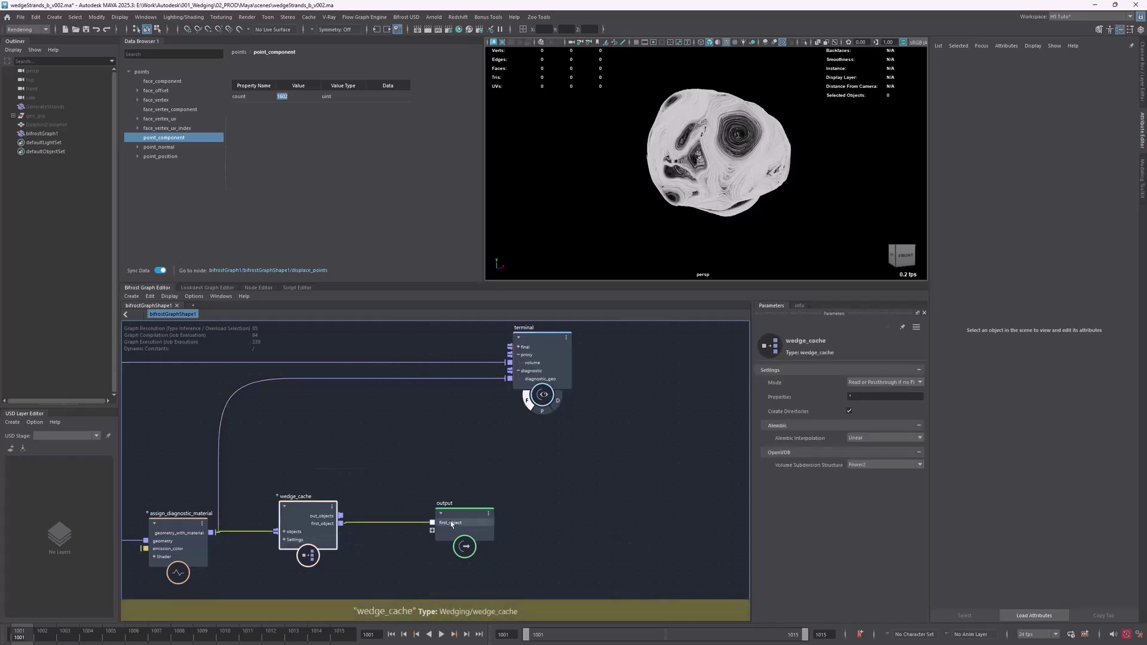
{"action": "middle_click_drag", "start_coordinate": [129, 456], "coordinate": [415, 420]}
{"action": "scroll", "coordinate": [534, 421], "scroll_direction": "down", "scroll_amount": 5}
{"action": "middle_click_drag", "start_coordinate": [161, 452], "coordinate": [346, 450]}
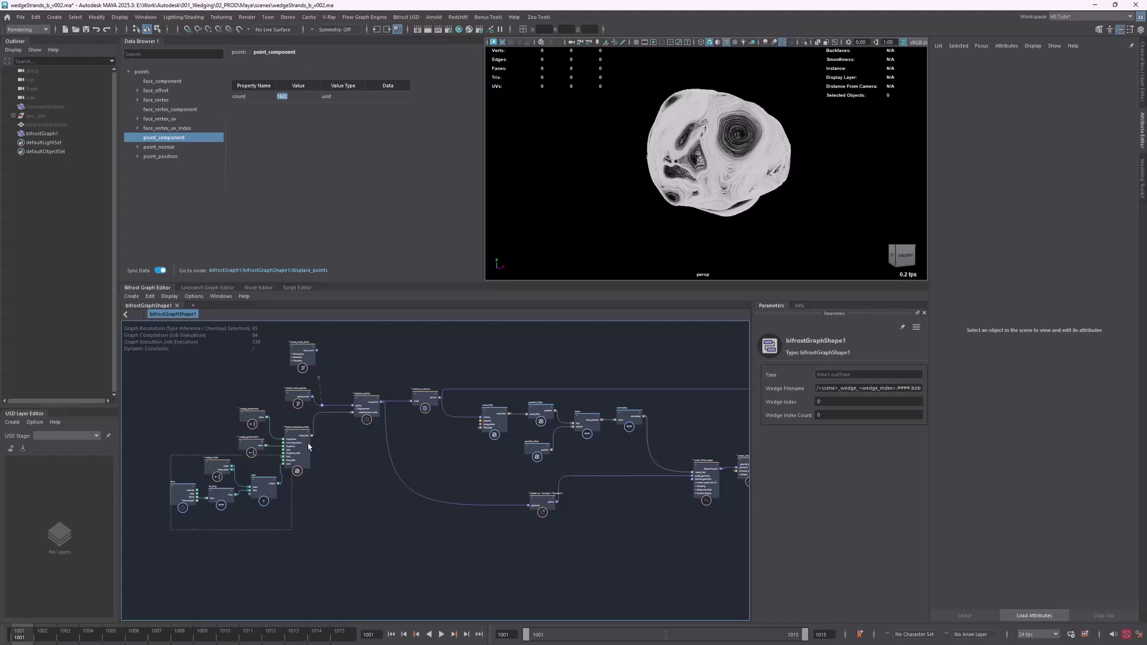
- Examine the graph from the torus and sphere sources through the displacement and vector field nodes to vector_field_scope
{"action": "left_click", "coordinate": [303, 351]}
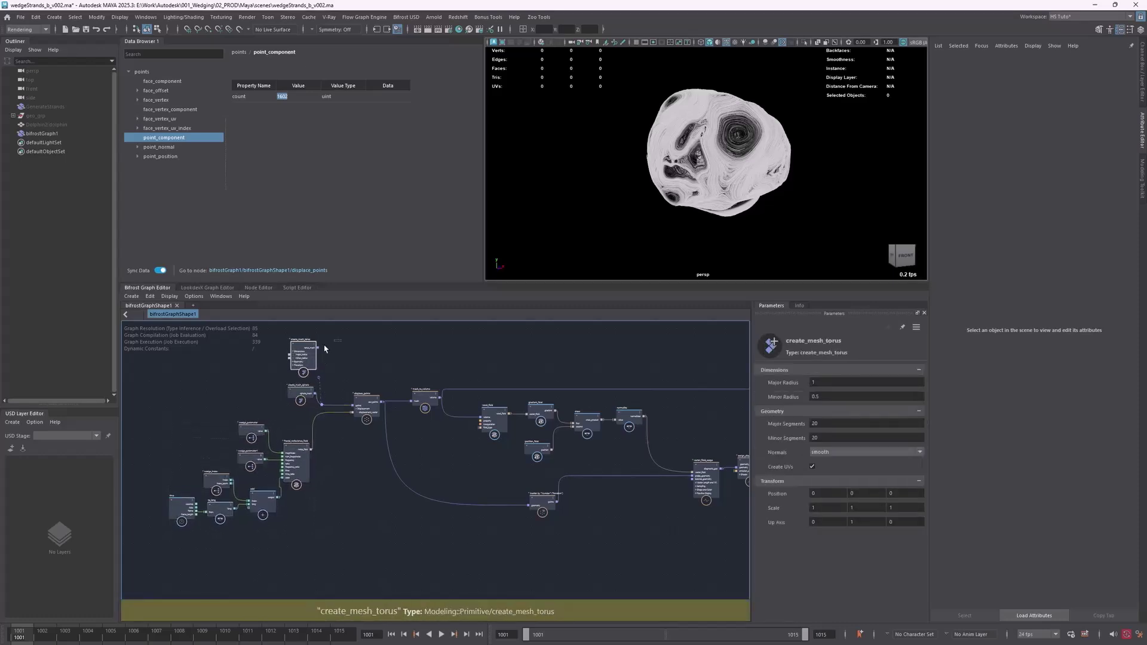
{"action": "left_click", "coordinate": [293, 351]}
{"action": "left_click", "coordinate": [362, 358]}
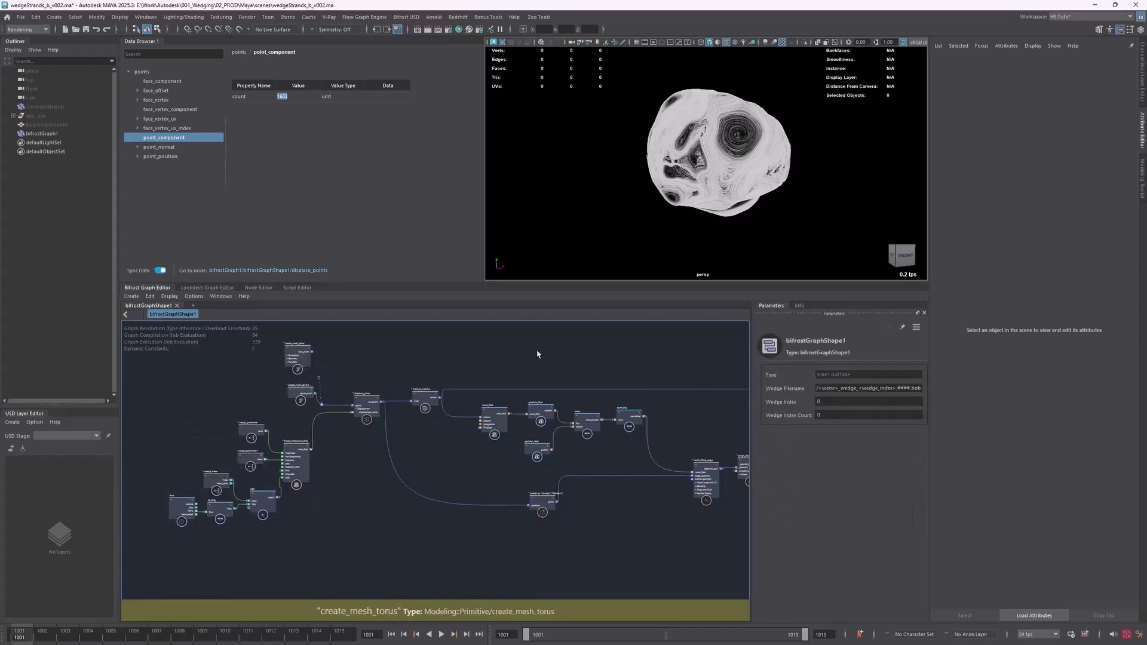
{"action": "middle_click_drag", "start_coordinate": [609, 385], "coordinate": [234, 389]}
{"action": "middle_click_drag", "start_coordinate": [339, 432], "coordinate": [607, 433]}
{"action": "mouse_move", "coordinate": [354, 469]}
{"action": "middle_mouse_down"}
{"action": "mouse_move", "coordinate": [441, 486]}
{"action": "mouse_move", "coordinate": [354, 454]}
{"action": "middle_mouse_up"}
{"action": "scroll", "coordinate": [523, 416], "scroll_direction": "up", "scroll_amount": 5}
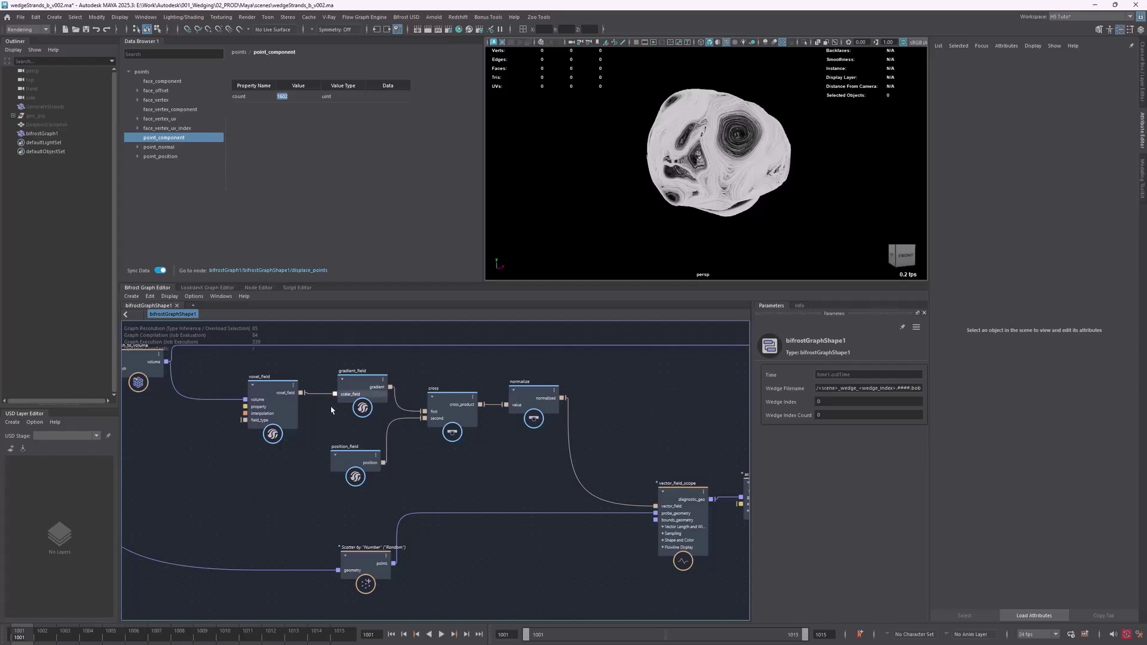
{"action": "middle_click_drag", "start_coordinate": [469, 503], "coordinate": [393, 462]}
{"action": "left_click_drag", "start_coordinate": [294, 532], "coordinate": [351, 579]}
{"action": "left_click", "coordinate": [424, 438]}
{"action": "middle_click_drag", "start_coordinate": [441, 409], "coordinate": [431, 461]}
{"action": "scroll", "coordinate": [431, 461], "scroll_direction": "down", "scroll_amount": 3}
{"action": "key", "text": "Tab"}
{"action": "type", "text": "ler"}
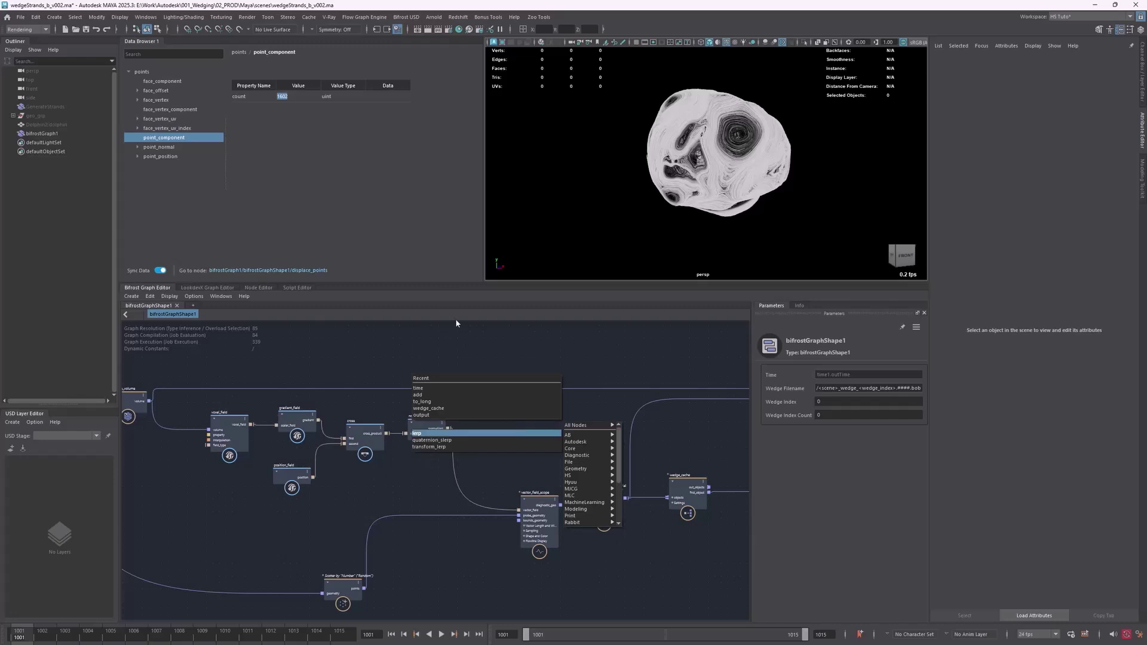
{"action": "key", "text": "Return"}
{"action": "left_click_drag", "start_coordinate": [266, 500], "coordinate": [431, 417]}
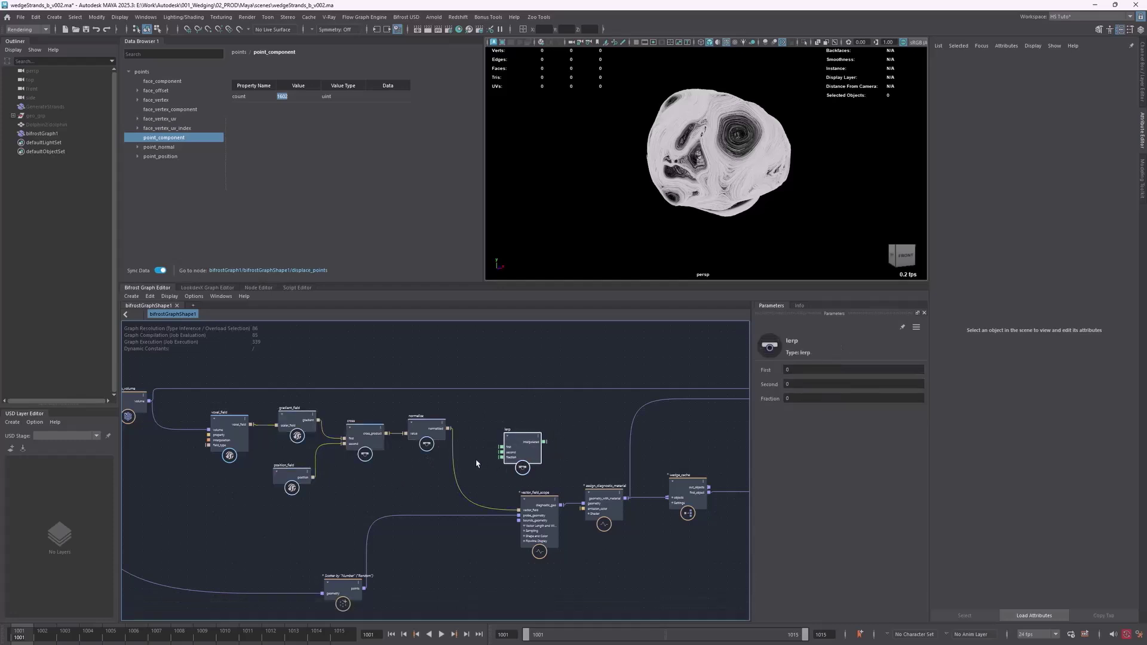
{"action": "key", "text": "Delete"}
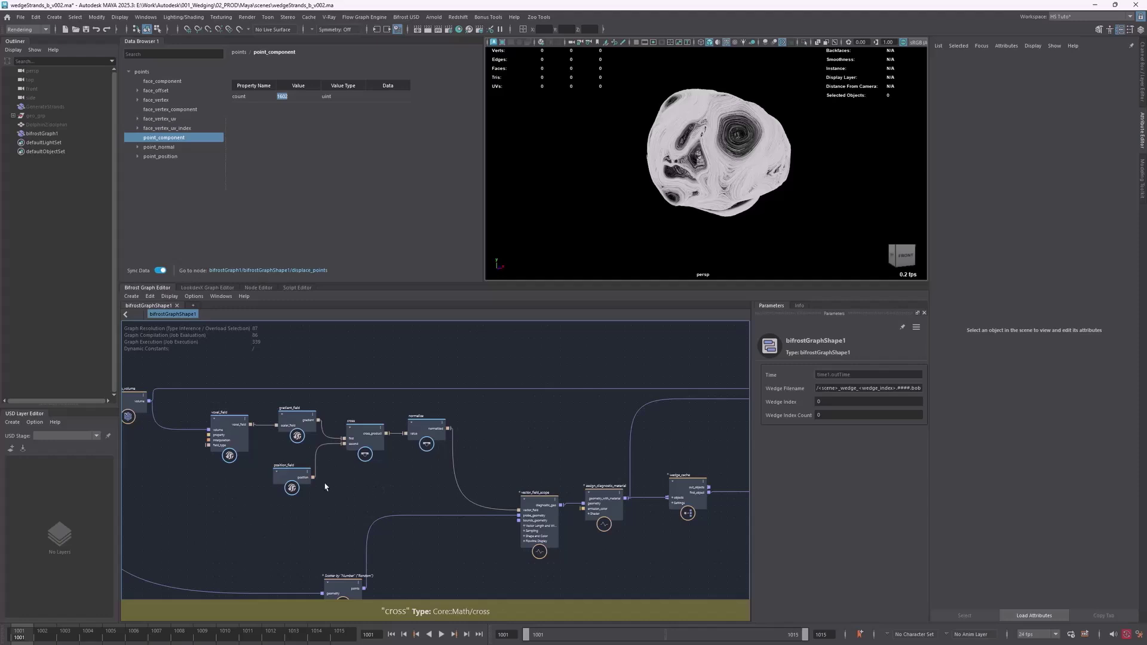
- Show all ports of the displace_points node and inspect the displaced sphere from its side
{"action": "middle_click_drag", "start_coordinate": [423, 413], "coordinate": [829, 426], "text": "alt"}
{"action": "left_click", "coordinate": [443, 445]}
{"action": "key", "text": "1"}
{"action": "key", "text": "2"}
{"action": "key", "text": "3"}
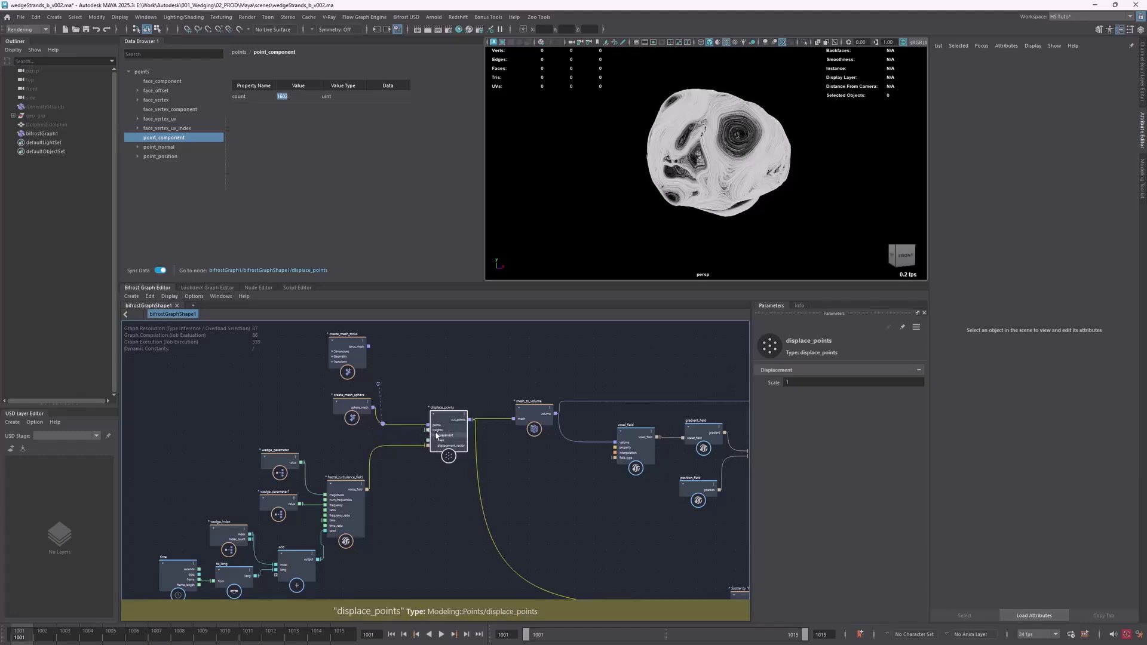
{"action": "left_click_drag", "start_coordinate": [685, 148], "coordinate": [747, 147], "text": "alt"}
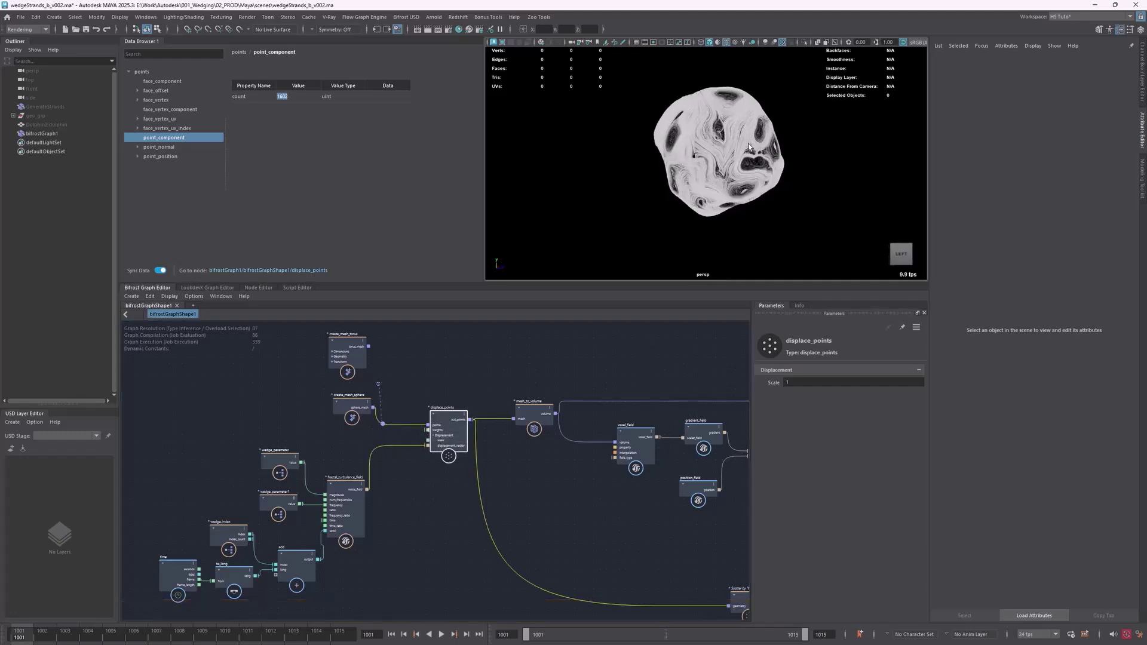
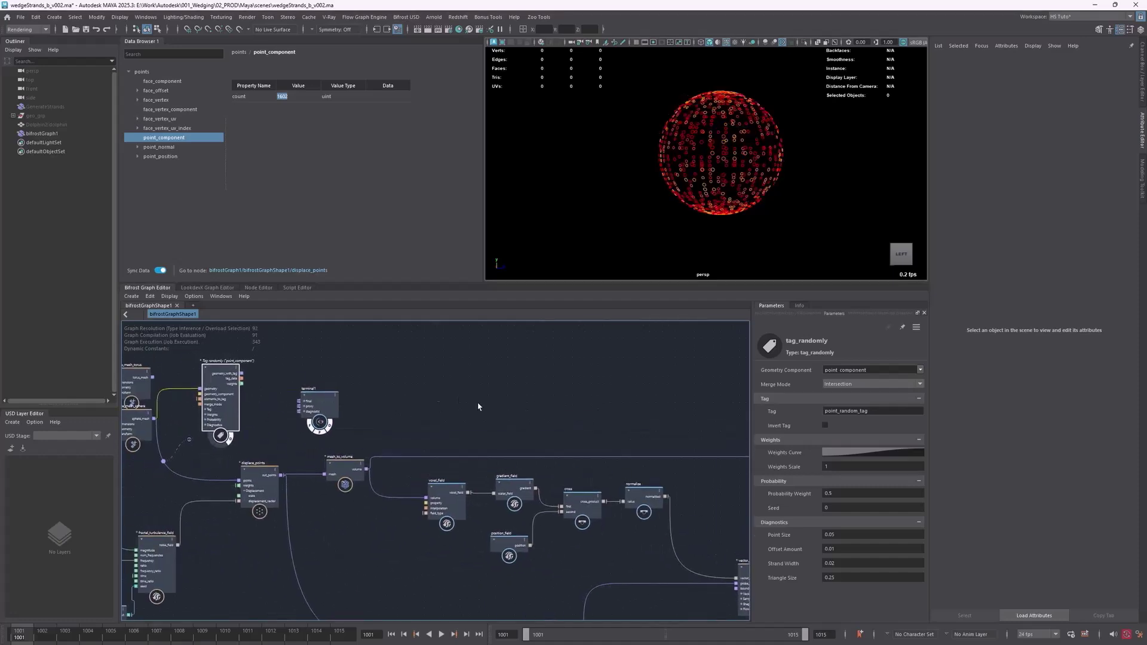
- Move terminal1 away from tag_randomly, connect geometry_with_tag to its proxy, and inspect the tagged points on the sphere
{"action": "mouse_move", "coordinate": [322, 396]}
{"action": "left_mouse_down"}
{"action": "mouse_move", "coordinate": [374, 430]}
{"action": "mouse_move", "coordinate": [415, 380]}
{"action": "left_mouse_up"}
{"action": "scroll", "coordinate": [787, 164], "scroll_direction": "up", "scroll_amount": 5}
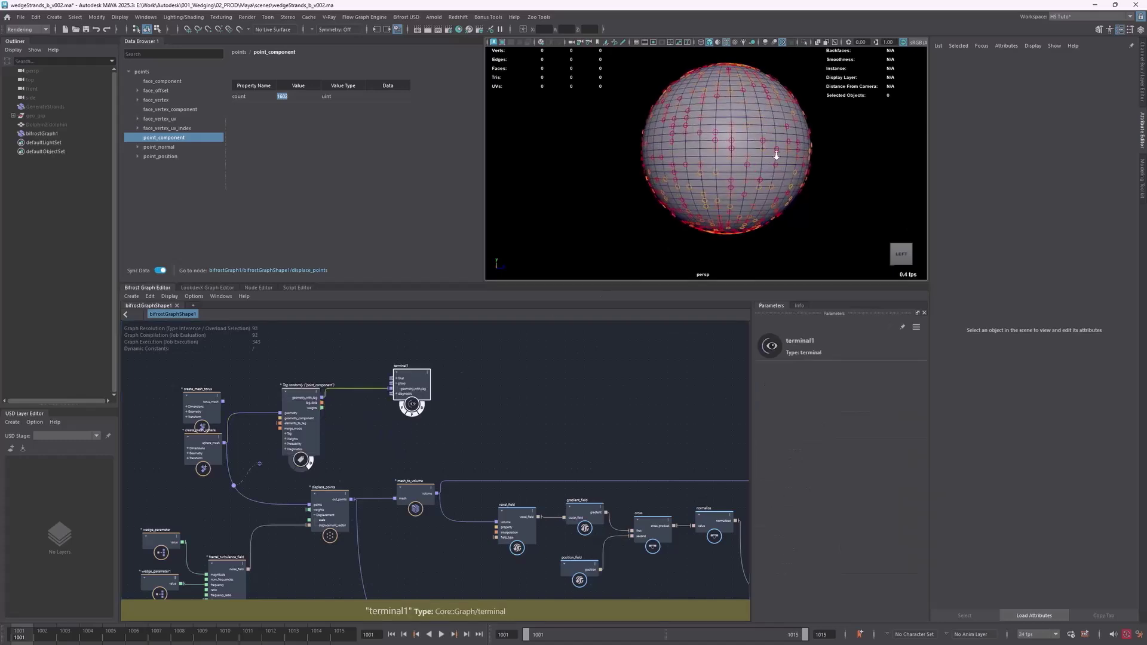
{"action": "left_click_drag", "start_coordinate": [721, 165], "coordinate": [783, 164], "text": "alt"}
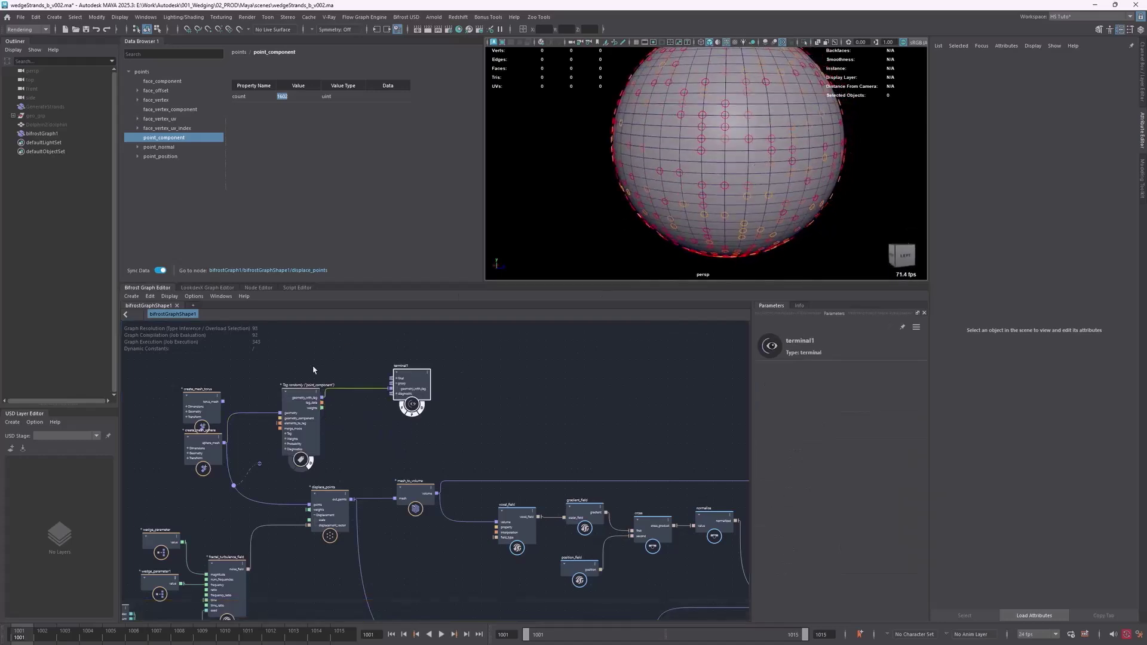
- Set tag_randomly's Geometry Component to face_component and inspect the tagged faces around the sphere
{"action": "left_click_drag", "start_coordinate": [271, 361], "coordinate": [326, 410]}
{"action": "mouse_move", "coordinate": [810, 495]}
{"action": "left_mouse_down"}
{"action": "mouse_move", "coordinate": [903, 497]}
{"action": "mouse_move", "coordinate": [790, 494]}
{"action": "left_mouse_up"}
{"action": "key", "text": "ctrl+z"}
{"action": "left_click", "coordinate": [921, 371]}
{"action": "left_click", "coordinate": [909, 384]}
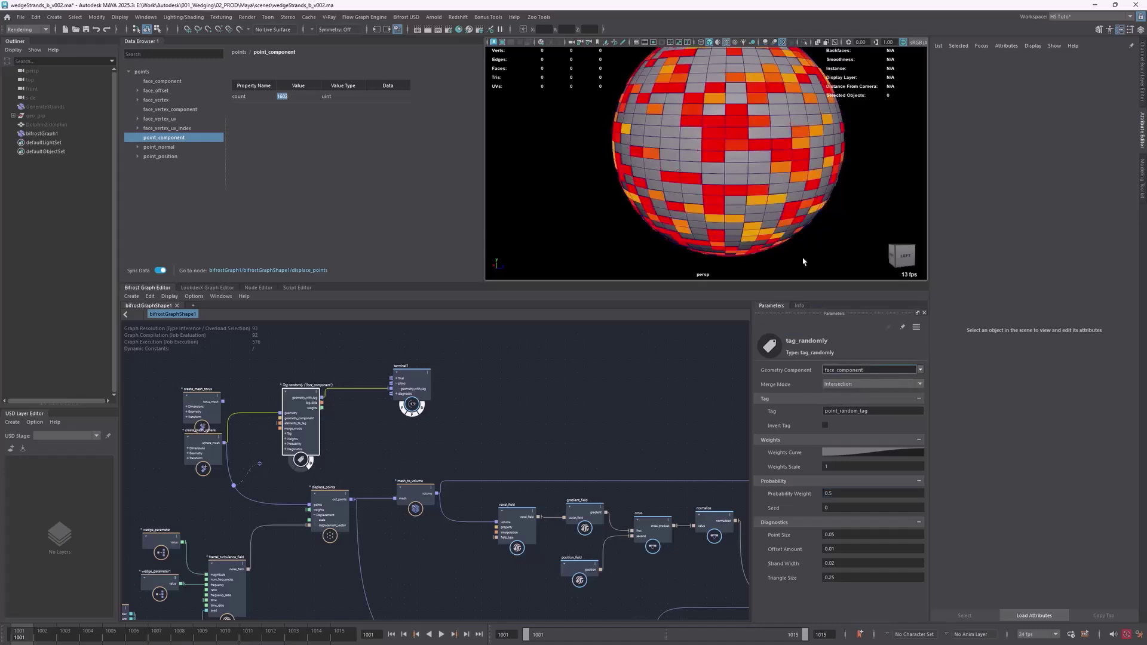
{"action": "scroll", "coordinate": [752, 141], "scroll_direction": "down", "scroll_amount": 3}
{"action": "left_click_drag", "start_coordinate": [753, 141], "coordinate": [806, 144], "text": "alt"}
{"action": "mouse_move", "coordinate": [847, 494]}
{"action": "left_mouse_down"}
{"action": "mouse_move", "coordinate": [881, 491]}
{"action": "mouse_move", "coordinate": [846, 491]}
{"action": "left_mouse_up"}
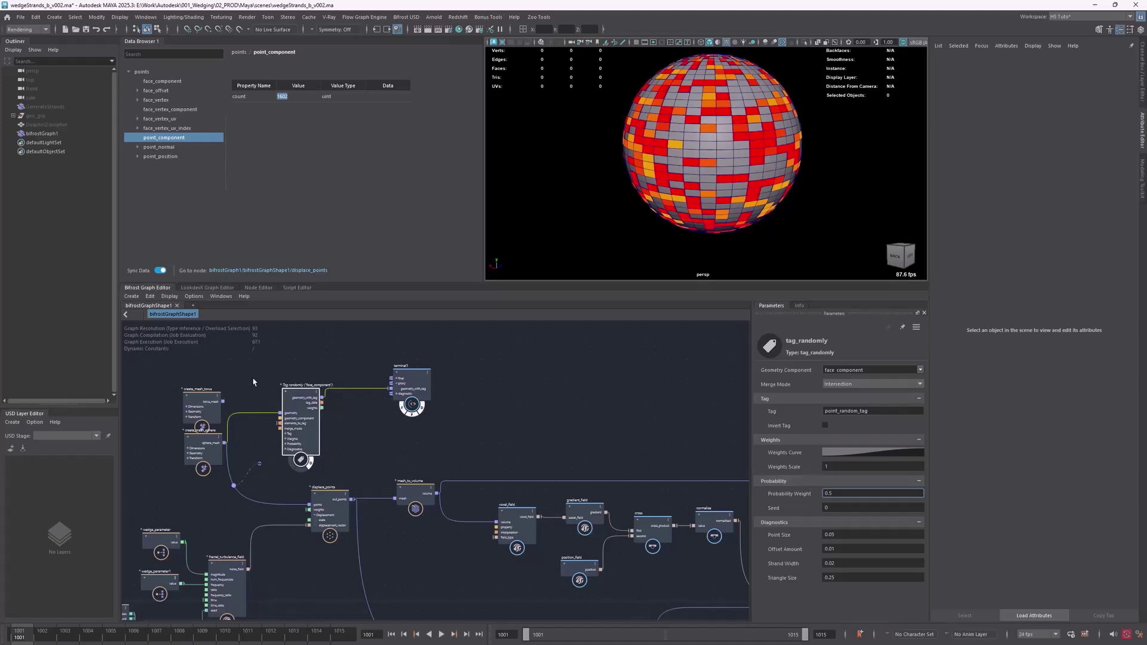
- Spread out the torus, sphere and tag_randomly nodes, reduce tag_randomly to its connected ports, and move terminal1 farther away
{"action": "middle_click_drag", "start_coordinate": [313, 388], "coordinate": [364, 388], "text": "alt"}
{"action": "left_click_drag", "start_coordinate": [248, 397], "coordinate": [245, 357]}
{"action": "left_click_drag", "start_coordinate": [240, 444], "coordinate": [211, 422]}
{"action": "left_click_drag", "start_coordinate": [347, 411], "coordinate": [306, 422]}
{"action": "key", "text": "2"}
{"action": "left_click_drag", "start_coordinate": [455, 391], "coordinate": [487, 391]}
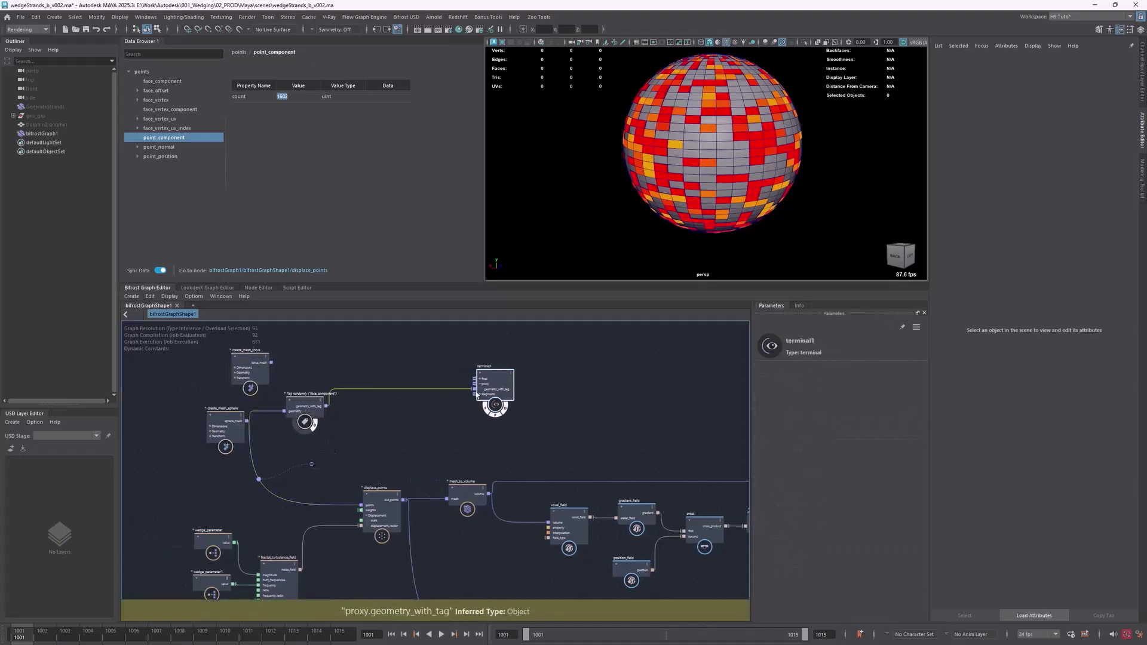
- Add a delete_faces node after tag_randomly and connect geometry_with_tag to its mesh input
{"action": "left_click", "coordinate": [402, 422]}
{"action": "key", "text": "Tab"}
{"action": "type", "text": "delfa"}
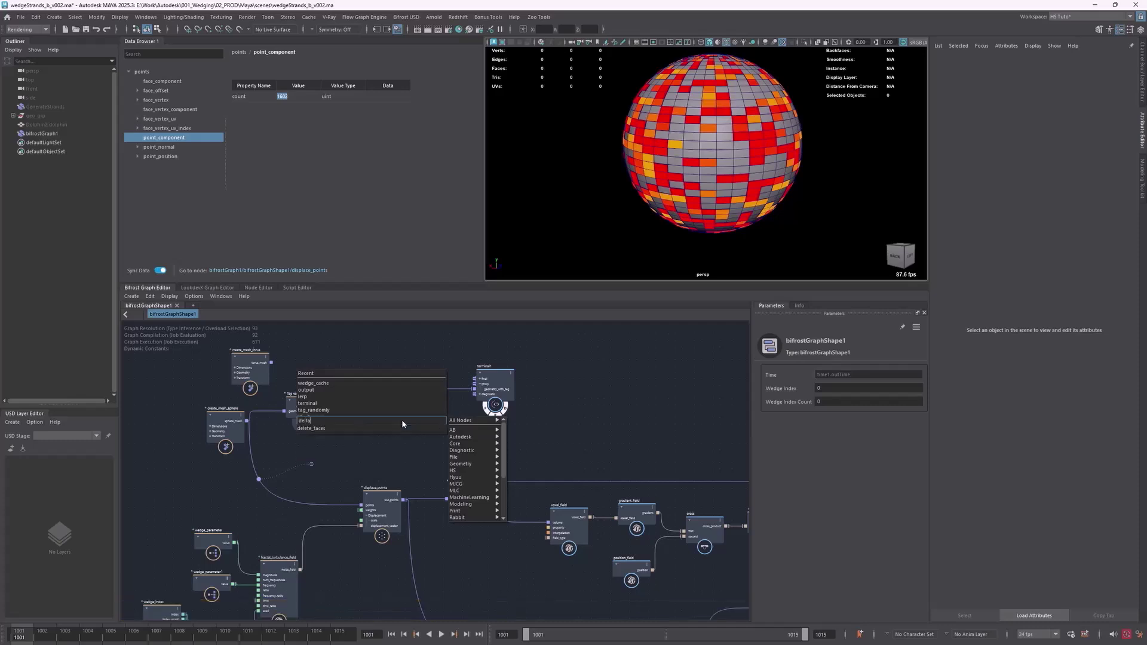
{"action": "key", "text": "Return"}
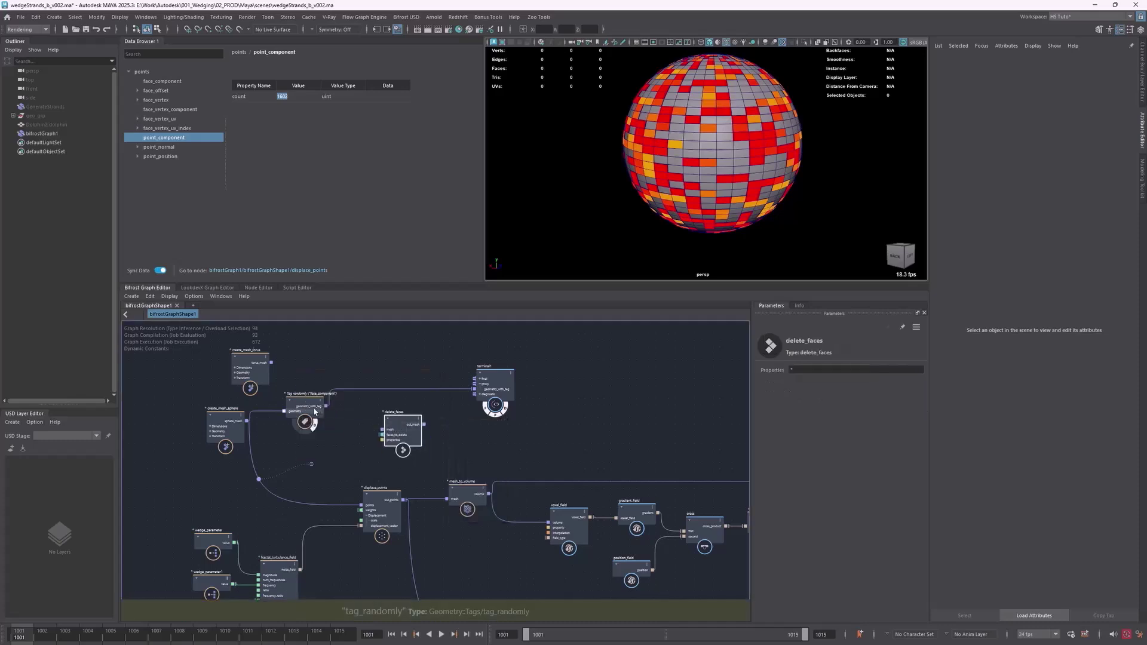
{"action": "left_click", "coordinate": [326, 406]}
{"action": "left_click_drag", "start_coordinate": [329, 398], "coordinate": [383, 429]}
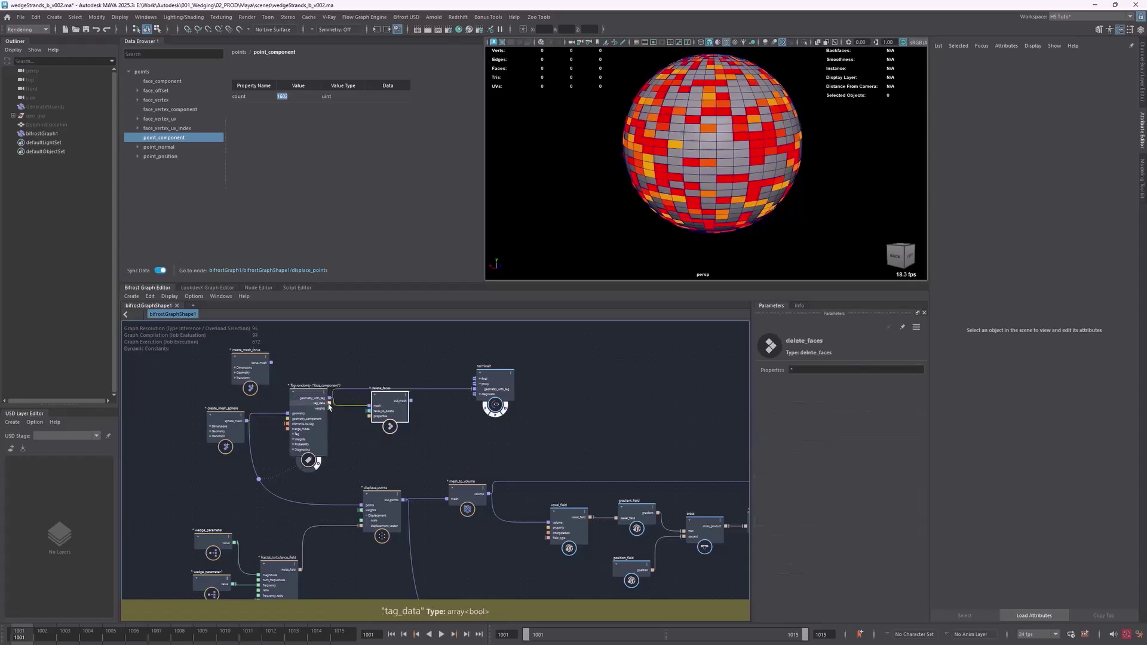
- Feed tag_data into delete_faces' faces_to_delete port and route its out_mesh to terminal1 and to displace_points' points input
{"action": "left_click_drag", "start_coordinate": [328, 406], "coordinate": [474, 389]}
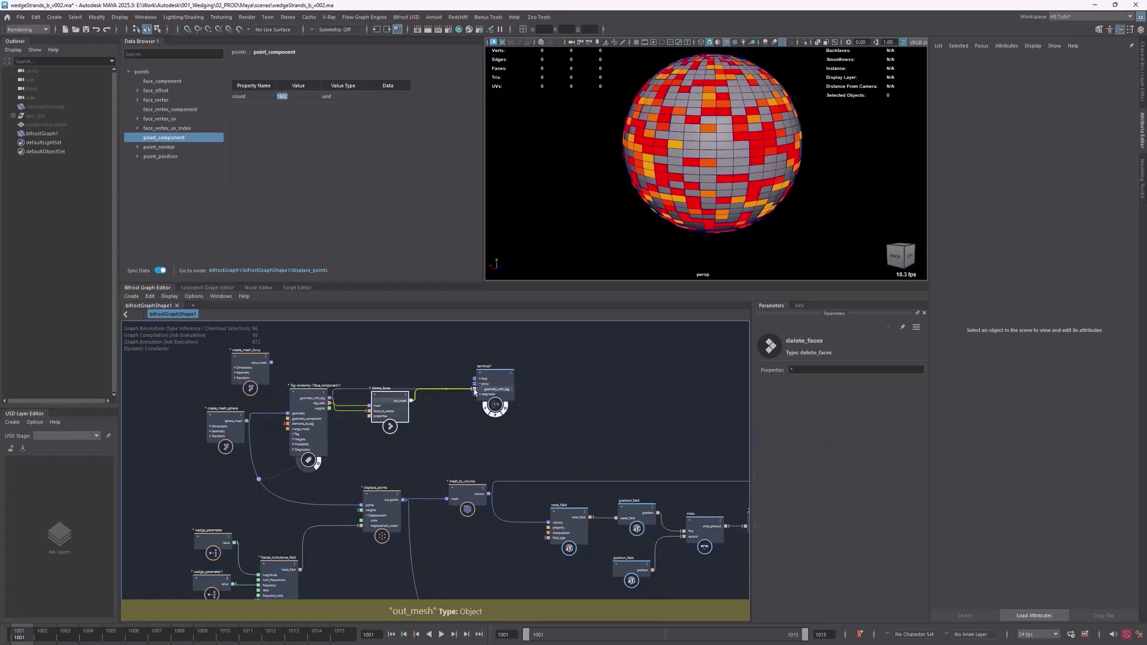
{"action": "mouse_move", "coordinate": [722, 173]}
{"action": "left_mouse_down", "text": "alt"}
{"action": "mouse_move", "coordinate": [706, 170]}
{"action": "mouse_move", "coordinate": [719, 168]}
{"action": "left_mouse_up", "text": "alt"}
{"action": "left_click_drag", "start_coordinate": [388, 416], "coordinate": [374, 411]}
{"action": "left_click_drag", "start_coordinate": [388, 501], "coordinate": [420, 491]}
{"action": "left_click", "coordinate": [399, 435]}
{"action": "left_click_drag", "start_coordinate": [398, 397], "coordinate": [399, 497]}
- Show the main terminal's strands in the viewport and inspect them around the sphere with the deleted faces
{"action": "middle_click_drag", "start_coordinate": [742, 437], "coordinate": [150, 399], "text": "alt"}
{"action": "middle_click_drag", "start_coordinate": [705, 462], "coordinate": [430, 450], "text": "alt"}
{"action": "middle_click_drag", "start_coordinate": [291, 462], "coordinate": [378, 415]}
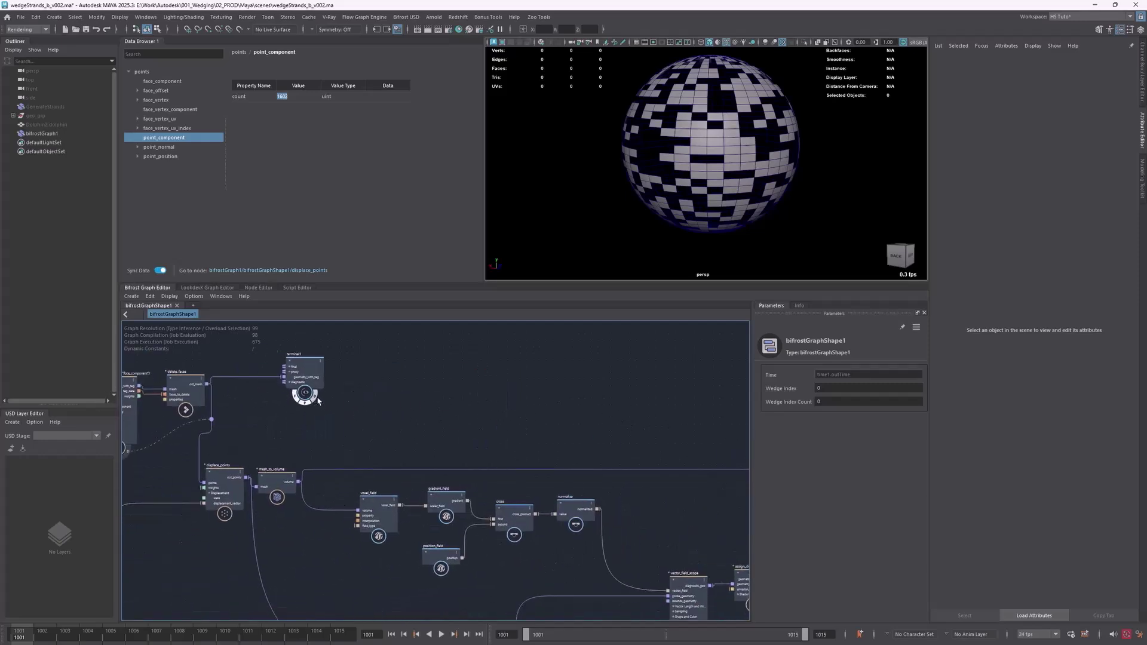
{"action": "middle_click_drag", "start_coordinate": [535, 394], "coordinate": [477, 453]}
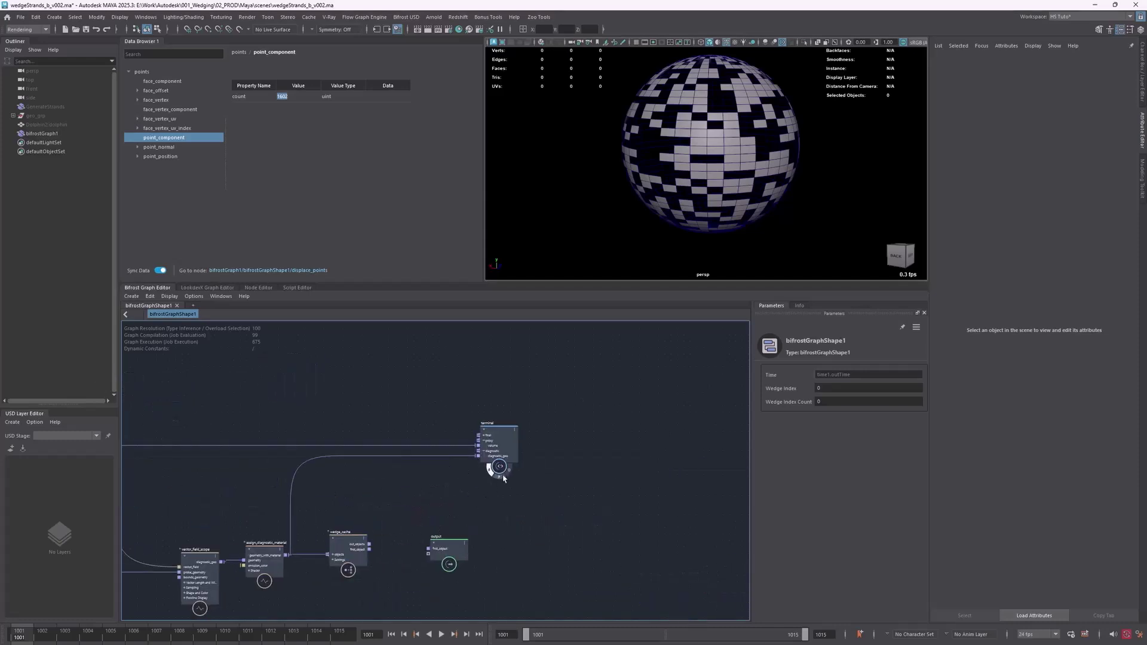
{"action": "left_click_drag", "start_coordinate": [696, 156], "coordinate": [511, 142], "text": "alt"}
{"action": "middle_click_drag", "start_coordinate": [525, 391], "coordinate": [751, 377], "text": "alt"}
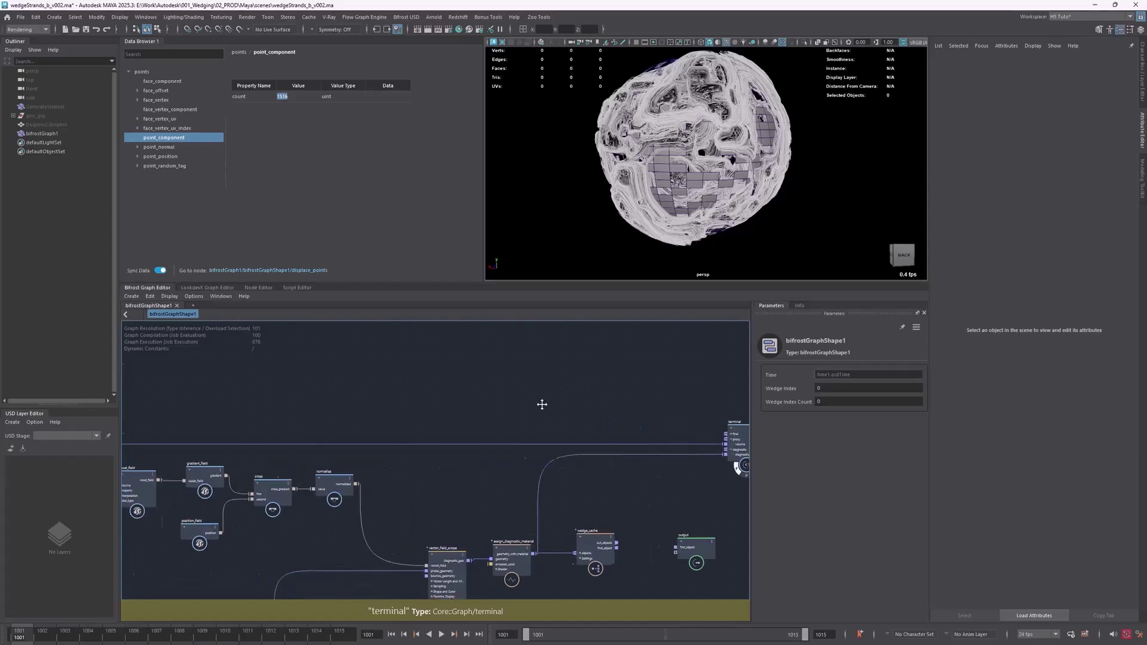
- Connect displace_points' out_points to terminal1, show only the strands, and inspect them around the displaced sphere
{"action": "middle_click_drag", "start_coordinate": [483, 401], "coordinate": [725, 448], "text": "alt"}
{"action": "left_click_drag", "start_coordinate": [244, 488], "coordinate": [265, 387]}
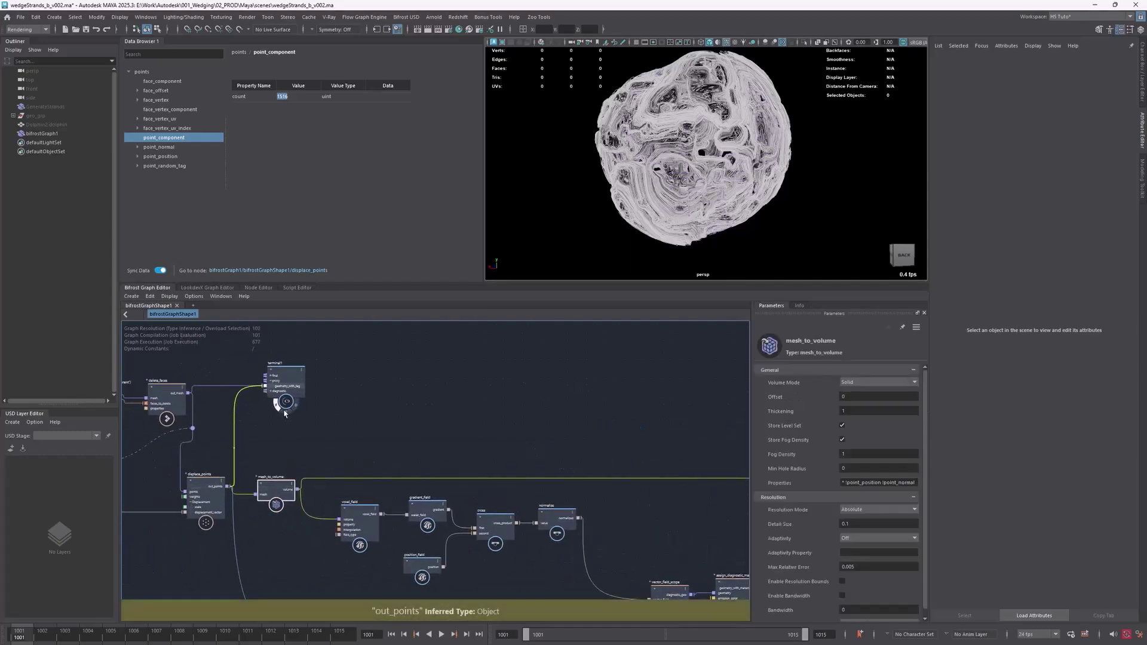
{"action": "left_click_drag", "start_coordinate": [701, 93], "coordinate": [760, 184], "text": "alt"}
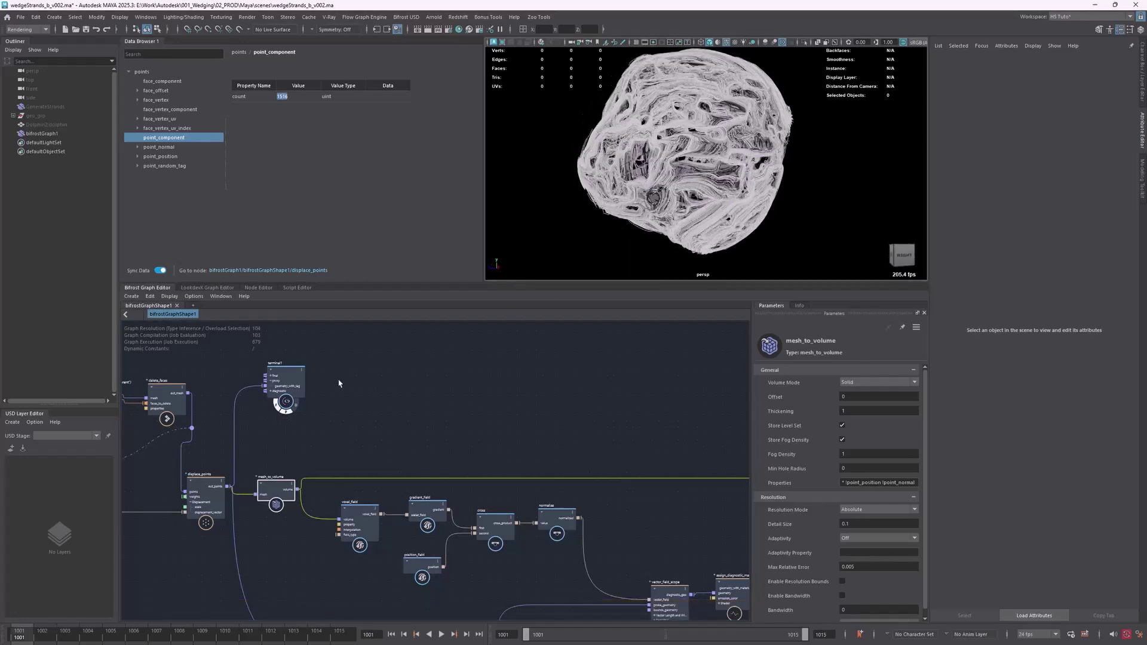
{"action": "middle_click_drag", "start_coordinate": [290, 438], "coordinate": [578, 428]}
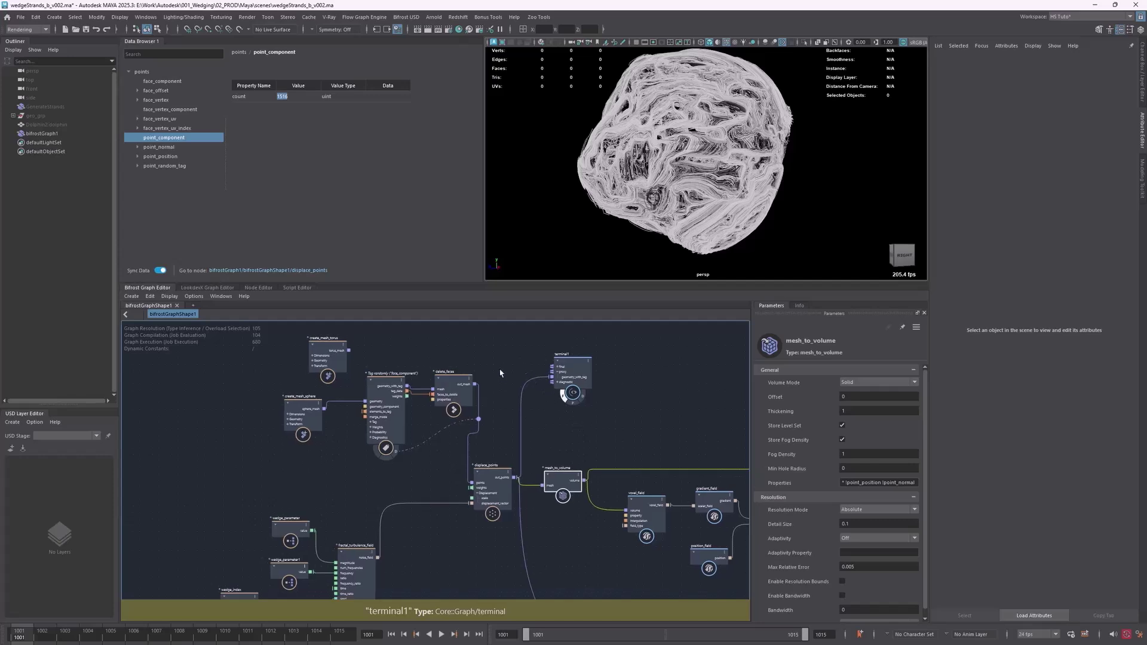
- Shift the mesh source, tag_randomly and delete_faces nodes aside, and set tag_randomly's Probability Weight to 0.9
{"action": "left_click", "coordinate": [468, 385]}
{"action": "left_click_drag", "start_coordinate": [482, 372], "coordinate": [298, 440]}
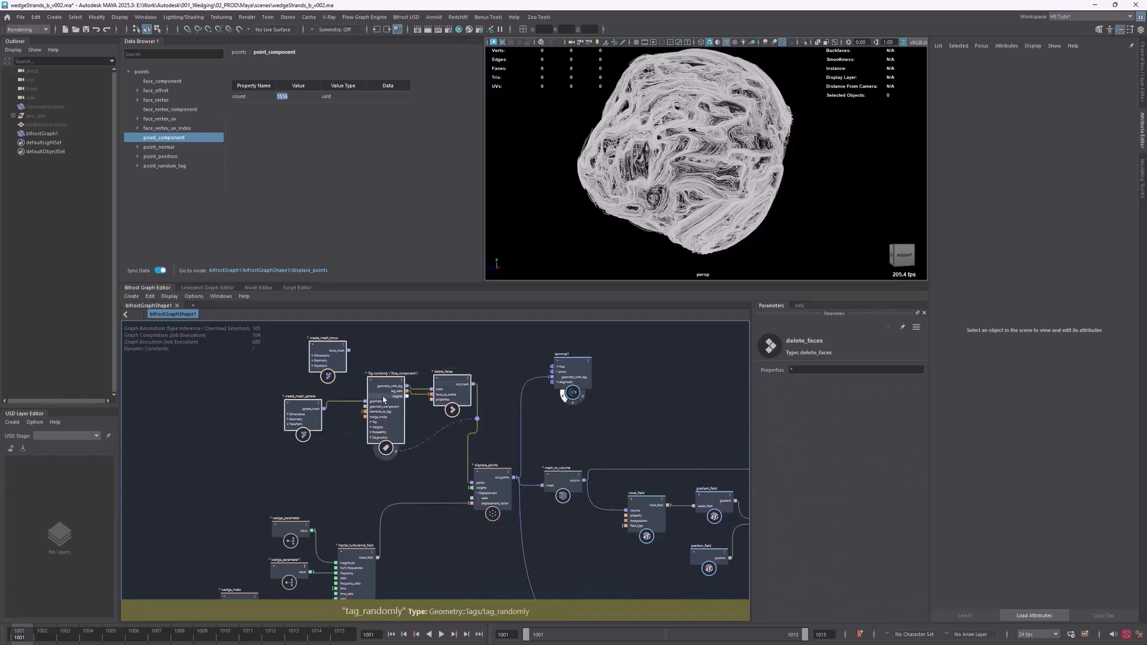
{"action": "left_click_drag", "start_coordinate": [386, 396], "coordinate": [350, 391]}
{"action": "left_click", "coordinate": [356, 353]}
{"action": "left_click", "coordinate": [353, 382]}
{"action": "left_click", "coordinate": [848, 493]}
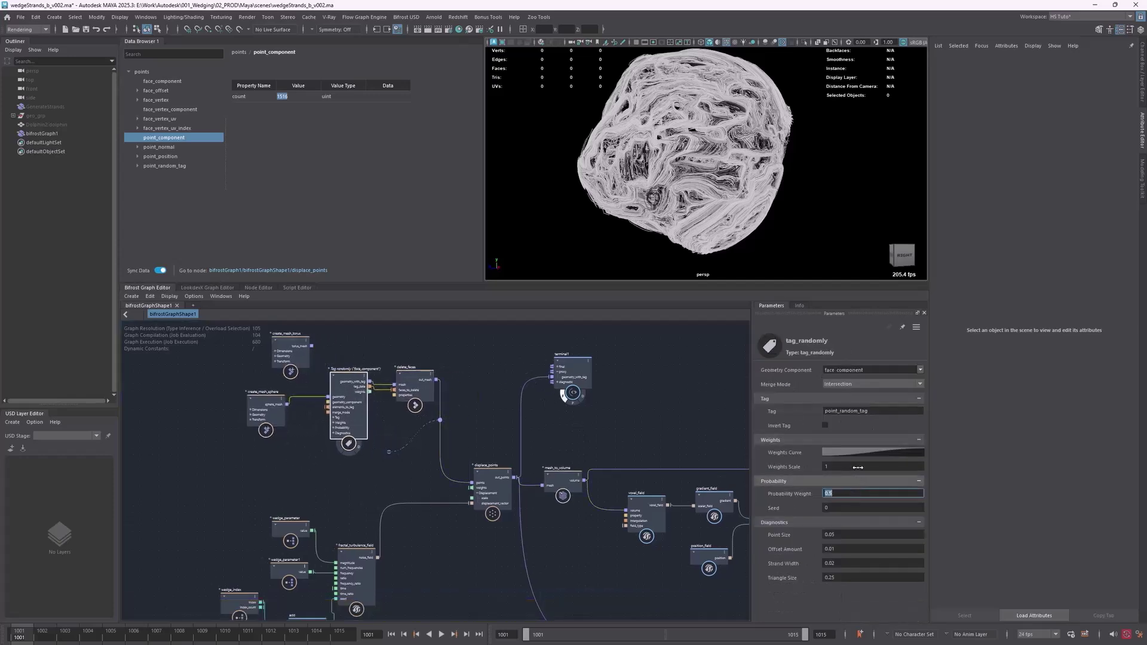
{"action": "key", "text": "Return"}
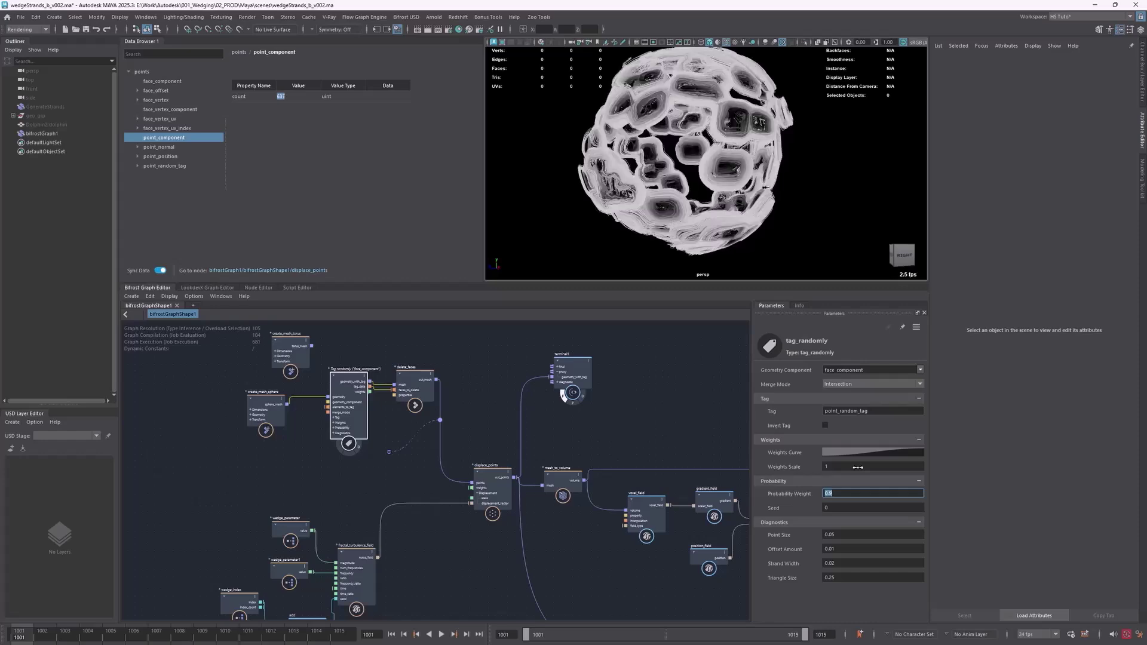
{"action": "left_click_drag", "start_coordinate": [762, 146], "coordinate": [797, 179], "text": "alt"}
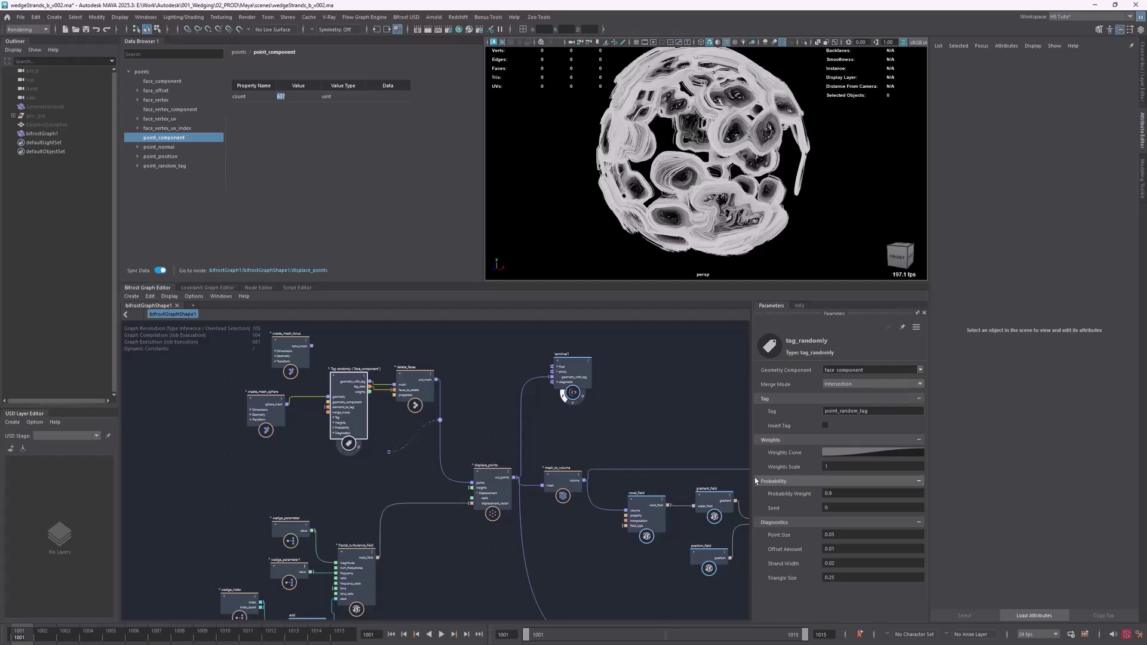
- Set tag_randomly's Probability Weight to 0.95 and inspect the strand clusters around the sphere
{"action": "left_click", "coordinate": [842, 493]}
{"action": "key", "text": "Return"}
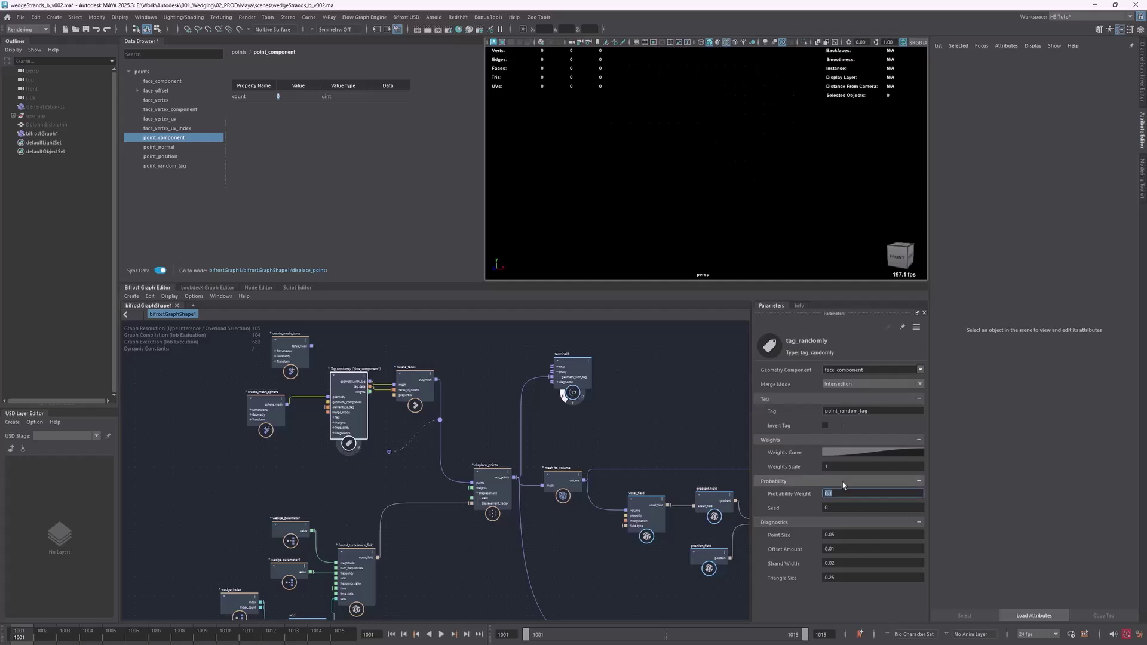
{"action": "type", "text": ".95"}
{"action": "key", "text": "Return"}
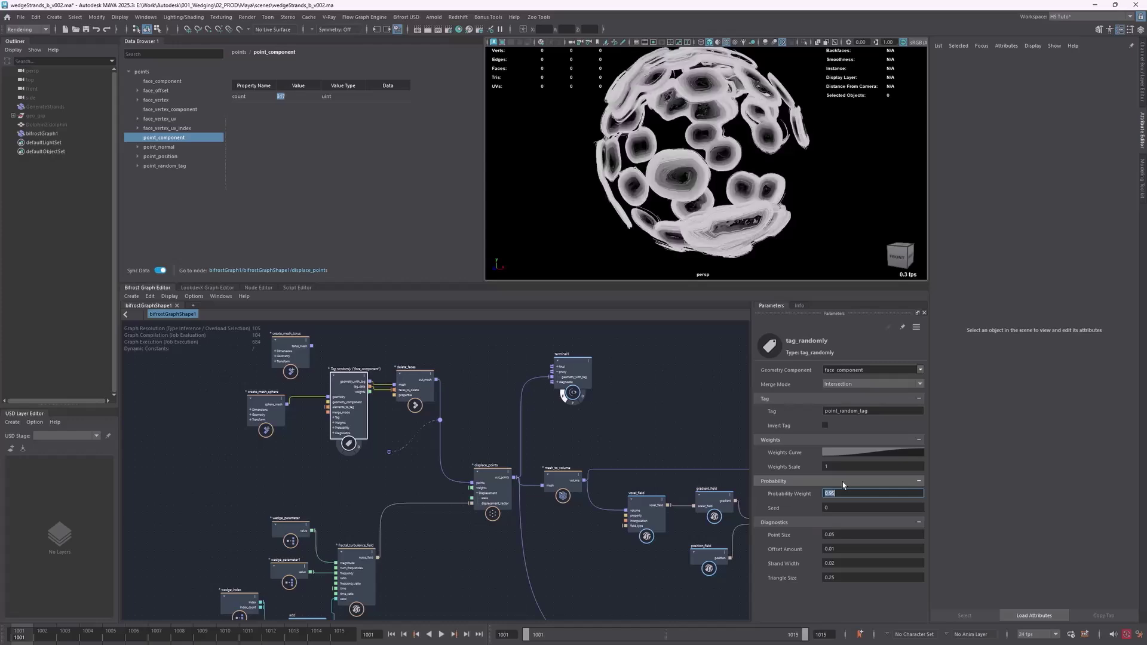
{"action": "left_click_drag", "start_coordinate": [783, 141], "coordinate": [855, 373], "text": "alt"}
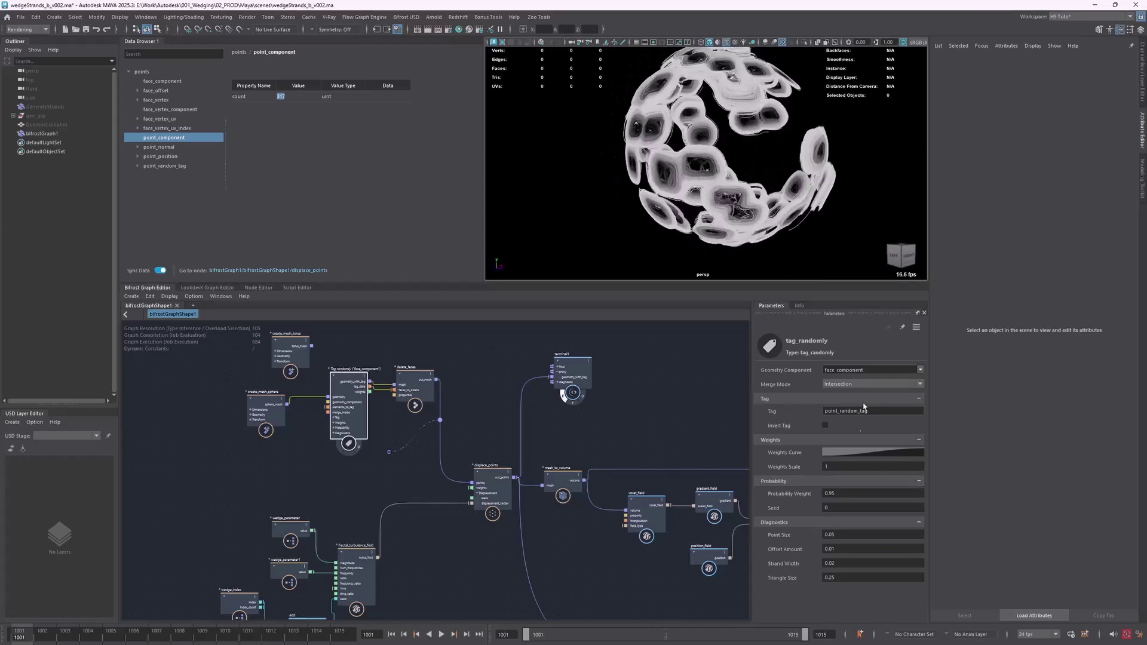
- Connect sphere_mesh directly to displace_points, bypassing the random face deletion, and move tag_randomly and delete_faces out of the way
{"action": "left_click", "coordinate": [334, 428]}
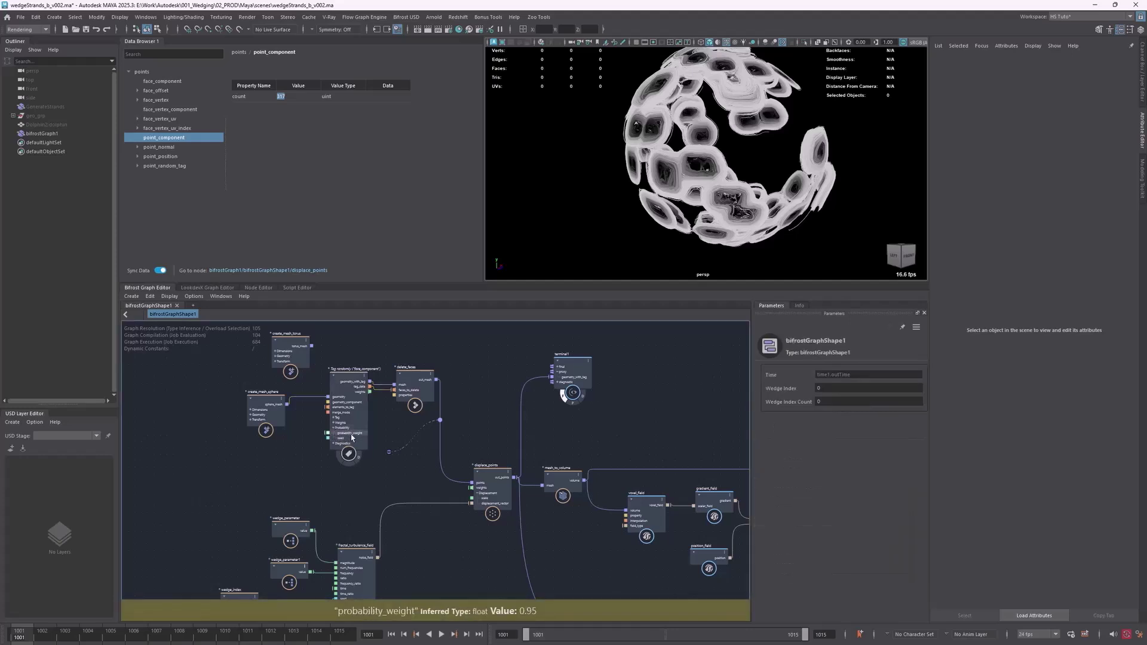
{"action": "left_click_drag", "start_coordinate": [288, 404], "coordinate": [474, 484]}
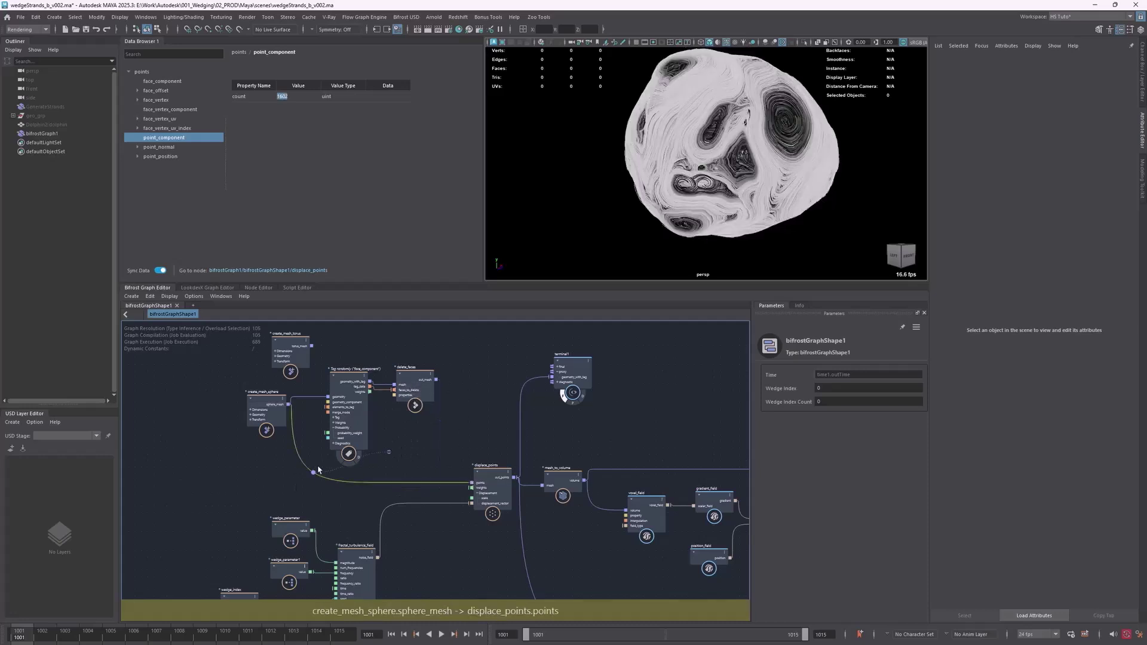
{"action": "left_click_drag", "start_coordinate": [440, 369], "coordinate": [344, 396]}
{"action": "left_click_drag", "start_coordinate": [344, 396], "coordinate": [358, 382]}
{"action": "left_click", "coordinate": [447, 418]}
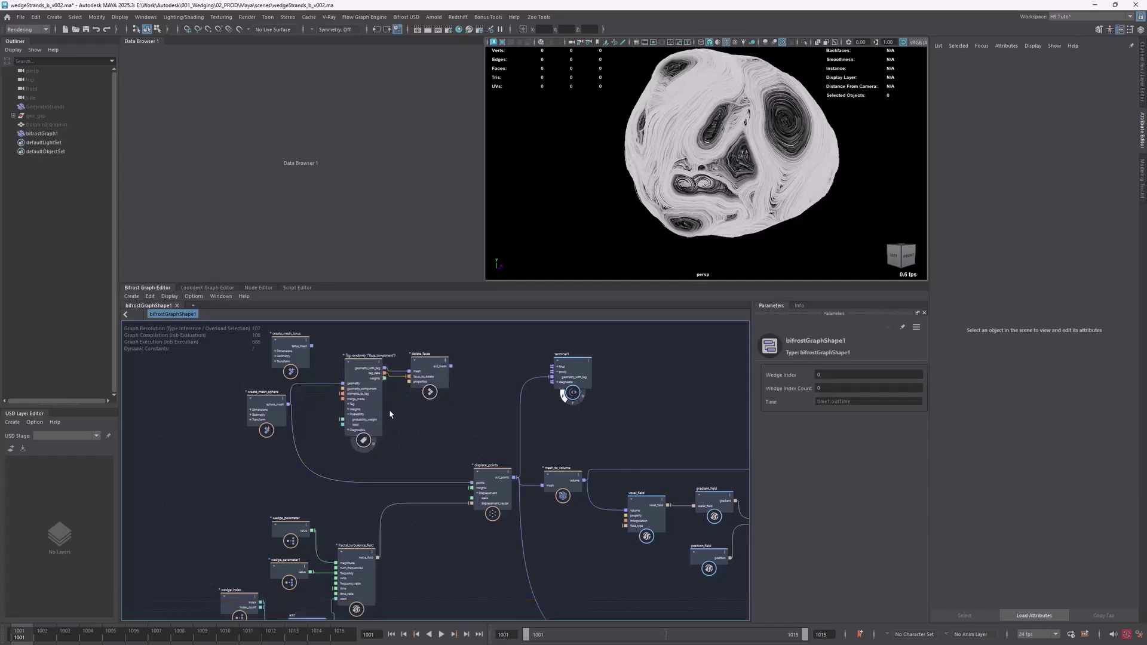
- Reduce tag_randomly to its connected ports and tidy its position beside delete_faces
{"action": "left_click", "coordinate": [349, 362]}
{"action": "left_click", "coordinate": [399, 396]}
{"action": "left_click_drag", "start_coordinate": [427, 379], "coordinate": [424, 376]}
{"action": "left_click", "coordinate": [452, 419]}
{"action": "scroll", "coordinate": [442, 370], "scroll_direction": "down", "scroll_amount": 5}
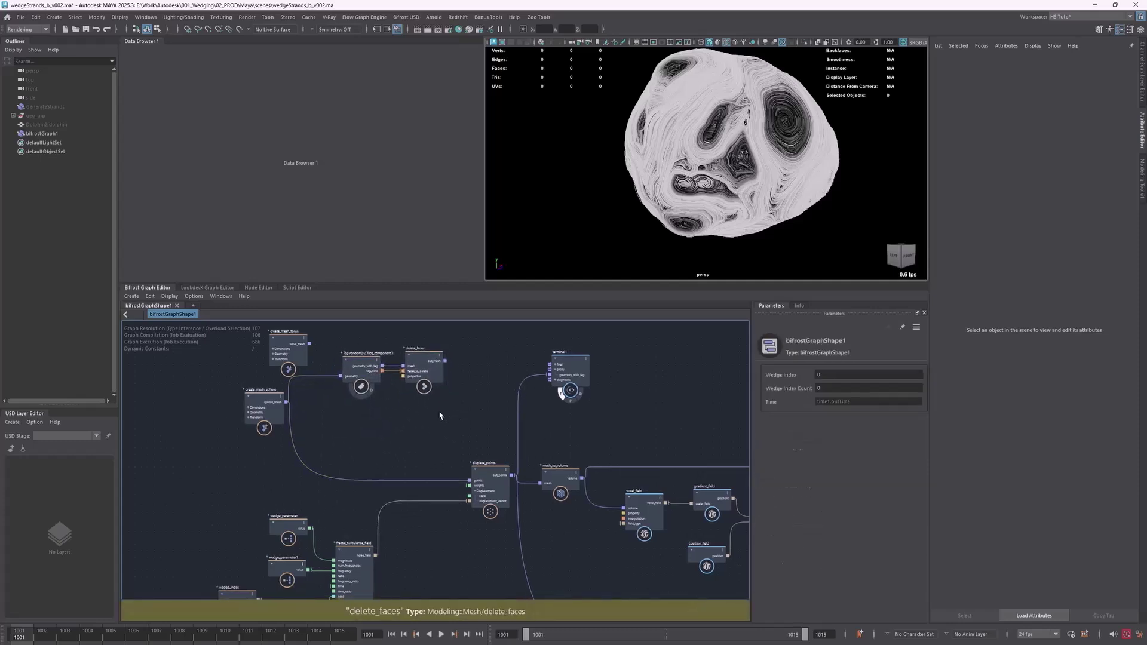
{"action": "left_click", "coordinate": [311, 371]}
- Move the main terminal node farther from assign_diagnostic_material to make room for more strand nodes
{"action": "middle_click_drag", "start_coordinate": [668, 439], "coordinate": [491, 375], "text": "alt"}
{"action": "middle_click_drag", "start_coordinate": [636, 424], "coordinate": [519, 432], "text": "alt"}
{"action": "left_click", "coordinate": [518, 434]}
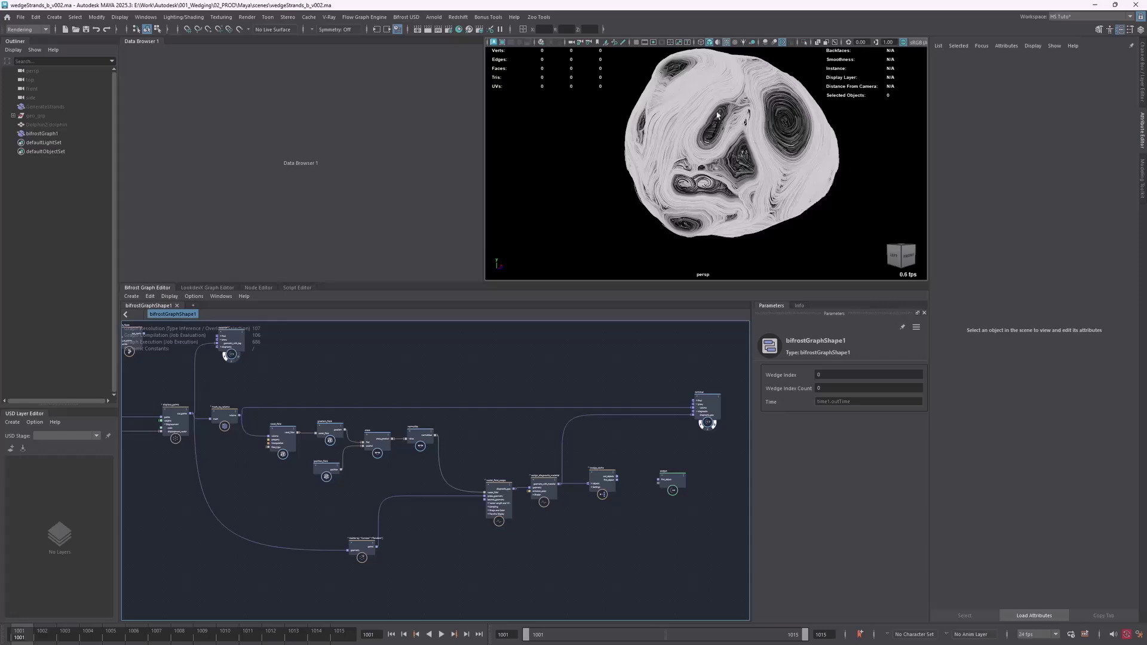
{"action": "scroll", "coordinate": [683, 453], "scroll_direction": "up", "scroll_amount": 4}
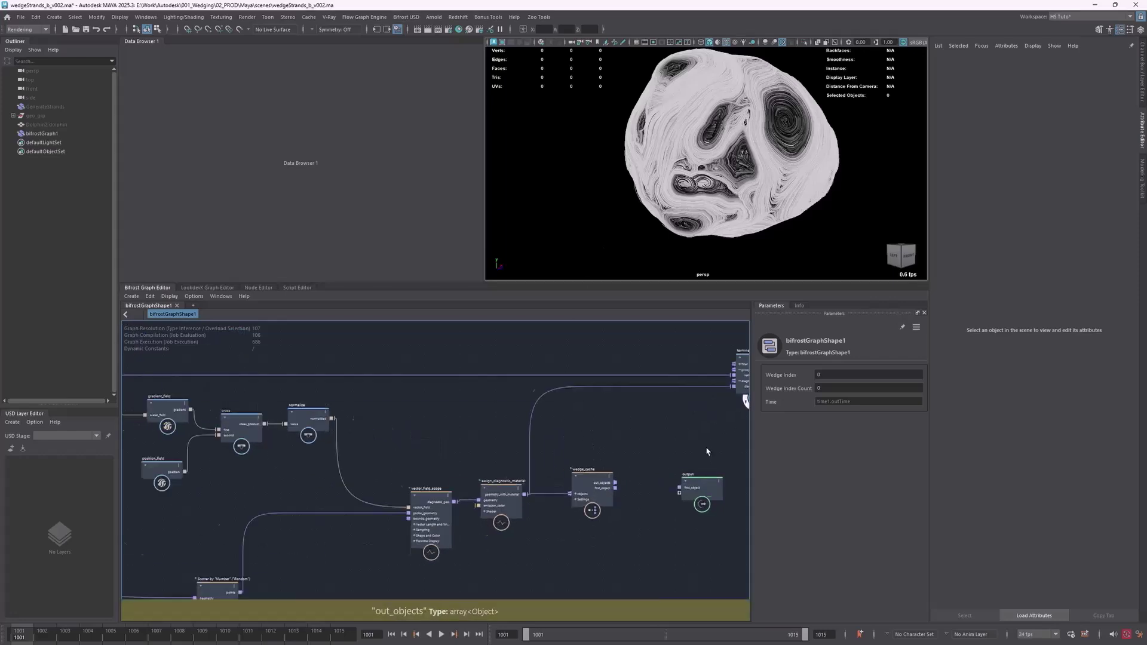
{"action": "middle_click_drag", "start_coordinate": [630, 489], "coordinate": [523, 463]}
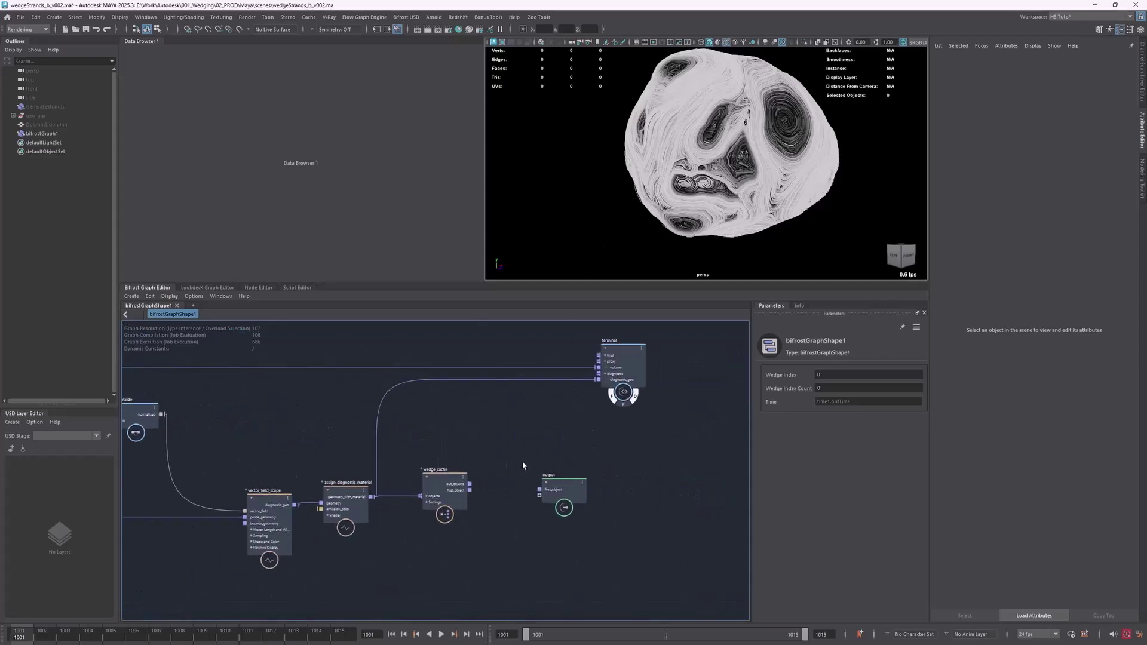
{"action": "left_click_drag", "start_coordinate": [615, 398], "coordinate": [692, 386]}
{"action": "key", "text": "Tab"}
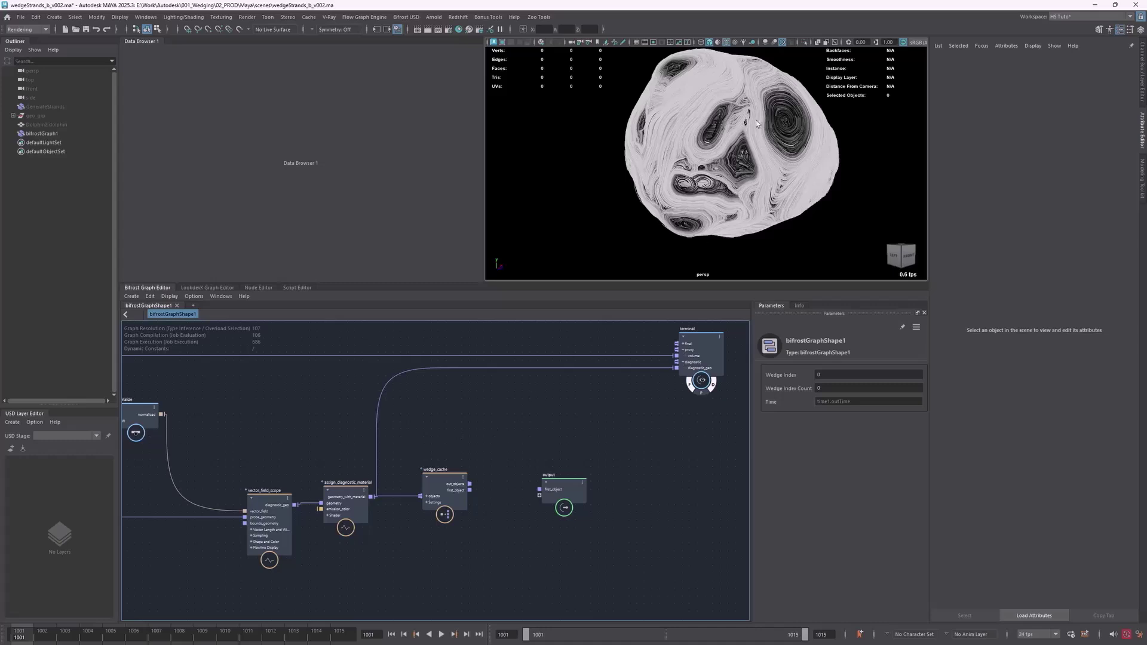
{"action": "key", "text": "Tab"}
{"action": "type", "text": "resampl"}
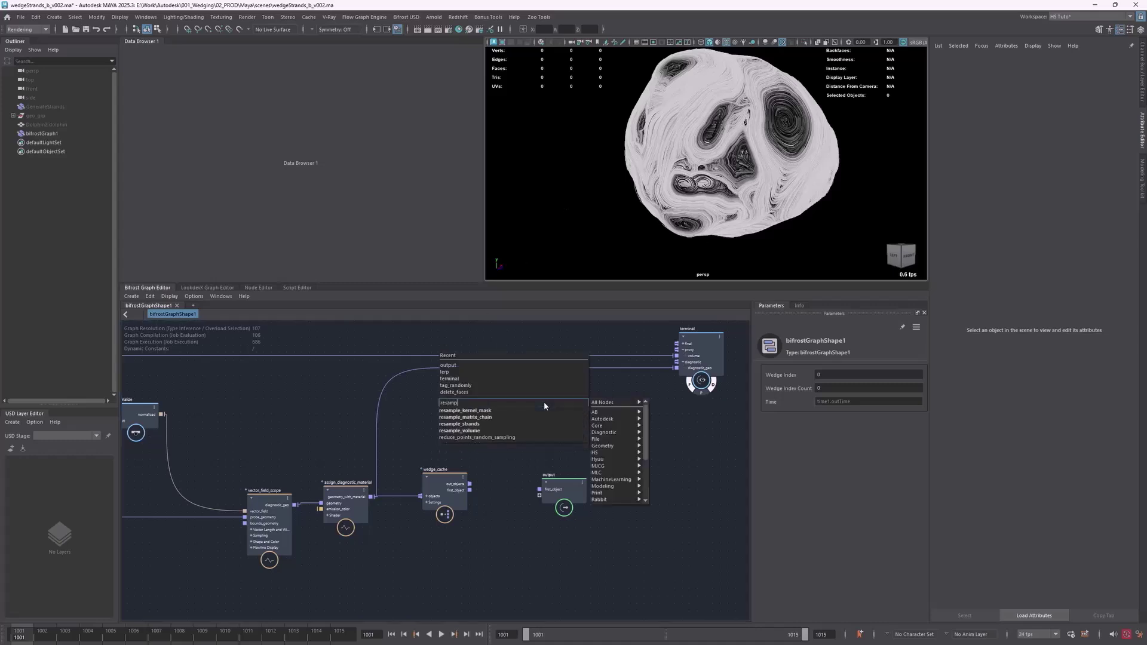
{"action": "key", "text": "Down"}
{"action": "key", "text": "Down"}
{"action": "left_click", "coordinate": [465, 410]}
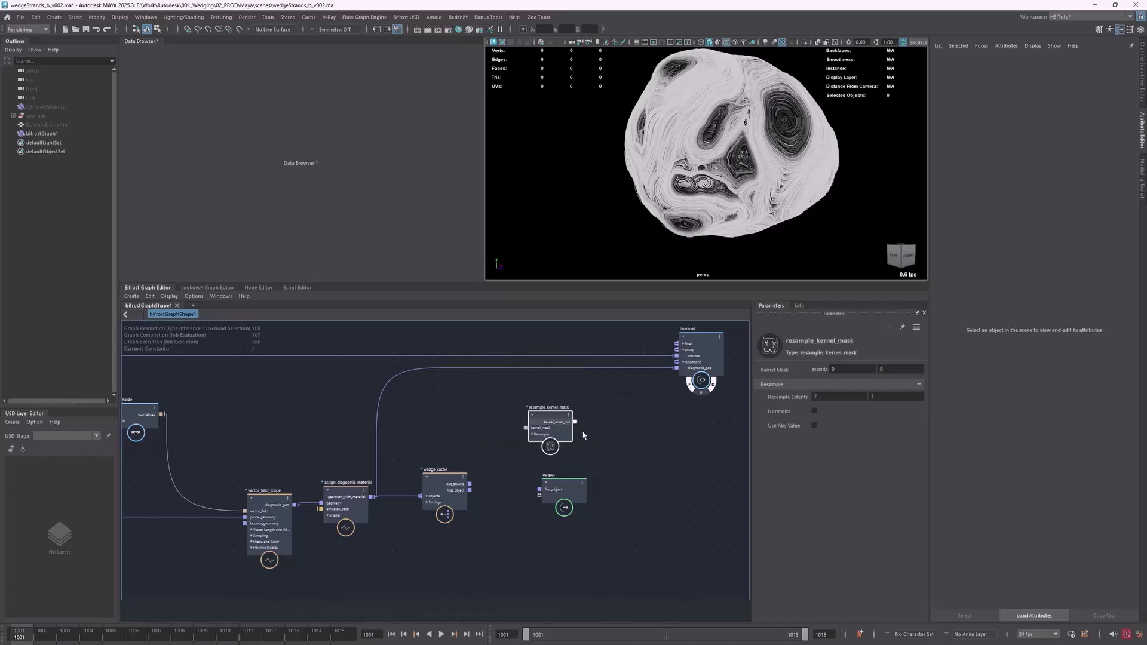
{"action": "key", "text": "Delete"}
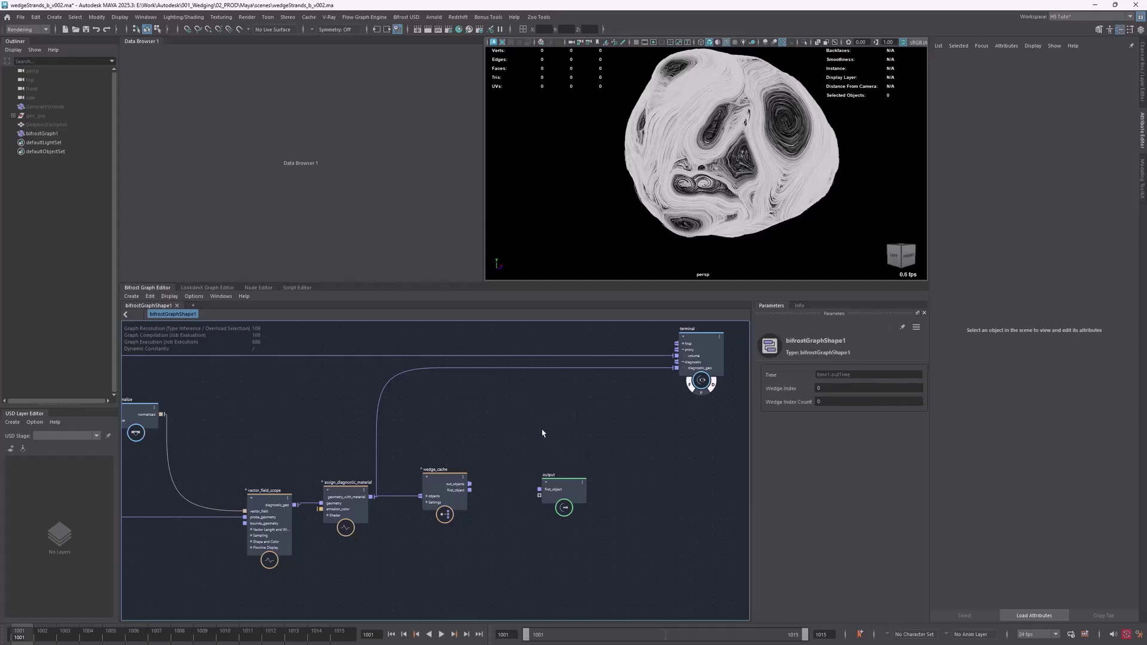
- Insert a resample_strands node between assign_diagnostic_material and the terminal's diagnostic_geo input, using its strands port
{"action": "key", "text": "Tab"}
{"action": "type", "text": "resam"}
{"action": "key", "text": "Down"}
{"action": "key", "text": "Down"}
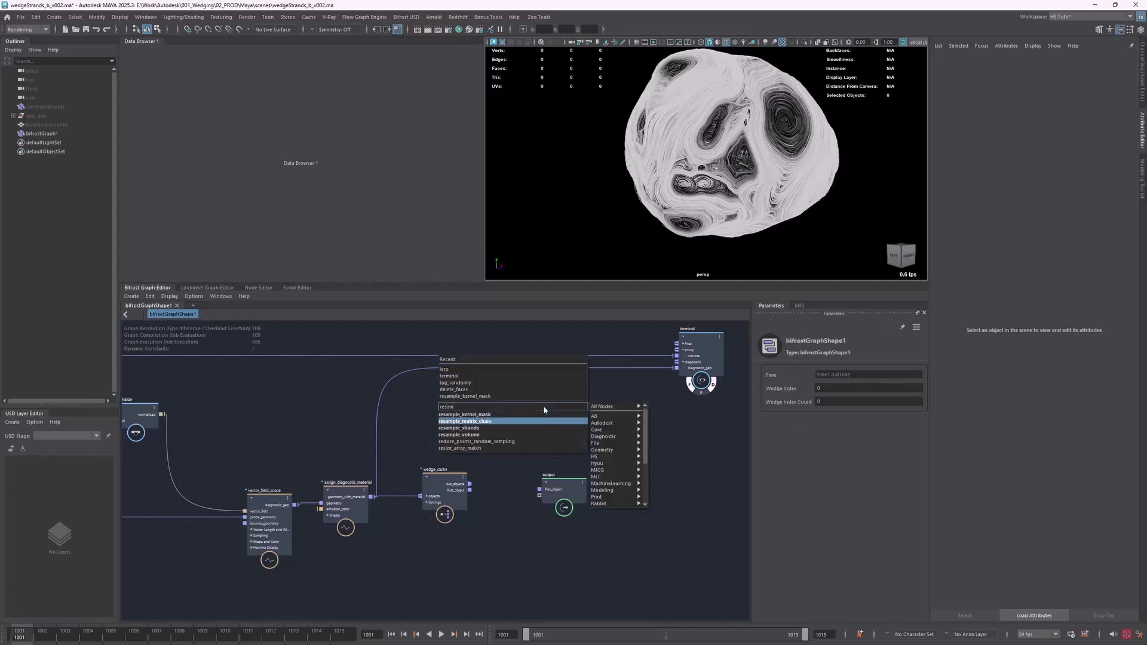
{"action": "key", "text": "Return"}
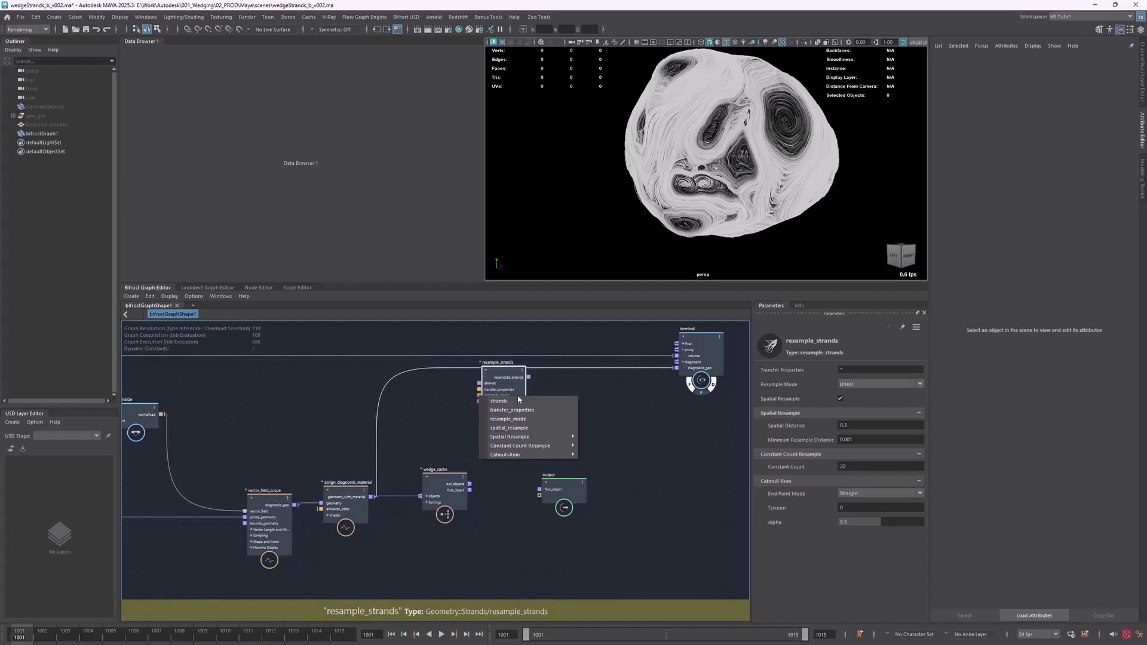
{"action": "left_click", "coordinate": [560, 347]}
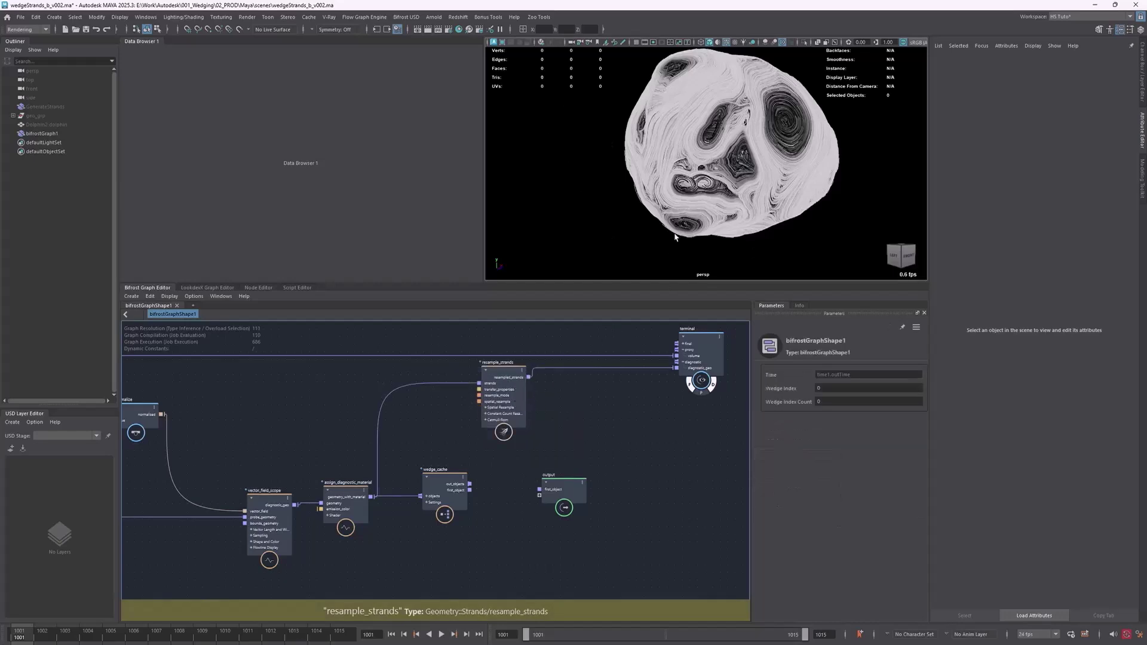
{"action": "left_click_drag", "start_coordinate": [504, 394], "coordinate": [526, 396]}
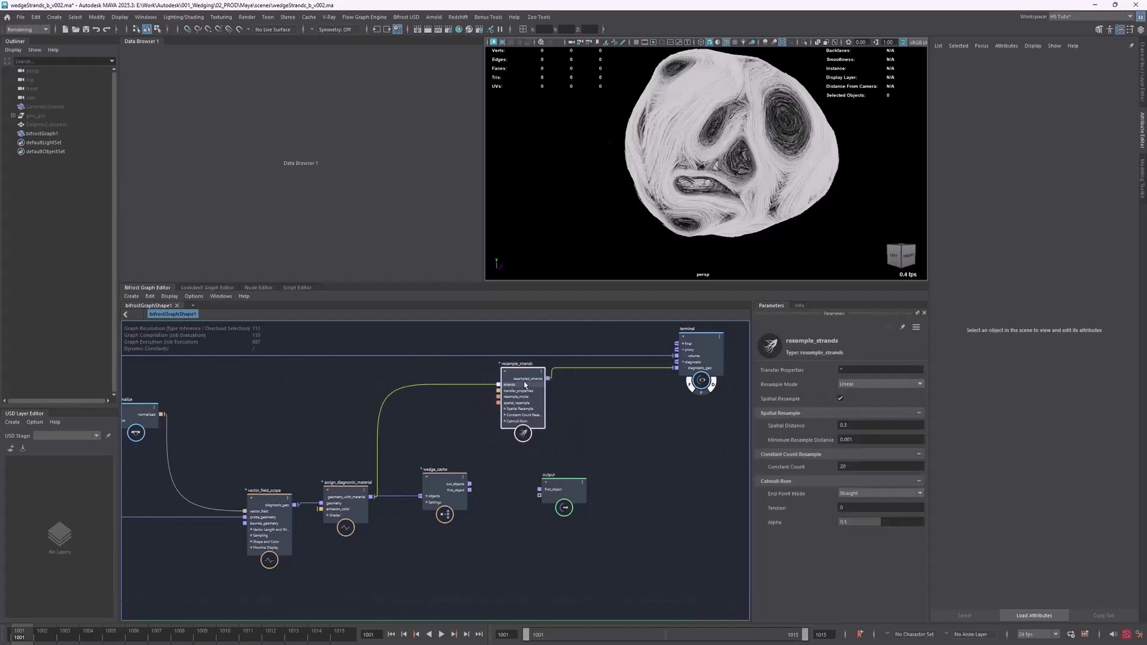
- Set resample_strands' Spatial Distance to 0.05 and inspect the resampled strands up close from several sides
{"action": "left_click", "coordinate": [858, 426]}
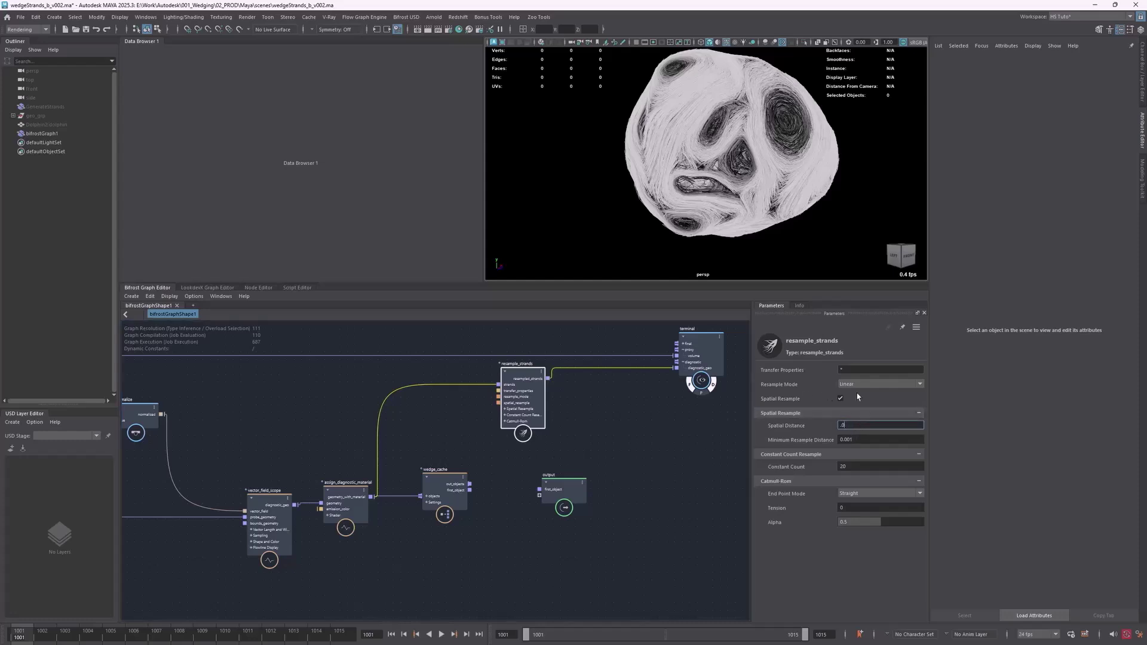
{"action": "key", "text": "Return"}
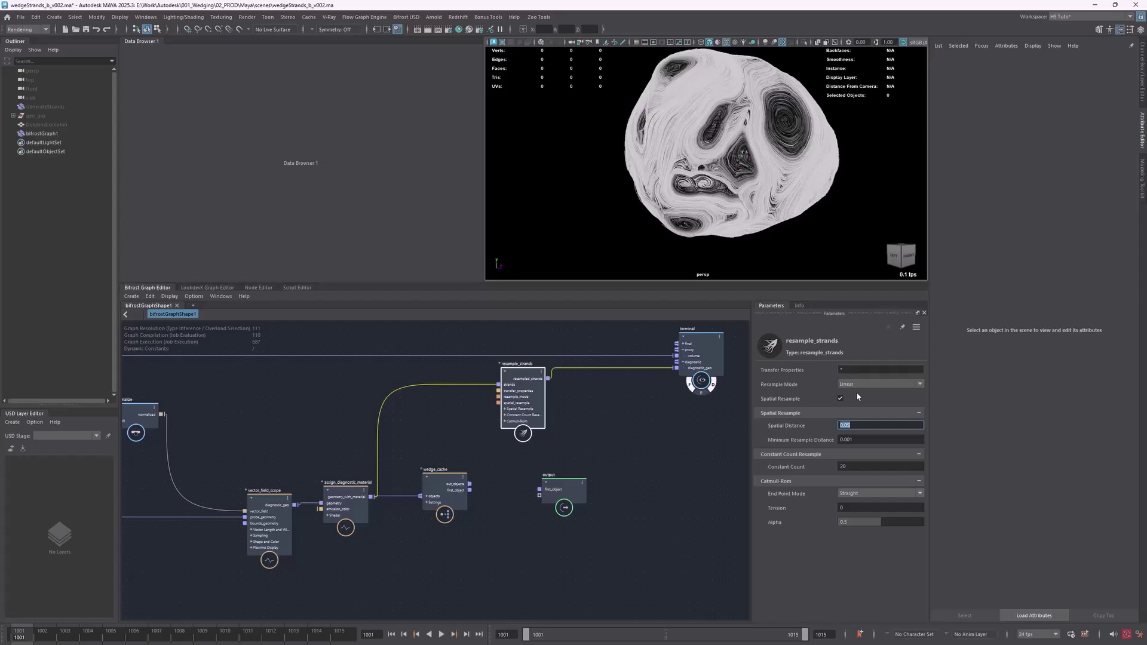
{"action": "left_click_drag", "start_coordinate": [681, 155], "coordinate": [792, 183], "text": "alt"}
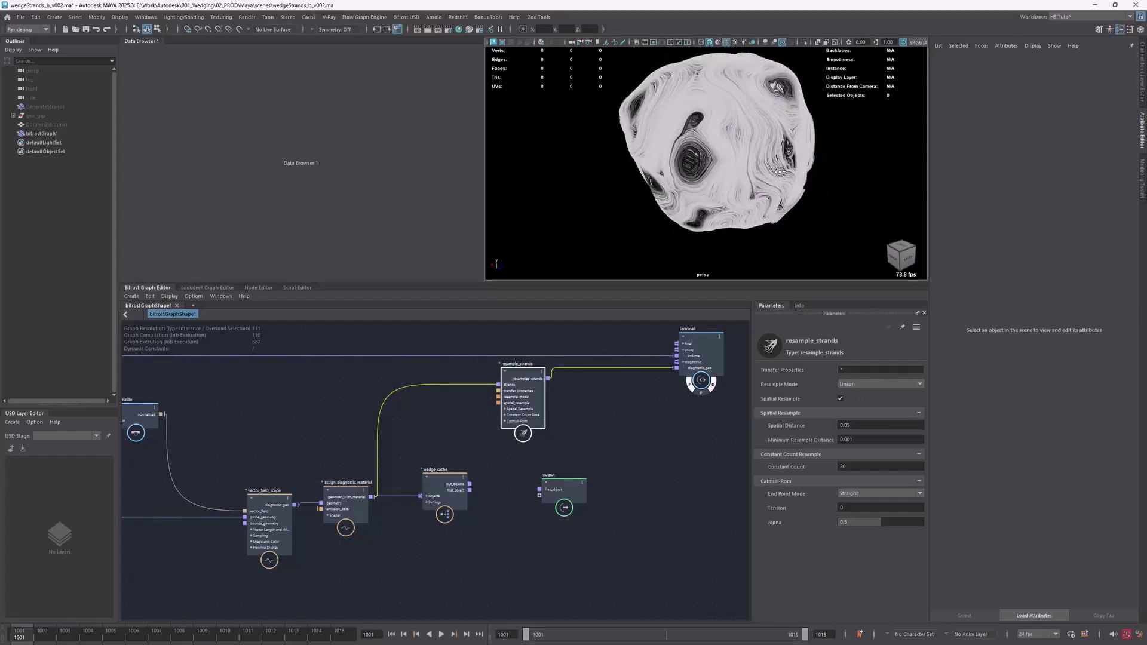
{"action": "left_click", "coordinate": [618, 409]}
{"action": "left_click_drag", "start_coordinate": [679, 145], "coordinate": [732, 141], "text": "alt"}
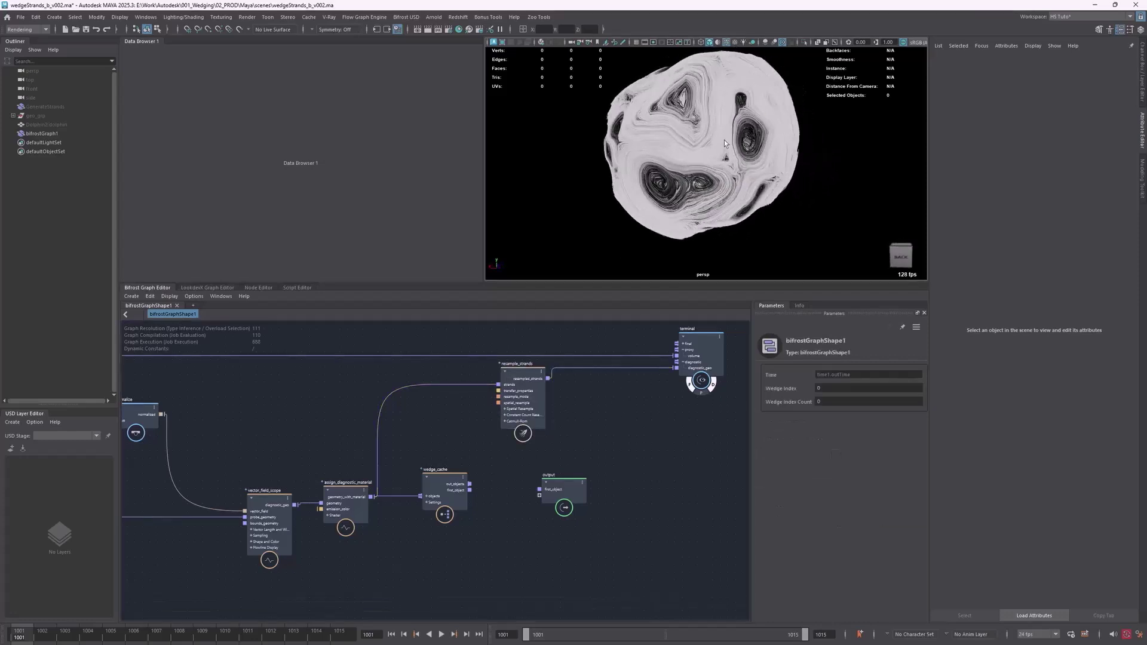
{"action": "scroll", "coordinate": [630, 142], "scroll_direction": "up", "scroll_amount": 4}
{"action": "left_click_drag", "start_coordinate": [631, 142], "coordinate": [651, 164], "text": "alt"}
- Insert a smooth_strands node between resample_strands and the terminal's diagnostic_geo input
{"action": "key", "text": "Tab"}
{"action": "type", "text": "smooth"}
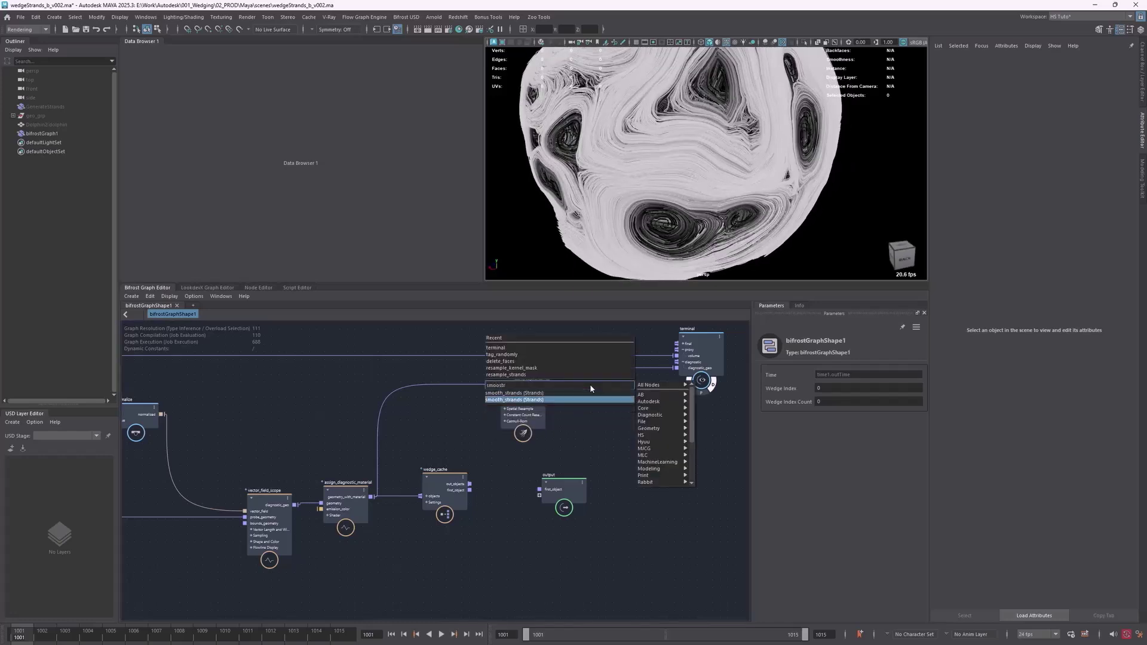
{"action": "key", "text": "Return"}
{"action": "left_click_drag", "start_coordinate": [593, 400], "coordinate": [602, 381]}
{"action": "left_click", "coordinate": [600, 404]}
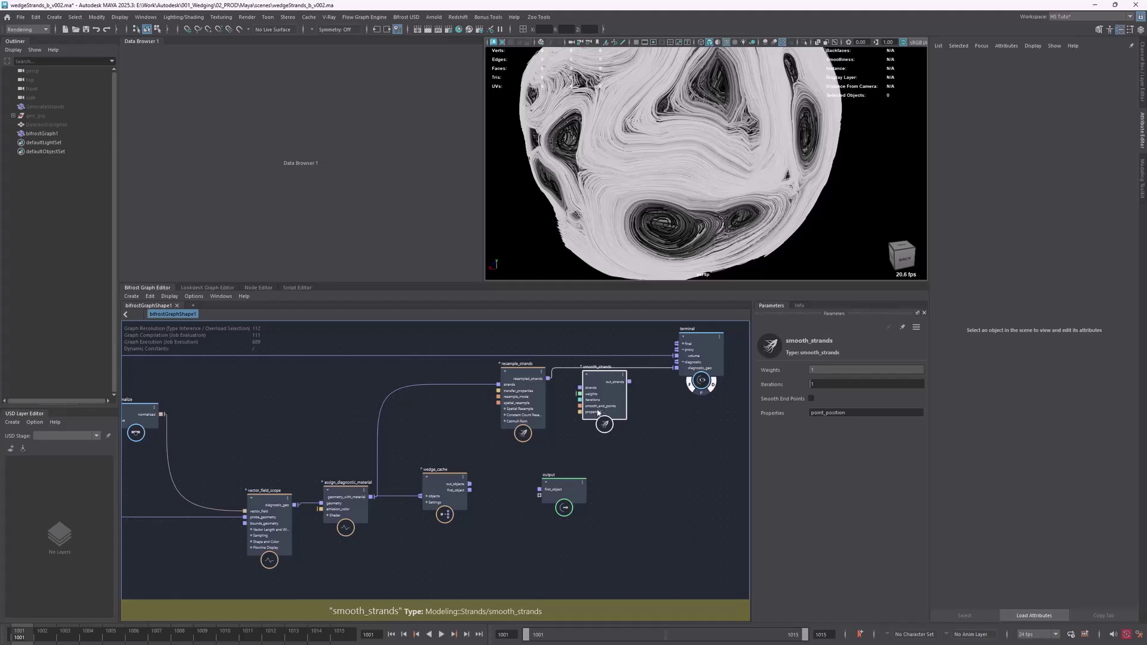
{"action": "left_click", "coordinate": [590, 430]}
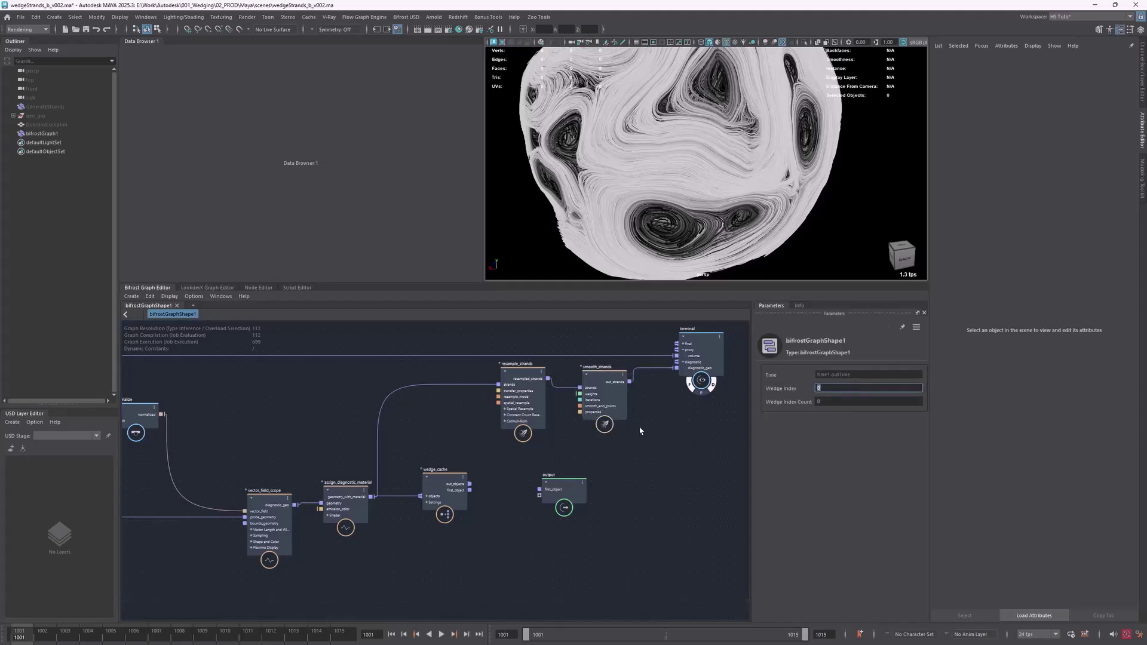
- Set smooth_strands' Iterations to 15 and enable Smooth End Points, checking the strands from several sides
{"action": "left_click", "coordinate": [622, 416]}
{"action": "left_click", "coordinate": [835, 383]}
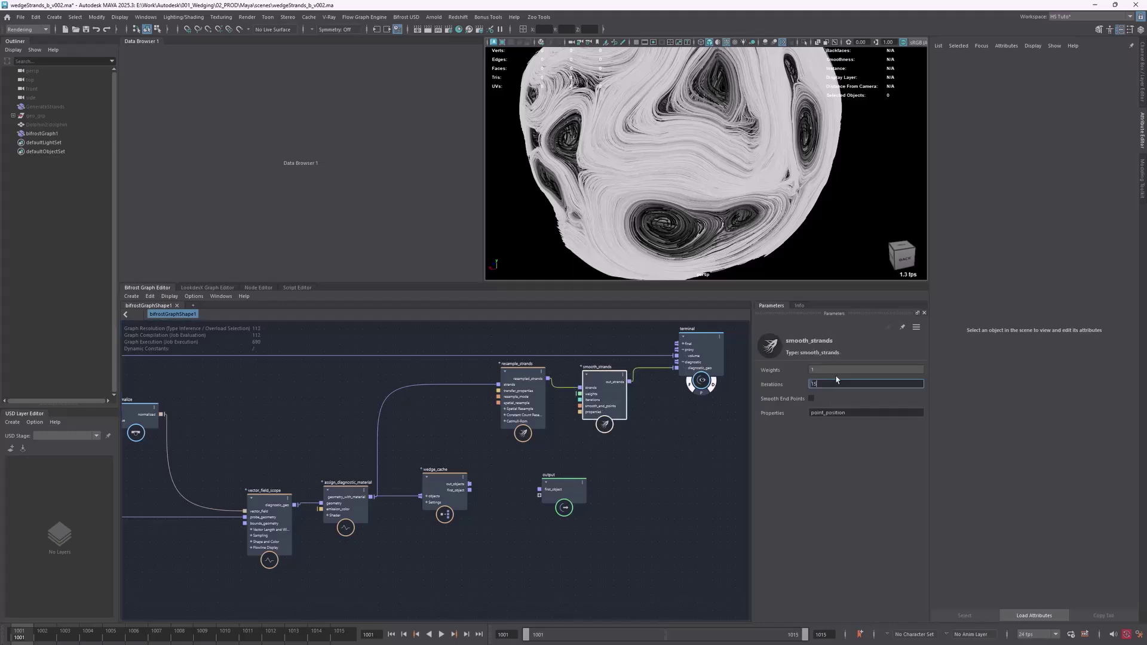
{"action": "right_click_drag", "start_coordinate": [760, 151], "coordinate": [669, 152], "text": "alt"}
{"action": "left_click_drag", "start_coordinate": [669, 152], "coordinate": [766, 155], "text": "alt"}
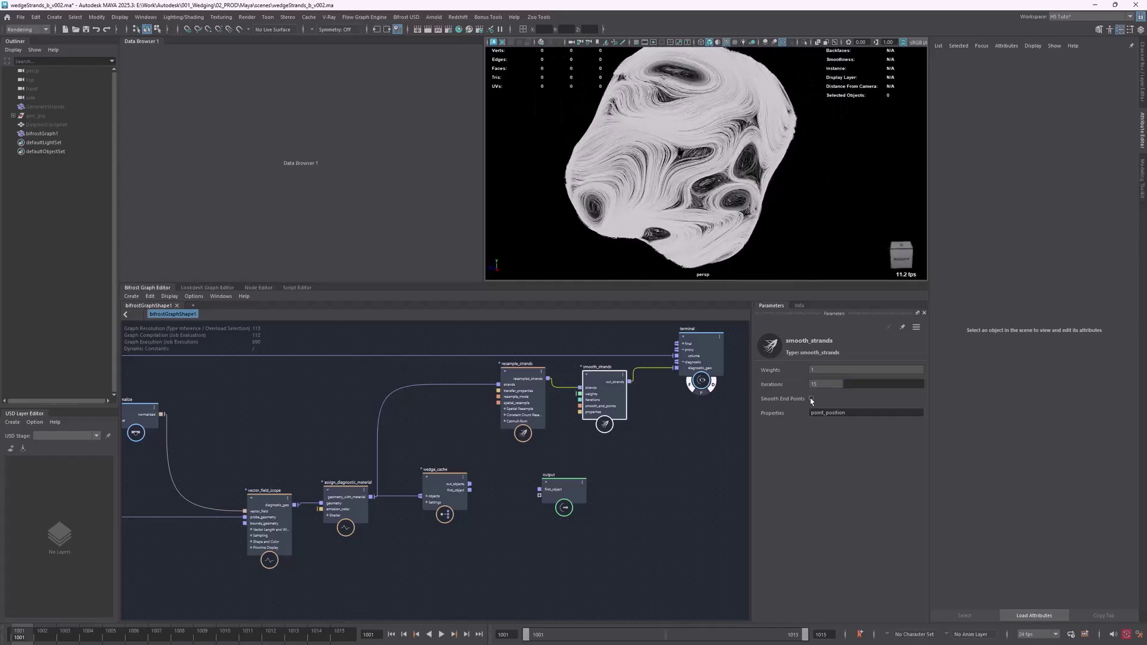
{"action": "left_click_drag", "start_coordinate": [692, 186], "coordinate": [729, 177], "text": "alt"}
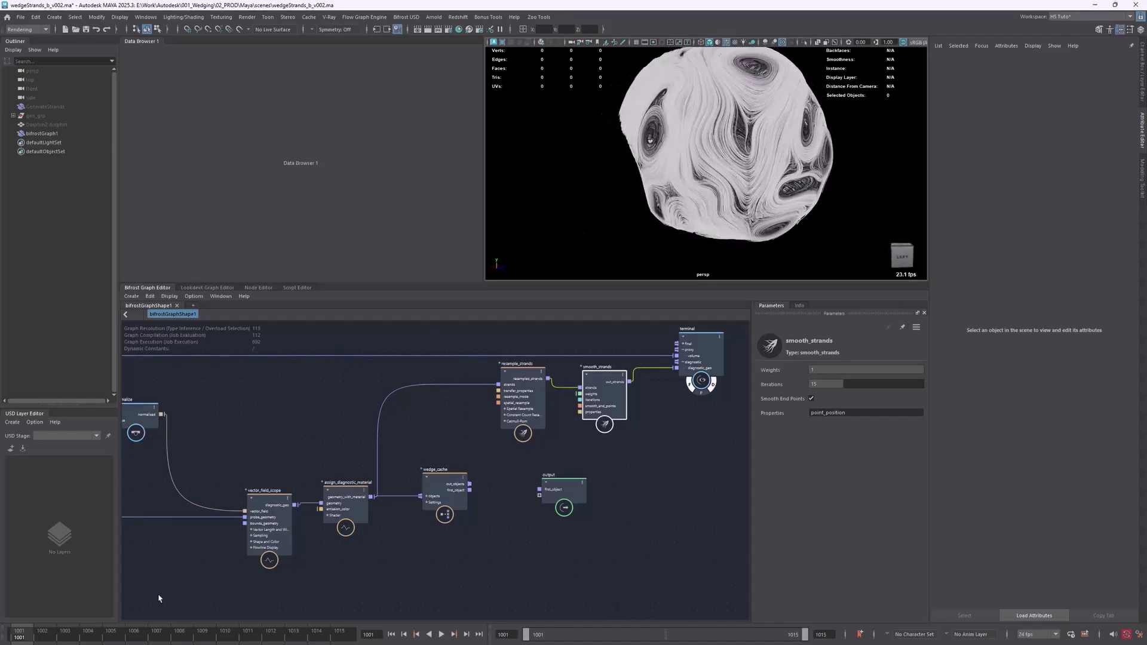
- Advance the timeline to frames 1004 and 1005 and inspect the smoothed strand variations from different sides
{"action": "left_click_drag", "start_coordinate": [98, 638], "coordinate": [109, 638]}
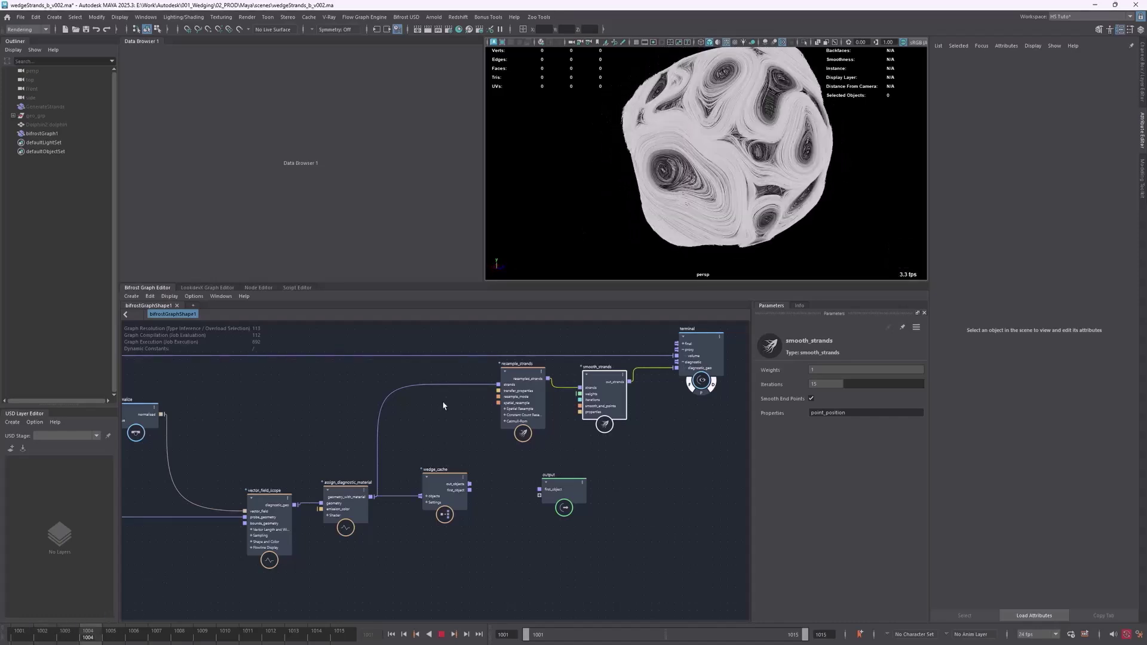
{"action": "left_click_drag", "start_coordinate": [703, 160], "coordinate": [833, 159], "text": "alt"}
{"action": "right_click_drag", "start_coordinate": [833, 159], "coordinate": [717, 159], "text": "alt"}
{"action": "left_click_drag", "start_coordinate": [717, 159], "coordinate": [812, 164], "text": "alt"}
- Connect vector_field_scope's diagnostic_geo to wedge_cache and wedge_cache's first_object to the output node
{"action": "middle_click_drag", "start_coordinate": [422, 448], "coordinate": [421, 444], "text": "alt"}
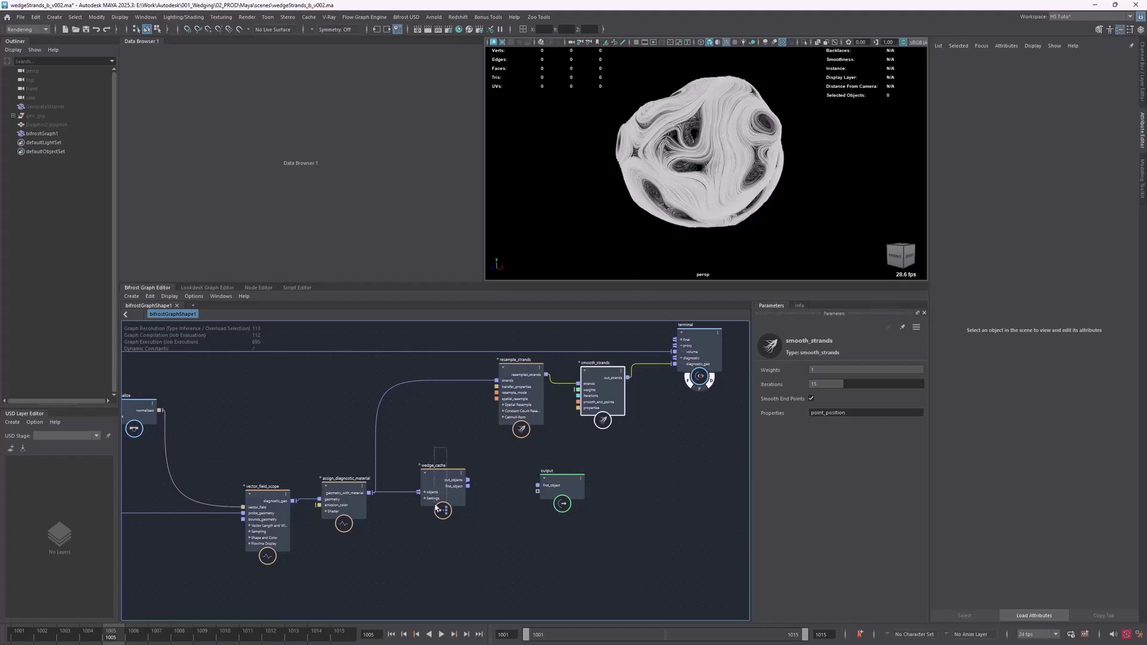
{"action": "left_click", "coordinate": [437, 509]}
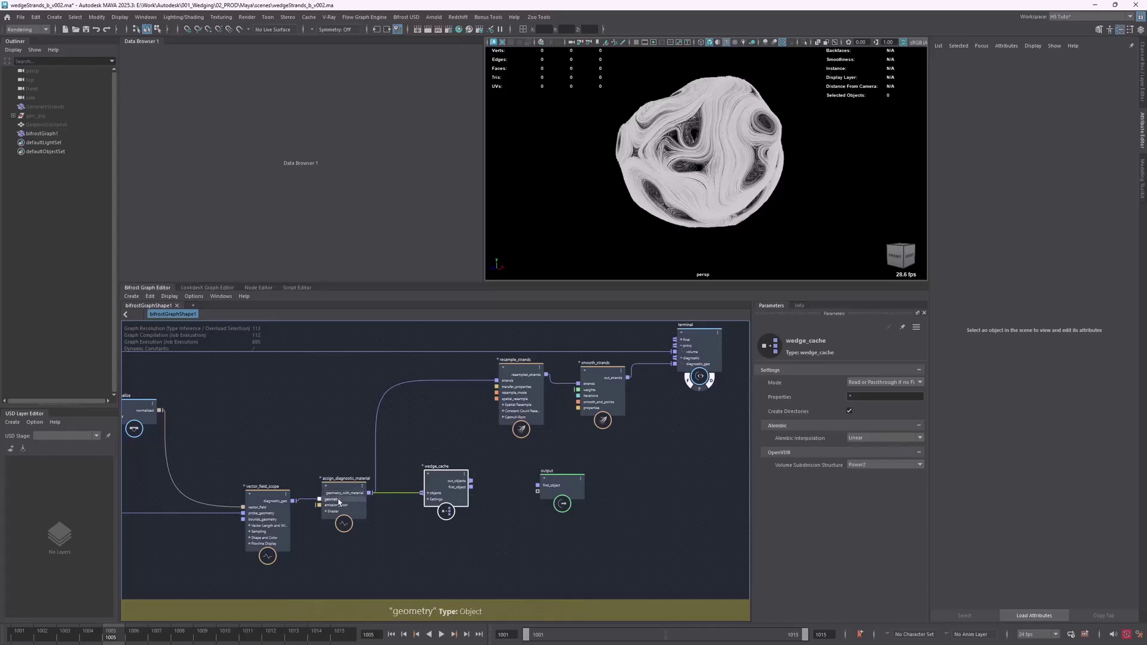
{"action": "left_click_drag", "start_coordinate": [429, 495], "coordinate": [428, 495]}
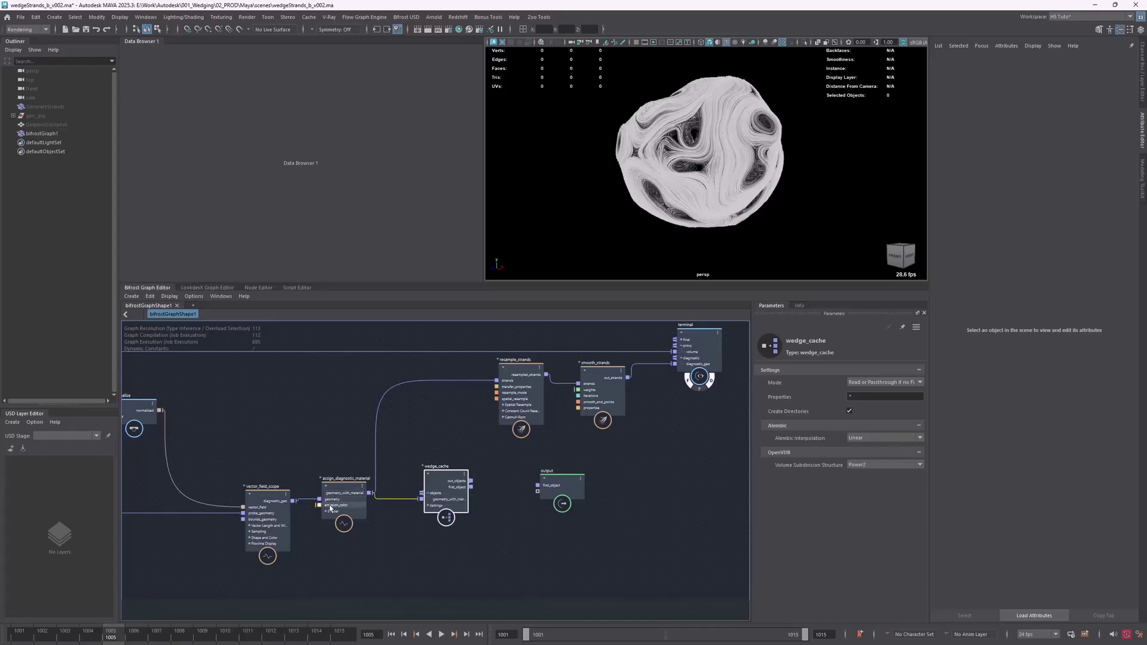
{"action": "left_click_drag", "start_coordinate": [292, 501], "coordinate": [542, 487]}
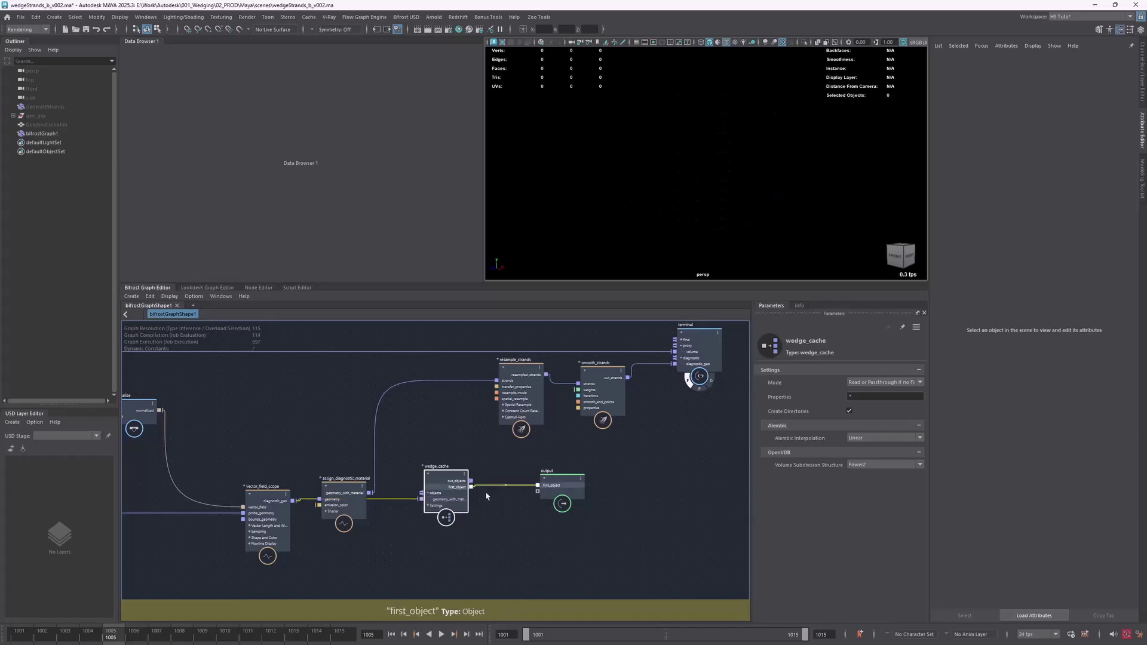
- Feed wedge_cache from assign_diagnostic_material's geometry_with_material output instead, and place the node between that node and output
{"action": "left_click_drag", "start_coordinate": [452, 492], "coordinate": [449, 507]}
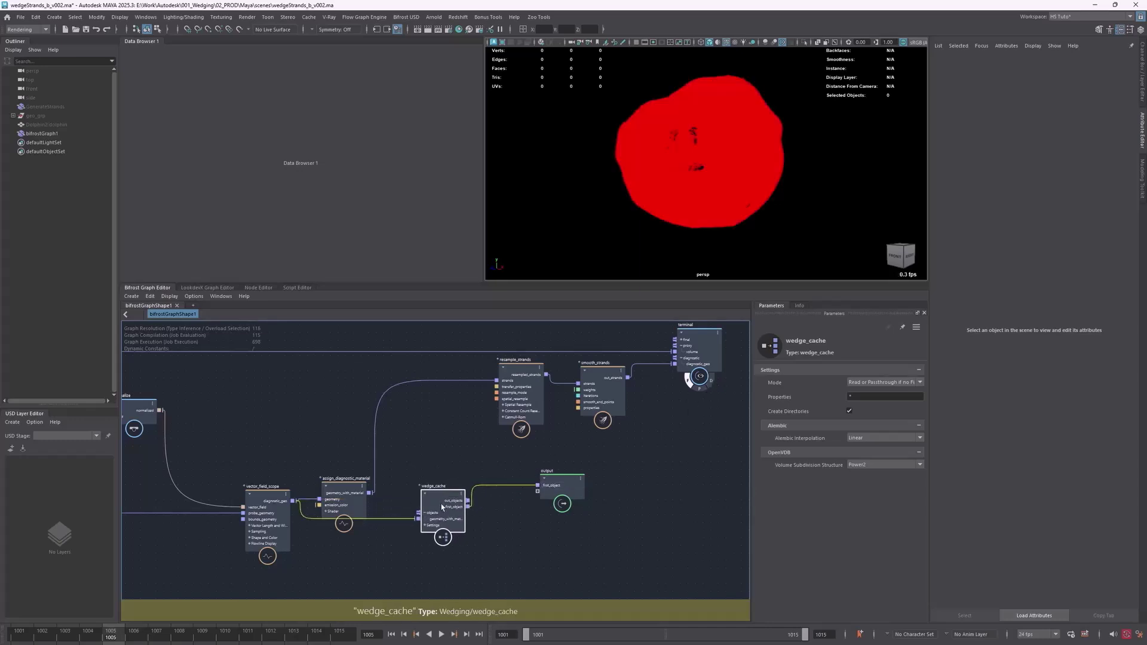
{"action": "mouse_move", "coordinate": [688, 156]}
{"action": "left_mouse_down", "text": "alt"}
{"action": "mouse_move", "coordinate": [691, 141]}
{"action": "mouse_move", "coordinate": [729, 127]}
{"action": "mouse_move", "coordinate": [681, 148]}
{"action": "left_mouse_up", "text": "alt"}
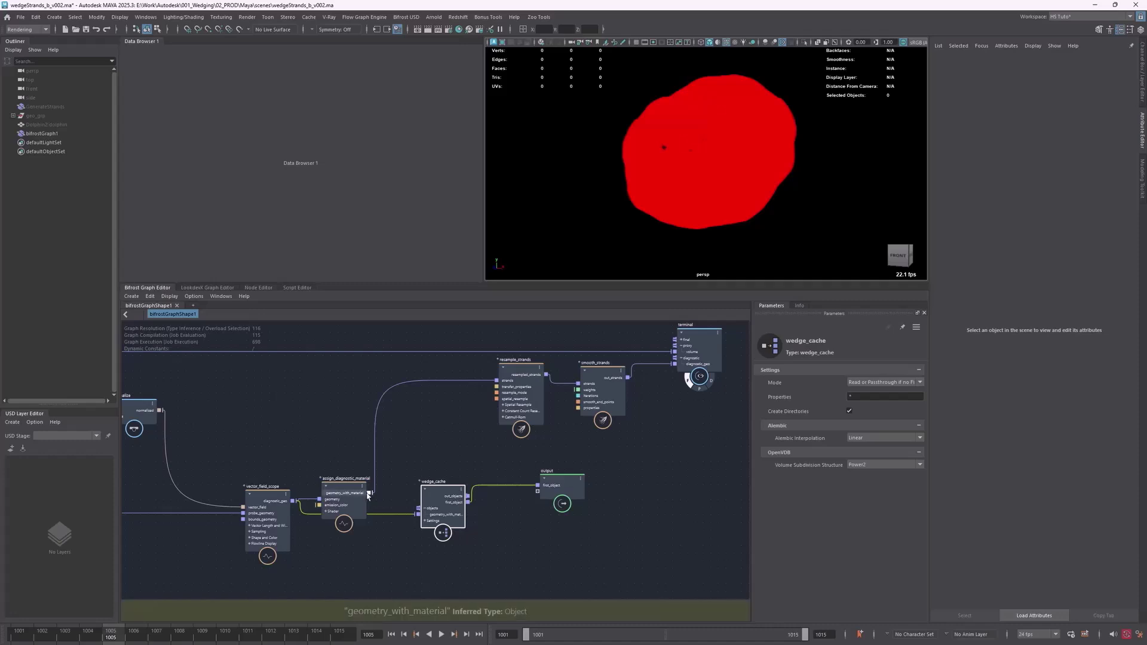
{"action": "left_click_drag", "start_coordinate": [370, 493], "coordinate": [422, 478]}
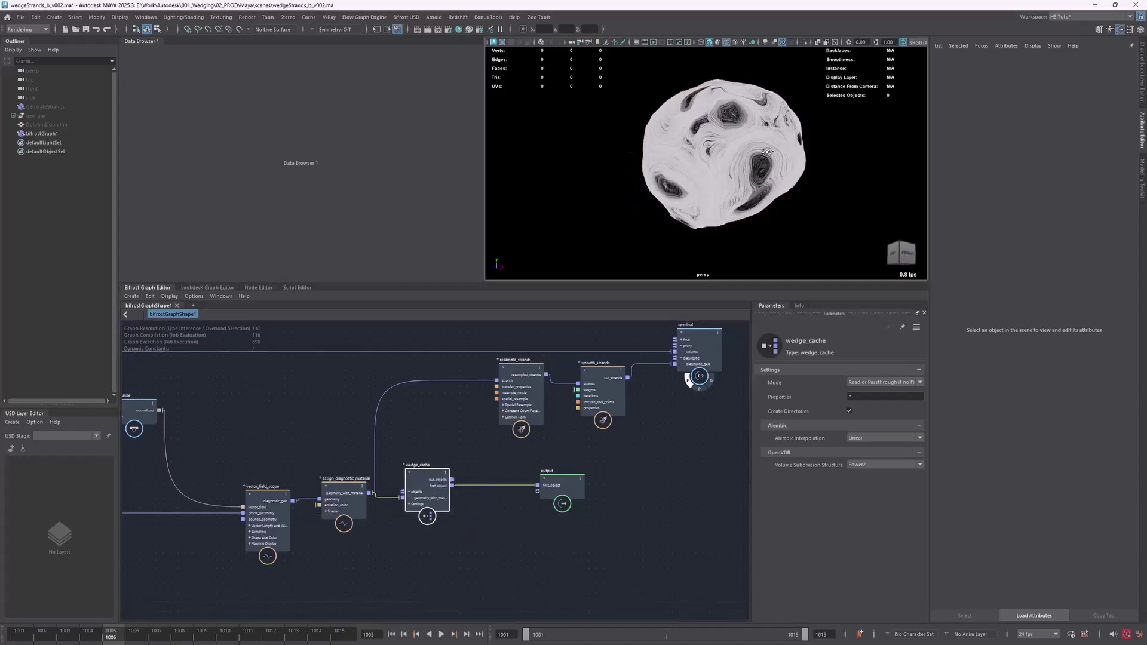
- Tidy the graph by spacing out resample_strands, smooth_strands, the terminal and wedge_cache
{"action": "left_click_drag", "start_coordinate": [468, 443], "coordinate": [645, 381]}
{"action": "left_click_drag", "start_coordinate": [687, 364], "coordinate": [689, 352]}
{"action": "left_click_drag", "start_coordinate": [659, 391], "coordinate": [525, 409]}
{"action": "middle_click_drag", "start_coordinate": [707, 360], "coordinate": [631, 407]}
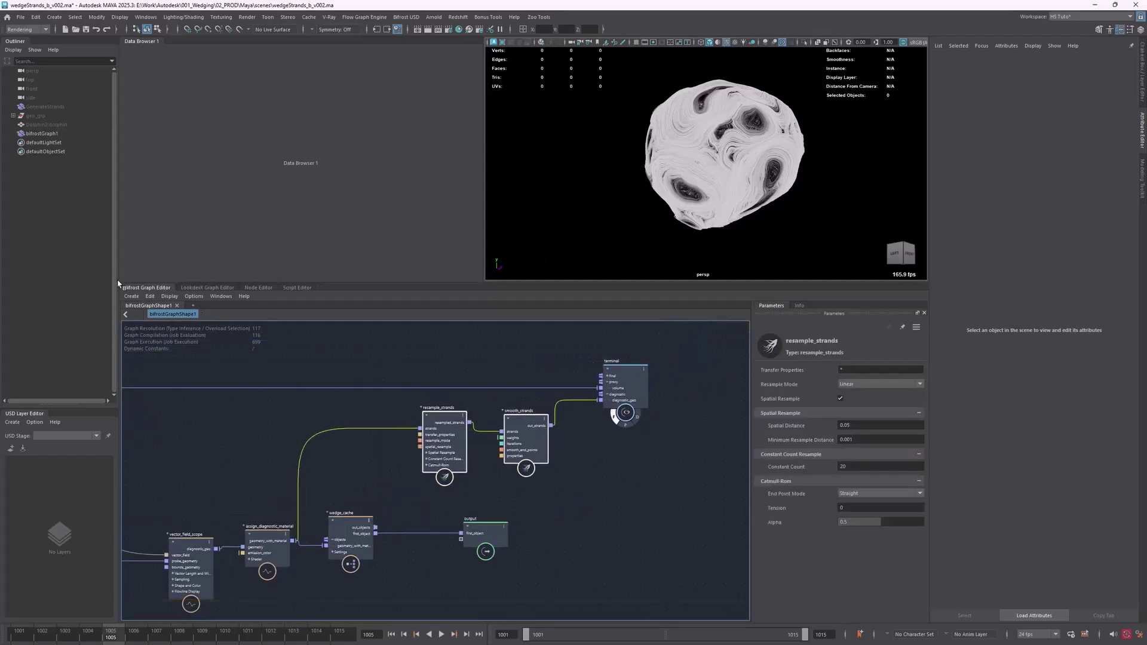
{"action": "left_click", "coordinate": [488, 464]}
{"action": "left_click_drag", "start_coordinate": [524, 449], "coordinate": [525, 440]}
{"action": "left_click", "coordinate": [485, 413]}
{"action": "left_click_drag", "start_coordinate": [394, 407], "coordinate": [559, 443]}
{"action": "left_click_drag", "start_coordinate": [362, 530], "coordinate": [370, 532]}
{"action": "left_click_drag", "start_coordinate": [351, 474], "coordinate": [690, 356]}
{"action": "left_click", "coordinate": [397, 482]}
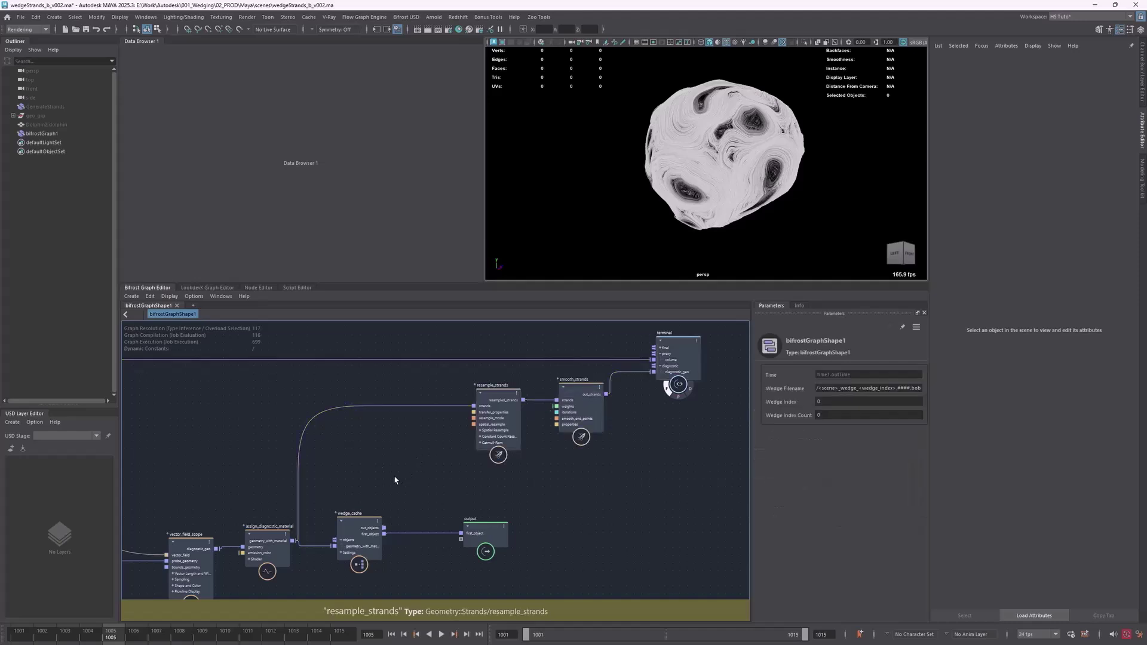
- Review vector_field_scope's sampling and flowline settings, along with the scatter and field nodes that feed it
{"action": "middle_click_drag", "start_coordinate": [228, 463], "coordinate": [387, 399]}
{"action": "left_click", "coordinate": [473, 445]}
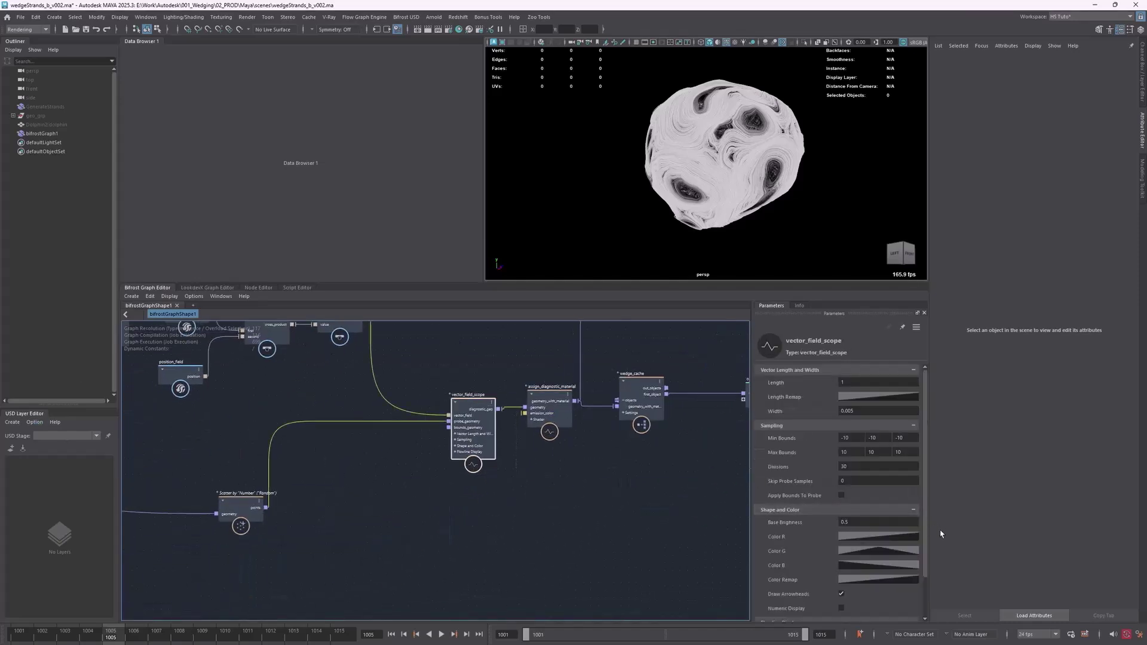
{"action": "left_click", "coordinate": [866, 509]}
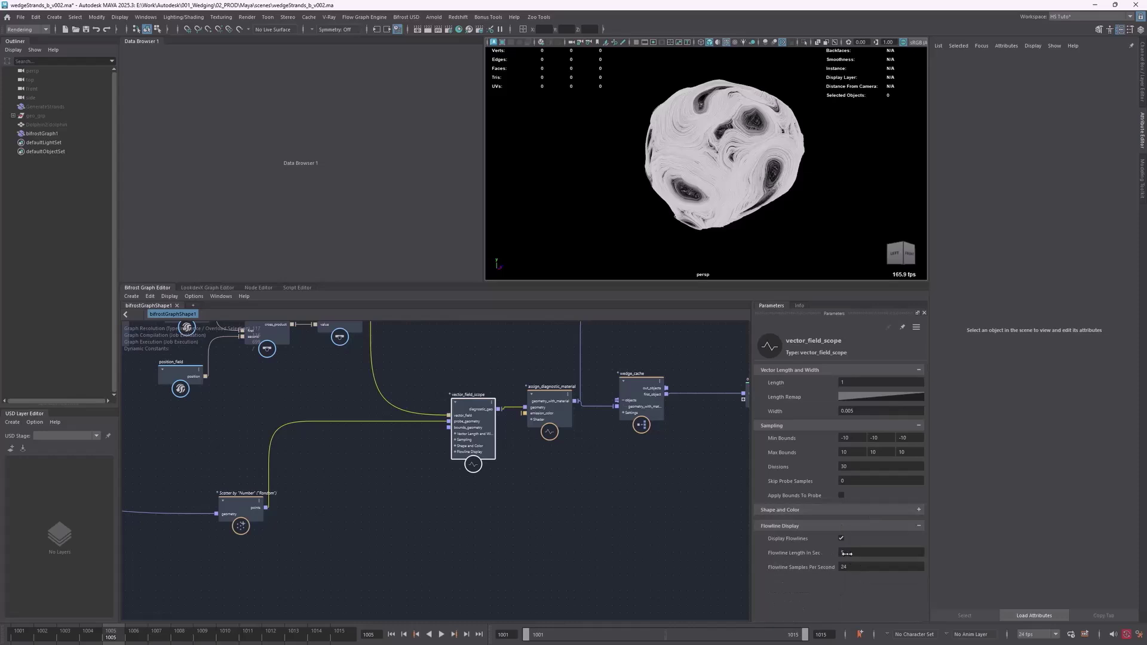
{"action": "middle_click_drag", "start_coordinate": [326, 483], "coordinate": [521, 513]}
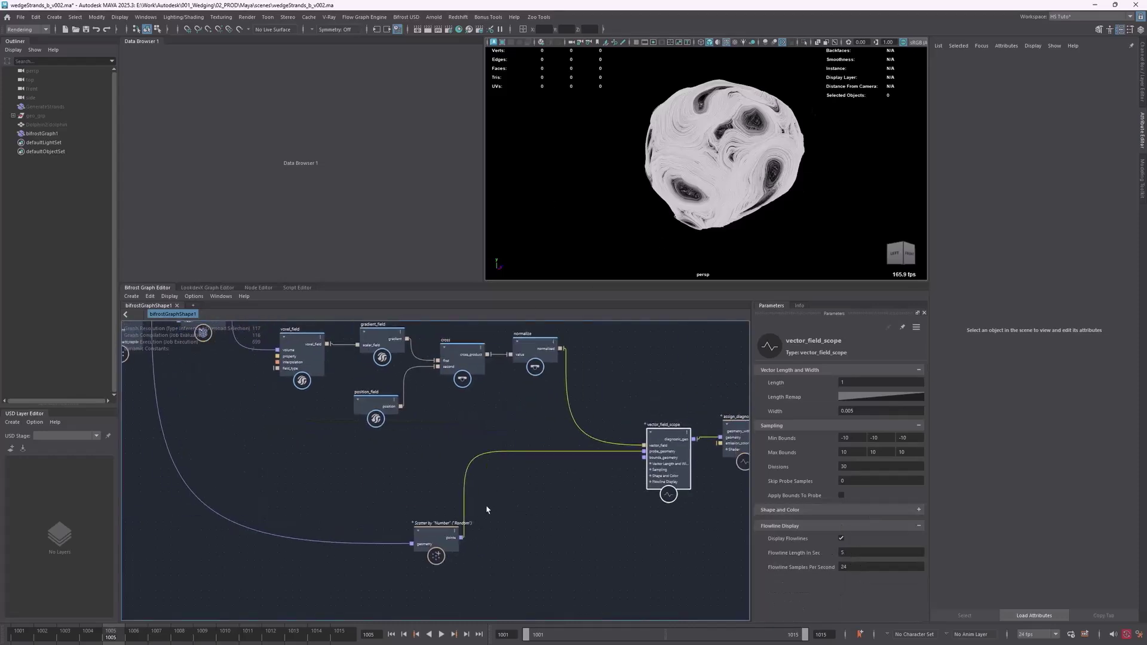
{"action": "left_click_drag", "start_coordinate": [477, 550], "coordinate": [485, 562]}
{"action": "middle_click_drag", "start_coordinate": [200, 395], "coordinate": [410, 487]}
{"action": "middle_click_drag", "start_coordinate": [306, 390], "coordinate": [458, 446]}
{"action": "middle_click_drag", "start_coordinate": [510, 568], "coordinate": [228, 384]}
{"action": "middle_click_drag", "start_coordinate": [382, 436], "coordinate": [244, 377]}
{"action": "left_click_drag", "start_coordinate": [566, 414], "coordinate": [615, 365]}
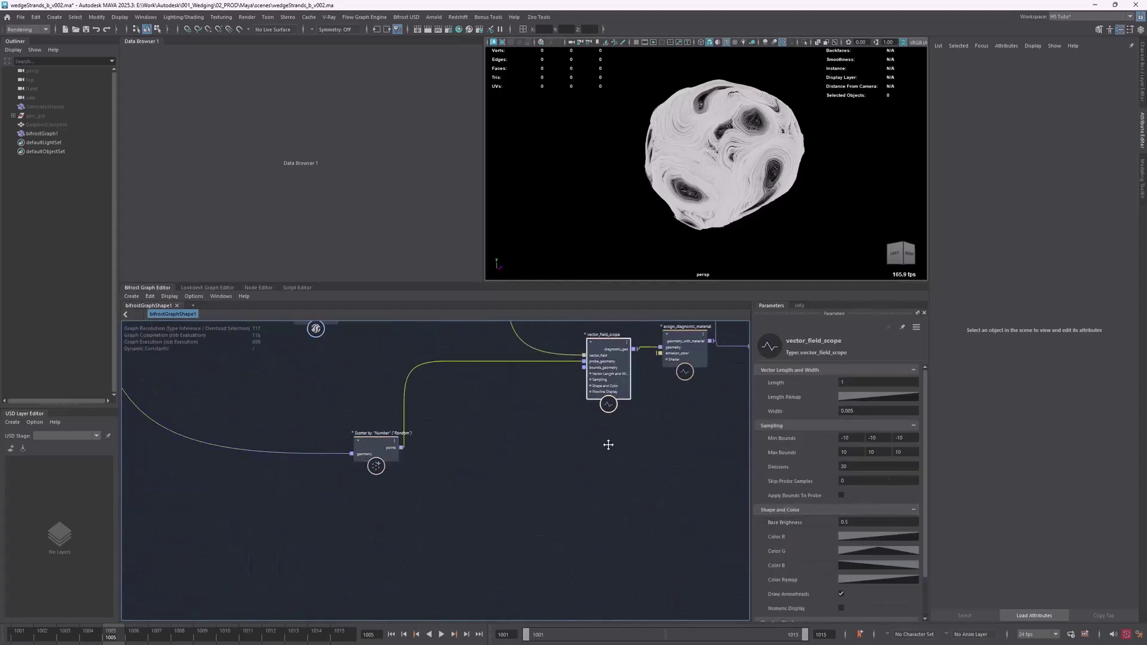
{"action": "middle_click_drag", "start_coordinate": [625, 429], "coordinate": [475, 546]}
{"action": "left_click", "coordinate": [483, 412]}
{"action": "middle_click_drag", "start_coordinate": [639, 400], "coordinate": [473, 428]}
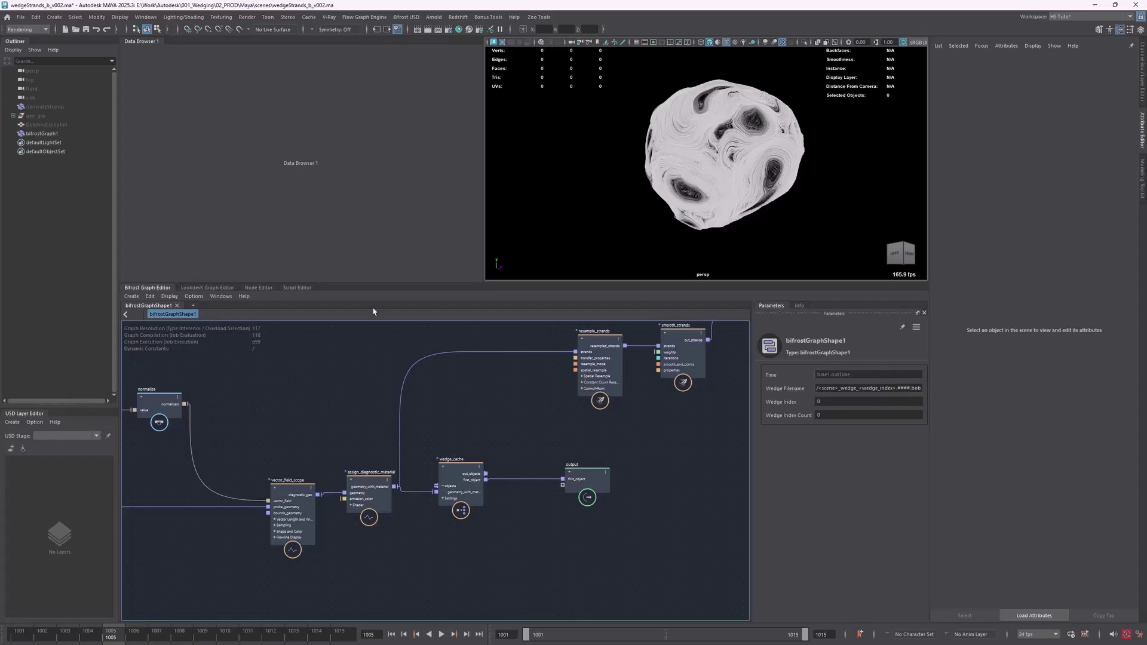
{"action": "middle_click_drag", "start_coordinate": [536, 403], "coordinate": [425, 467]}
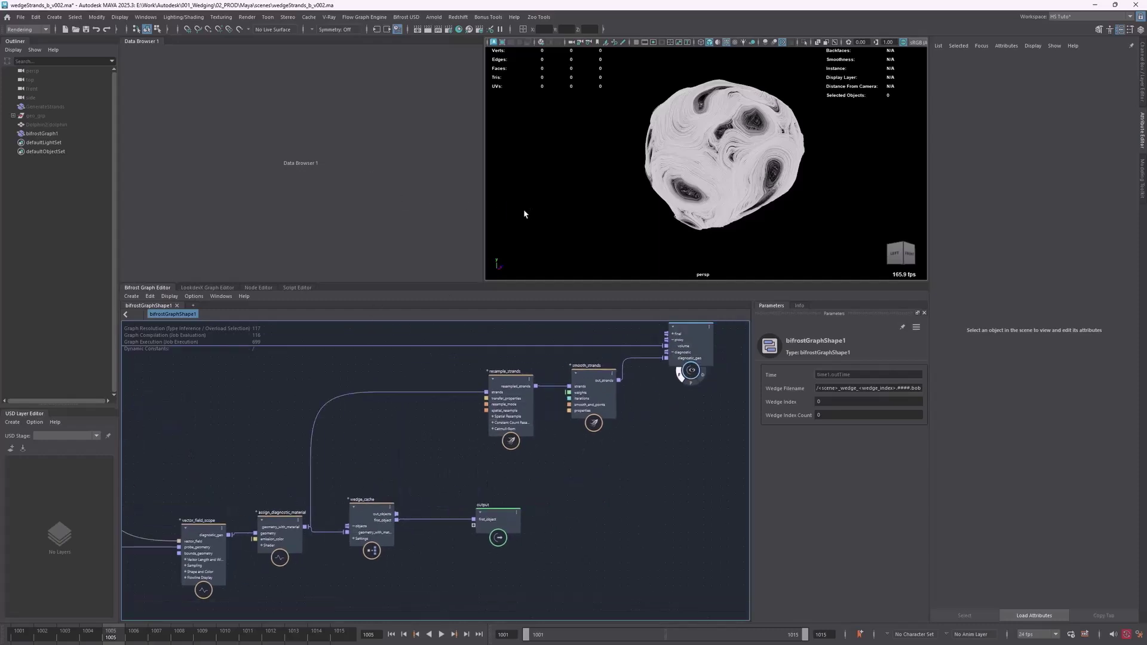
- Look up the Flow Wedging job commands of the Flow Graph Engine without creating a job
{"action": "left_click", "coordinate": [346, 17]}
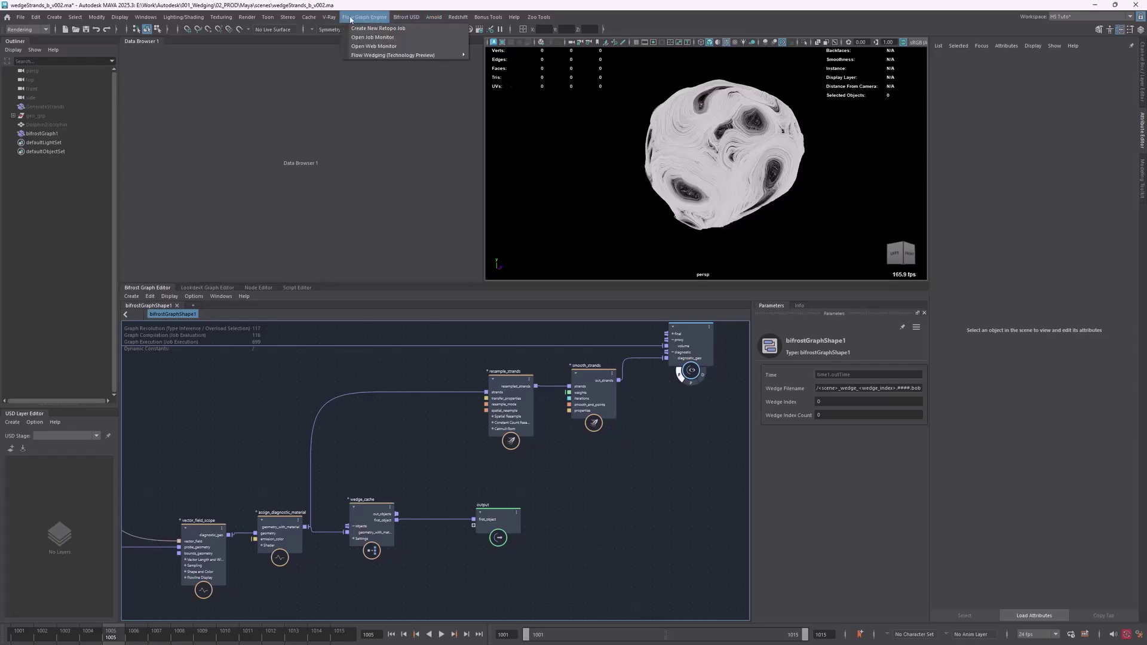
{"action": "mouse_move", "coordinate": [381, 55]}
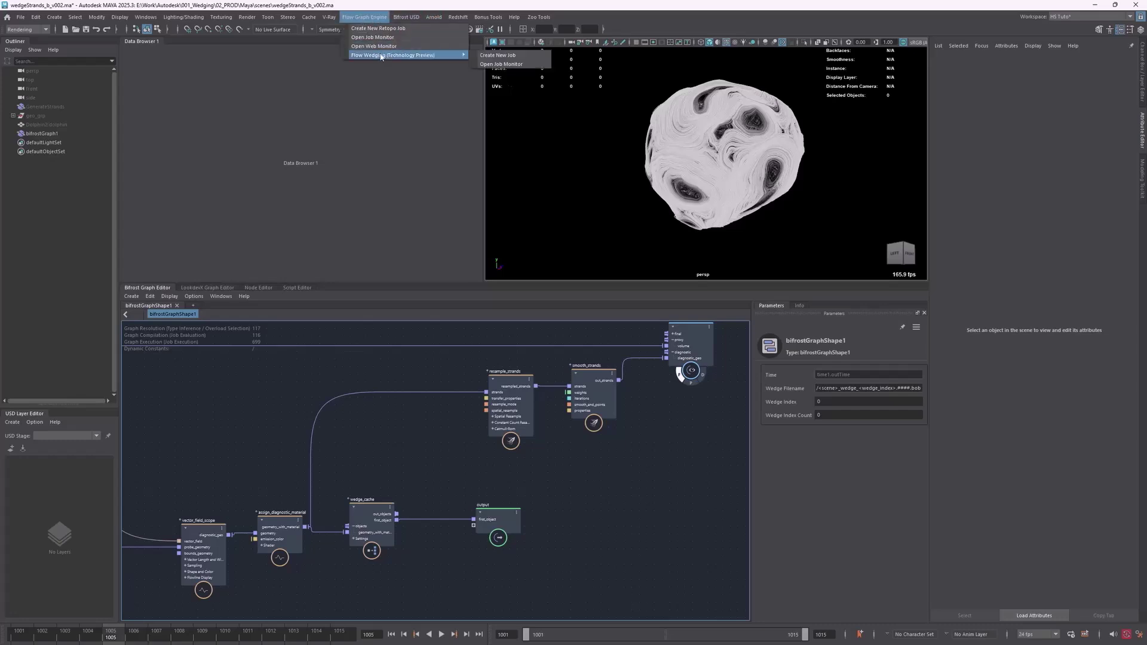
{"action": "left_click", "coordinate": [416, 414]}
{"action": "left_click", "coordinate": [376, 518]}
{"action": "left_click", "coordinate": [467, 482]}
- Change the Wedge Filename's directory token to <project_directory>, and check where the project is set
{"action": "left_click", "coordinate": [840, 388]}
{"action": "key", "text": "Home"}
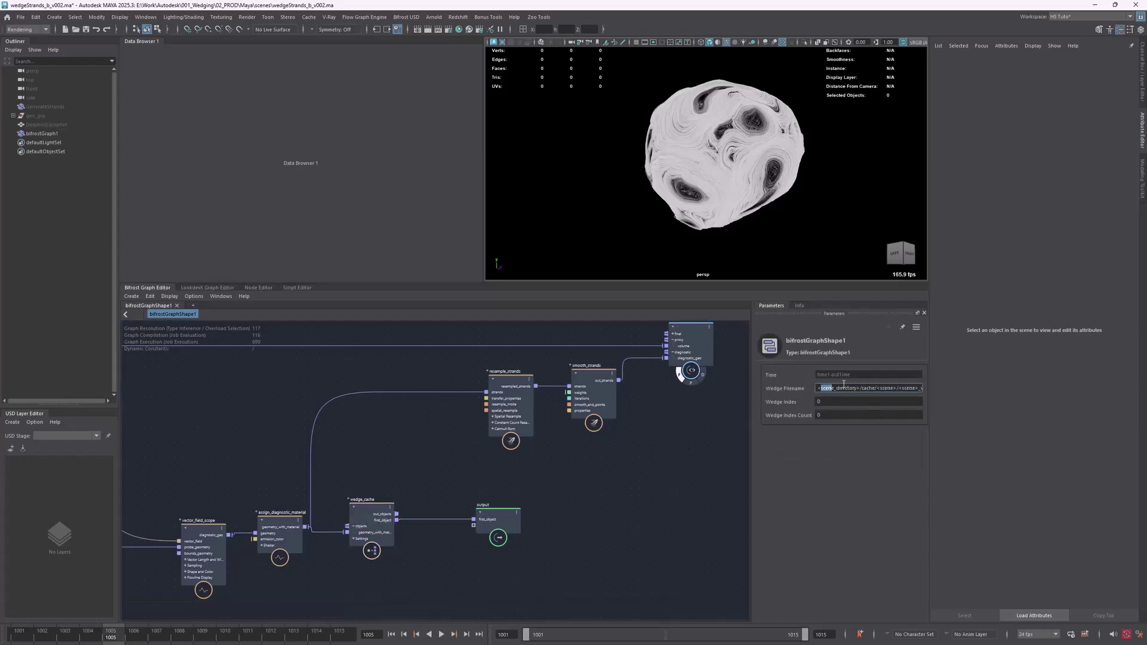
{"action": "type", "text": "project"}
{"action": "left_click_drag", "start_coordinate": [864, 390], "coordinate": [876, 390]}
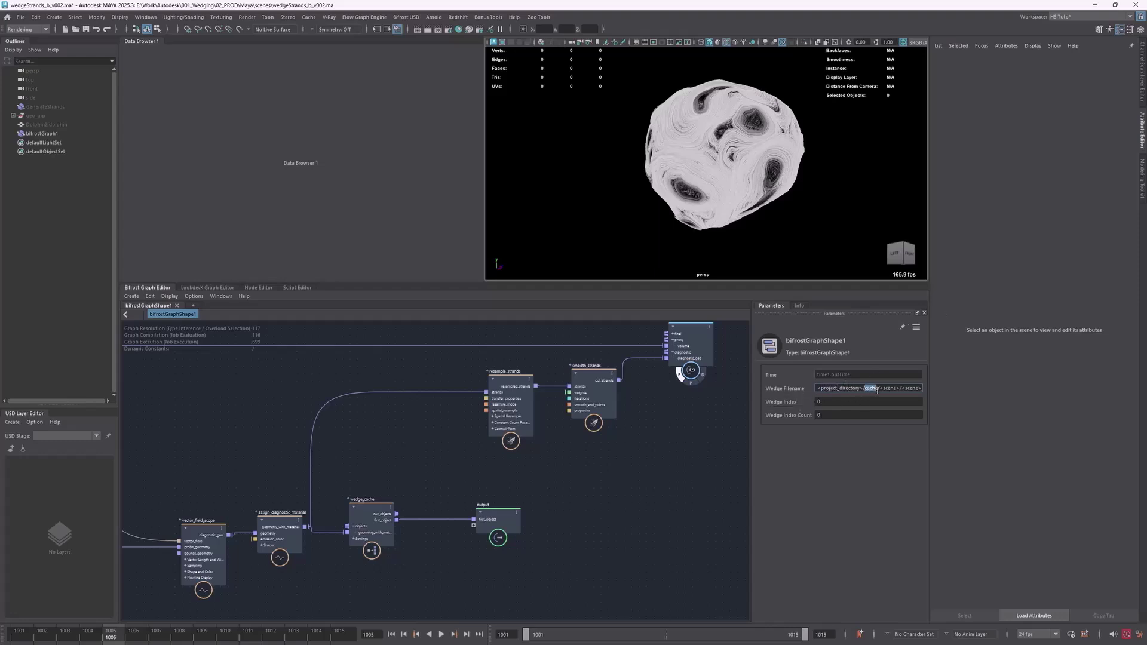
{"action": "left_click", "coordinate": [21, 17]}
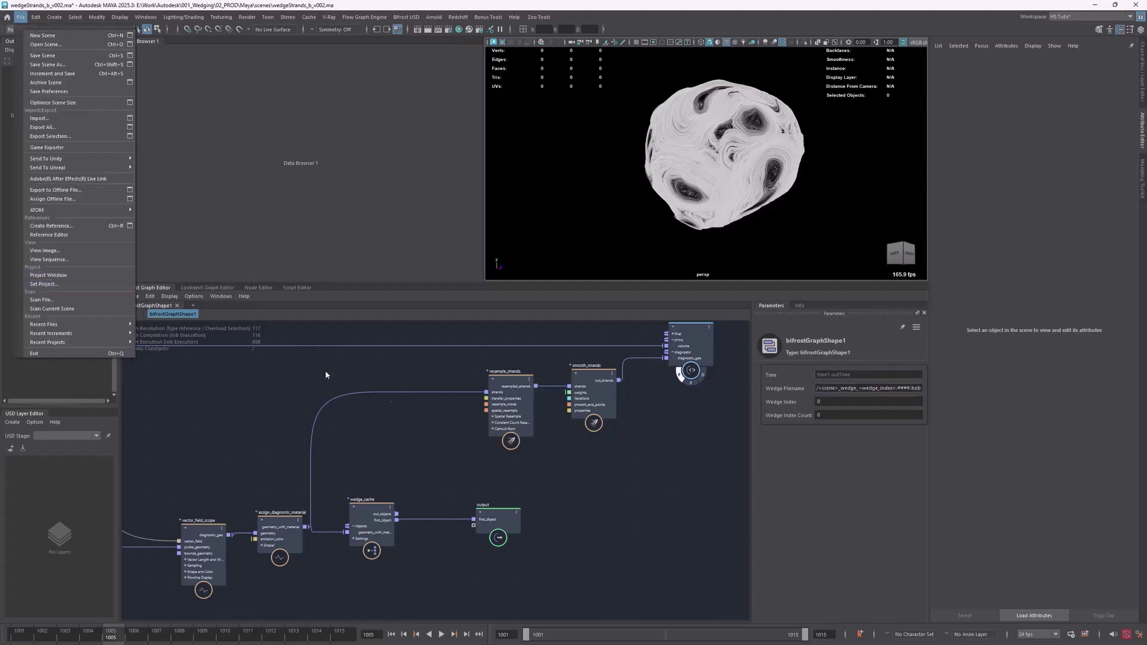
{"action": "left_click", "coordinate": [702, 461]}
- Set bifrostGraphShape1's Wedge Index Count to 4
{"action": "left_click", "coordinate": [830, 415]}
{"action": "key", "text": "Return"}
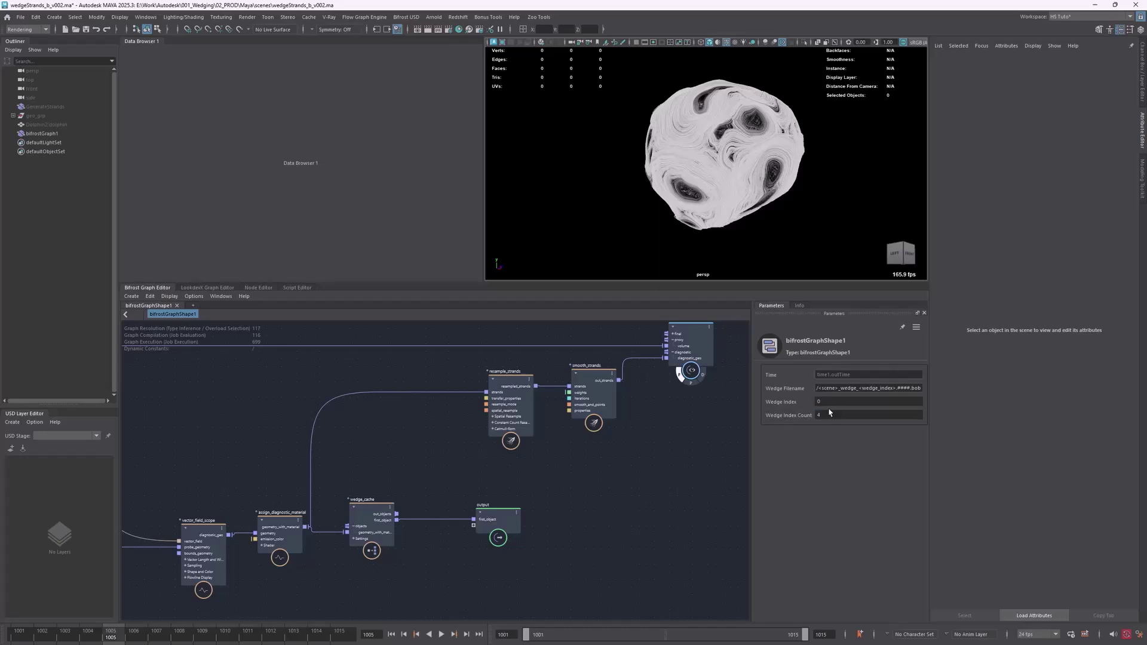
{"action": "mouse_move", "coordinate": [251, 413]}
{"action": "middle_mouse_down", "text": "alt"}
{"action": "mouse_move", "coordinate": [602, 404]}
{"action": "mouse_move", "coordinate": [232, 402]}
{"action": "middle_mouse_up", "text": "alt"}
{"action": "key", "text": "alt+Tab"}
- Move the output and wedge_cache nodes farther away from assign_diagnostic_material
{"action": "middle_click_drag", "start_coordinate": [437, 438], "coordinate": [461, 431]}
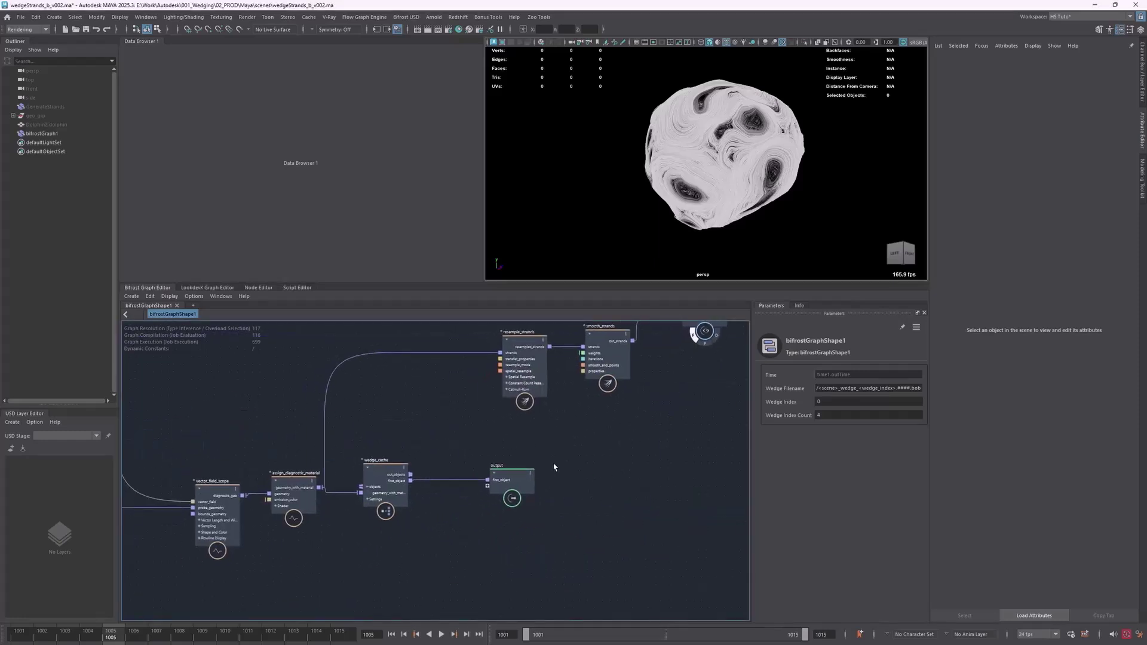
{"action": "left_click", "coordinate": [511, 476]}
{"action": "left_click_drag", "start_coordinate": [385, 487], "coordinate": [502, 488]}
- Preview the strand variations at frames 1007 and 1006
{"action": "left_click_drag", "start_coordinate": [133, 632], "coordinate": [164, 634]}
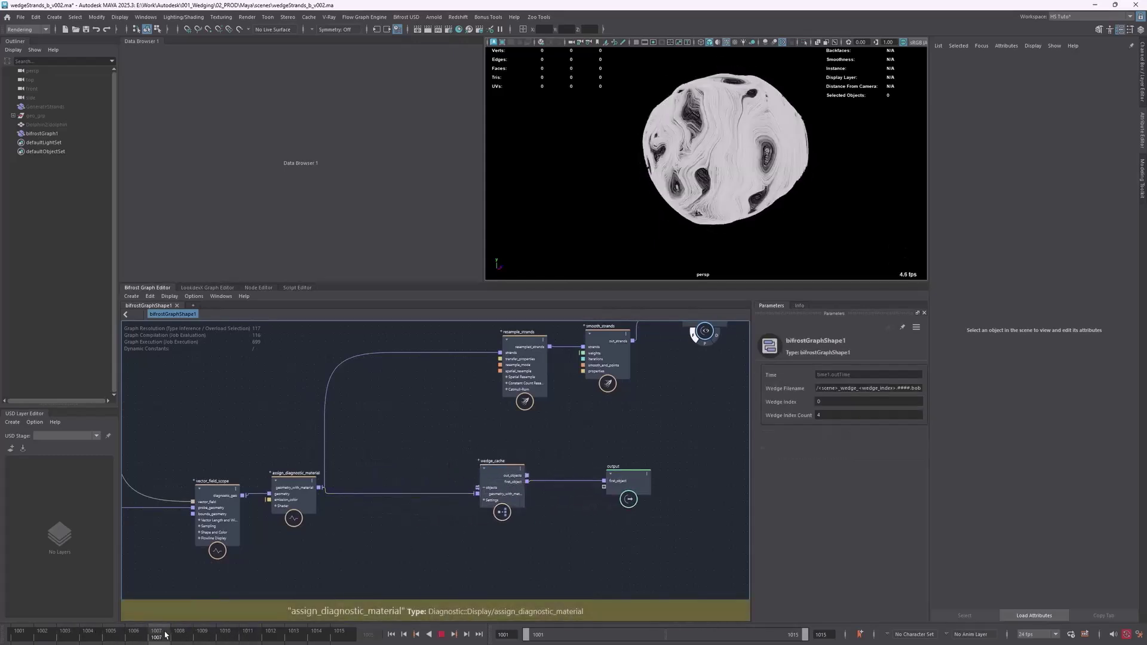
{"action": "middle_click_drag", "start_coordinate": [440, 451], "coordinate": [399, 450]}
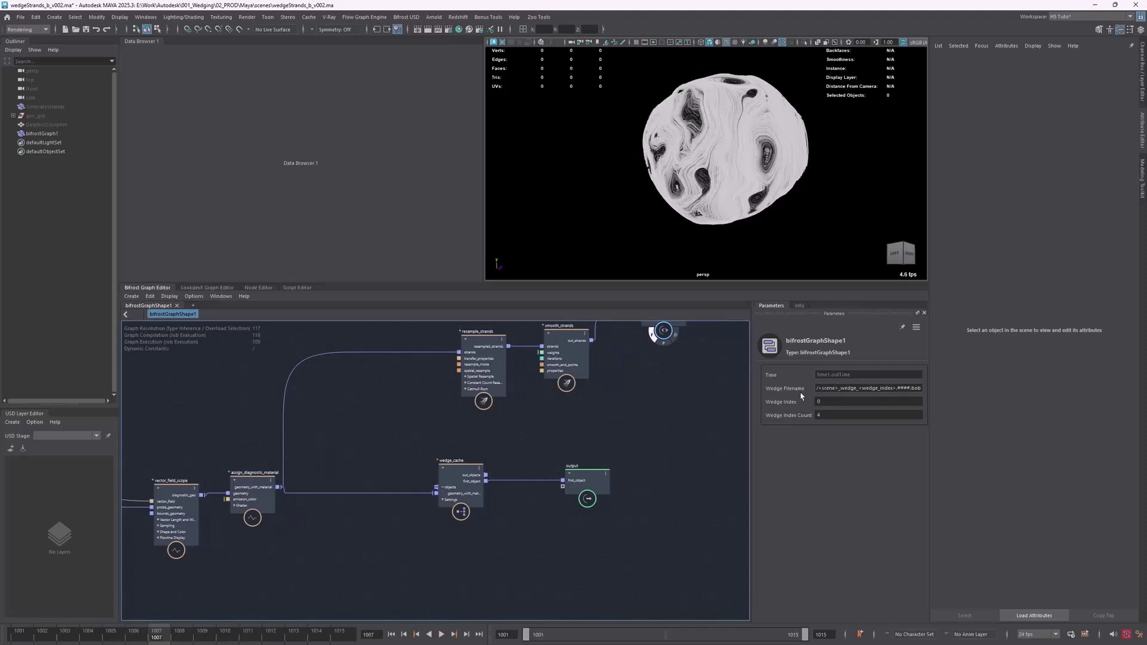
{"action": "middle_click_drag", "start_coordinate": [462, 333], "coordinate": [522, 419]}
{"action": "left_click_drag", "start_coordinate": [204, 631], "coordinate": [136, 632]}
- Set the Wedge Index to 2 and preview that wedge on several frames up to 1009
{"action": "double_click", "coordinate": [841, 404]}
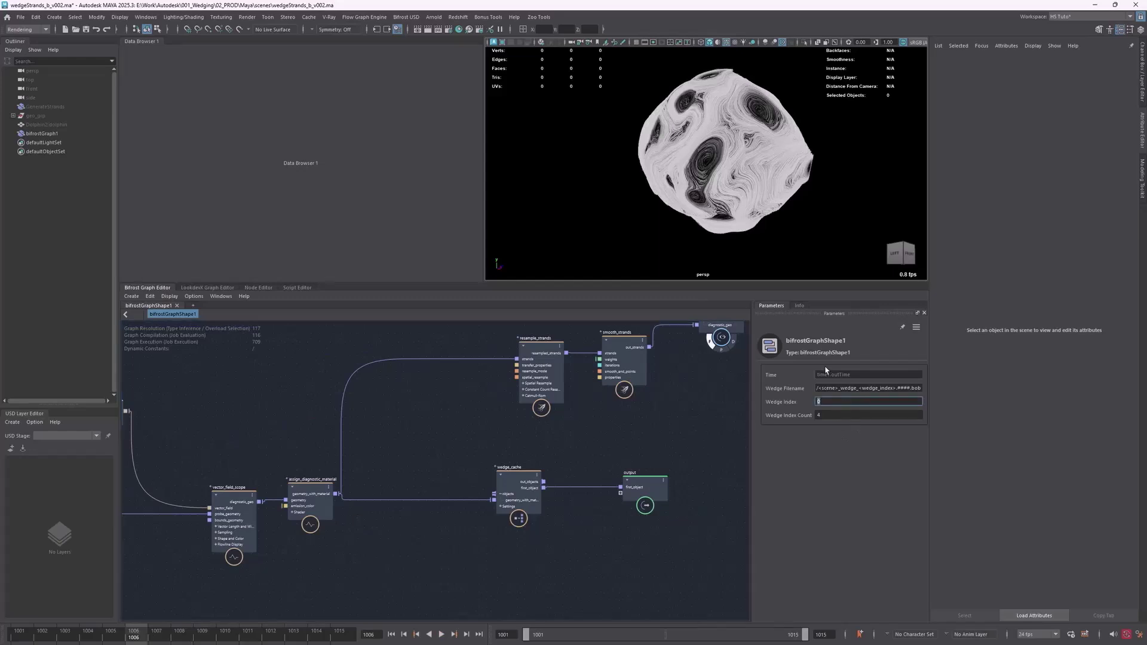
{"action": "key", "text": "Return"}
{"action": "left_click", "coordinate": [156, 632]}
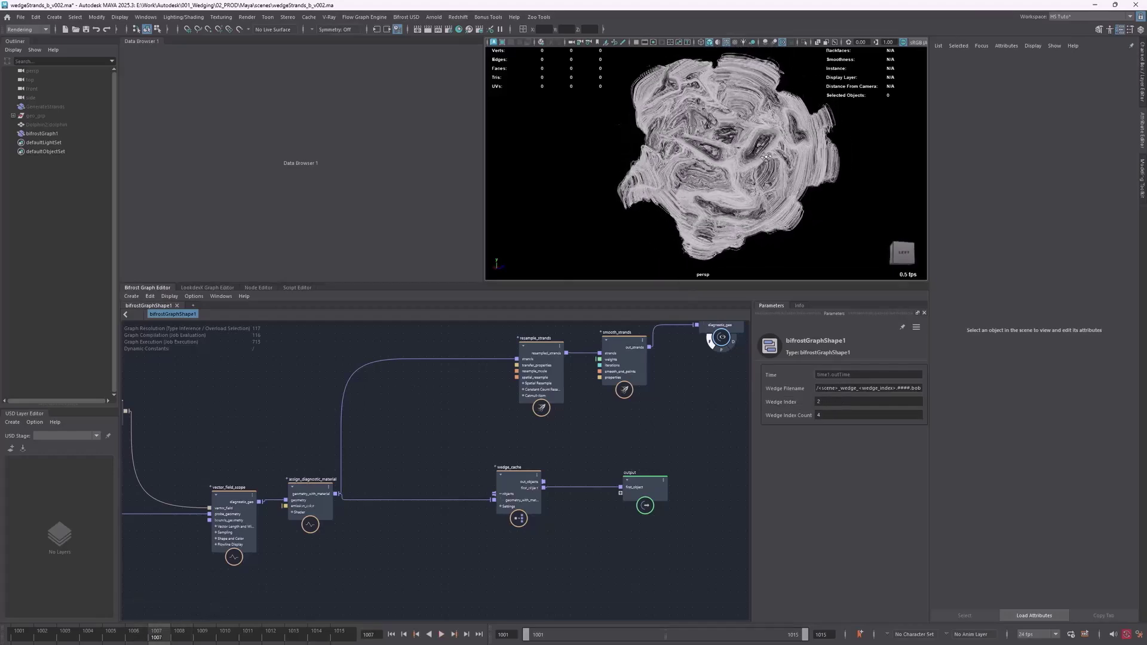
{"action": "left_click_drag", "start_coordinate": [82, 630], "coordinate": [208, 640]}
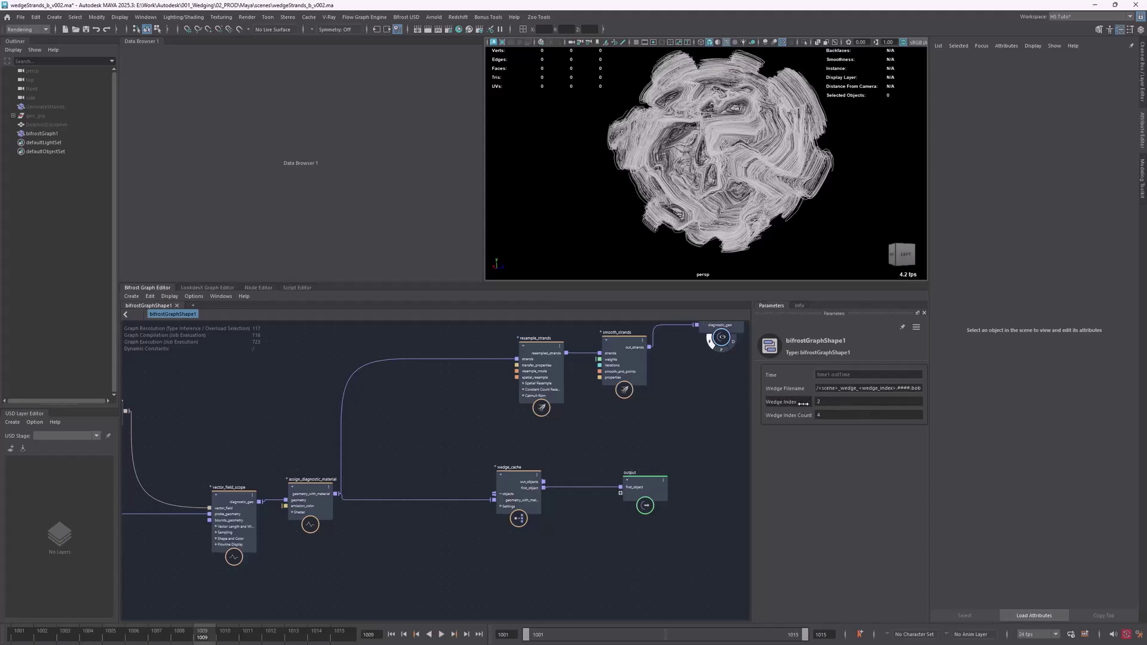
- Set bifrostGraphShape1's Wedge Index to 3 and preview that wedge up to frame 1011
{"action": "left_click", "coordinate": [845, 401]}
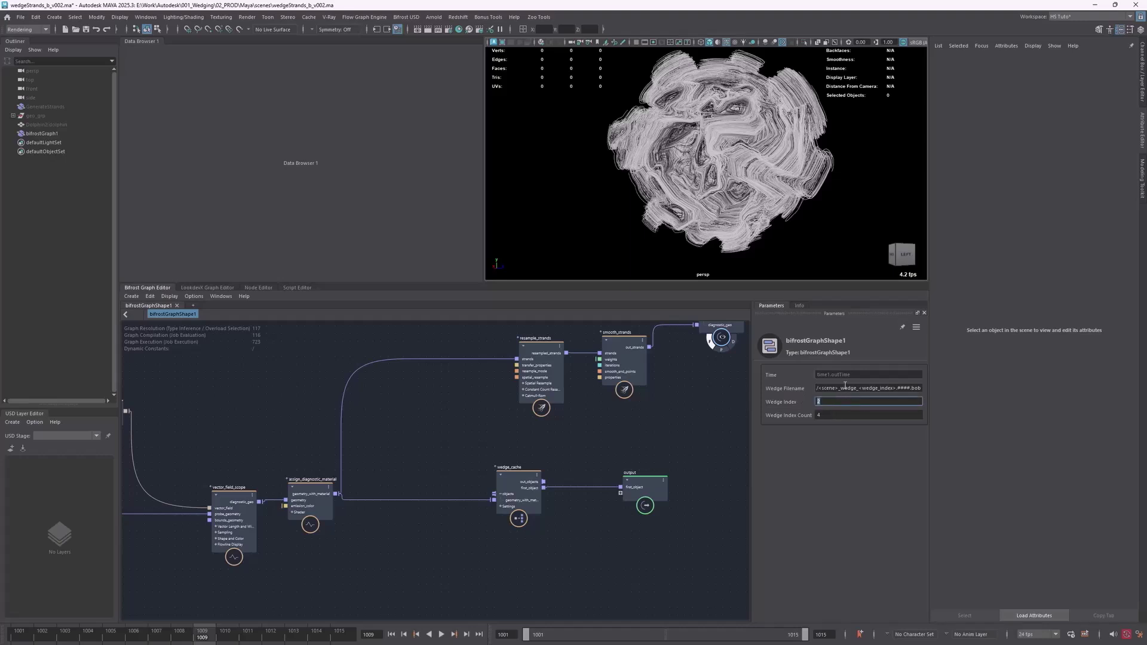
{"action": "key", "text": "Return"}
{"action": "key", "text": "alt+v"}
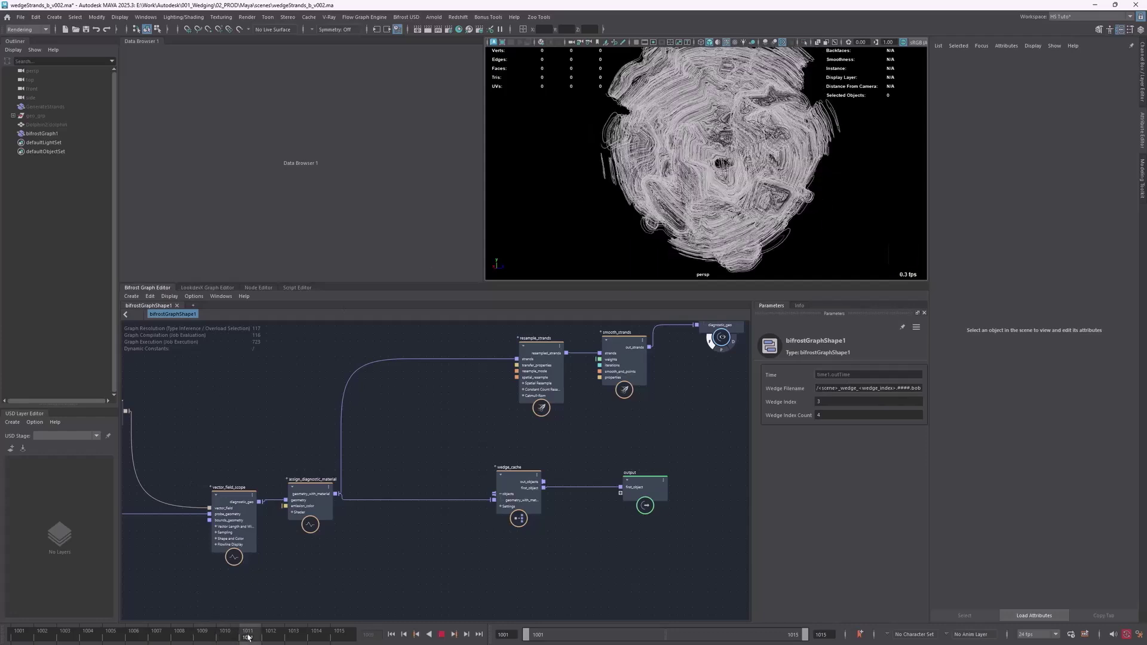
{"action": "left_click", "coordinate": [251, 637]}
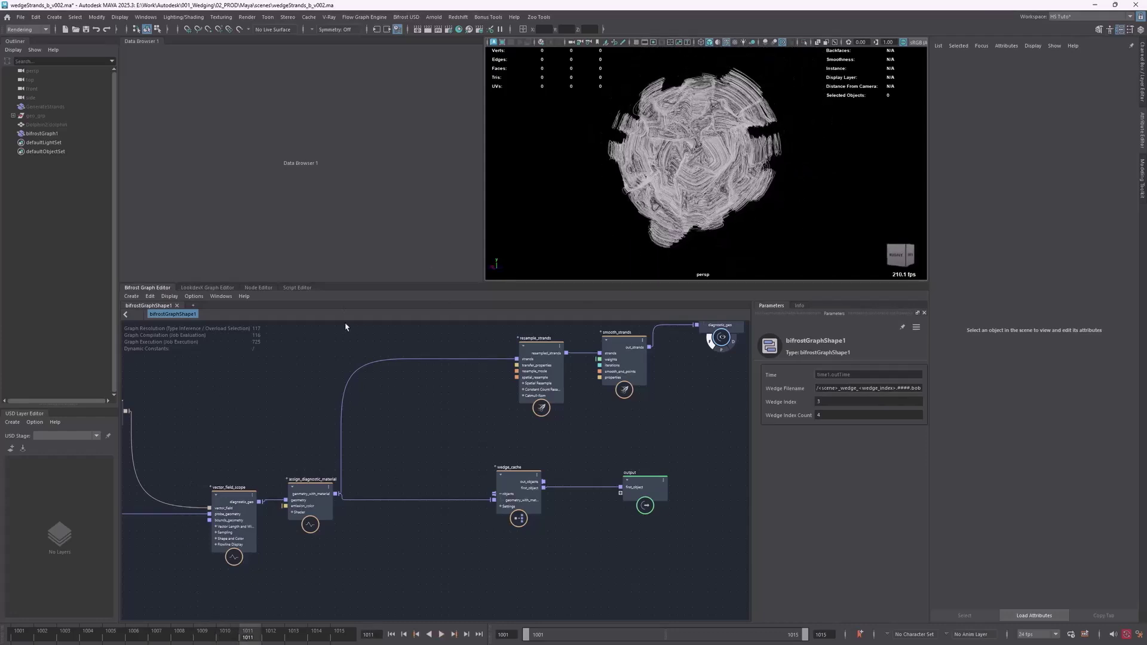
- Set the End value of wedge_parameter, which feeds the turbulence magnitude, to 2.25
{"action": "middle_click_drag", "start_coordinate": [283, 409], "coordinate": [621, 425], "text": "alt"}
{"action": "middle_click_drag", "start_coordinate": [163, 364], "coordinate": [533, 412], "text": "alt"}
{"action": "middle_click_drag", "start_coordinate": [363, 417], "coordinate": [540, 493], "text": "alt"}
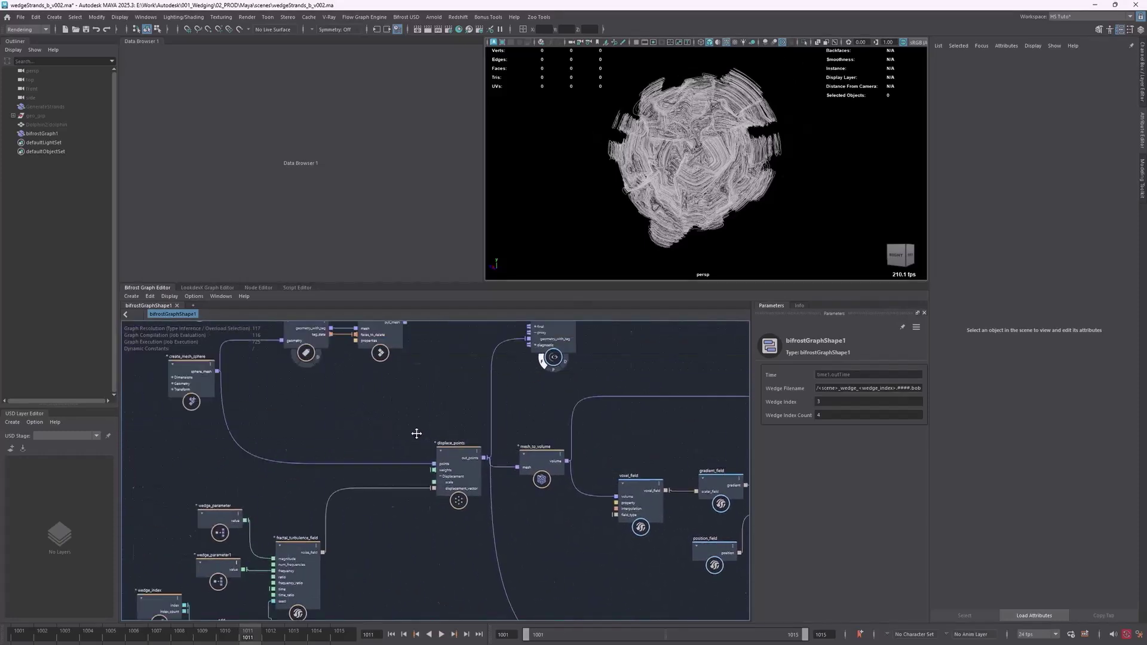
{"action": "middle_click_drag", "start_coordinate": [303, 593], "coordinate": [258, 409], "text": "alt"}
{"action": "left_click", "coordinate": [283, 394]}
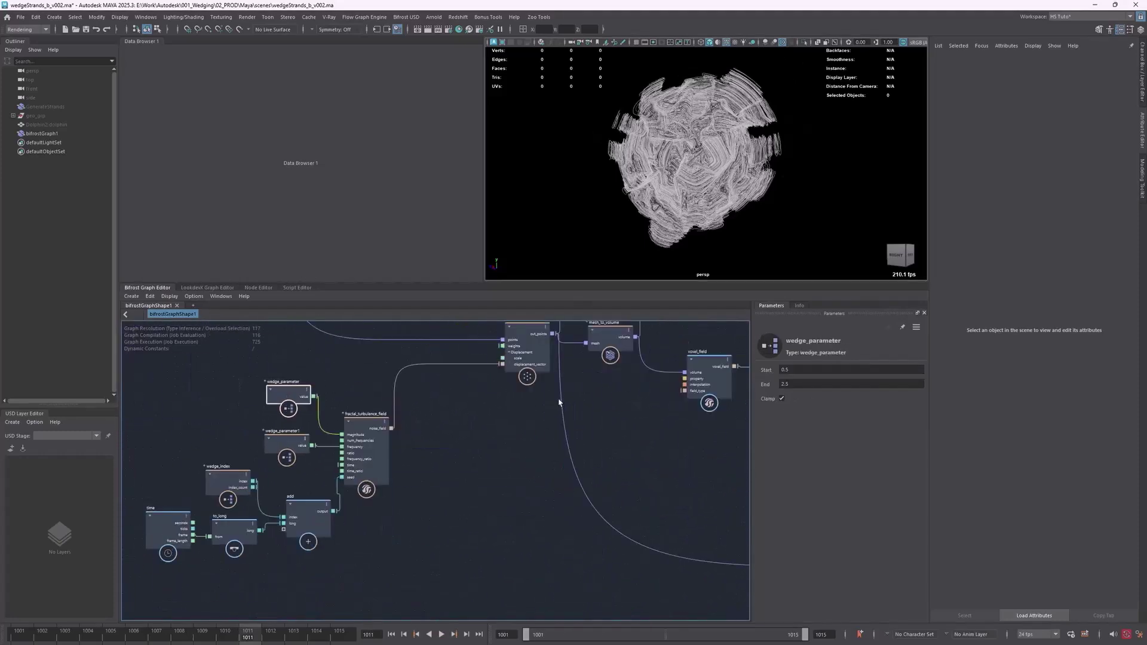
{"action": "left_click", "coordinate": [786, 386]}
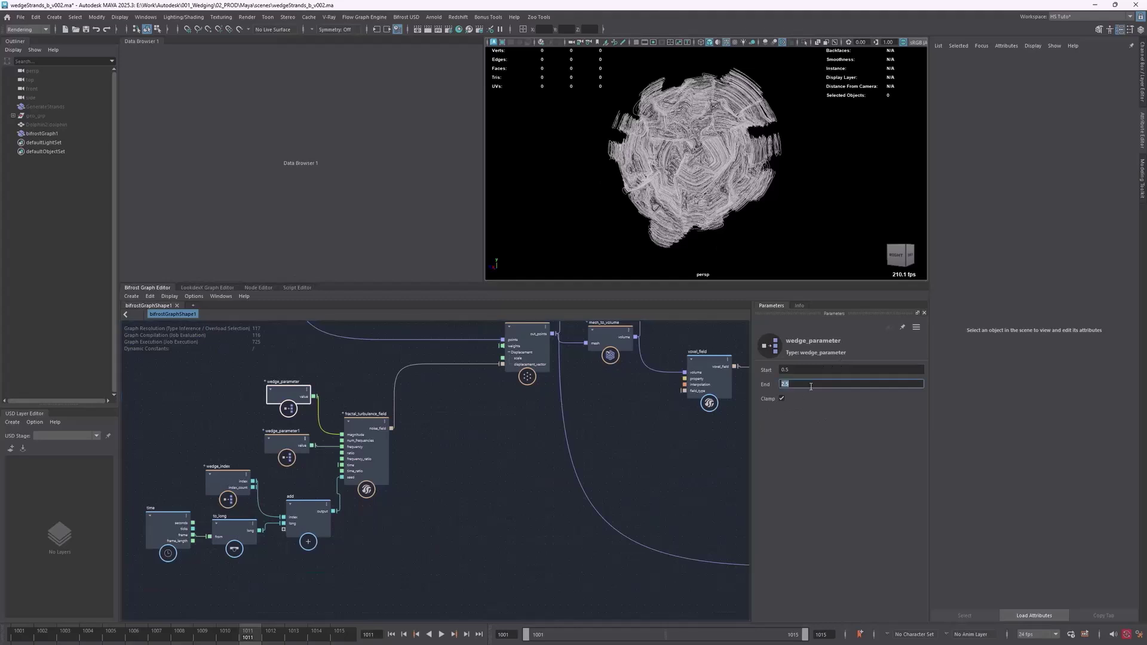
{"action": "left_click", "coordinate": [843, 344]}
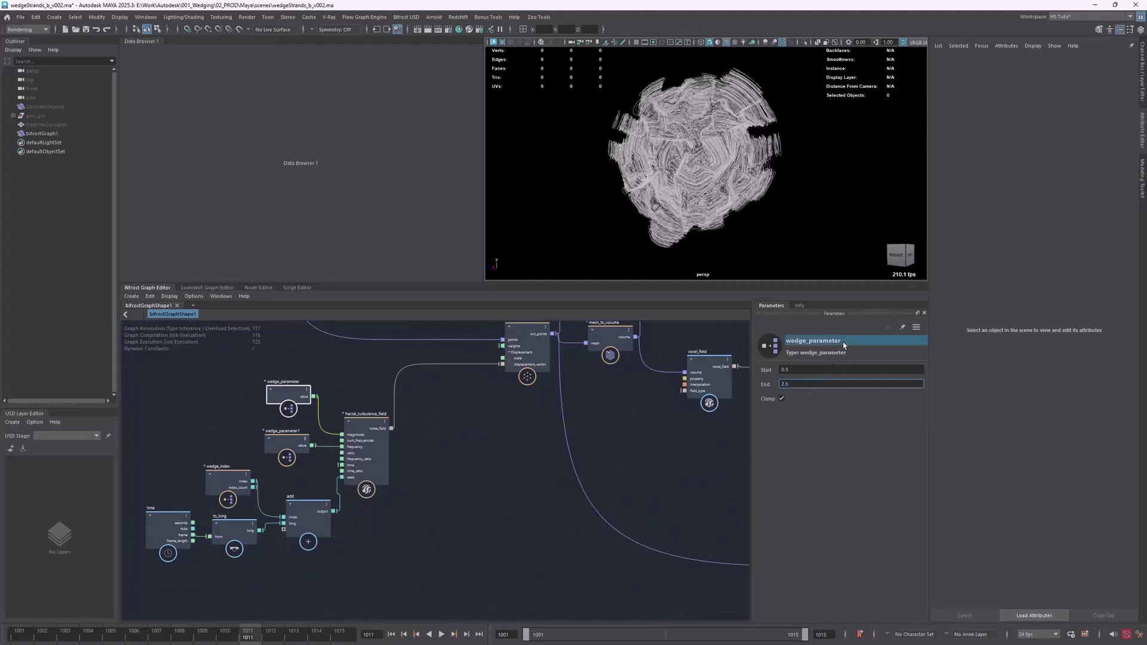
- Set the End value of wedge_parameter1, which feeds the turbulence frequency, to 1.85
{"action": "left_click", "coordinate": [286, 442]}
{"action": "left_click", "coordinate": [800, 383]}
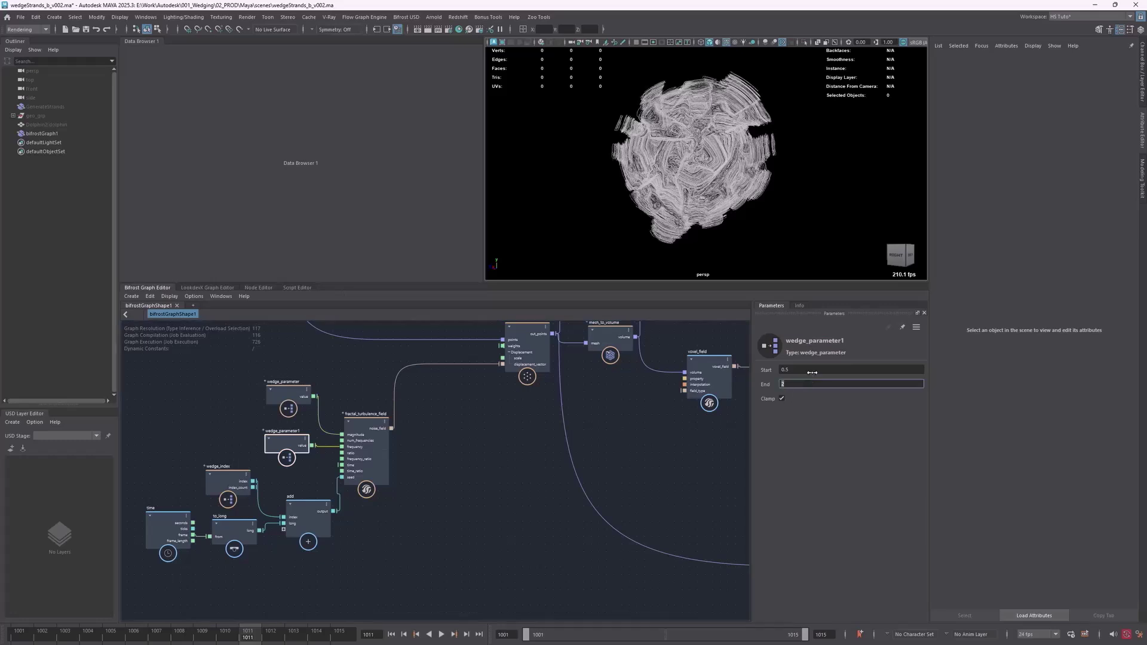
{"action": "type", "text": "1.85"}
{"action": "key", "text": "Return"}
- Check the range of wedge_parameter and set the graph's Wedge Index to 2
{"action": "middle_click_drag", "start_coordinate": [730, 438], "coordinate": [362, 460]}
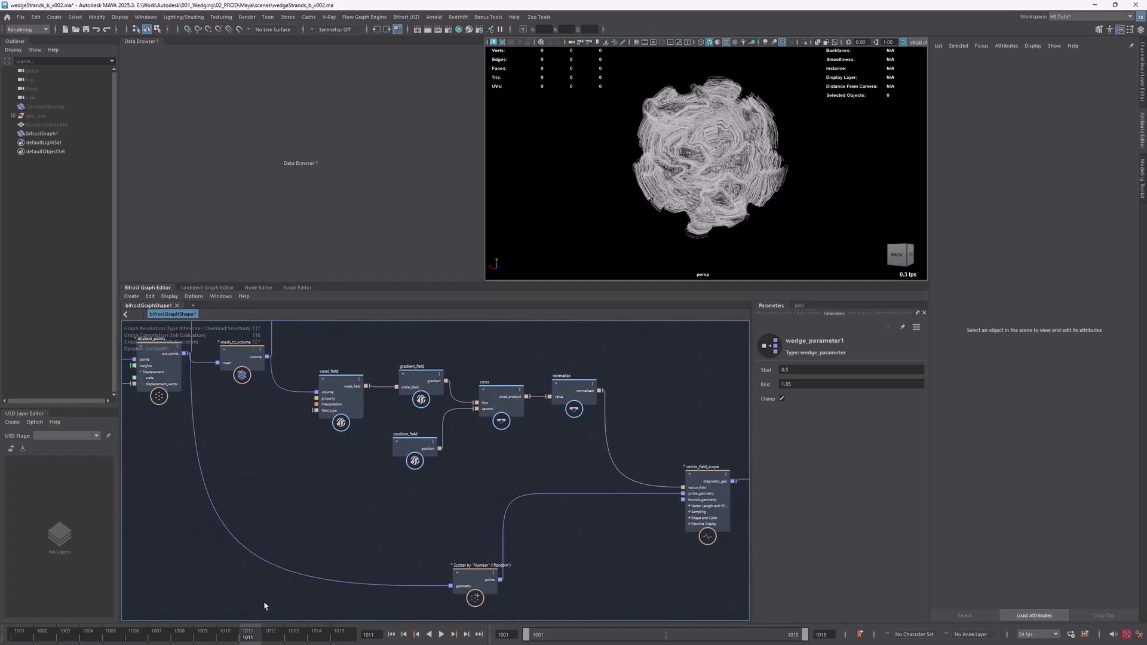
{"action": "left_click", "coordinate": [500, 466]}
{"action": "left_click", "coordinate": [845, 403]}
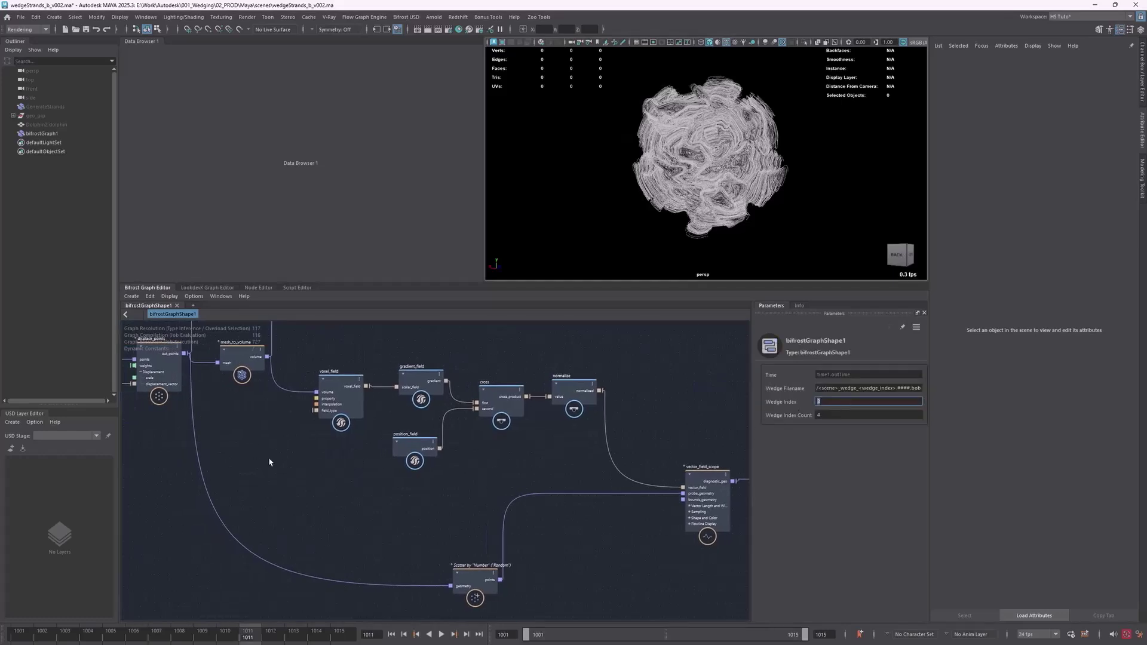
{"action": "middle_click_drag", "start_coordinate": [344, 468], "coordinate": [499, 485]}
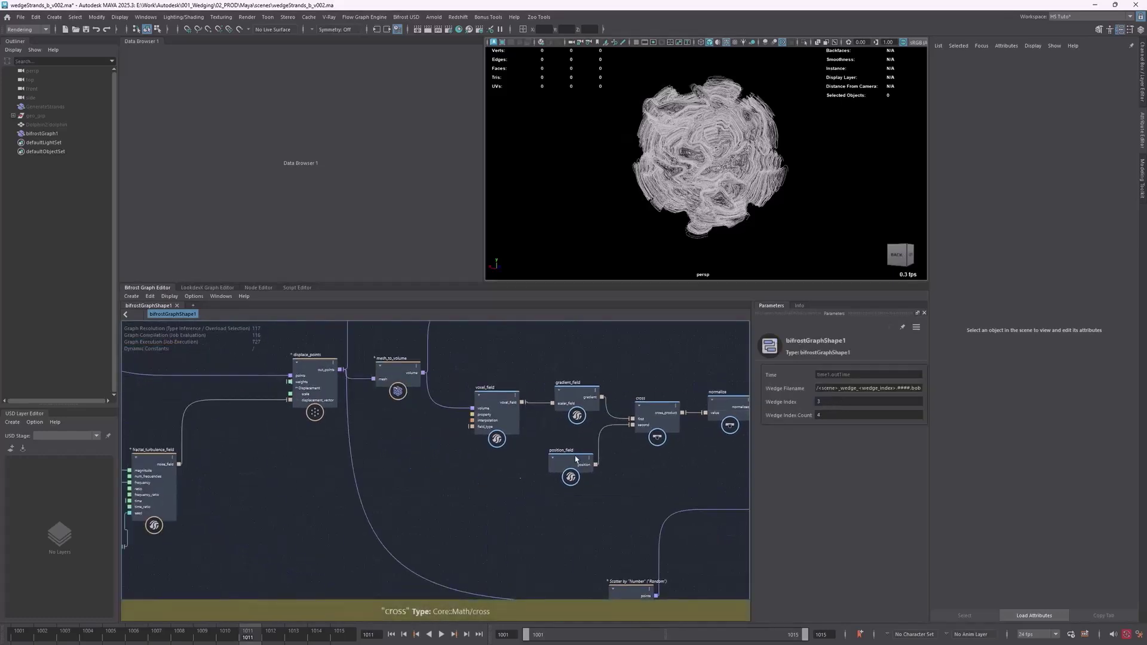
{"action": "middle_click_drag", "start_coordinate": [149, 454], "coordinate": [336, 450]}
{"action": "left_click", "coordinate": [280, 425]}
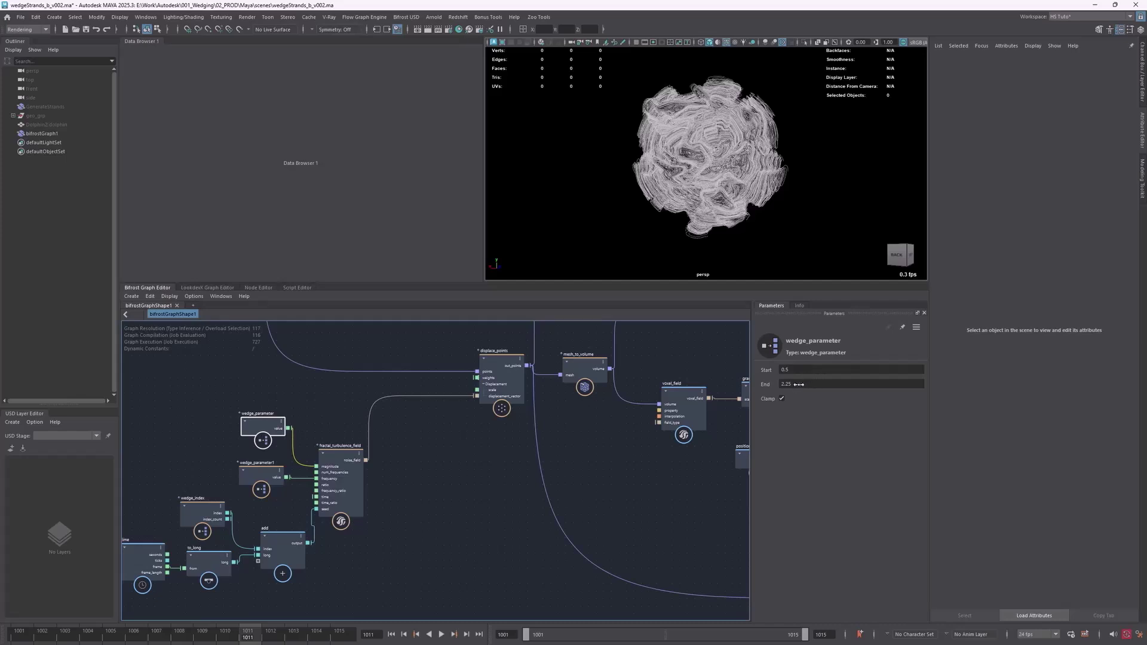
{"action": "middle_click_drag", "start_coordinate": [673, 459], "coordinate": [247, 475]}
{"action": "left_click", "coordinate": [506, 460]}
{"action": "left_click", "coordinate": [843, 402]}
{"action": "type", "text": "2"}
{"action": "key", "text": "Return"}
- Show wedge_parameter's settings and switch from the Attribute Editor to the Channel Box
{"action": "middle_click_drag", "start_coordinate": [236, 456], "coordinate": [598, 475]}
{"action": "left_click", "coordinate": [243, 459]}
{"action": "middle_click_drag", "start_coordinate": [625, 519], "coordinate": [483, 481]}
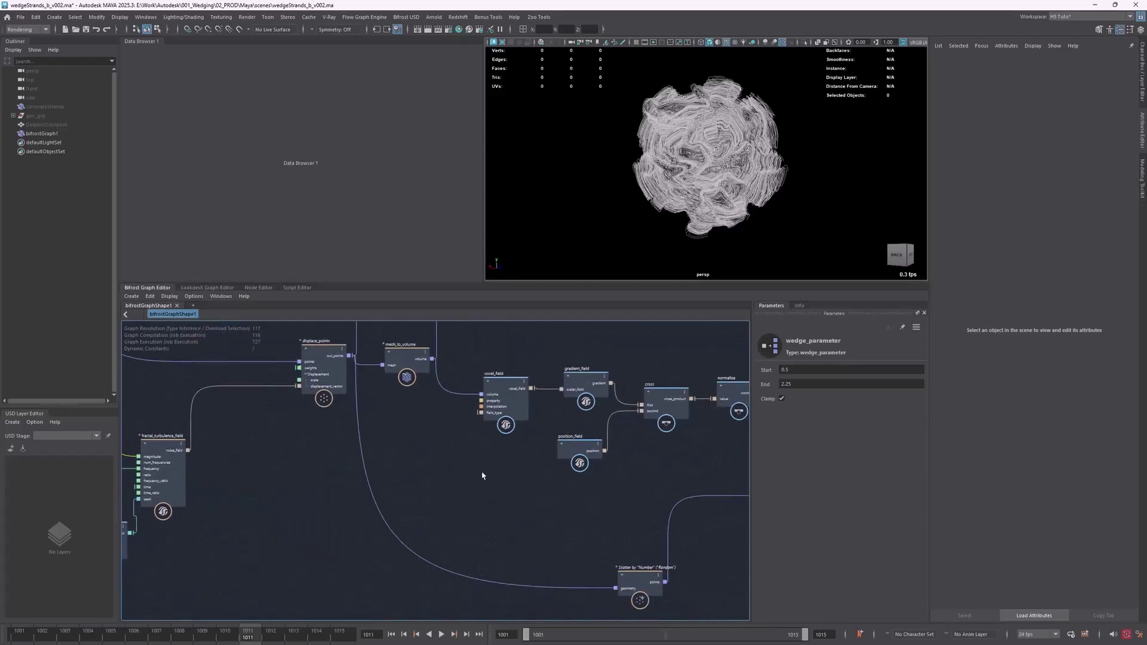
{"action": "left_click", "coordinate": [1143, 91]}
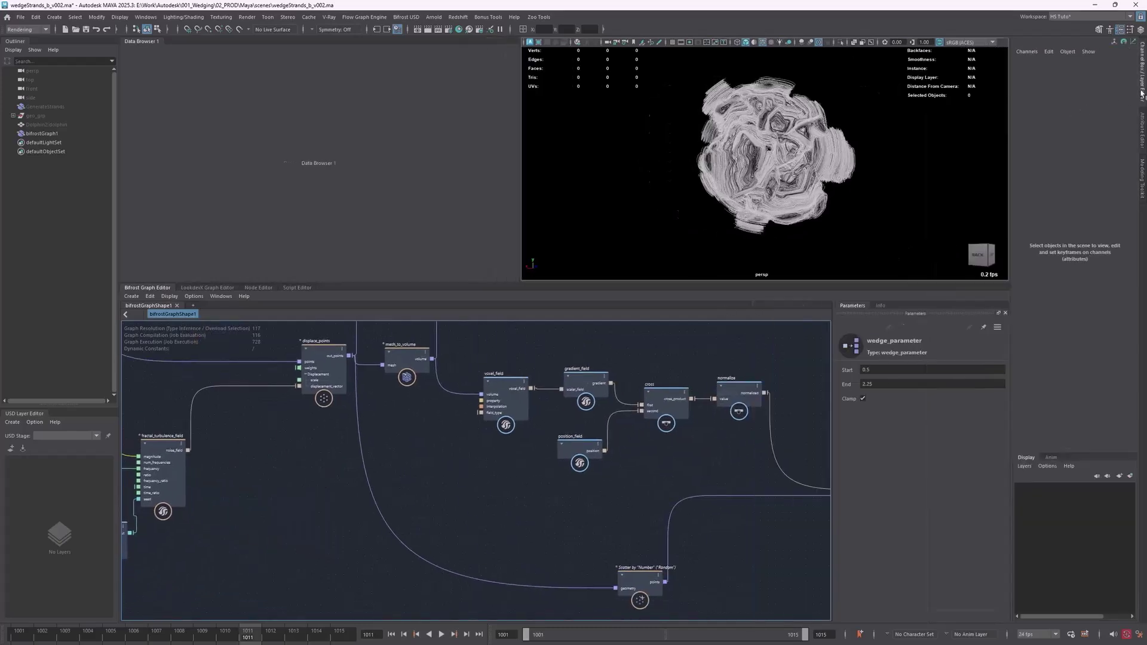
- Add a set_property node to the graph near assign_diagnostic_material and wedge_cache
{"action": "middle_click_drag", "start_coordinate": [420, 459], "coordinate": [393, 458]}
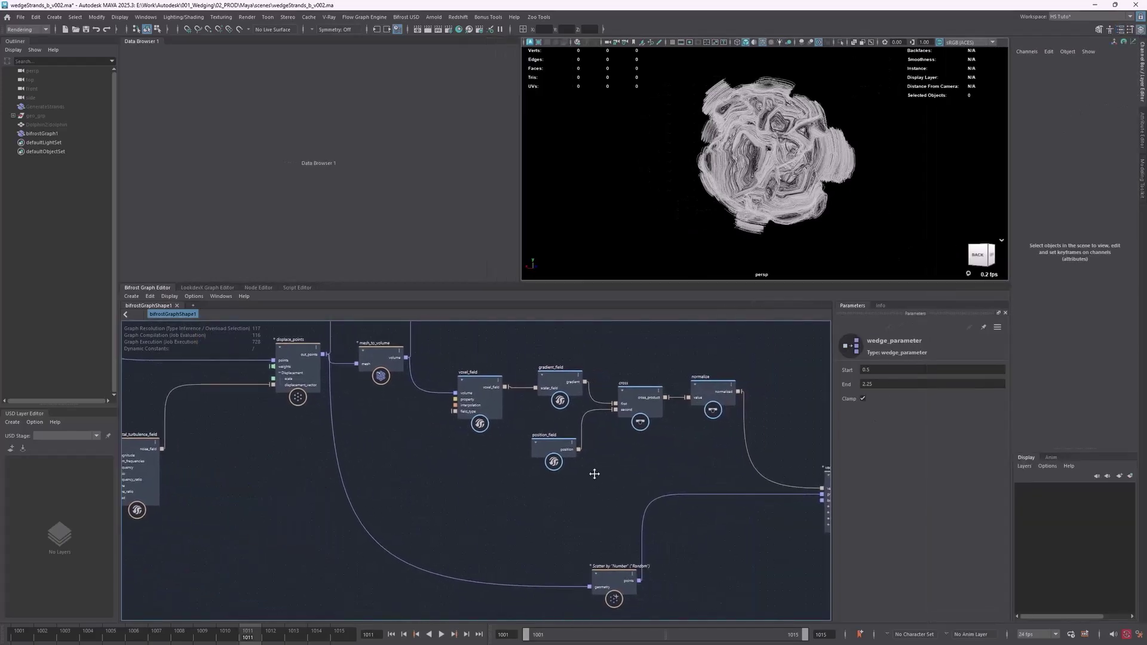
{"action": "middle_click_drag", "start_coordinate": [591, 468], "coordinate": [275, 464]}
{"action": "middle_click_drag", "start_coordinate": [739, 447], "coordinate": [615, 429]}
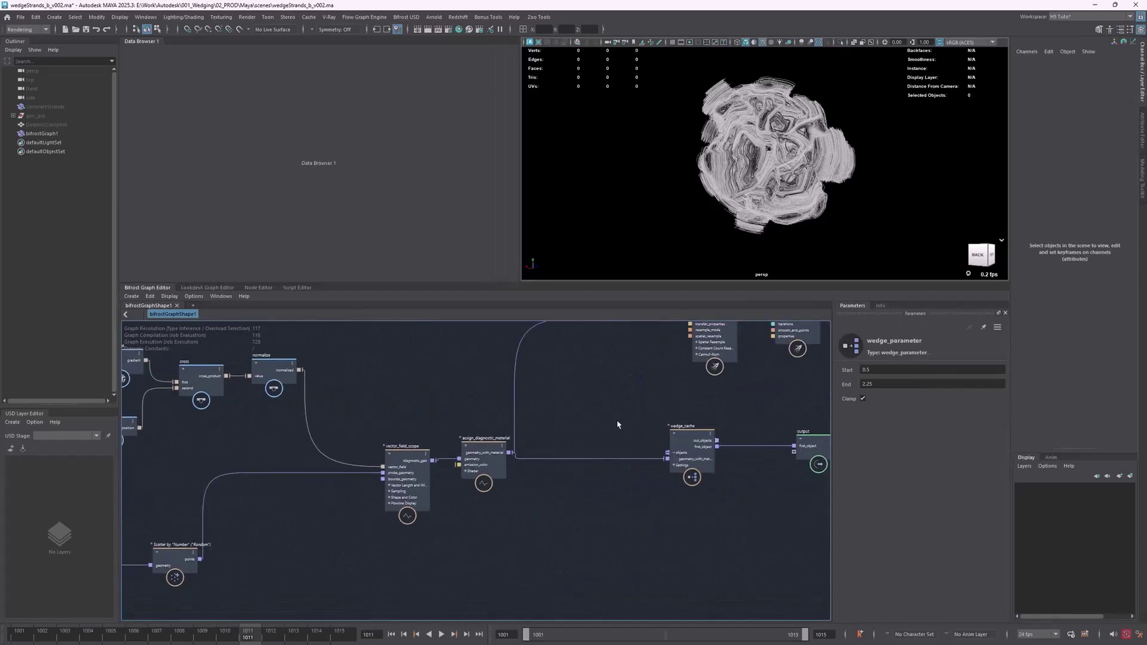
{"action": "key", "text": "Tab"}
{"action": "type", "text": "set_rp"}
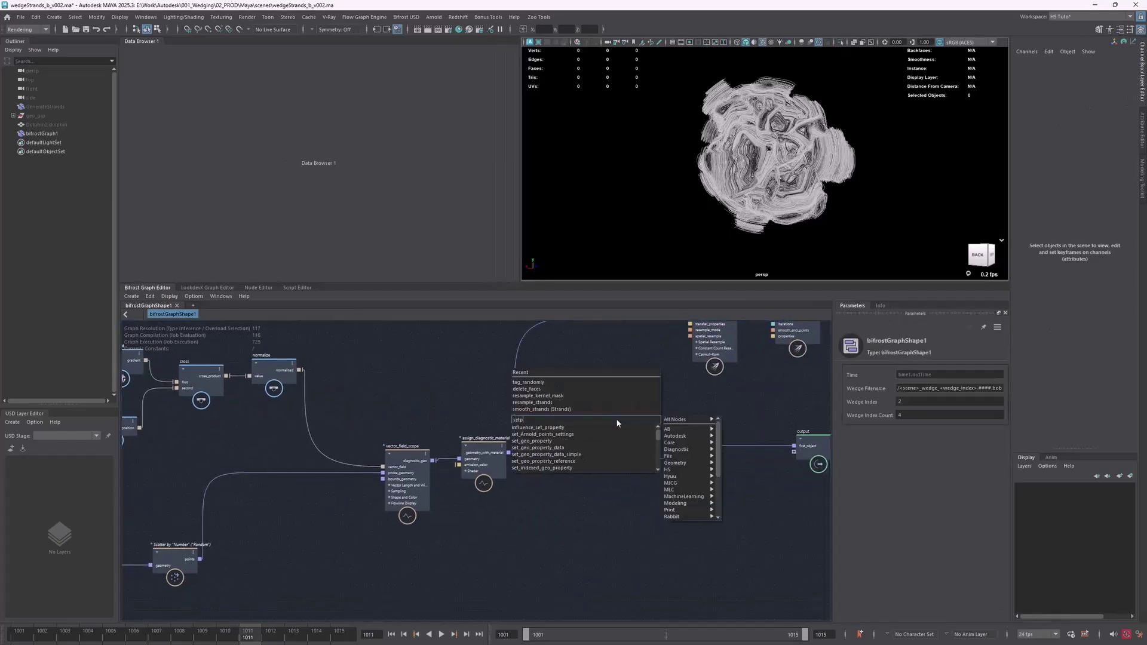
{"action": "key", "text": "BackSpace"}
{"action": "key", "text": "BackSpace"}
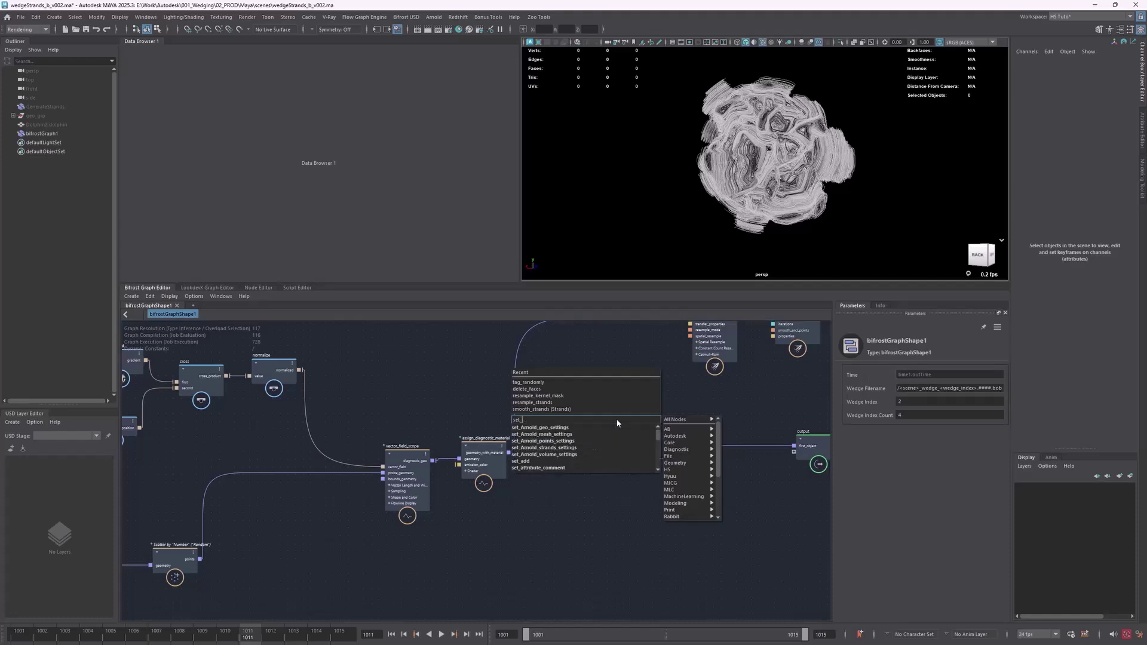
{"action": "type", "text": "pro"}
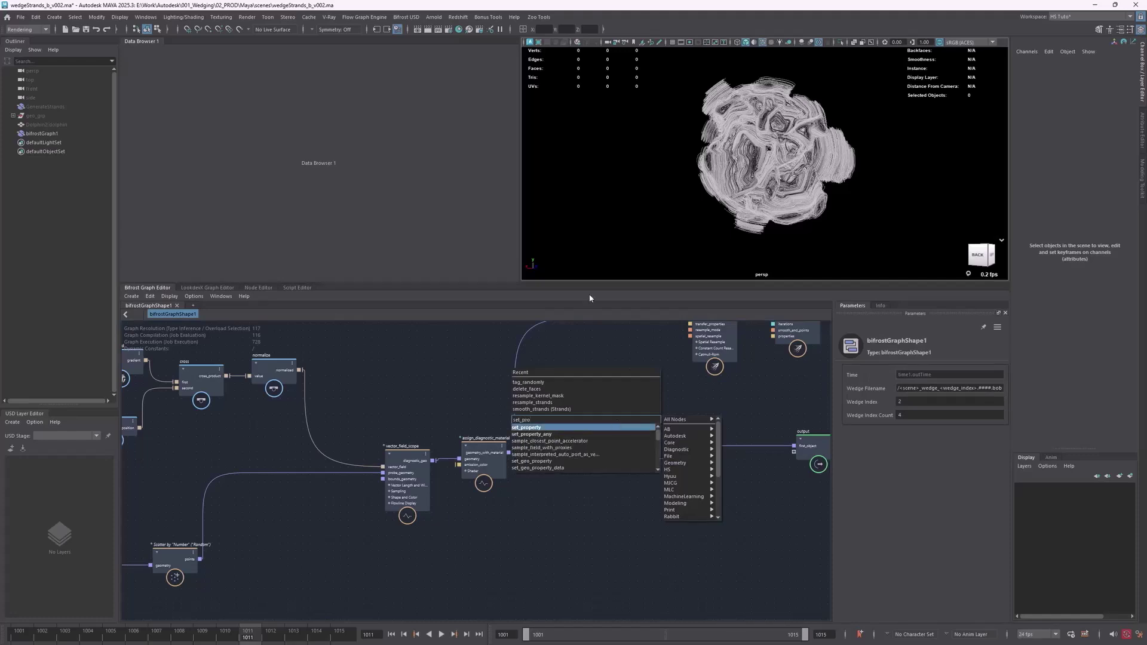
{"action": "key", "text": "Return"}
- Add a set_geo_property node beside the set_property node and view its Target options
{"action": "key", "text": "Tab"}
{"action": "type", "text": "sgp"}
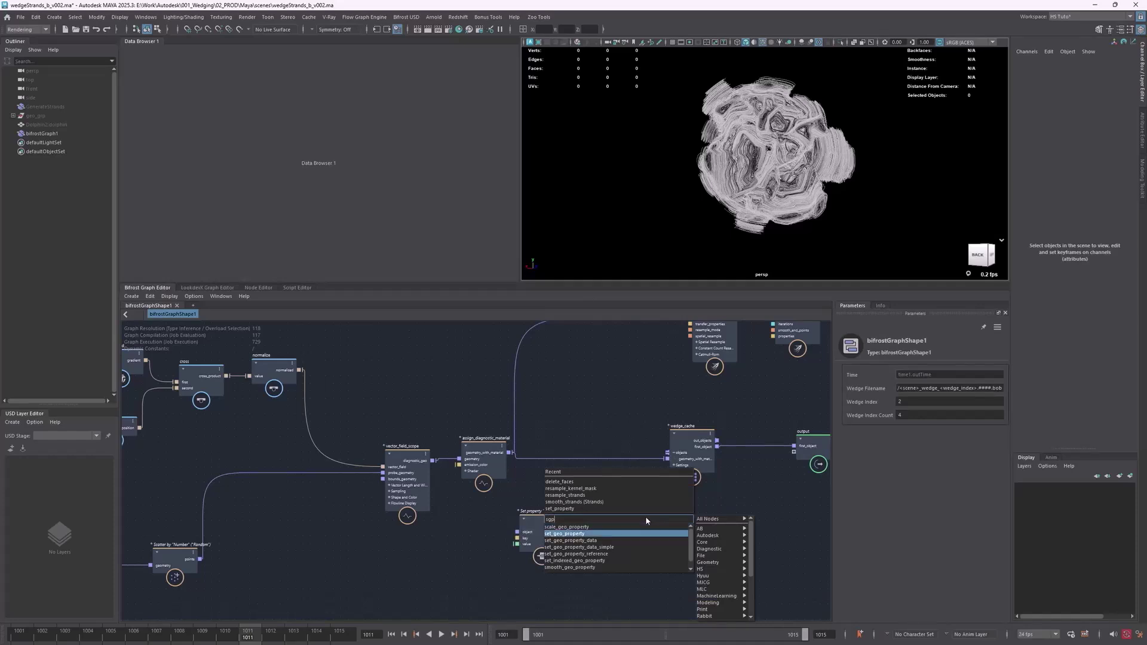
{"action": "key", "text": "Return"}
{"action": "middle_click_drag", "start_coordinate": [593, 488], "coordinate": [582, 459], "text": "alt"}
{"action": "left_click_drag", "start_coordinate": [635, 501], "coordinate": [624, 495]}
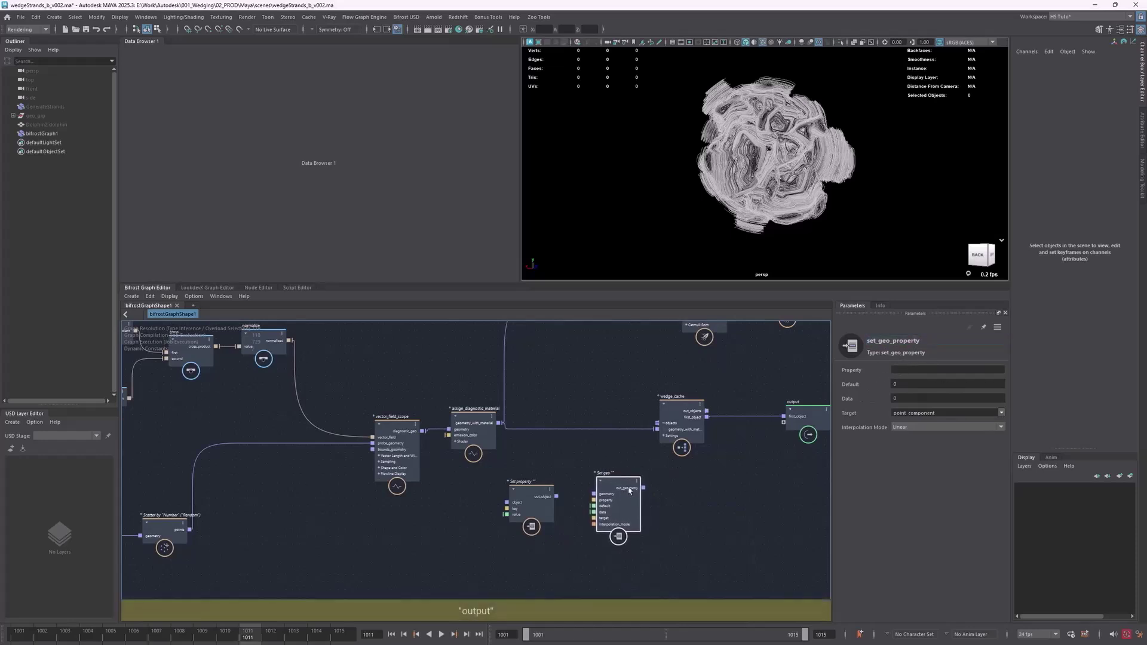
{"action": "left_click", "coordinate": [1001, 413]}
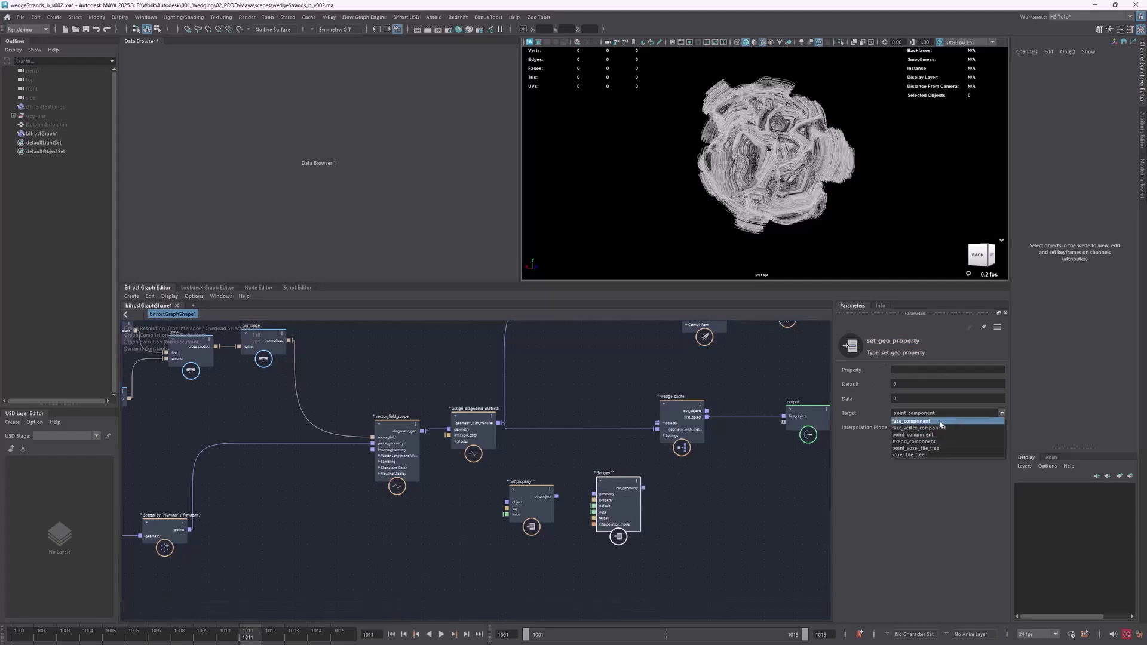
{"action": "left_click", "coordinate": [789, 497]}
- Compare the set_property and set_geo_property nodes and delete the set_geo_property node
{"action": "left_click_drag", "start_coordinate": [531, 503], "coordinate": [532, 499]}
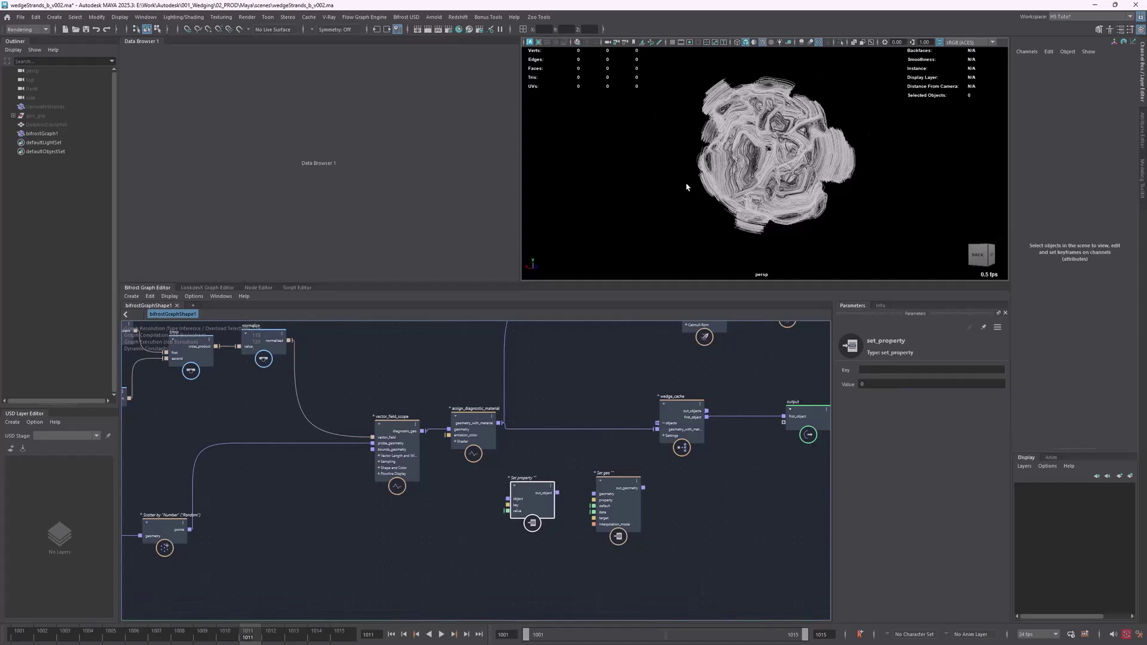
{"action": "left_click_drag", "start_coordinate": [541, 490], "coordinate": [545, 487]}
{"action": "left_click_drag", "start_coordinate": [671, 468], "coordinate": [621, 507]}
{"action": "middle_click_drag", "start_coordinate": [273, 470], "coordinate": [508, 478]}
{"action": "middle_click_drag", "start_coordinate": [273, 448], "coordinate": [578, 524]}
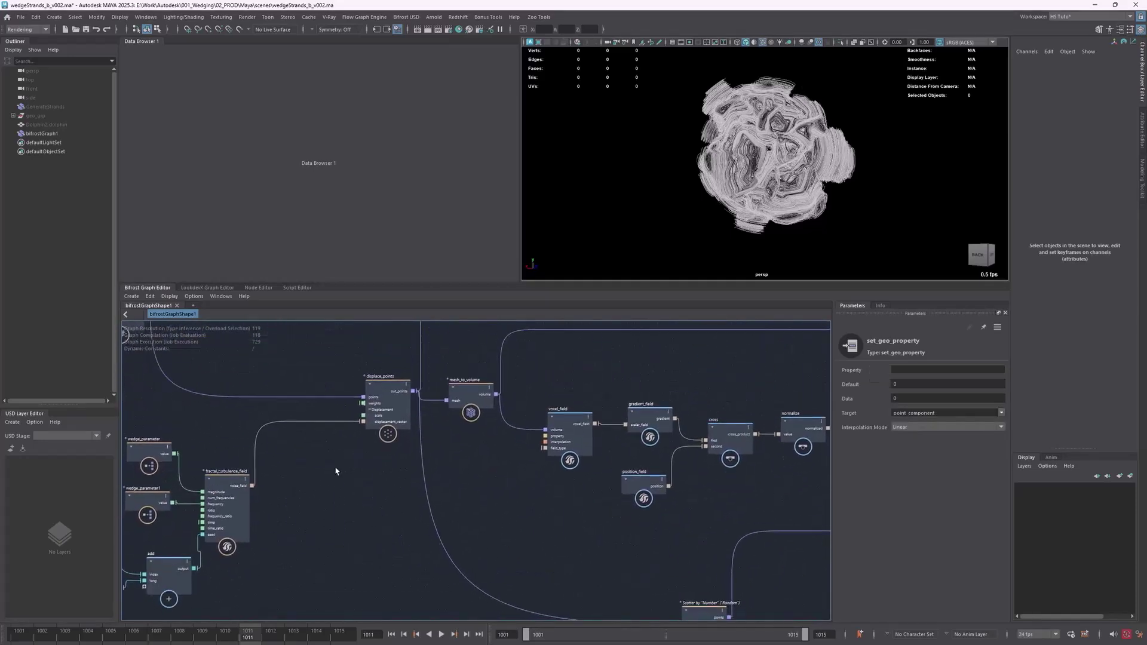
{"action": "middle_click_drag", "start_coordinate": [756, 565], "coordinate": [436, 463]}
{"action": "middle_click_drag", "start_coordinate": [627, 500], "coordinate": [413, 487]}
{"action": "left_click_drag", "start_coordinate": [622, 468], "coordinate": [617, 474]}
{"action": "left_click_drag", "start_coordinate": [689, 441], "coordinate": [631, 482]}
{"action": "key", "text": "Delete"}
- Insert the set_property node into the connection between assign_diagnostic_material and wedge_cache
{"action": "left_click_drag", "start_coordinate": [533, 460], "coordinate": [586, 406]}
{"action": "left_click", "coordinate": [585, 415]}
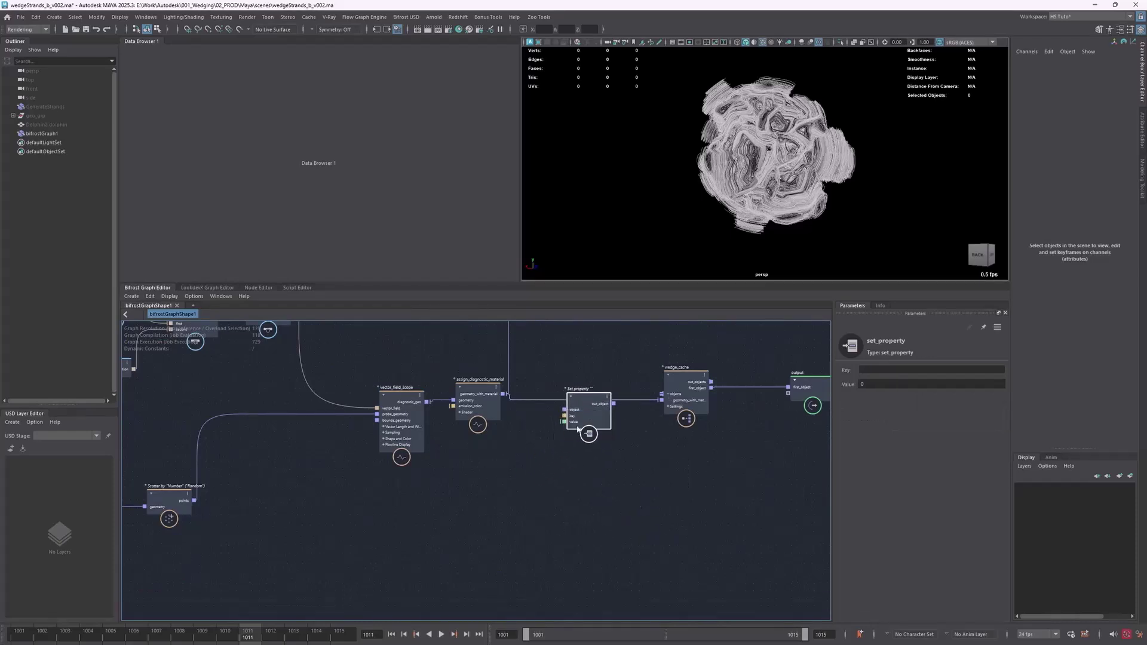
{"action": "left_click", "coordinate": [534, 451]}
- Connect wedge_parameter's value output to the value input of the set_property node
{"action": "middle_click_drag", "start_coordinate": [414, 476], "coordinate": [701, 474]}
{"action": "middle_click_drag", "start_coordinate": [414, 451], "coordinate": [707, 497]}
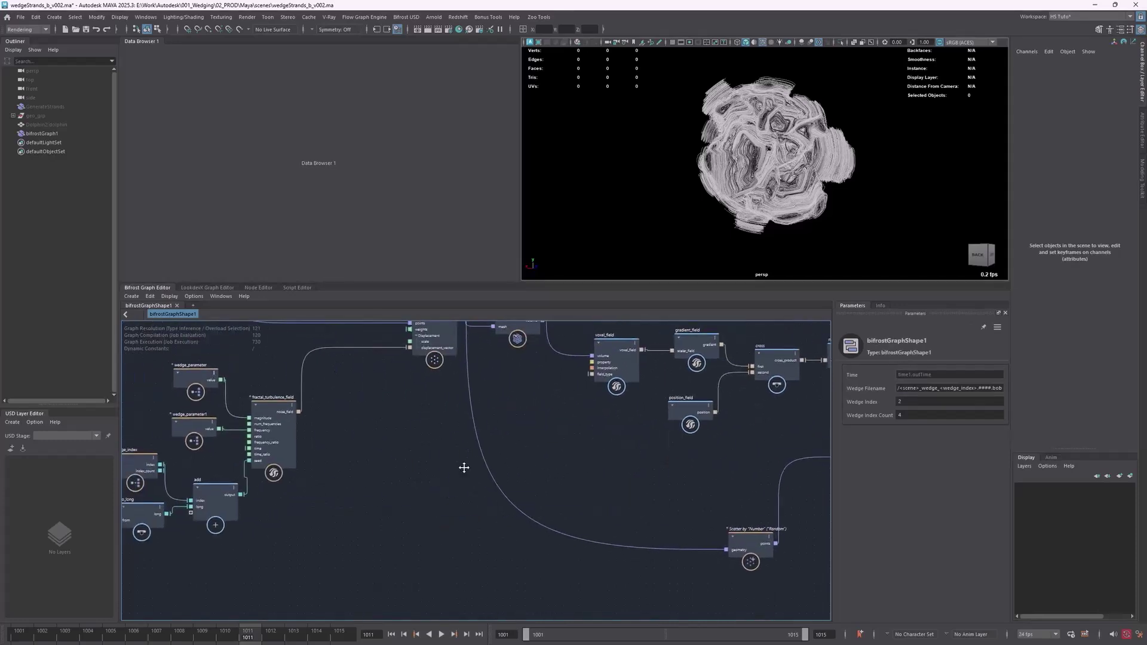
{"action": "middle_click_drag", "start_coordinate": [415, 430], "coordinate": [467, 483]}
{"action": "left_click", "coordinate": [272, 436]}
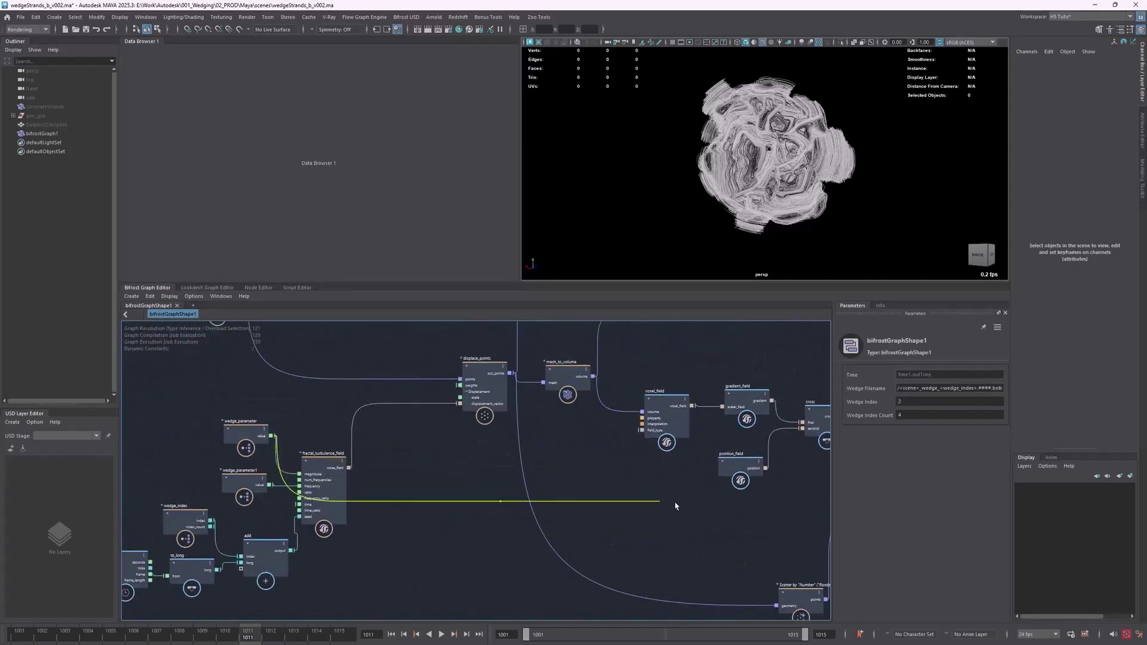
{"action": "middle_click_drag", "start_coordinate": [792, 517], "coordinate": [448, 481]}
{"action": "left_click_drag", "start_coordinate": [505, 485], "coordinate": [590, 466]}
- Set the key of the set_property node to wedge_mag
{"action": "left_click", "coordinate": [614, 443]}
{"action": "left_click", "coordinate": [888, 369]}
{"action": "type", "text": "wedge_mag"}
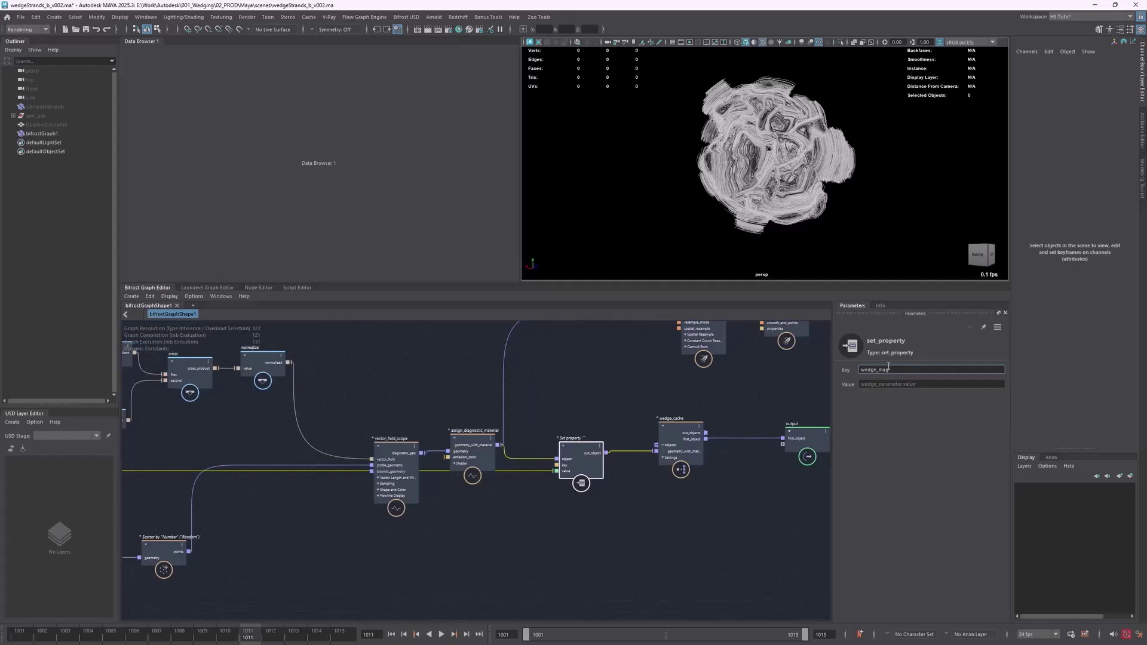
{"action": "left_click_drag", "start_coordinate": [581, 461], "coordinate": [583, 467]}
{"action": "left_click", "coordinate": [613, 426]}
- Open the connection from set_property to wedge_cache in Data Browser 1
{"action": "middle_click_drag", "start_coordinate": [709, 403], "coordinate": [602, 406]}
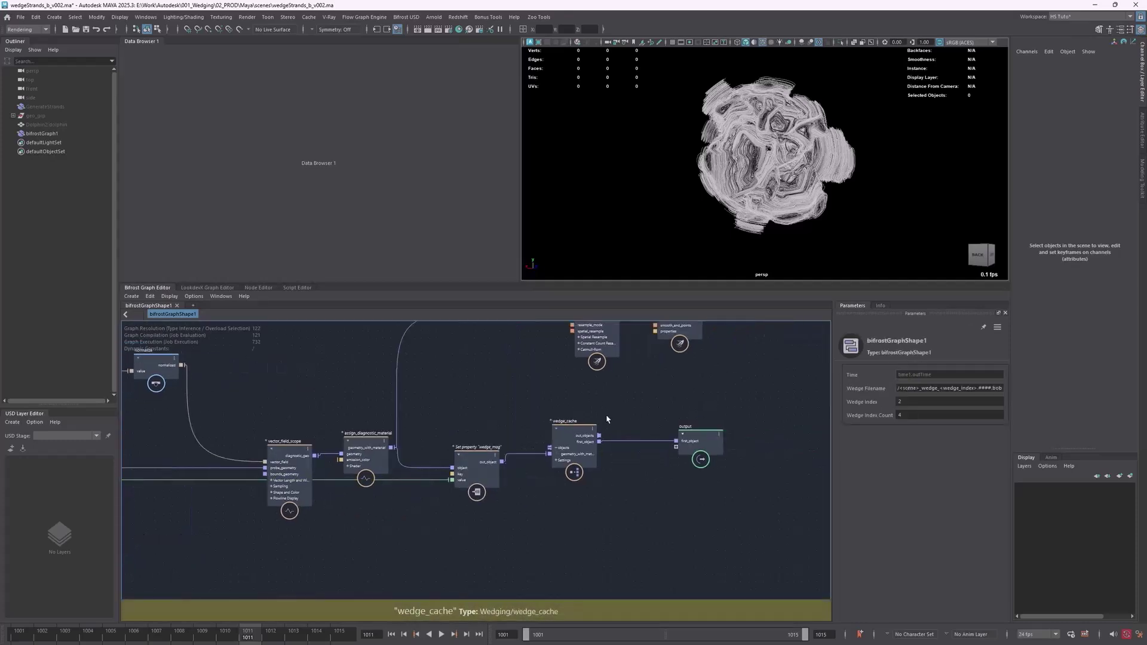
{"action": "right_click", "coordinate": [634, 442]}
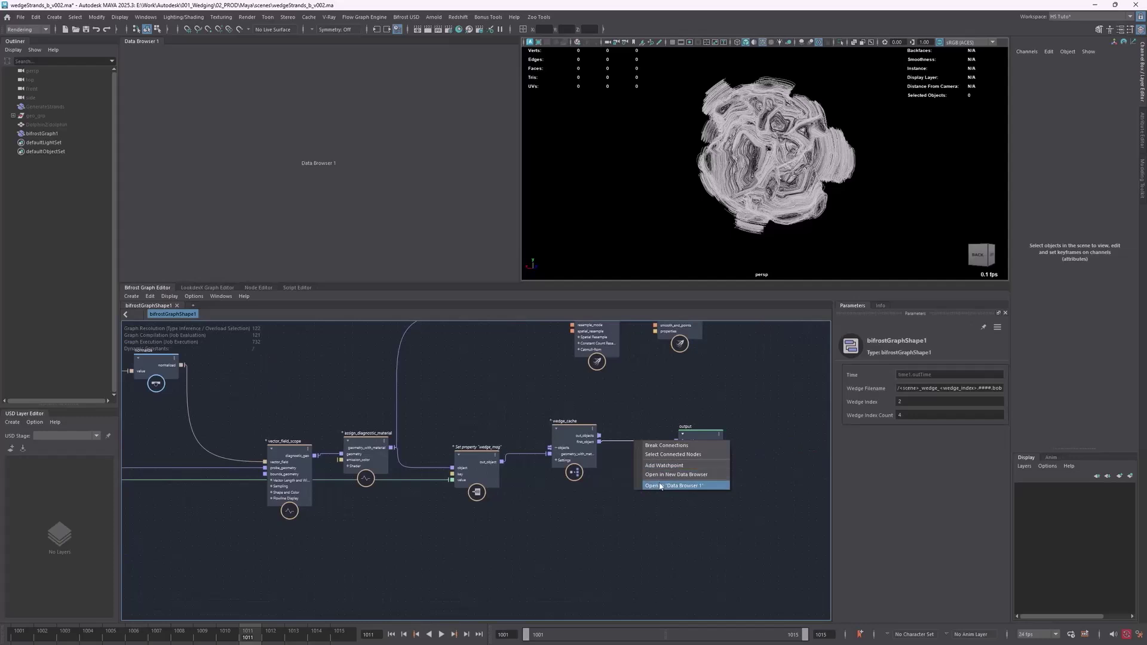
{"action": "left_click", "coordinate": [550, 525]}
{"action": "right_click", "coordinate": [522, 453]}
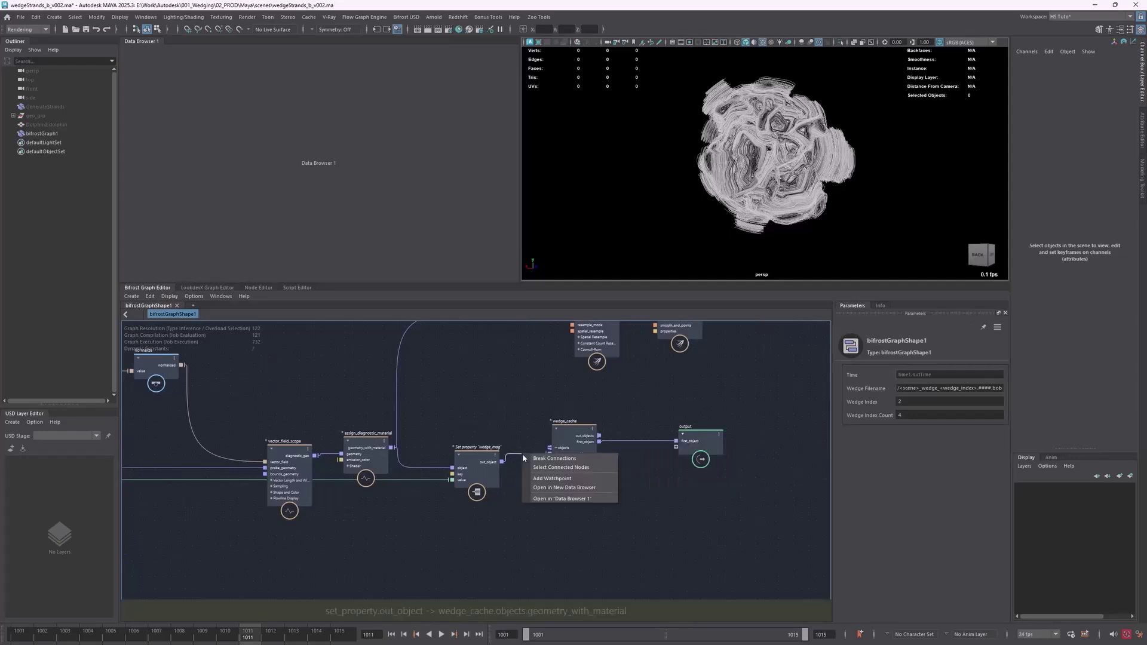
{"action": "left_click", "coordinate": [555, 498]}
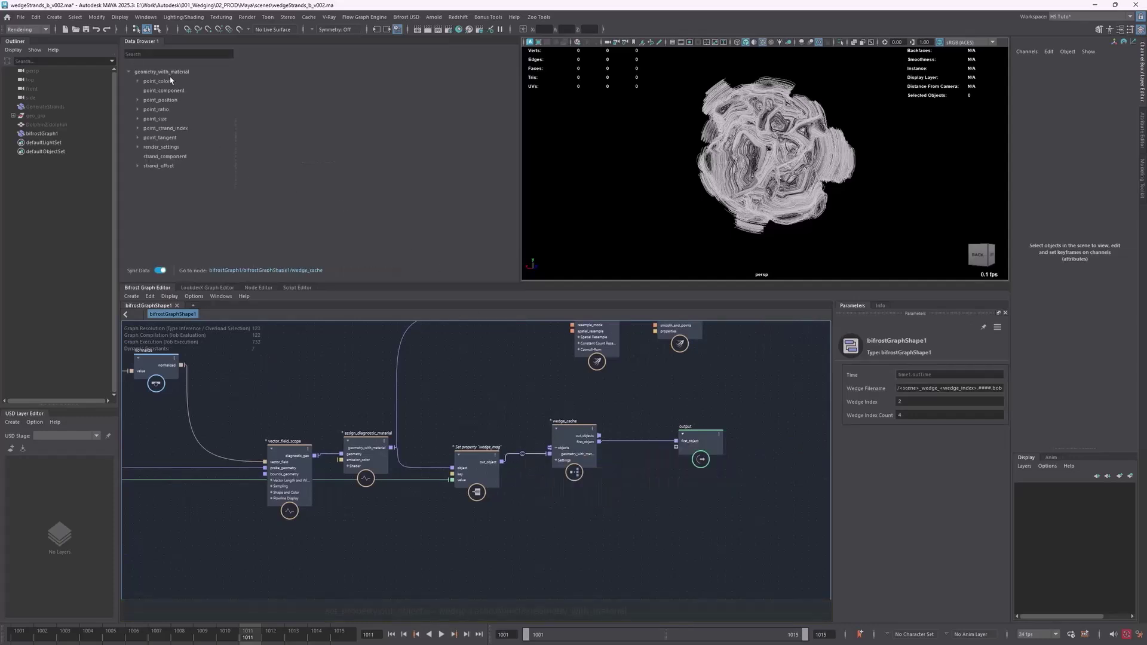
- Inspect the top-level properties of geometry_with_material and the value stored for wedge_mag
{"action": "left_click", "coordinate": [163, 82]}
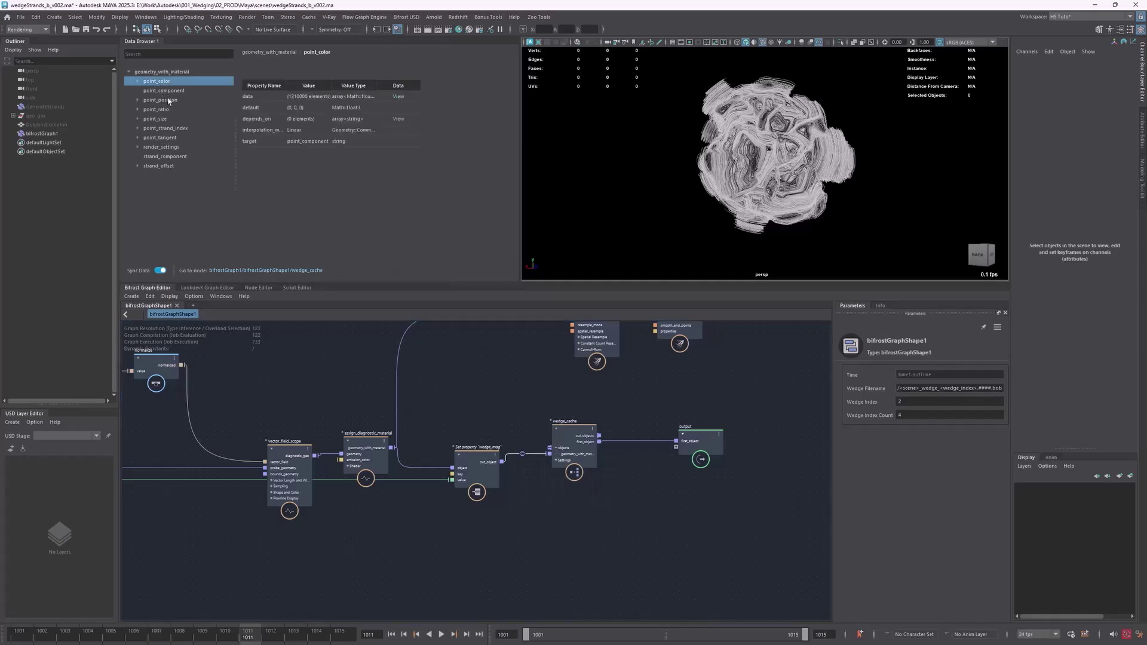
{"action": "left_click", "coordinate": [169, 72]}
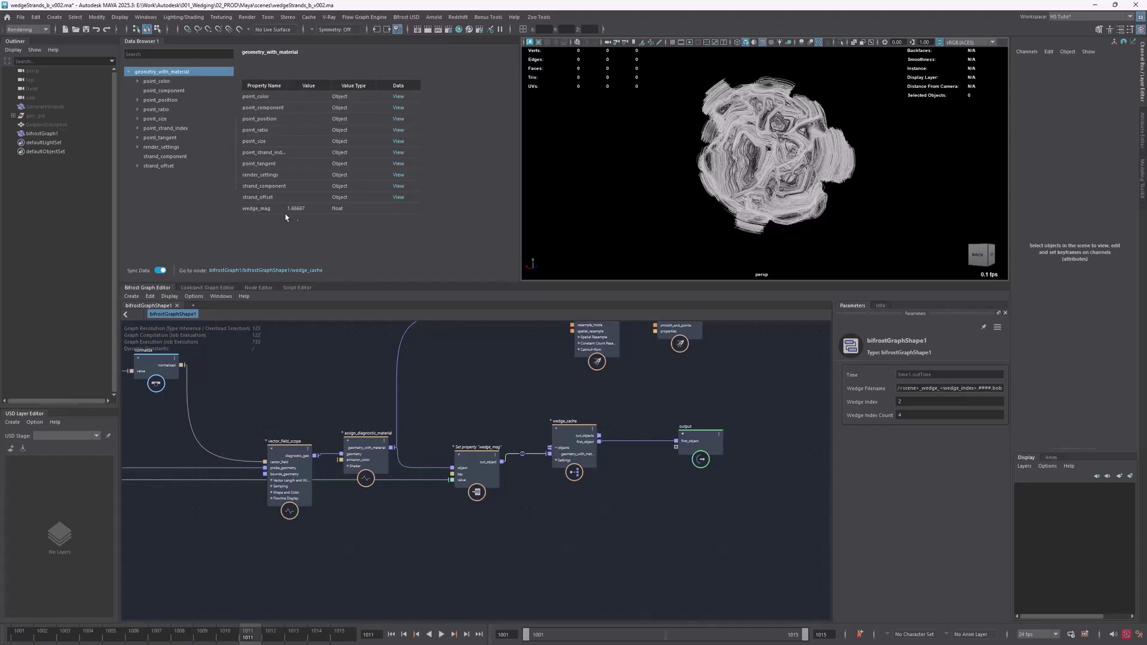
{"action": "left_click_drag", "start_coordinate": [245, 214], "coordinate": [295, 213]}
{"action": "left_click", "coordinate": [267, 215]}
{"action": "double_click", "coordinate": [293, 210]}
- Set the graph's Wedge Index to 3 with the wedge_mag property open in the data browser
{"action": "left_click", "coordinate": [918, 402]}
{"action": "type", "text": "3"}
{"action": "key", "text": "Return"}
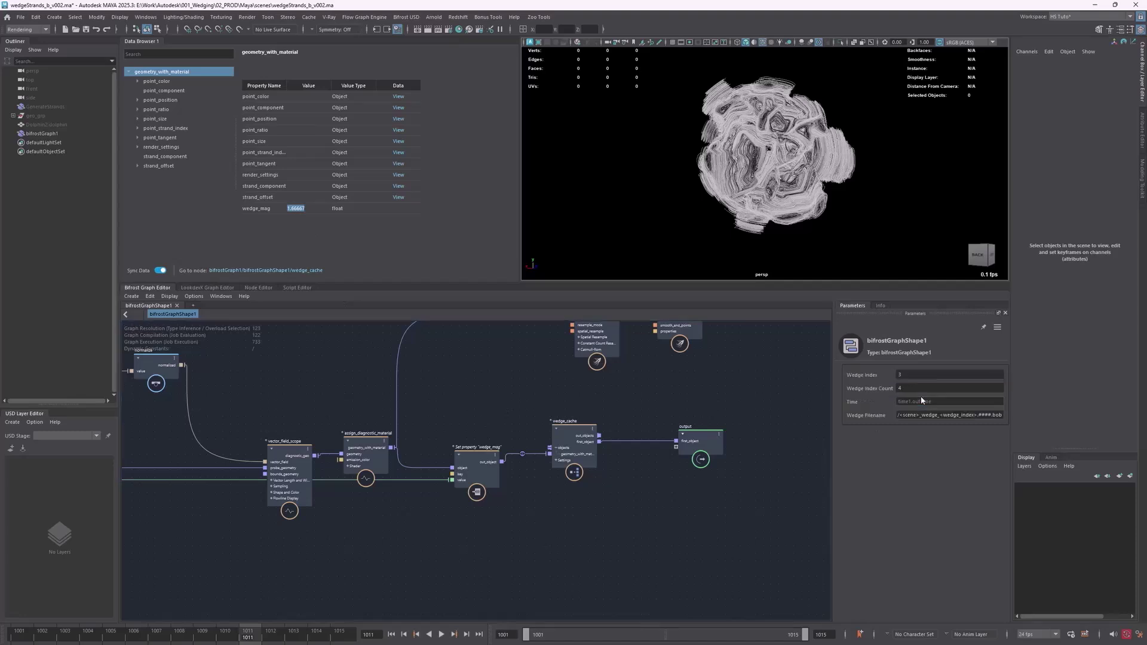
- Set the graph's Wedge Index to 1 at frame 1007, and move the timeline to frame 1006 to compare wedge_mag
{"action": "middle_click_drag", "start_coordinate": [260, 360], "coordinate": [375, 371], "text": "alt"}
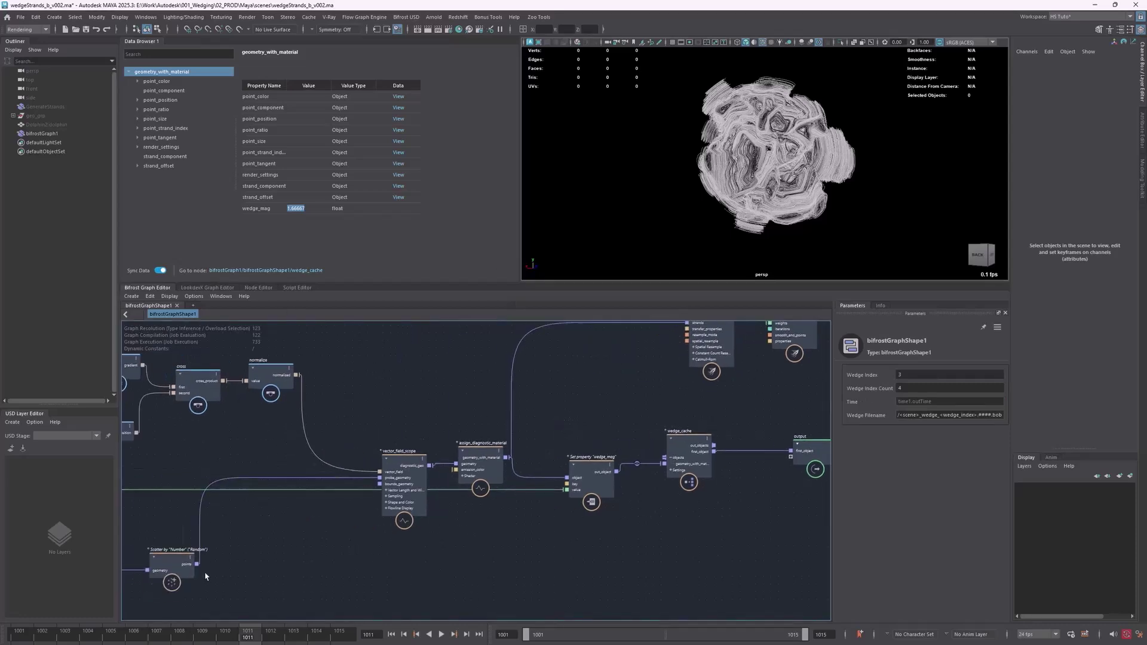
{"action": "left_click", "coordinate": [166, 638]}
{"action": "left_click", "coordinate": [939, 389]}
{"action": "left_click", "coordinate": [931, 375]}
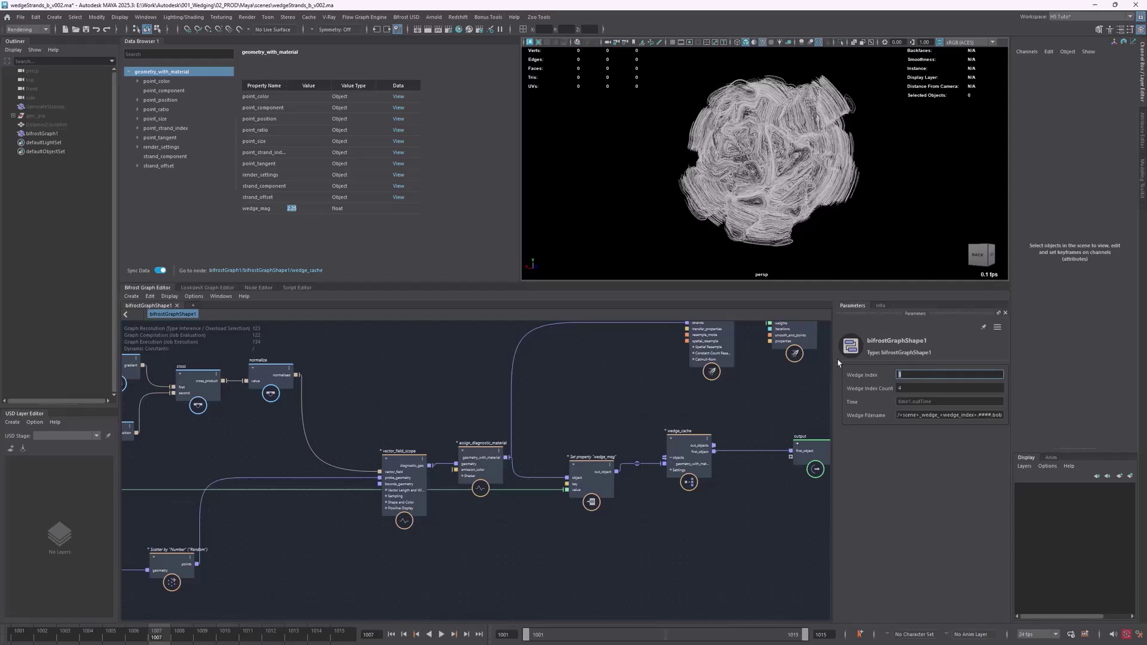
{"action": "type", "text": "1"}
{"action": "key", "text": "Return"}
{"action": "left_click", "coordinate": [403, 376]}
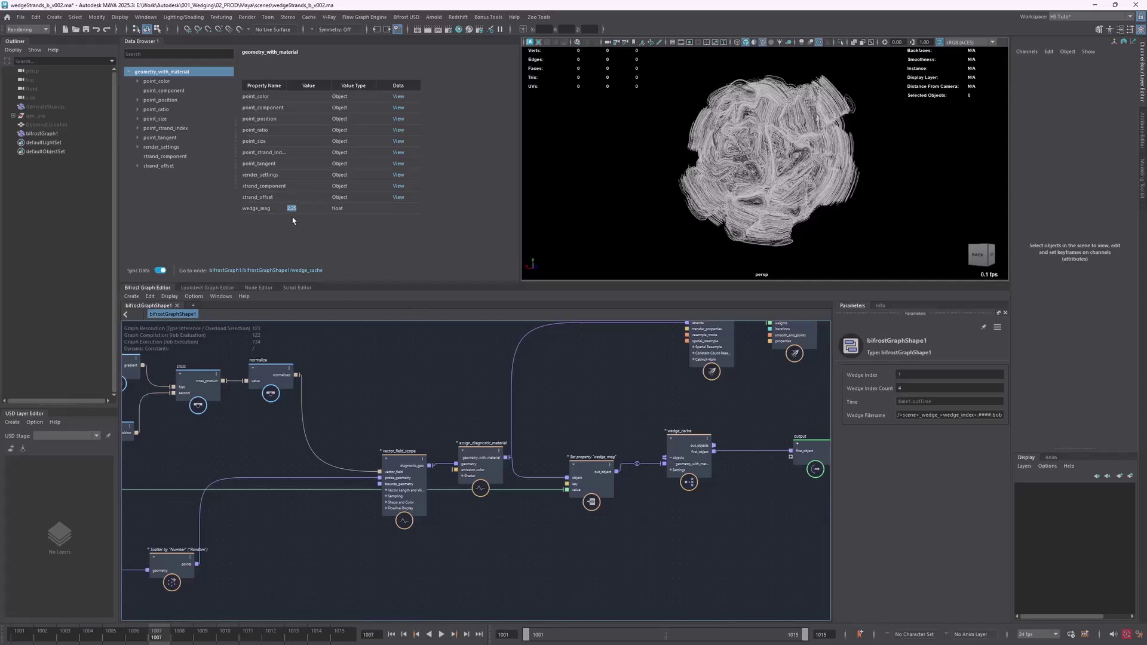
{"action": "middle_click_drag", "start_coordinate": [384, 376], "coordinate": [401, 382]}
{"action": "left_click", "coordinate": [128, 630]}
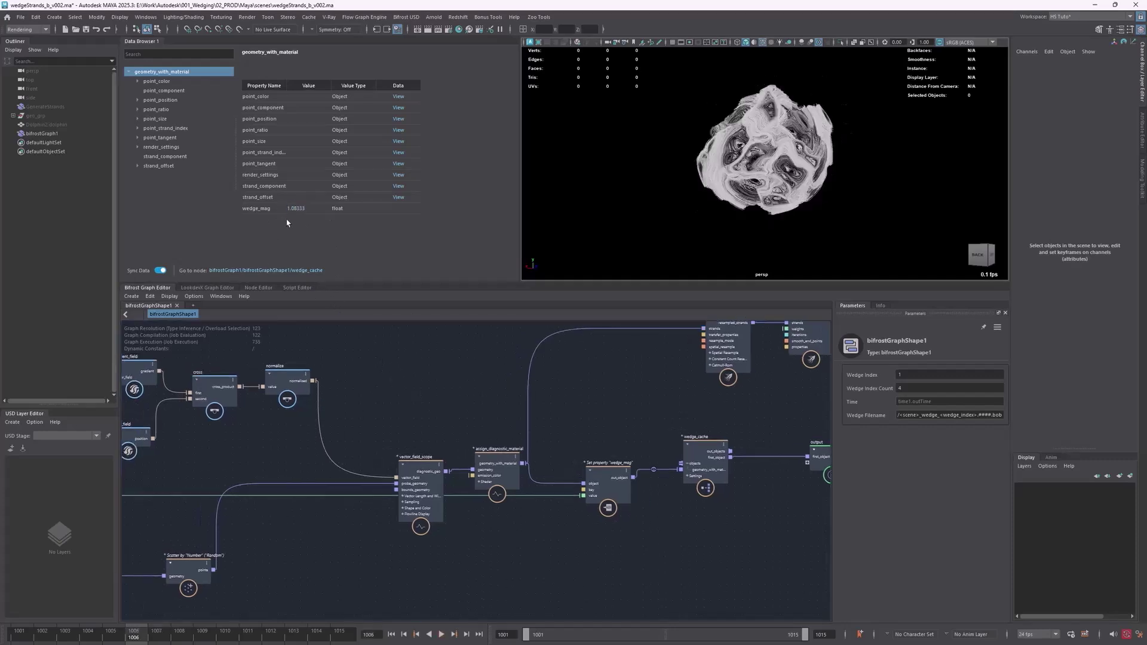
- Space out the wedge_mag set_property, wedge_cache and output nodes at the end of the graph
{"action": "middle_click_drag", "start_coordinate": [697, 395], "coordinate": [531, 393]}
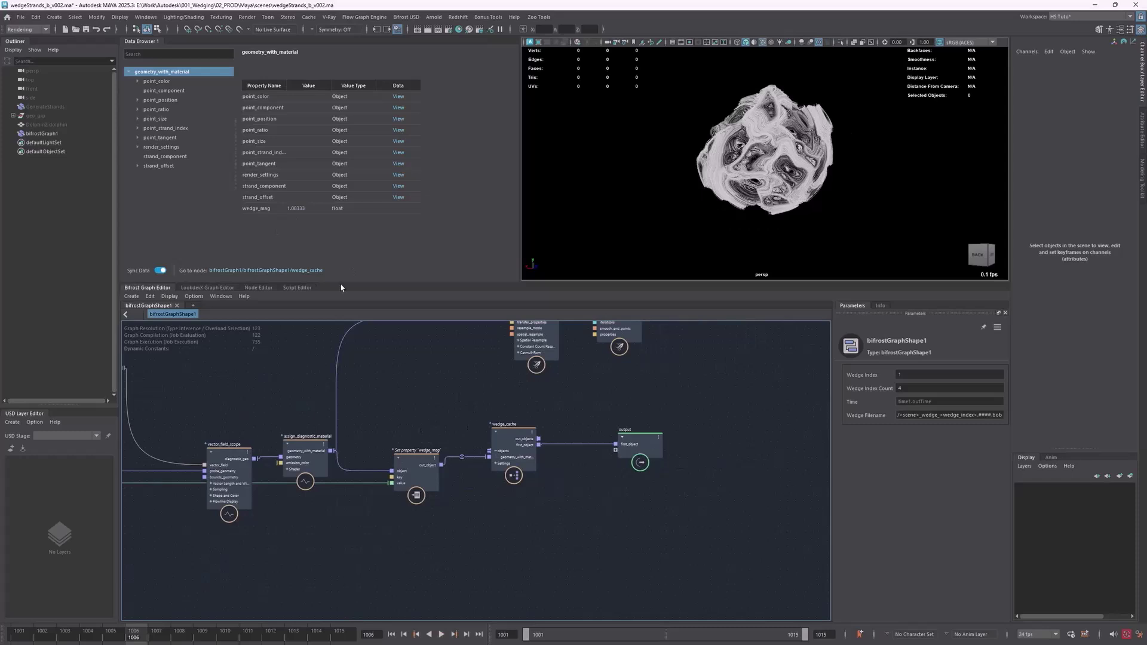
{"action": "left_click_drag", "start_coordinate": [417, 470], "coordinate": [407, 477]}
{"action": "left_click_drag", "start_coordinate": [506, 449], "coordinate": [515, 463]}
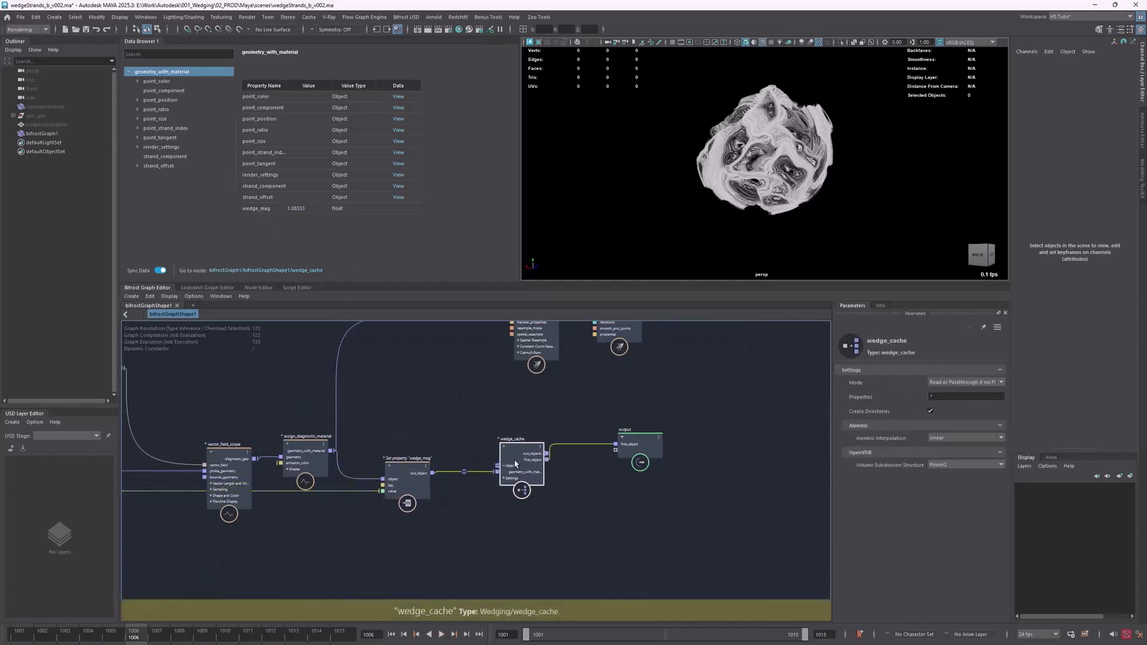
{"action": "left_click_drag", "start_coordinate": [629, 445], "coordinate": [636, 455]}
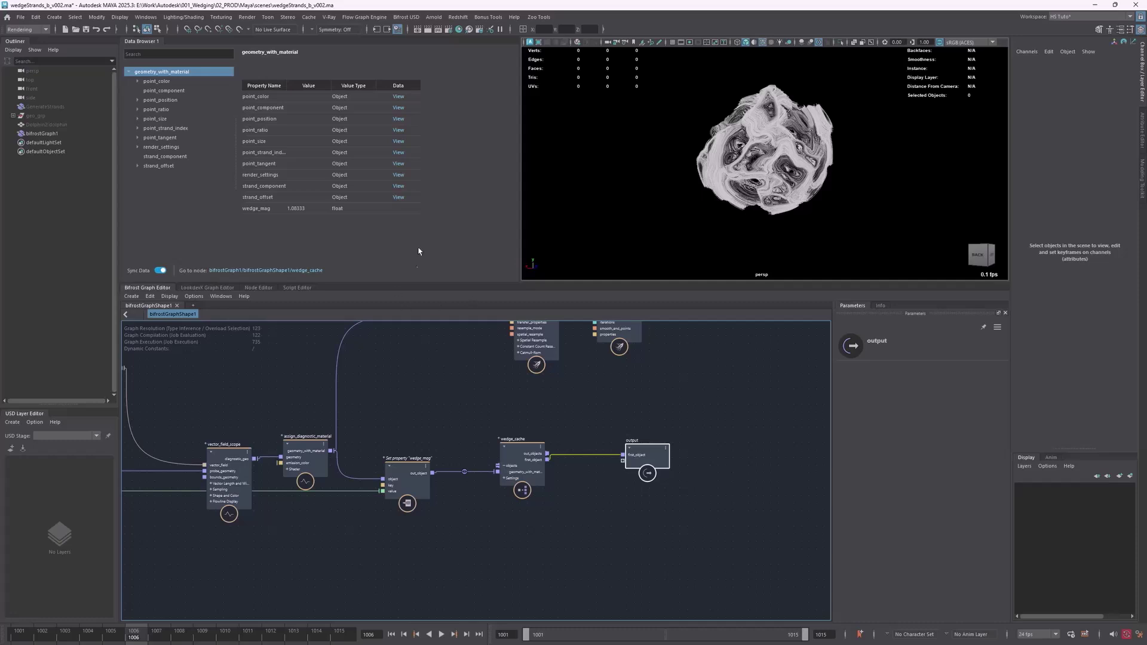
- Review the upstream wedge_parameter nodes and the add node feeding the turbulence seed, and return the timeline to frame 1001
{"action": "middle_click_drag", "start_coordinate": [488, 415], "coordinate": [827, 466]}
{"action": "middle_click_drag", "start_coordinate": [389, 368], "coordinate": [770, 454]}
{"action": "mouse_move", "coordinate": [400, 410]}
{"action": "middle_mouse_down"}
{"action": "mouse_move", "coordinate": [486, 450]}
{"action": "mouse_move", "coordinate": [486, 462]}
{"action": "mouse_move", "coordinate": [409, 427]}
{"action": "middle_mouse_up"}
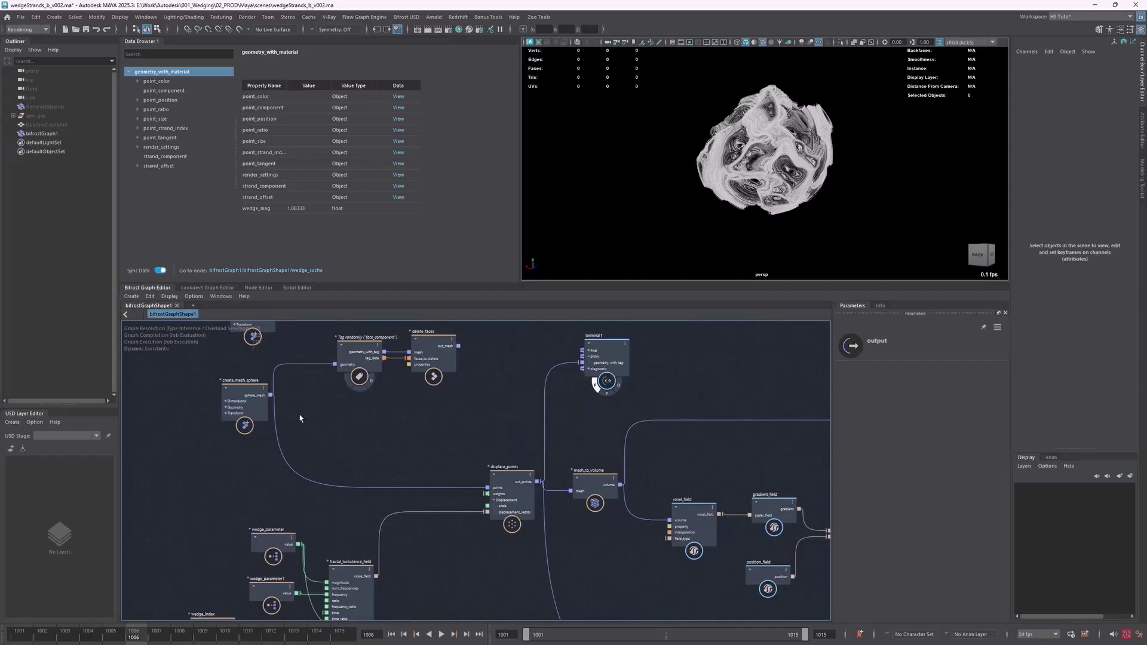
{"action": "middle_click_drag", "start_coordinate": [384, 474], "coordinate": [256, 357]}
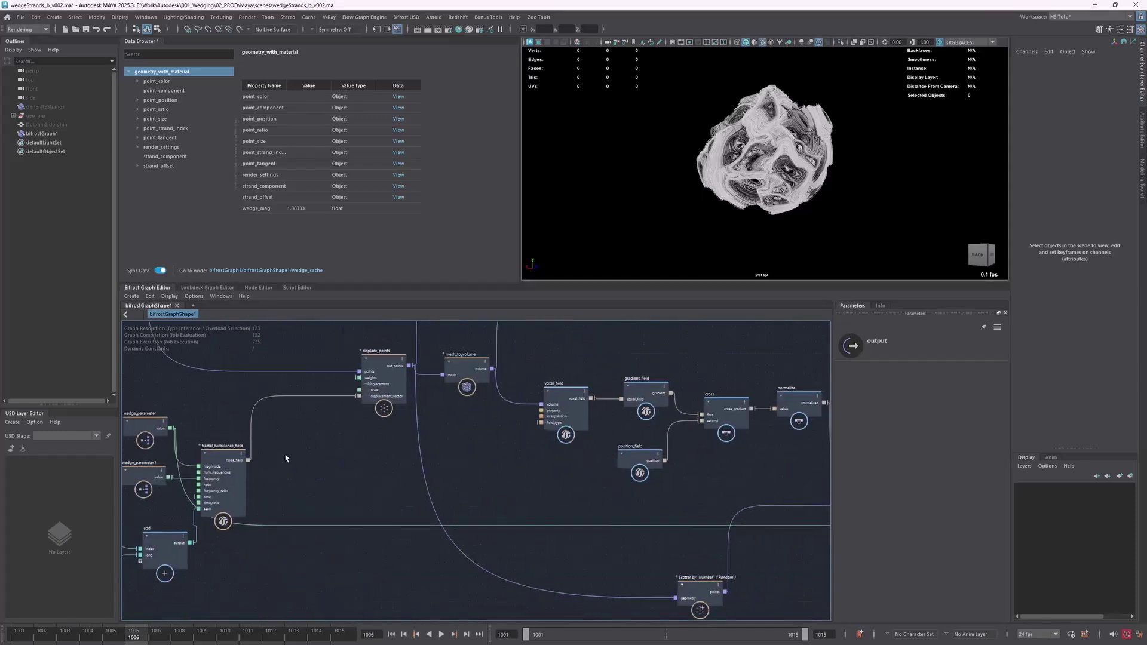
{"action": "middle_click_drag", "start_coordinate": [157, 478], "coordinate": [196, 478]}
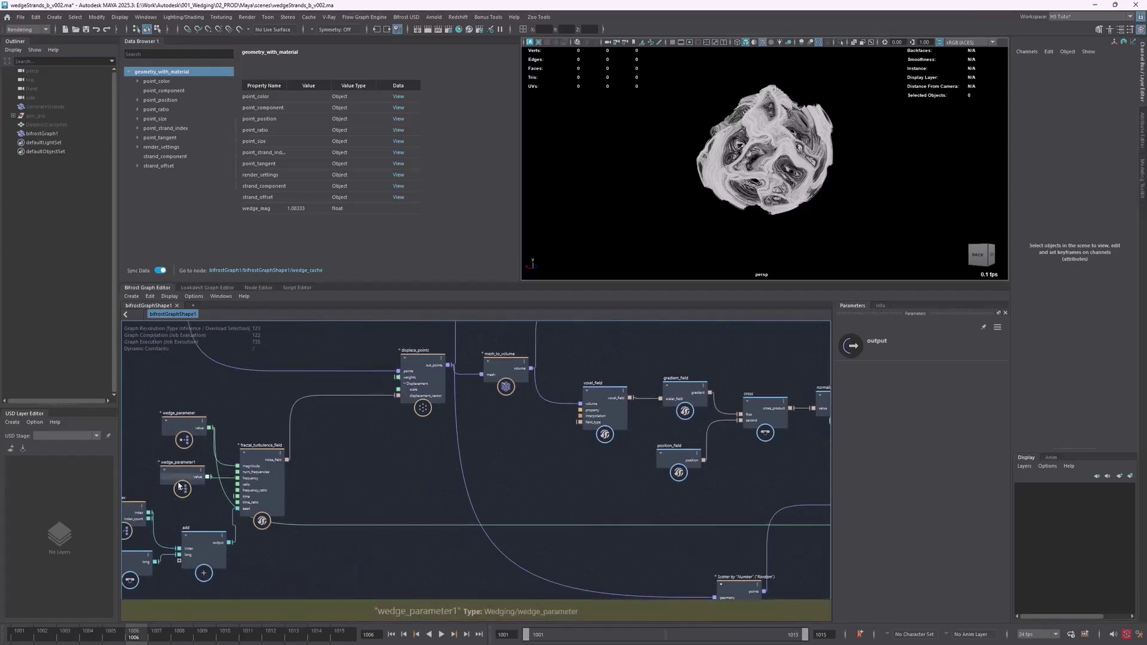
{"action": "middle_click_drag", "start_coordinate": [672, 512], "coordinate": [801, 448]}
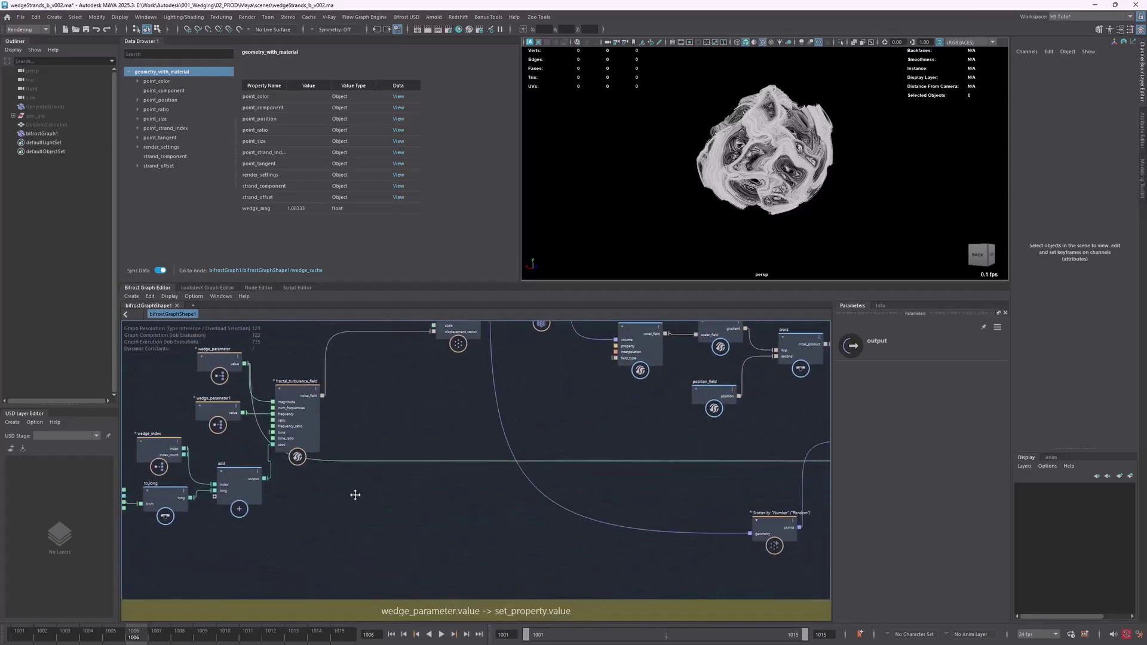
{"action": "left_click", "coordinate": [302, 481]}
{"action": "left_click_drag", "start_coordinate": [302, 477], "coordinate": [301, 477]}
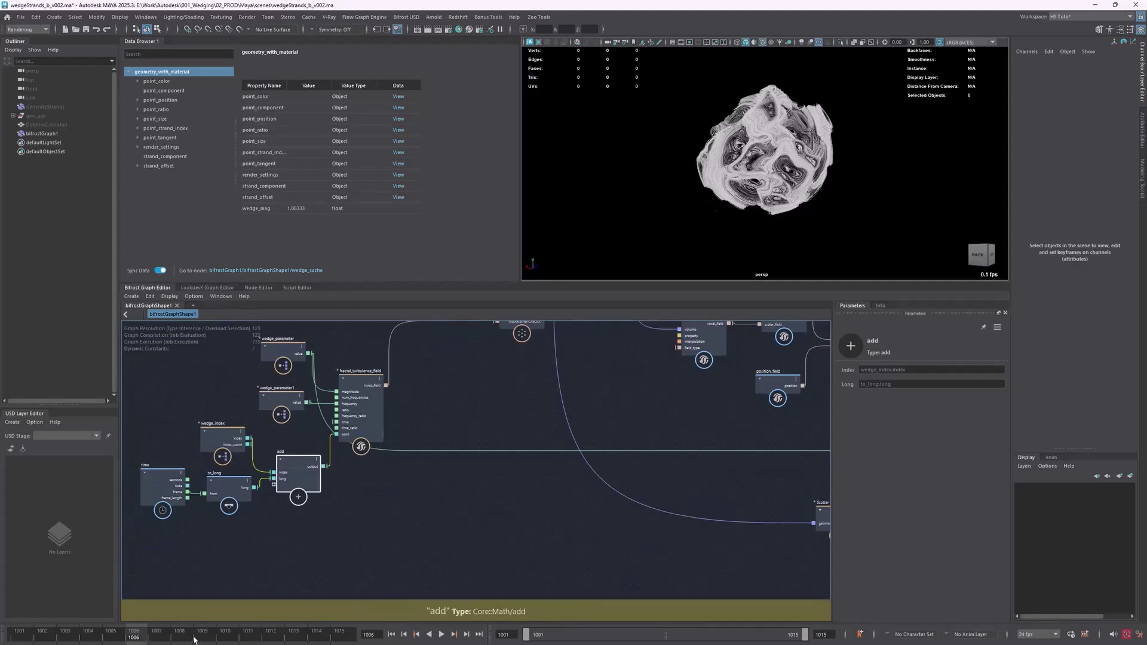
{"action": "key", "text": "alt+v"}
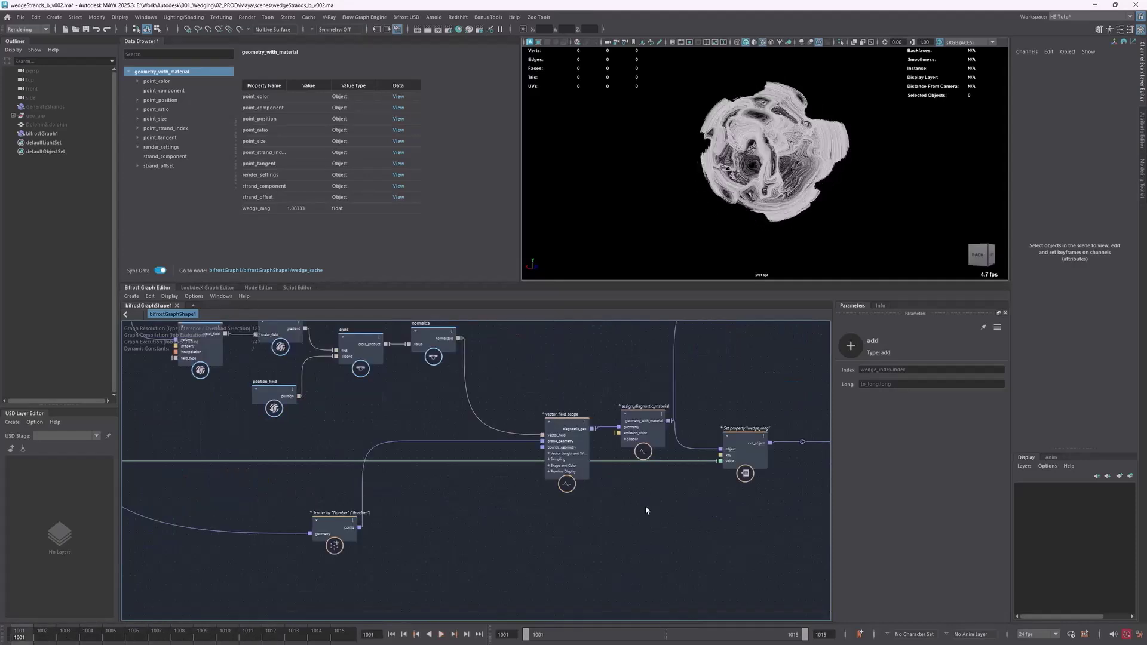
- Inspect the set_property key, the file extension in the graph's Wedge Filename, and the wedge_cache settings
{"action": "middle_click_drag", "start_coordinate": [647, 512], "coordinate": [430, 536]}
{"action": "left_click_drag", "start_coordinate": [552, 471], "coordinate": [558, 471]}
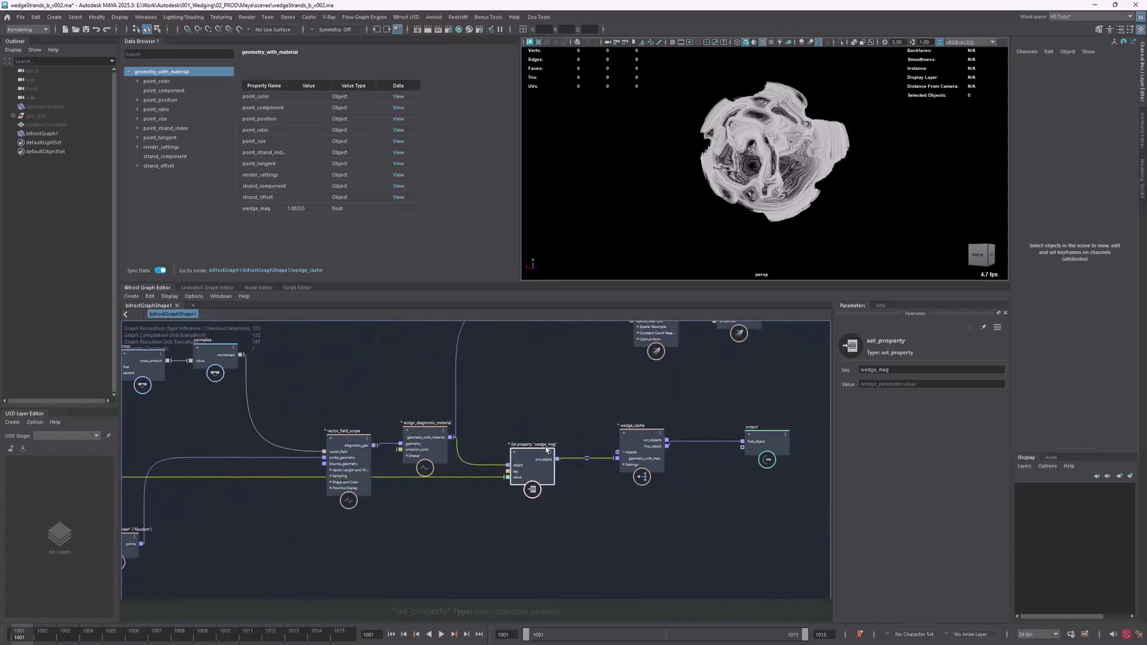
{"action": "left_click", "coordinate": [618, 443]}
{"action": "left_click", "coordinate": [823, 396]}
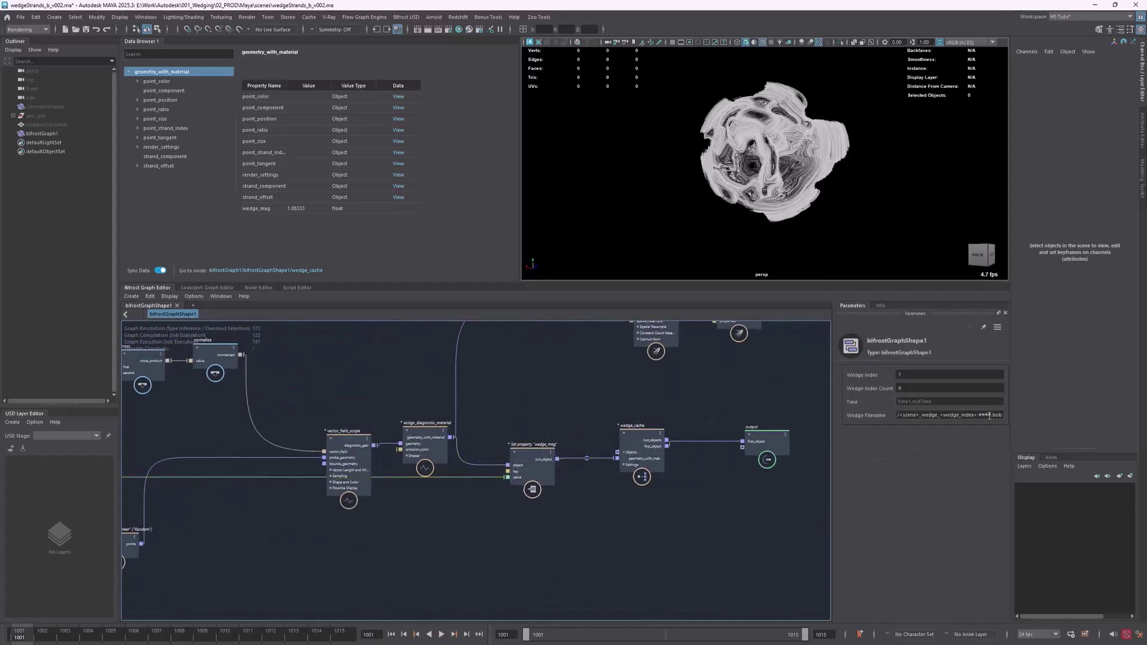
{"action": "left_click_drag", "start_coordinate": [991, 414], "coordinate": [1003, 416]}
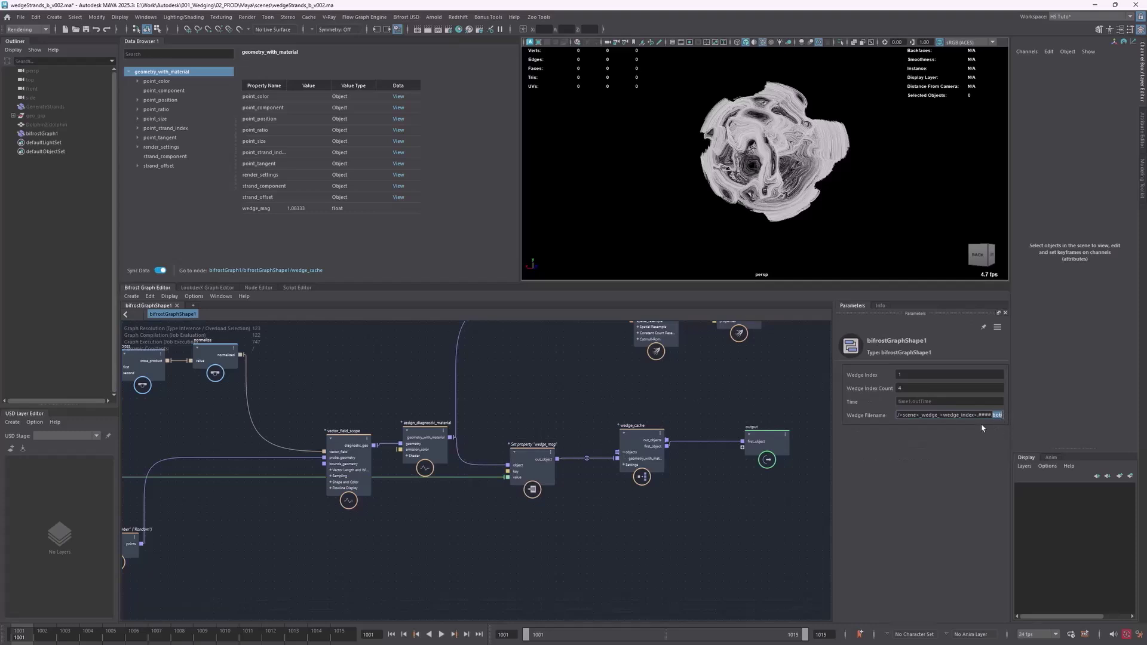
{"action": "left_click", "coordinate": [639, 445]}
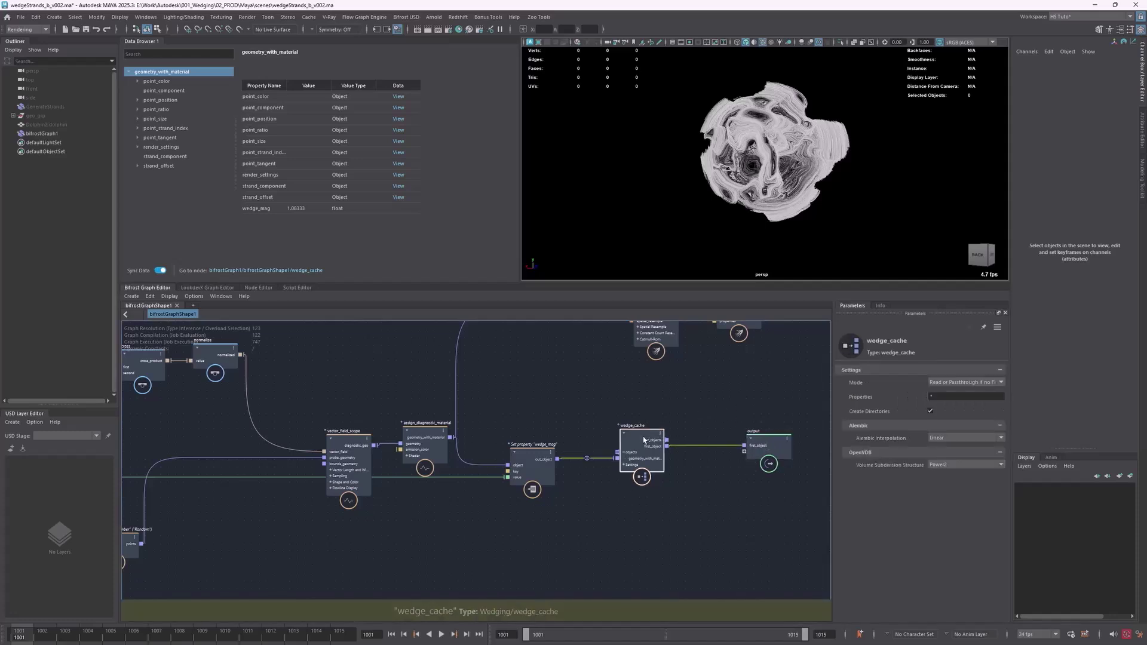
- Create a new Flow Wedging job with bifrostGraphShape1 as its graph shape
{"action": "left_click", "coordinate": [377, 18]}
{"action": "mouse_move", "coordinate": [399, 56]}
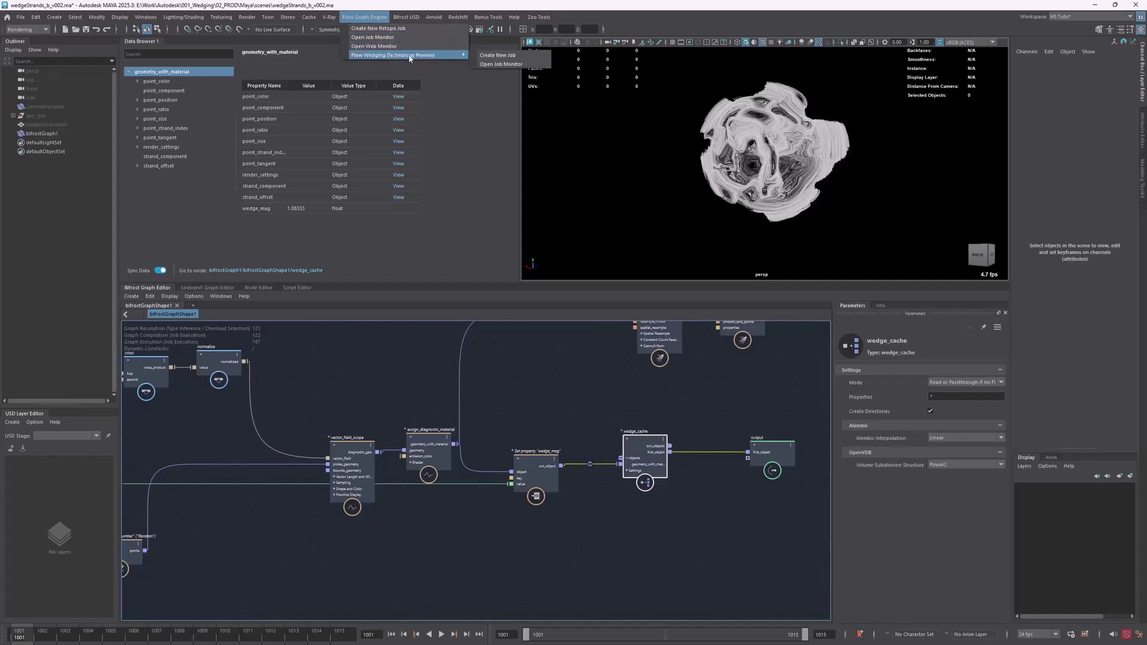
{"action": "left_click", "coordinate": [515, 56]}
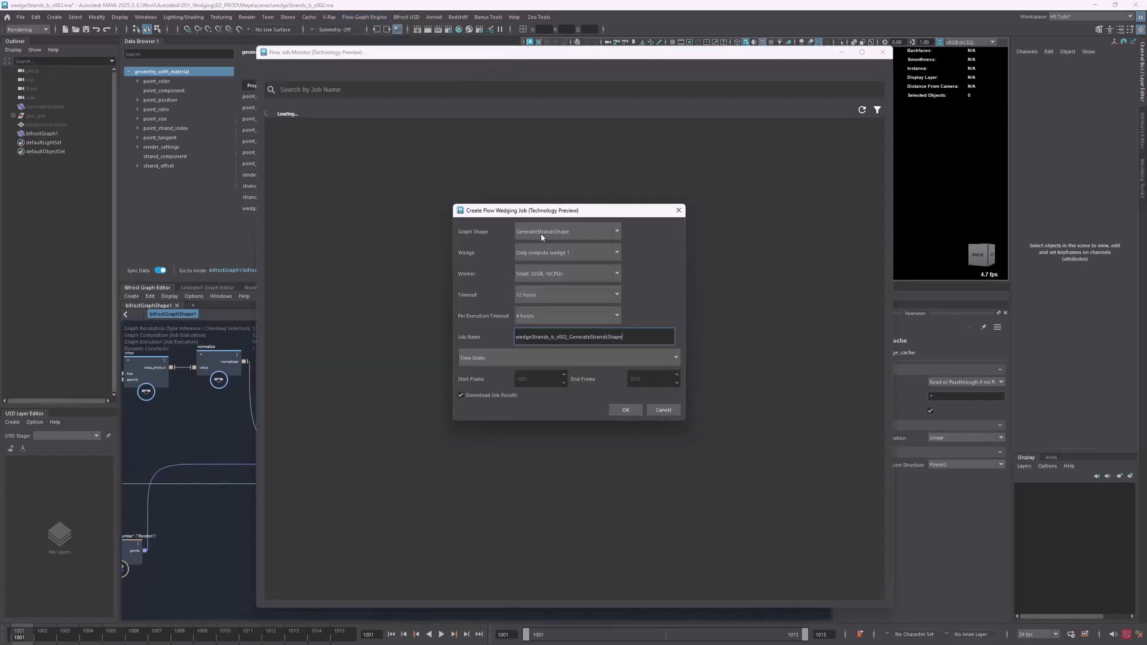
{"action": "left_click", "coordinate": [542, 232]}
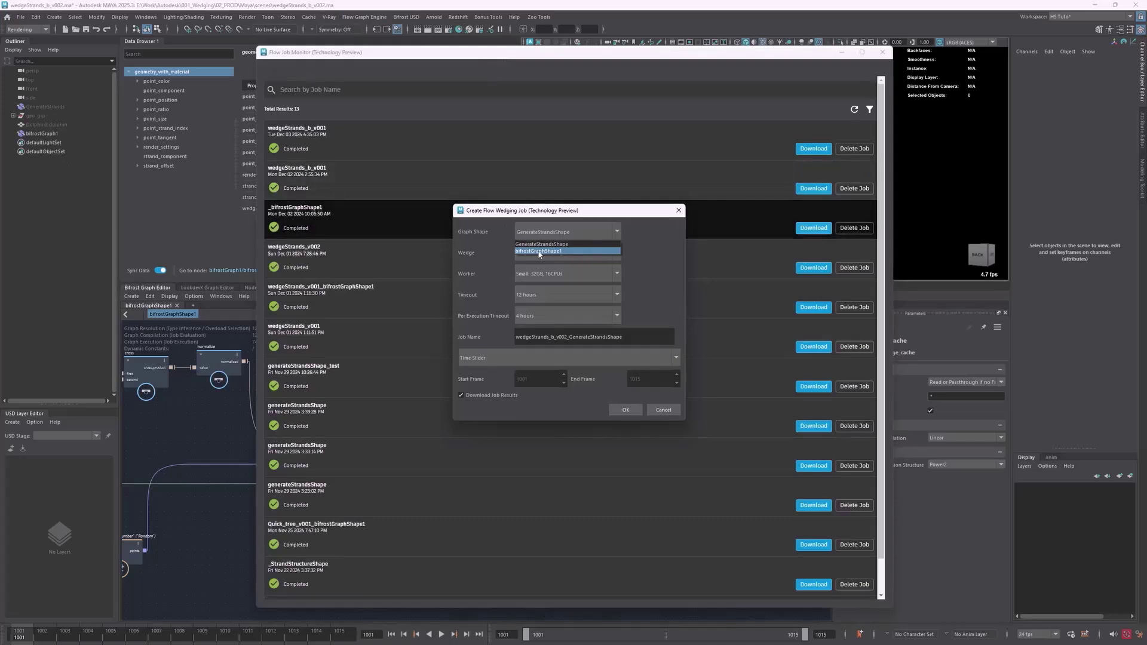
{"action": "left_click", "coordinate": [538, 252]}
- Set the job to compute all 4 wedges on a Large worker with 120GB and 16CPUs
{"action": "left_click", "coordinate": [546, 257]}
{"action": "left_click", "coordinate": [544, 273]}
{"action": "left_click", "coordinate": [540, 276]}
{"action": "left_click", "coordinate": [540, 299]}
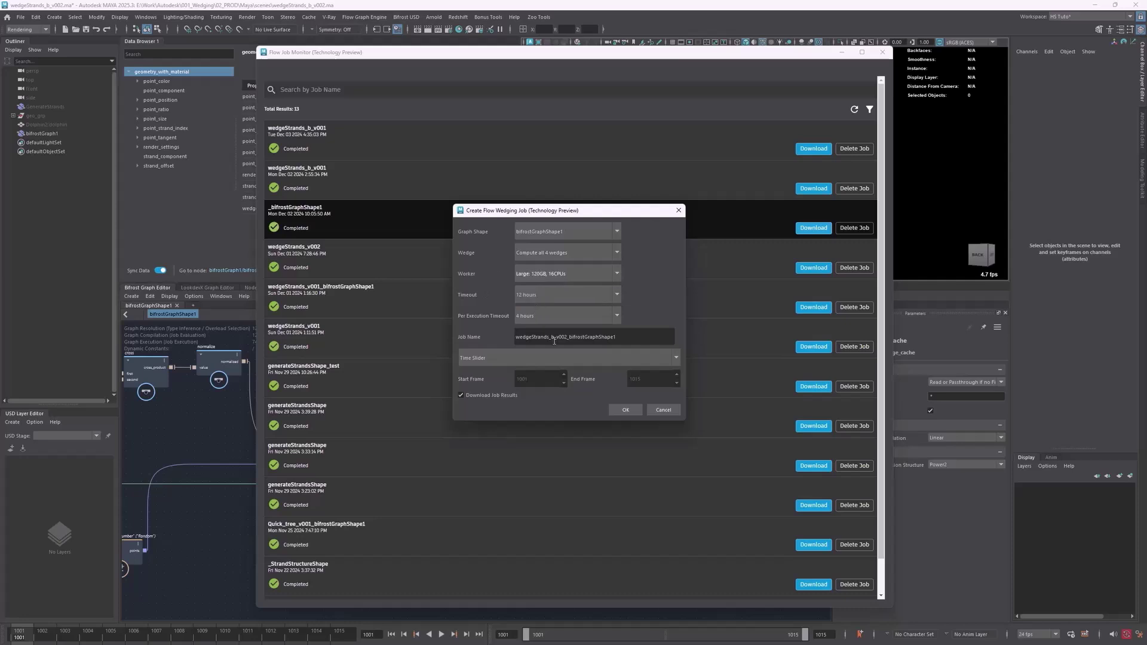
- Name the job wedgeStrands_b_v002, give it a custom frame range from 1001 to 1005, and submit it
{"action": "left_click_drag", "start_coordinate": [566, 337], "coordinate": [649, 338]}
{"action": "key", "text": "BackSpace"}
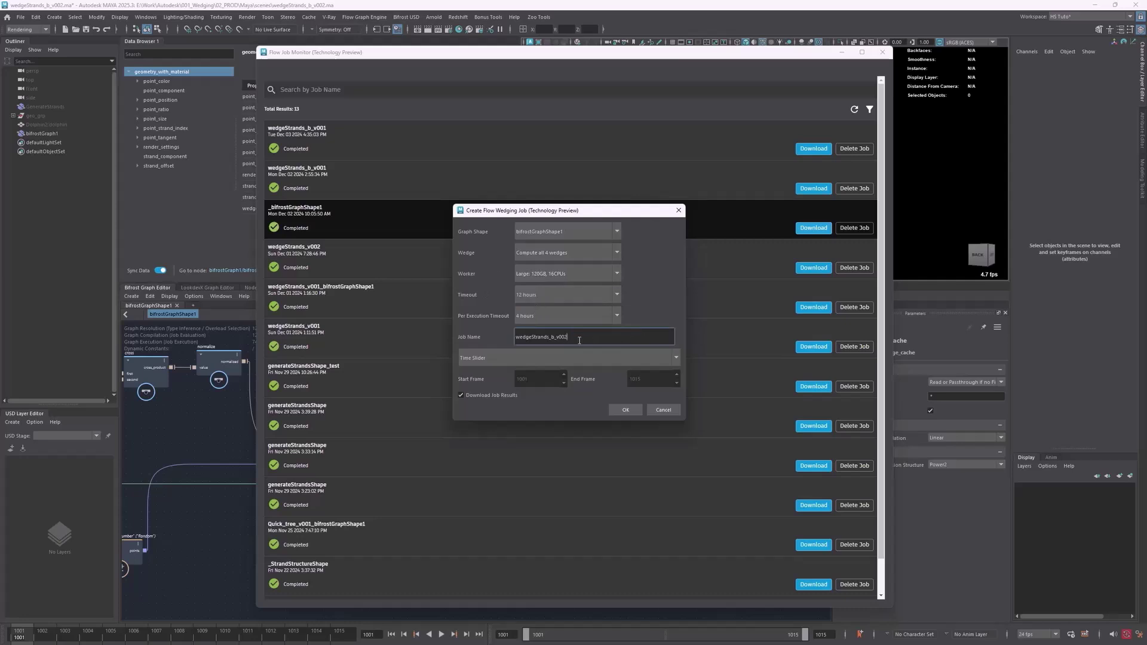
{"action": "left_click", "coordinate": [510, 358]}
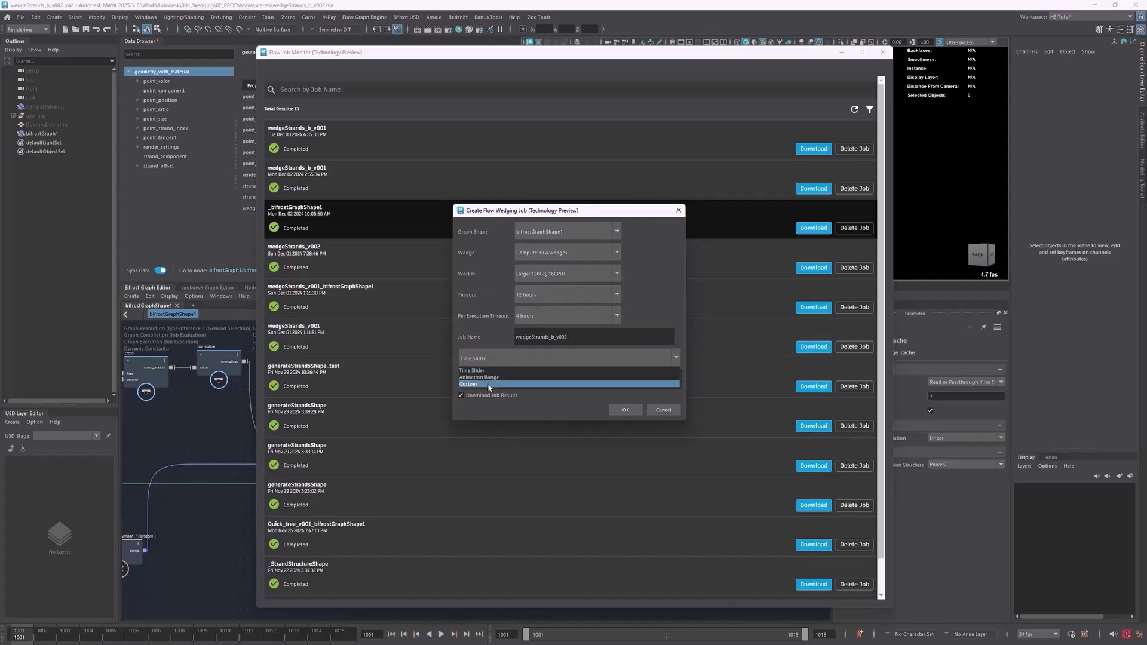
{"action": "left_click", "coordinate": [488, 384]}
{"action": "left_click", "coordinate": [637, 381]}
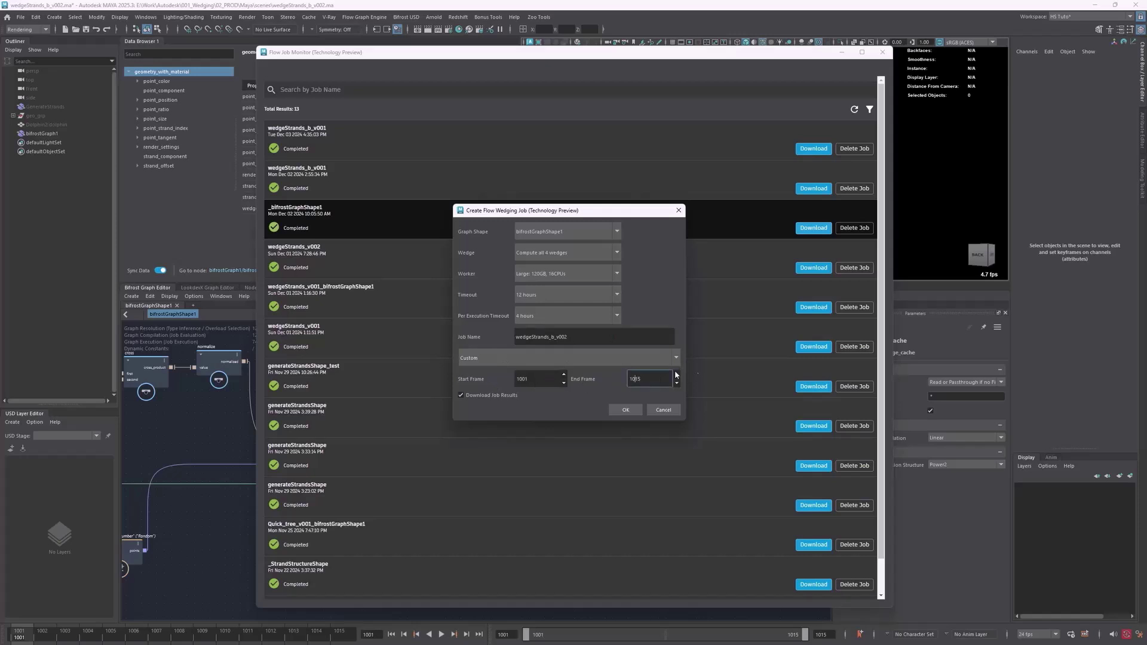
{"action": "type", "text": "0"}
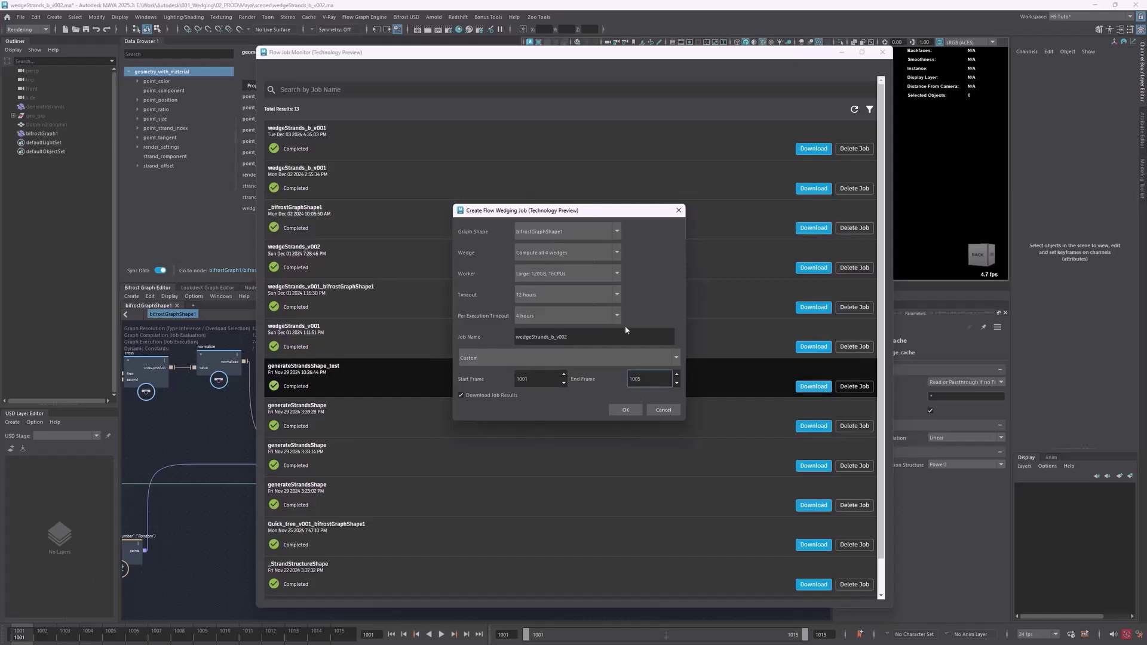
{"action": "left_click", "coordinate": [624, 410]}
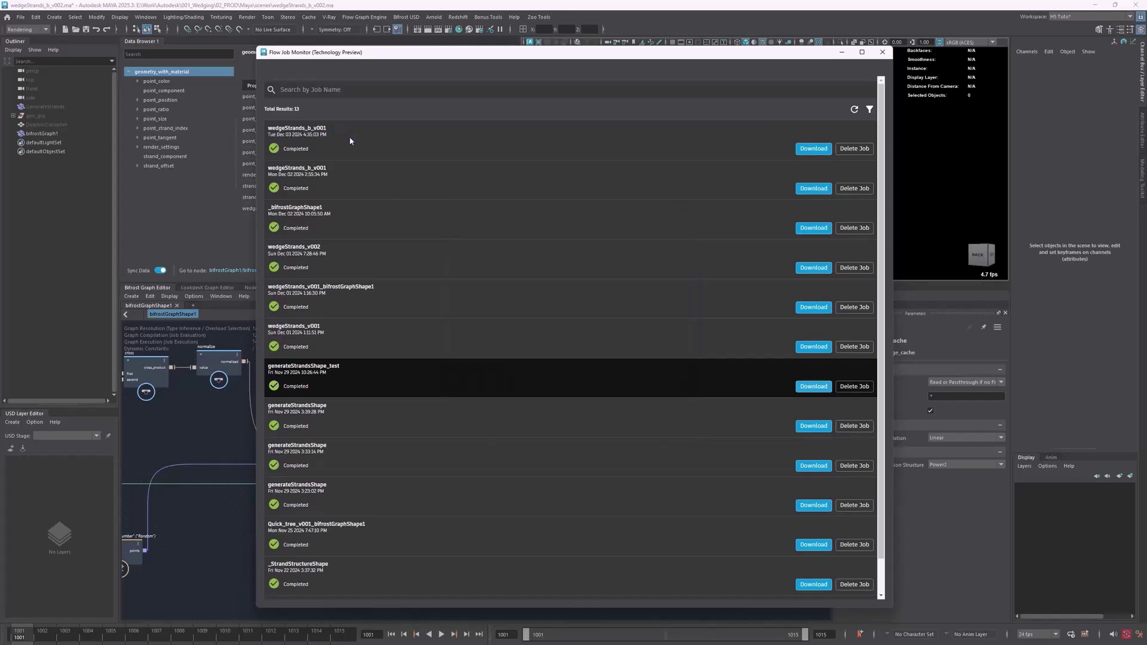
- Check the progress of the individual wedges in the wedgeStrands_b_v002 job, and close the job monitor
{"action": "left_click_drag", "start_coordinate": [576, 57], "coordinate": [536, 56]}
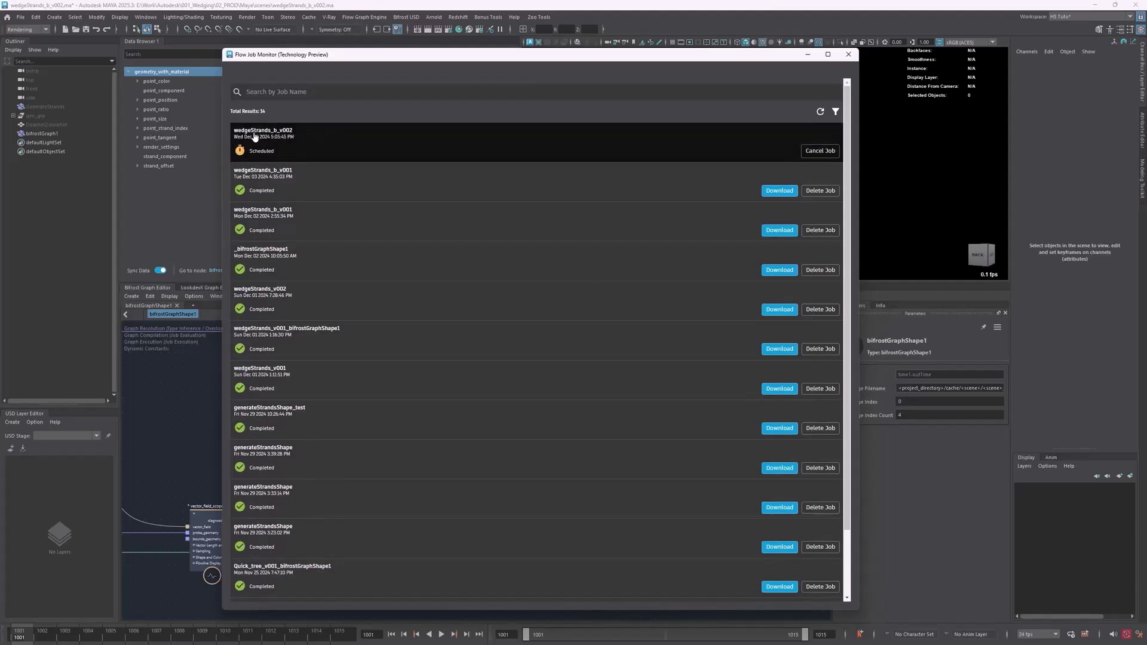
{"action": "left_click", "coordinate": [316, 144]}
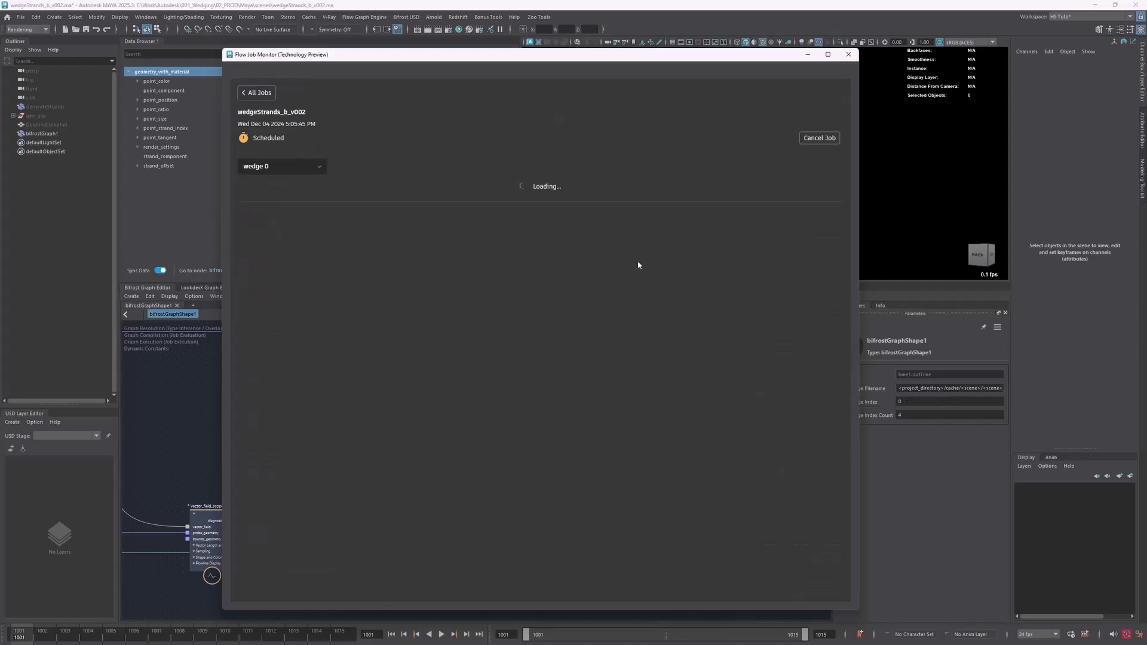
{"action": "left_click", "coordinate": [307, 167]}
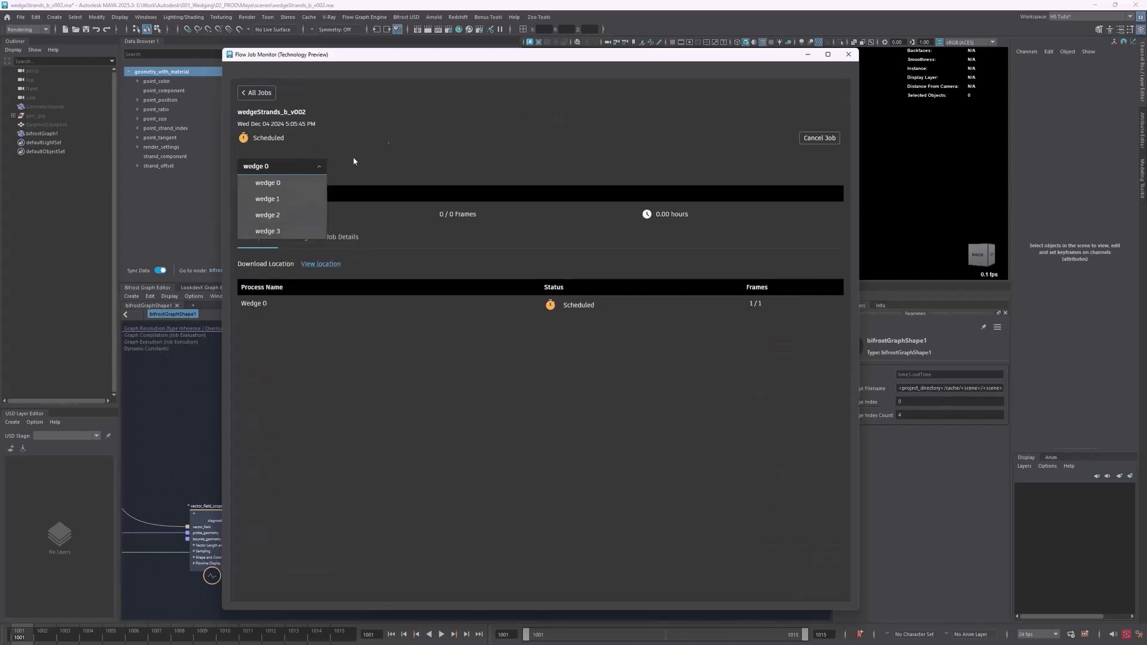
{"action": "left_click", "coordinate": [325, 189]}
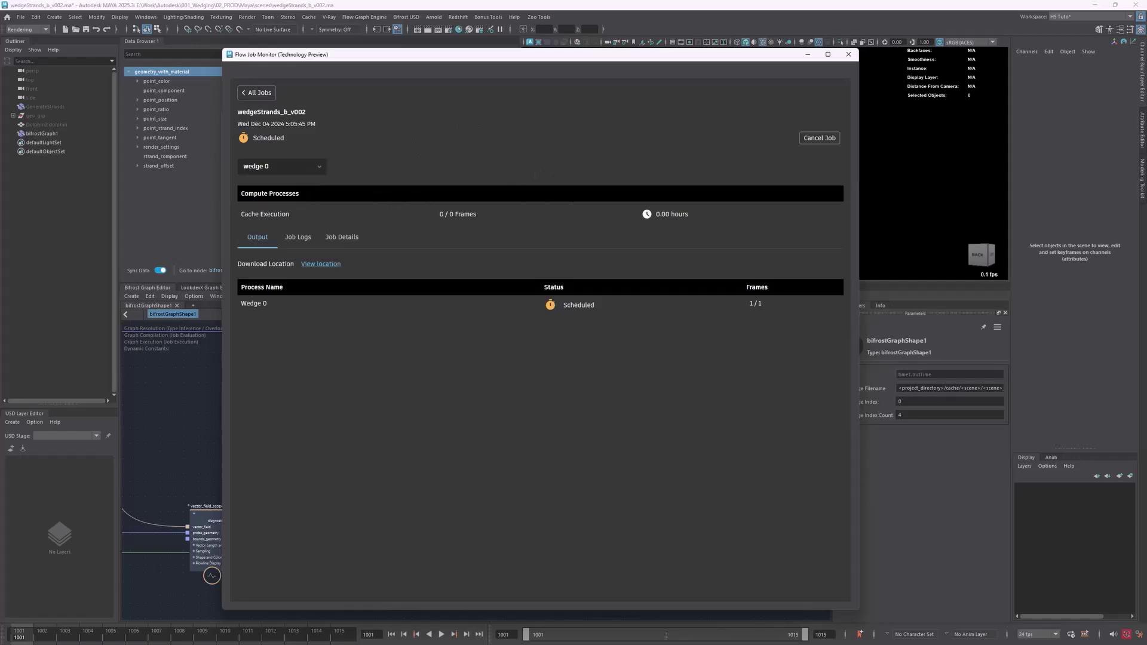
{"action": "left_click", "coordinate": [305, 173]}
{"action": "left_click", "coordinate": [303, 178]}
{"action": "left_click", "coordinate": [307, 169]}
{"action": "left_click", "coordinate": [293, 215]}
{"action": "left_click", "coordinate": [305, 171]}
{"action": "left_click", "coordinate": [291, 213]}
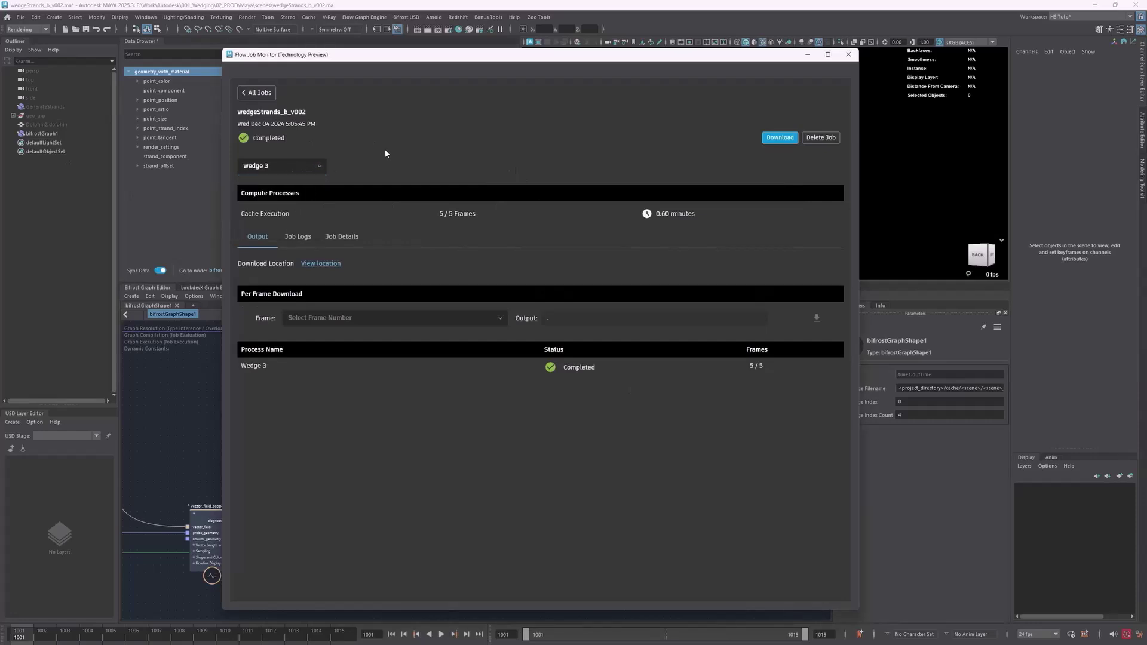
{"action": "left_click", "coordinate": [259, 94]}
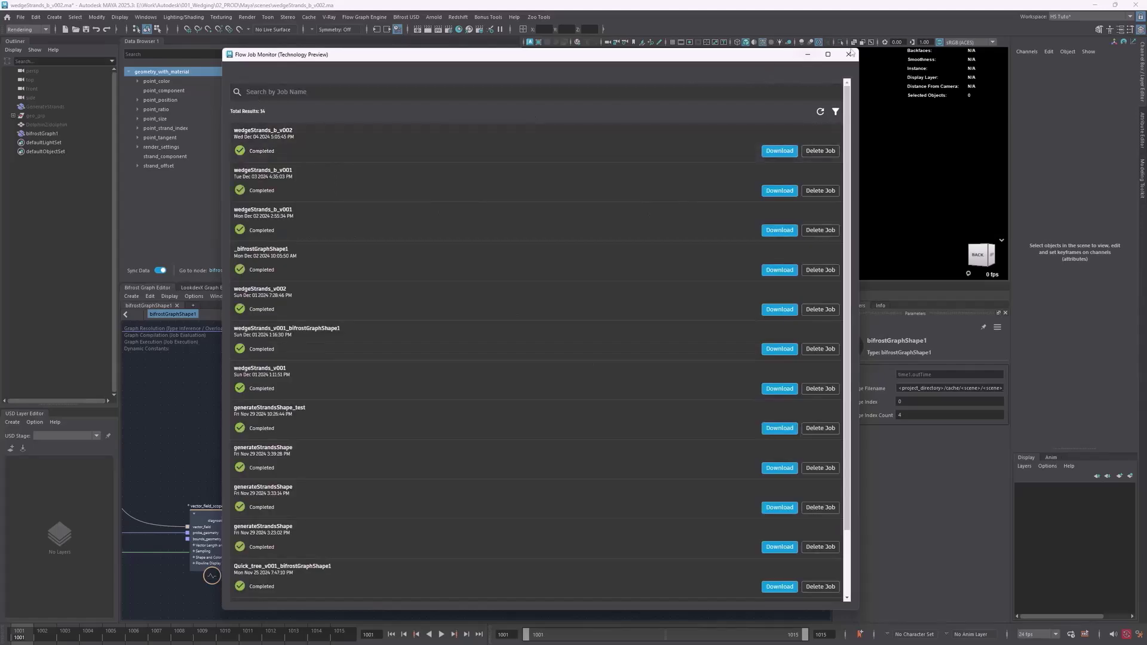
{"action": "left_click", "coordinate": [848, 54]}
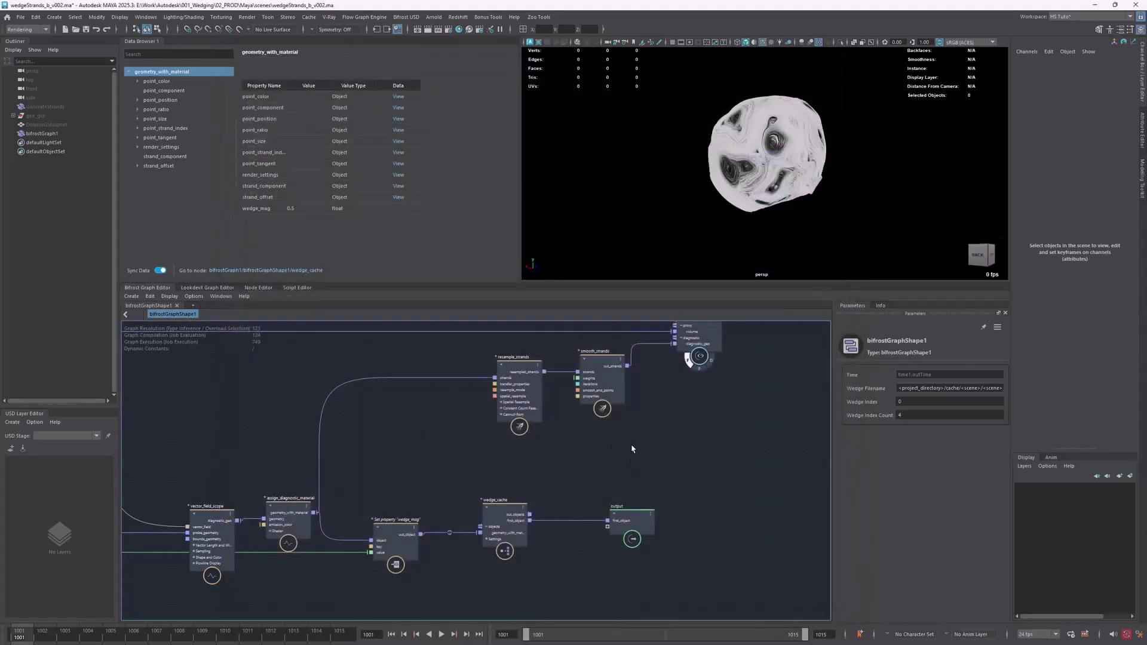
- Connect wedge_cache's first_object output to the strands input of resample_strands, and shift wedge_cache closer to the set_property node
{"action": "middle_click_drag", "start_coordinate": [629, 445], "coordinate": [627, 455], "text": "alt"}
{"action": "left_click_drag", "start_coordinate": [529, 532], "coordinate": [494, 389]}
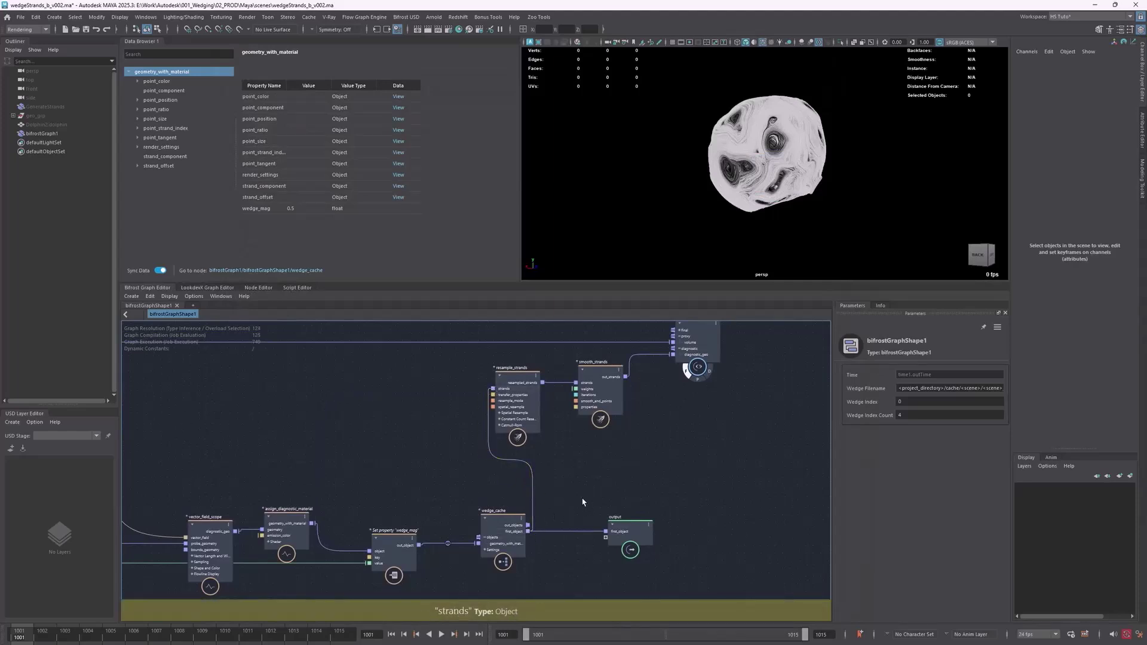
{"action": "left_click_drag", "start_coordinate": [505, 541], "coordinate": [479, 540]}
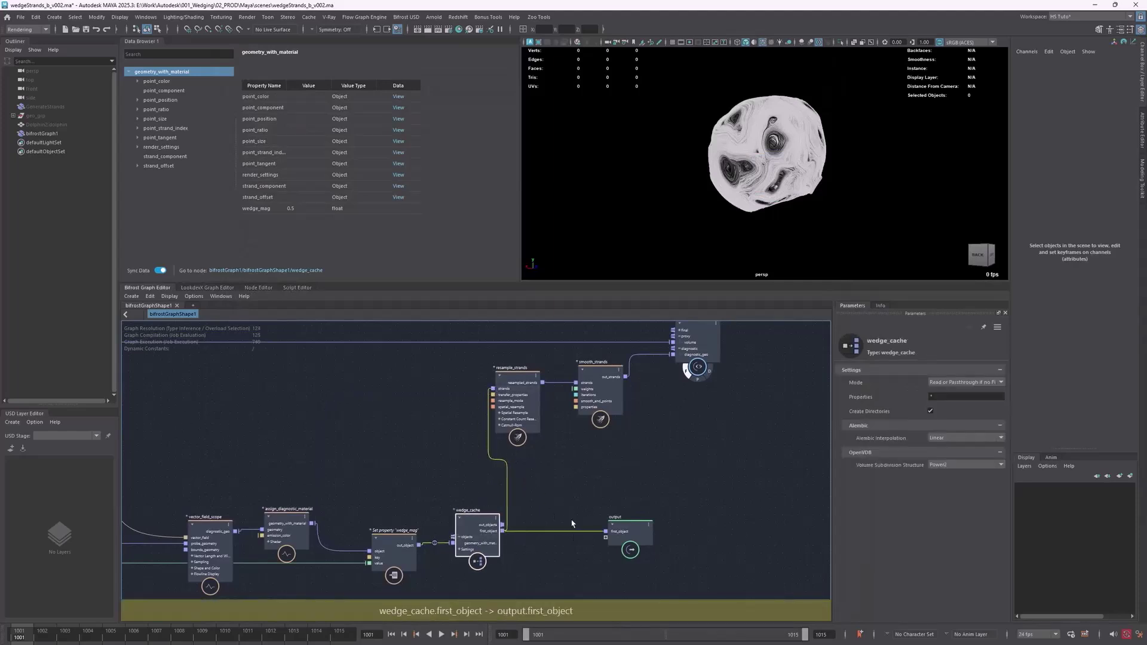
- Remove the wedge_cache link to the output node, and play back the cached strands through the terminal's diagnostic output
{"action": "left_click_drag", "start_coordinate": [574, 542], "coordinate": [574, 545]}
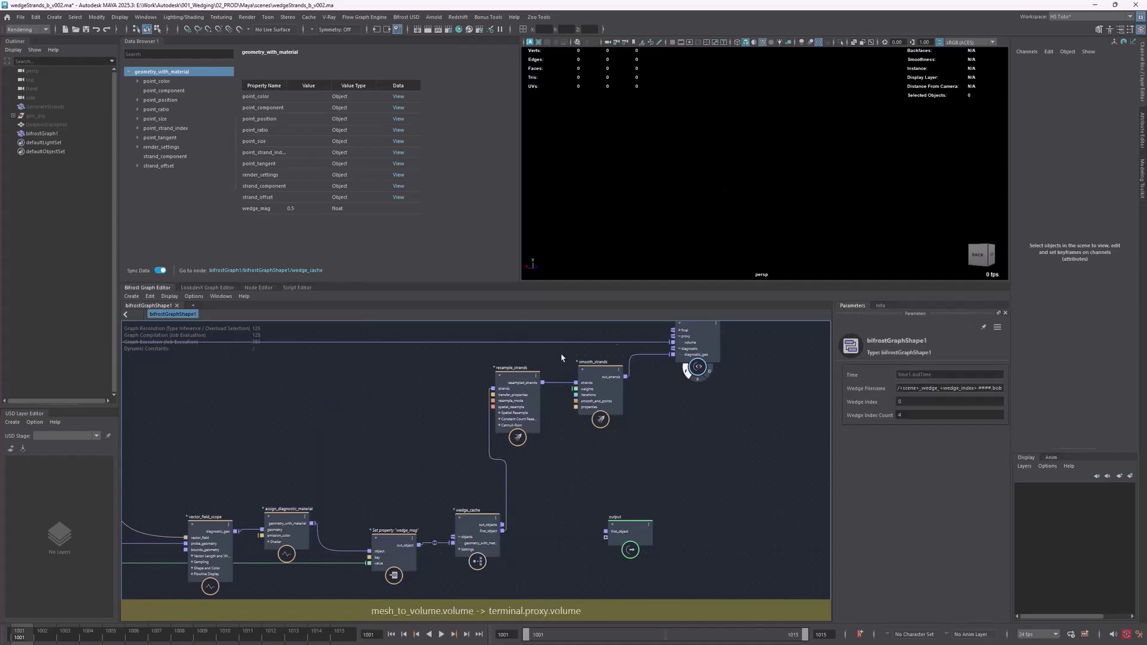
{"action": "left_click", "coordinate": [704, 381]}
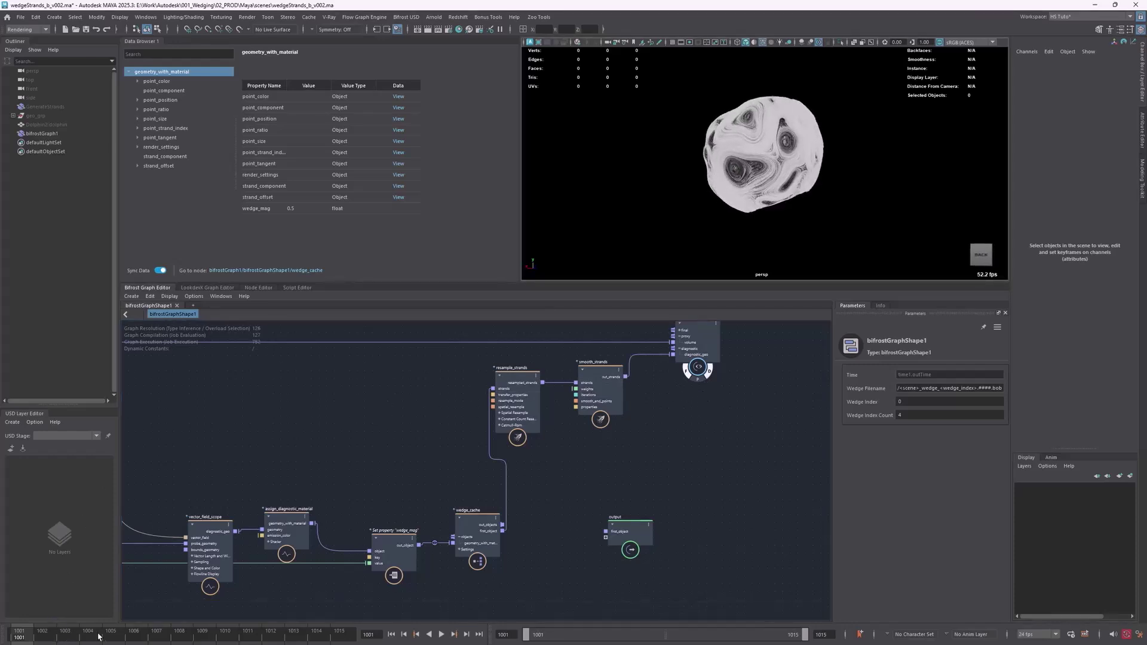
{"action": "key", "text": "alt+v"}
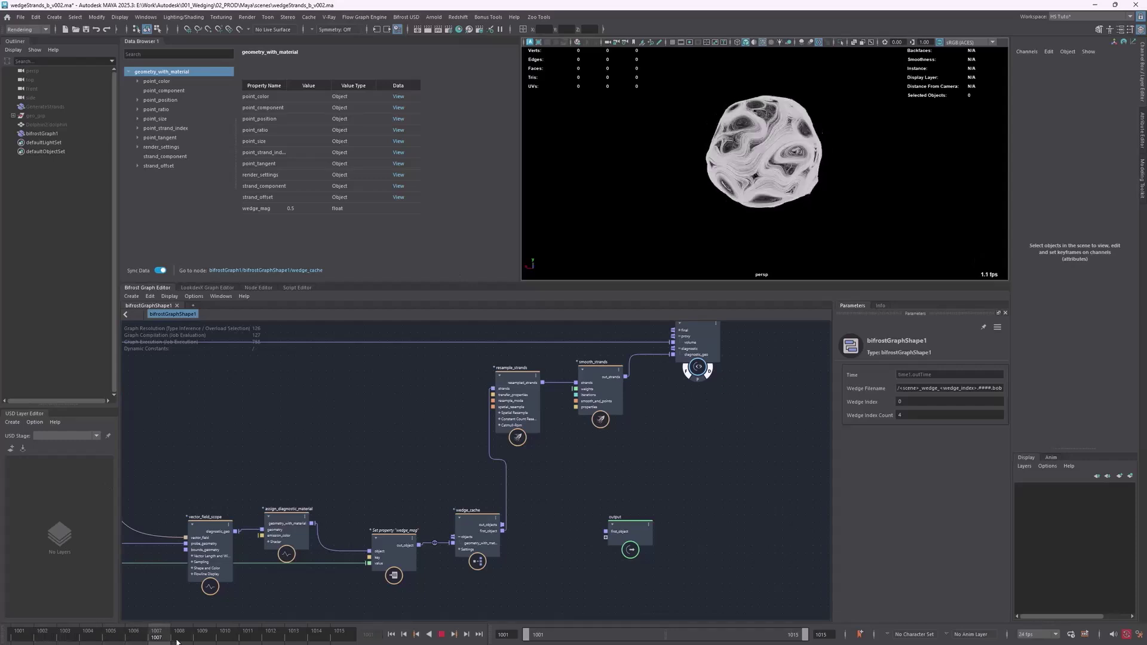
{"action": "left_click", "coordinate": [126, 639]}
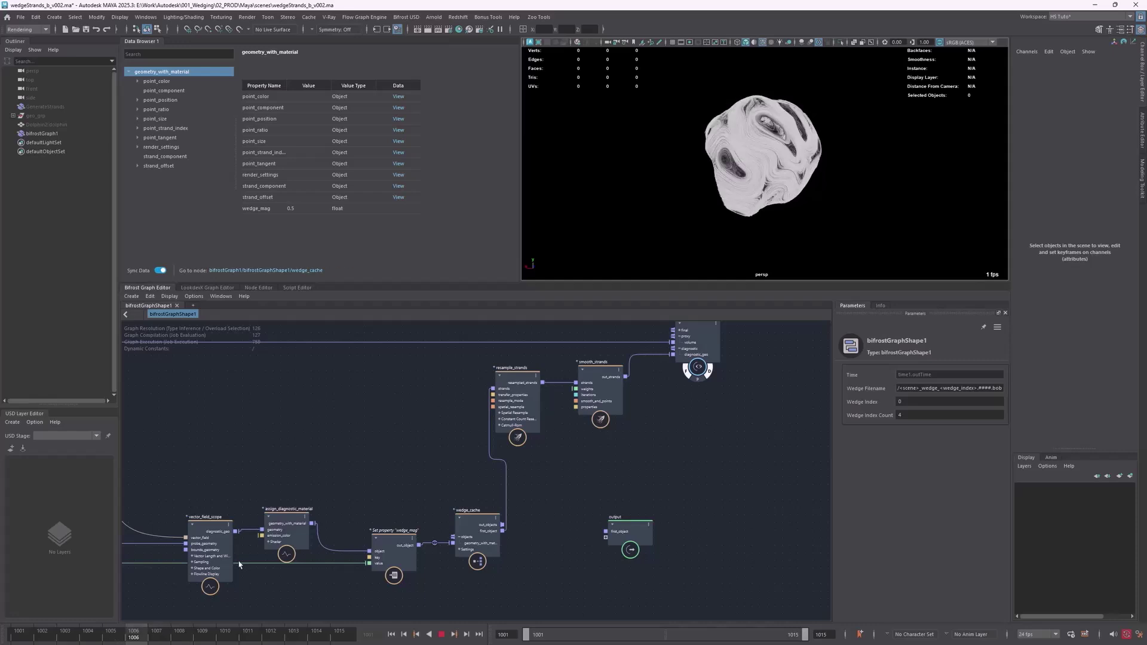
- Set the wedge_cache mode to Read File and scrub the timeline to test the cached frames
{"action": "left_click", "coordinate": [487, 528]}
{"action": "left_click", "coordinate": [965, 383]}
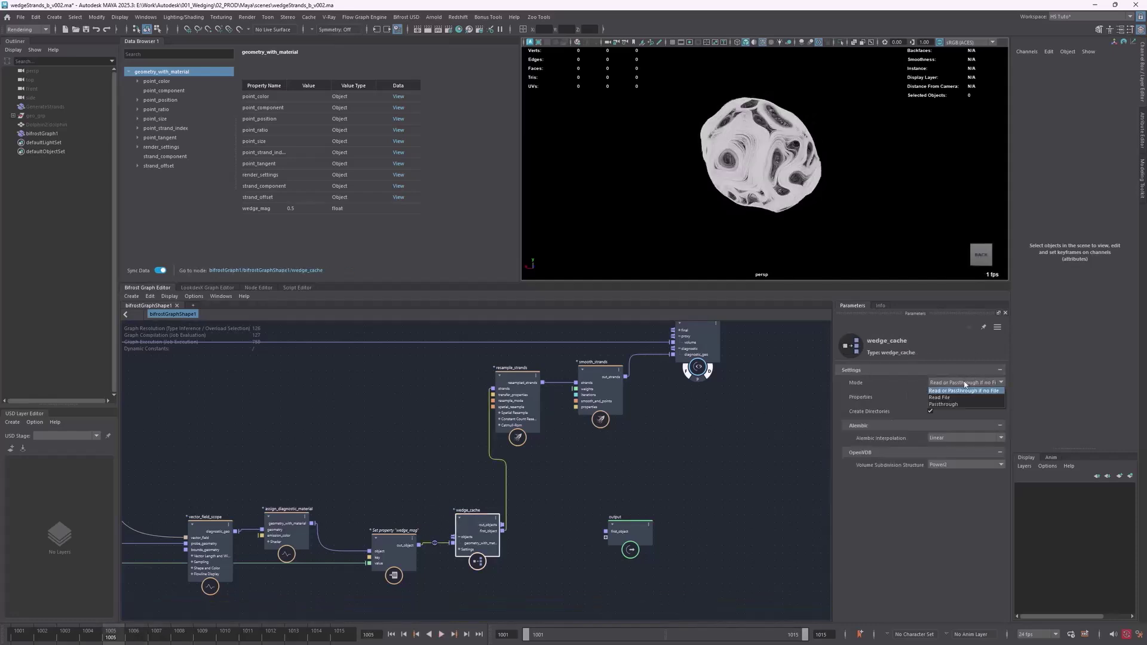
{"action": "left_click", "coordinate": [940, 397]}
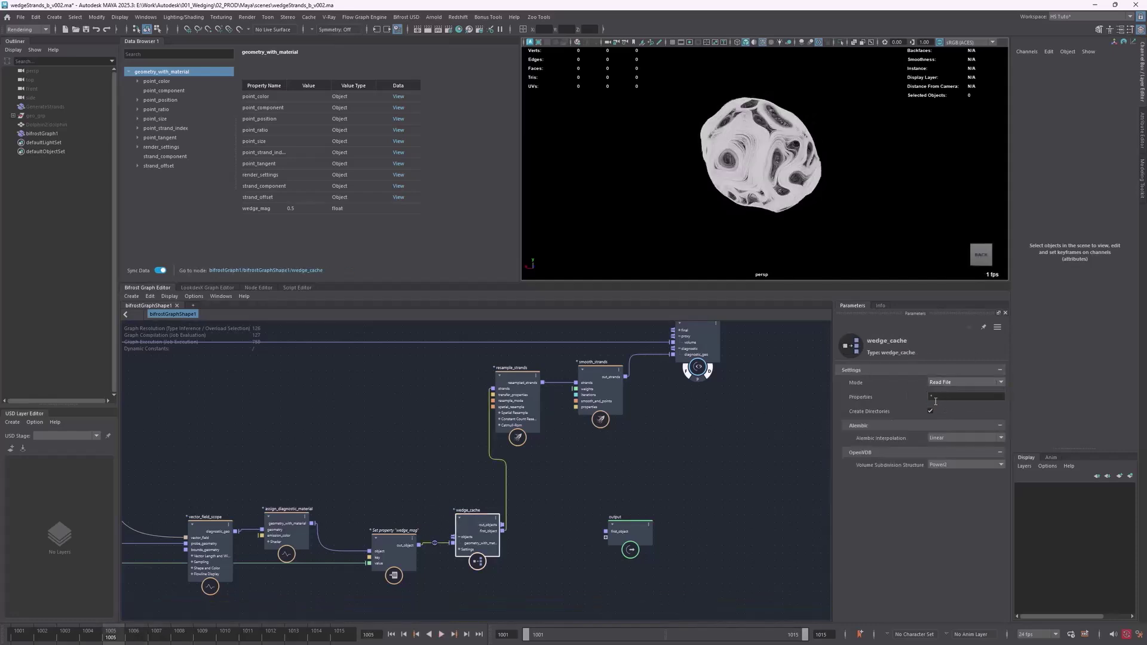
{"action": "left_click_drag", "start_coordinate": [129, 636], "coordinate": [85, 632]}
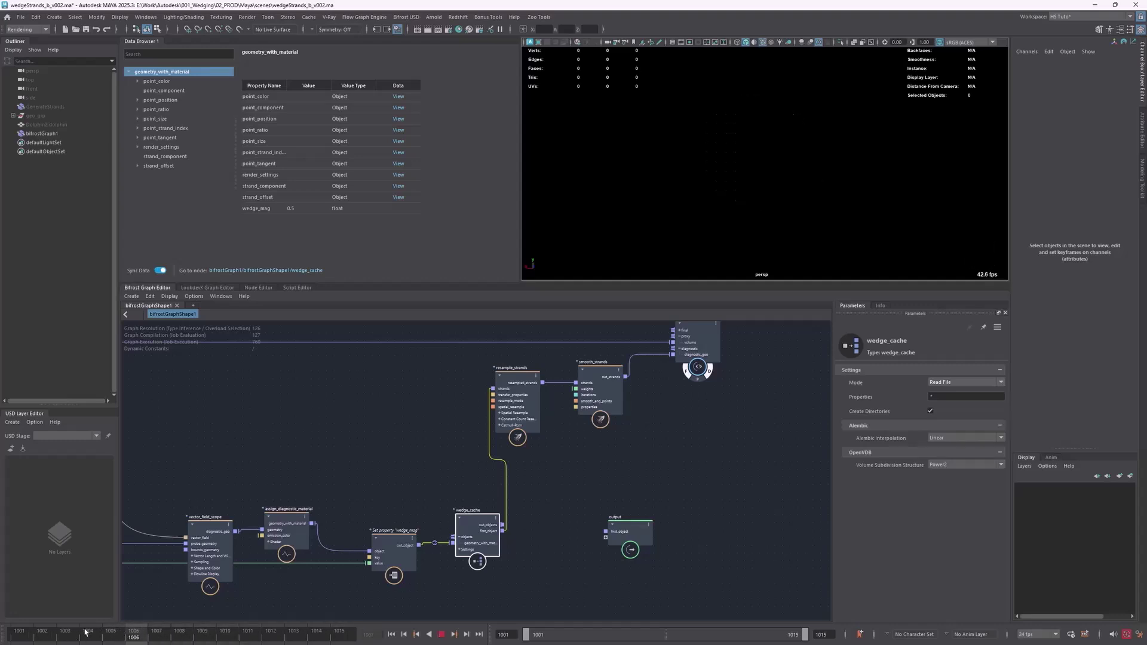
- End the playback range at frame 1005 and scrub through the shortened range
{"action": "left_click", "coordinate": [797, 635]}
{"action": "type", "text": "10"}
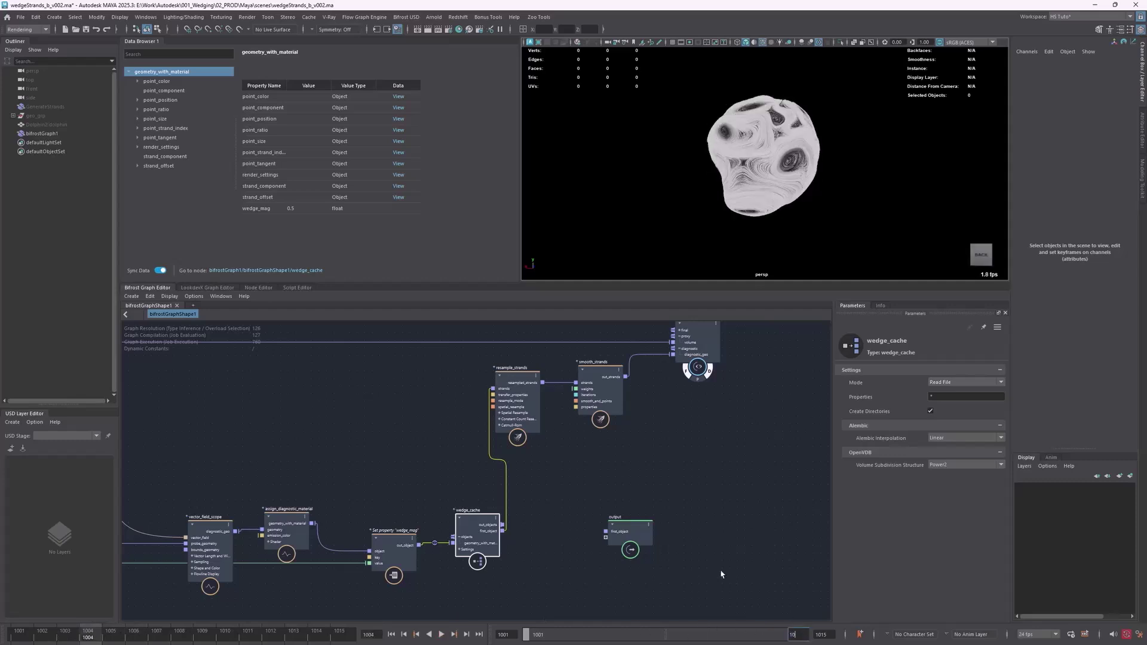
{"action": "key", "text": "Return"}
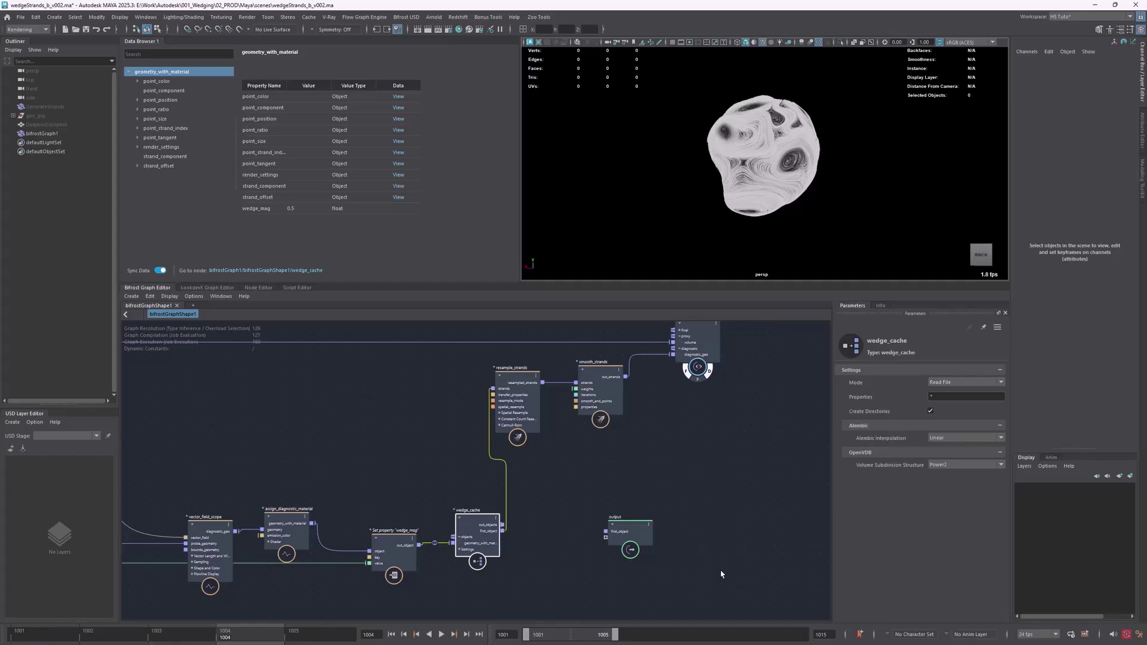
{"action": "left_click_drag", "start_coordinate": [176, 634], "coordinate": [210, 635]}
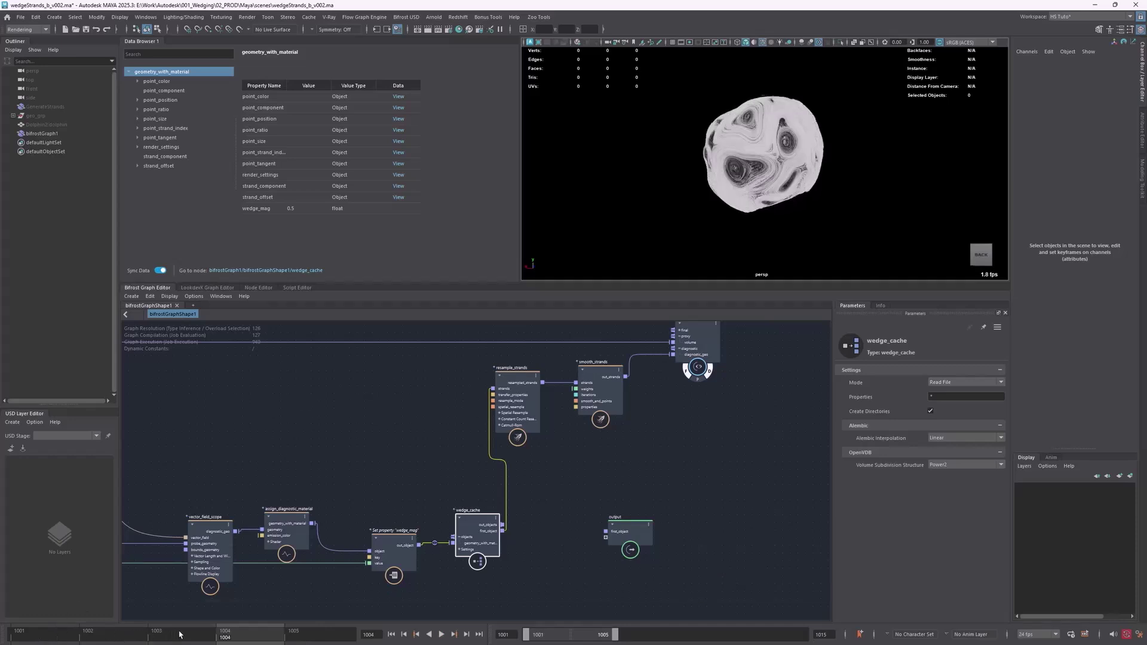
{"action": "left_click", "coordinate": [320, 634]}
- Set the Wedge Index of bifrostGraphShape1 to 2 and scrub through that wedge's cached frames
{"action": "left_click", "coordinate": [713, 449]}
{"action": "left_click", "coordinate": [928, 402]}
{"action": "left_click", "coordinate": [757, 445]}
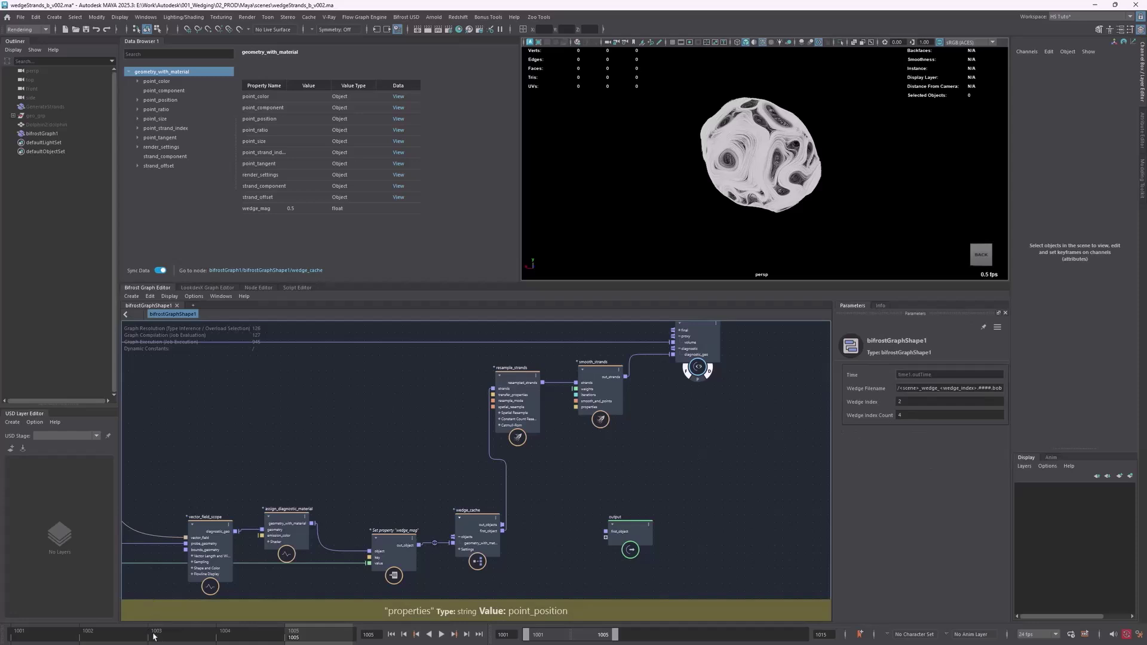
{"action": "left_click_drag", "start_coordinate": [184, 636], "coordinate": [216, 635]}
{"action": "key", "text": "Escape"}
- Tidy the positions of the resample_strands, smooth_strands, wedge_cache and wedge_mag set_property nodes in the graph
{"action": "left_click_drag", "start_coordinate": [521, 400], "coordinate": [526, 406]}
{"action": "left_click_drag", "start_coordinate": [591, 388], "coordinate": [600, 397]}
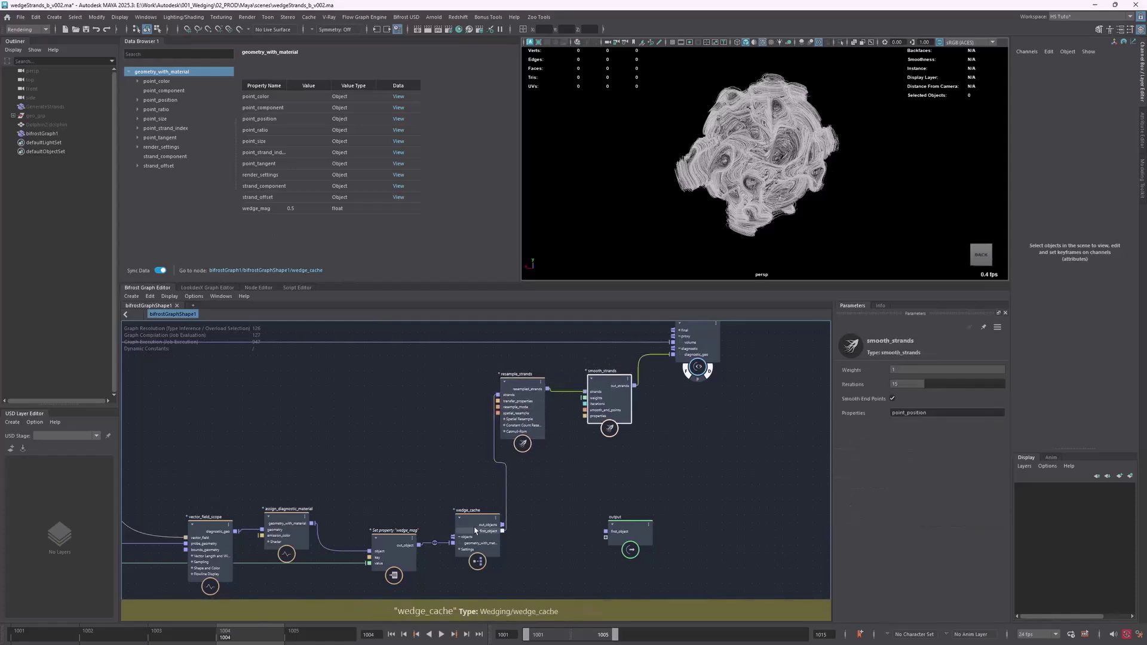
{"action": "left_click_drag", "start_coordinate": [478, 527], "coordinate": [473, 533]}
{"action": "left_click_drag", "start_coordinate": [402, 551], "coordinate": [398, 550]}
{"action": "left_click_drag", "start_coordinate": [468, 545], "coordinate": [461, 541]}
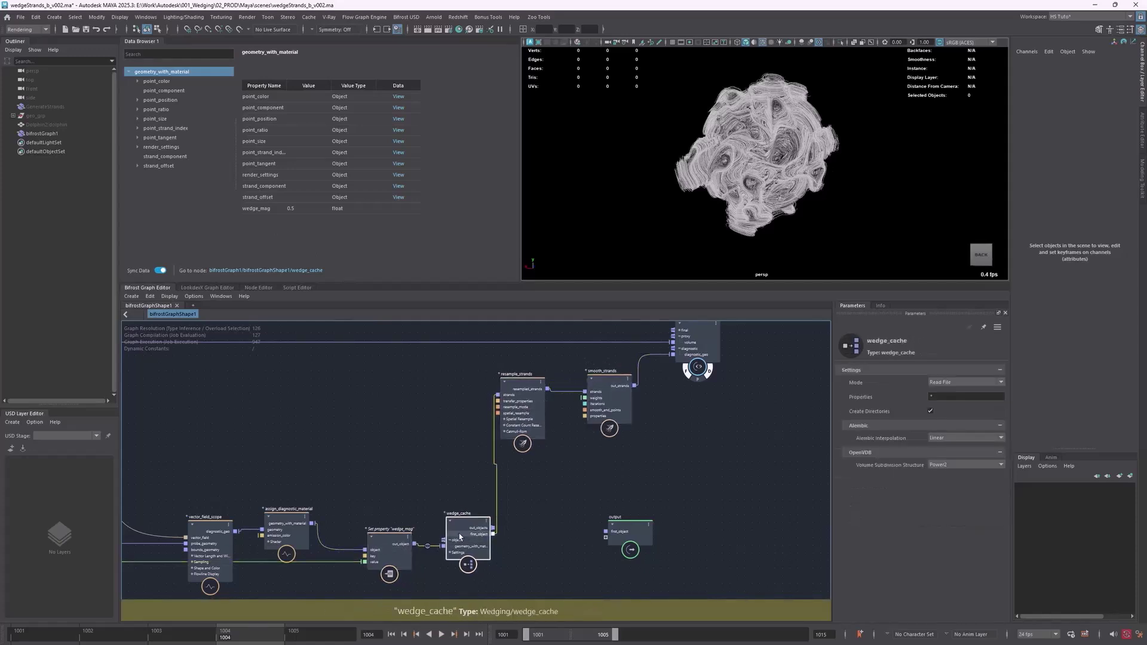
{"action": "left_click_drag", "start_coordinate": [606, 392], "coordinate": [601, 390]}
- Open the smooth_strands to terminal connection in Data Browser 1 and inspect the wedge_mag property of diagnostic_geo
{"action": "right_click", "coordinate": [645, 359]}
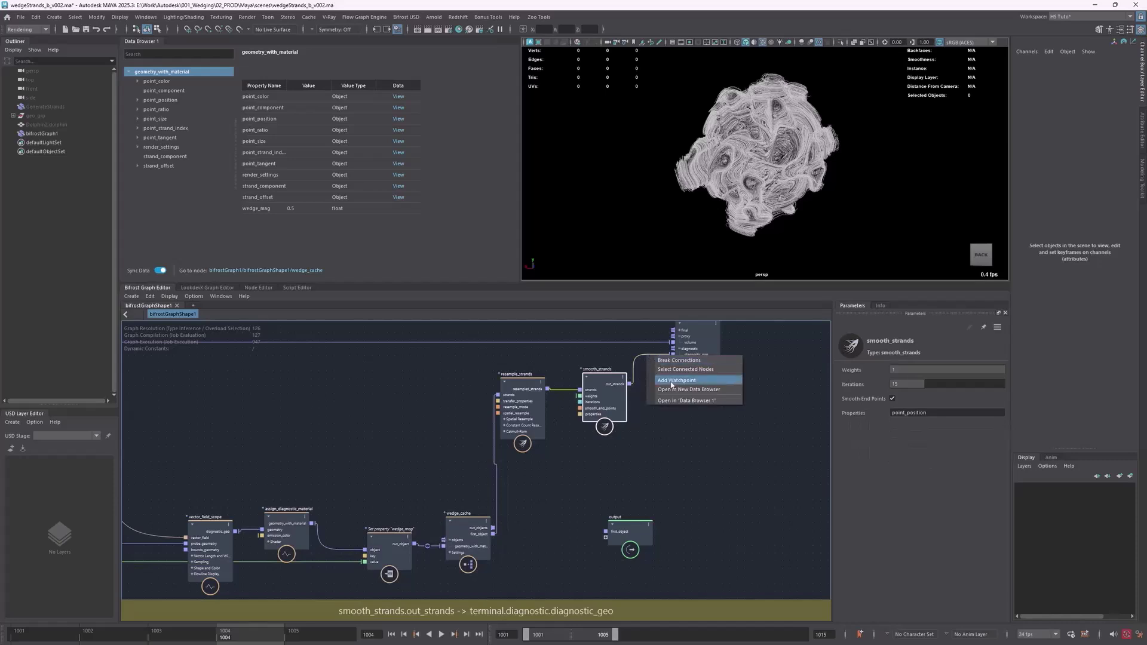
{"action": "left_click", "coordinate": [693, 399]}
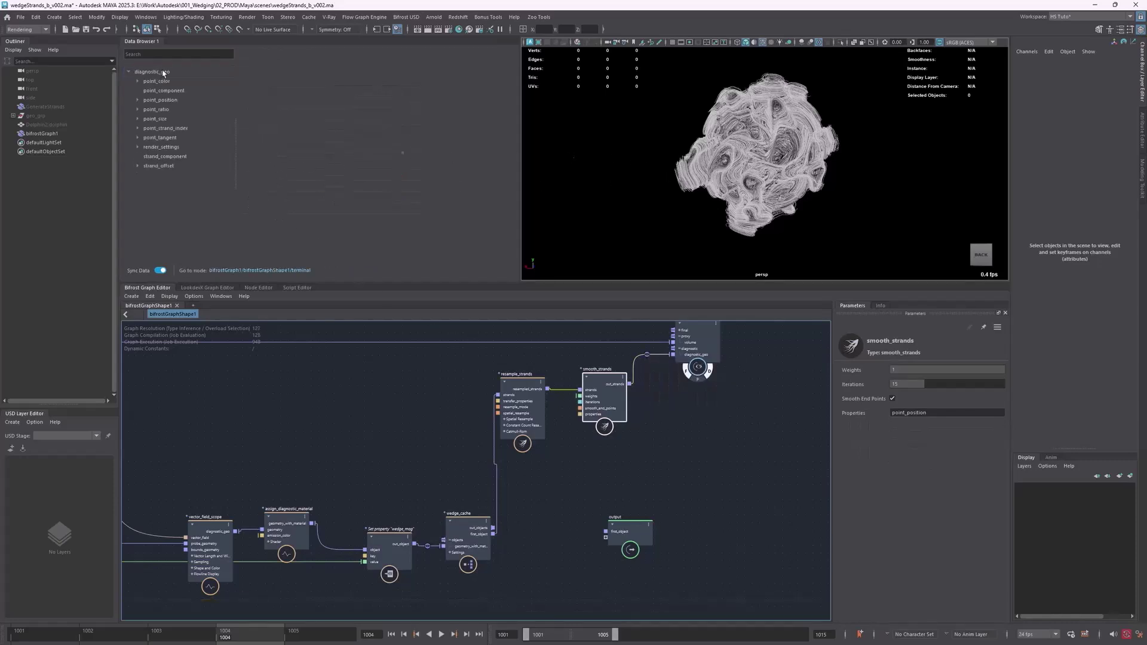
{"action": "left_click", "coordinate": [162, 73]}
{"action": "double_click", "coordinate": [292, 221]}
- Examine the displaced strands from several angles and play the cached frames in the viewport
{"action": "mouse_move", "coordinate": [741, 147]}
{"action": "left_mouse_down", "text": "alt"}
{"action": "mouse_move", "coordinate": [694, 136]}
{"action": "mouse_move", "coordinate": [724, 149]}
{"action": "left_mouse_up", "text": "alt"}
{"action": "right_click_drag", "start_coordinate": [724, 148], "coordinate": [763, 151], "text": "alt"}
{"action": "left_click_drag", "start_coordinate": [708, 162], "coordinate": [882, 171], "text": "alt"}
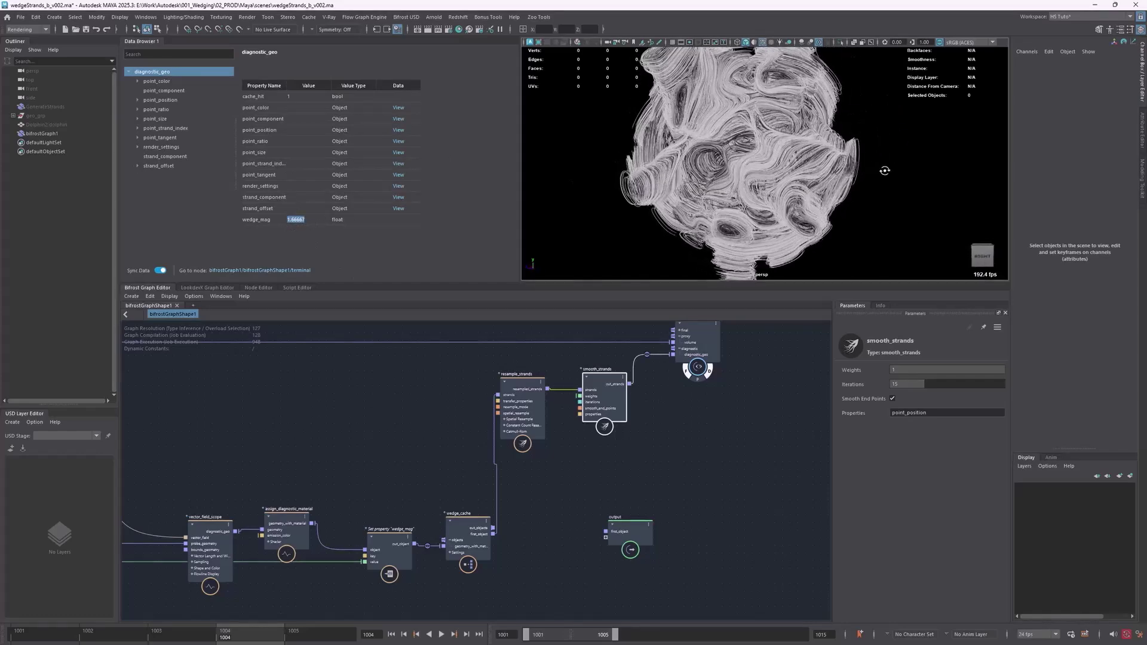
{"action": "right_click_drag", "start_coordinate": [883, 170], "coordinate": [819, 167], "text": "alt"}
{"action": "left_click_drag", "start_coordinate": [776, 164], "coordinate": [836, 167], "text": "alt"}
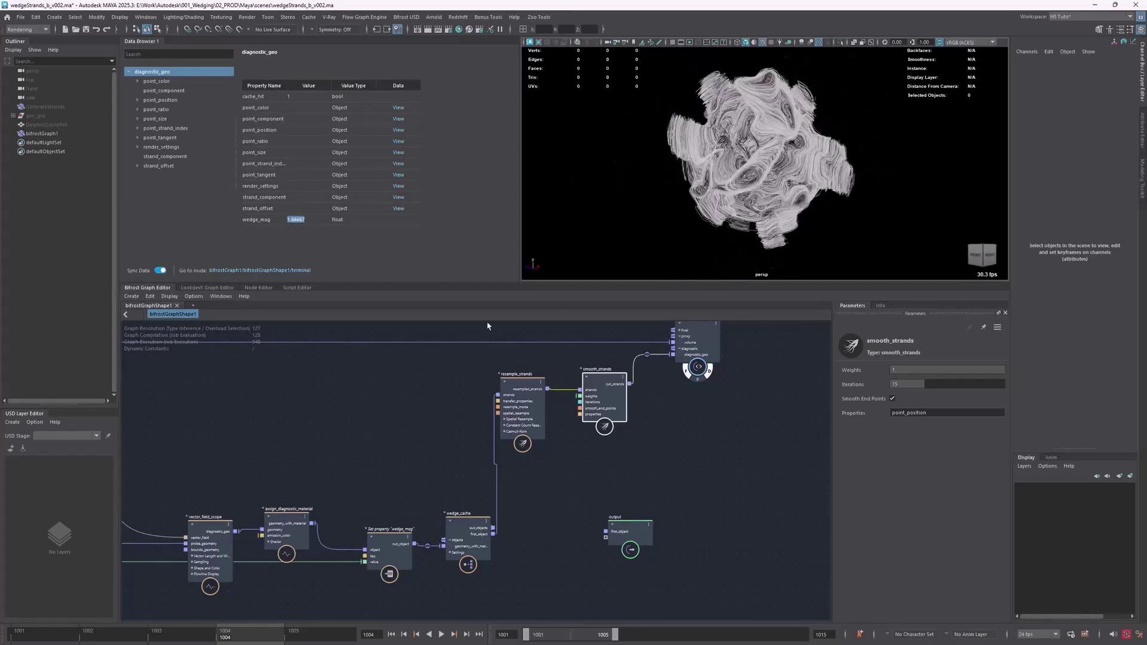
{"action": "left_click", "coordinate": [122, 641]}
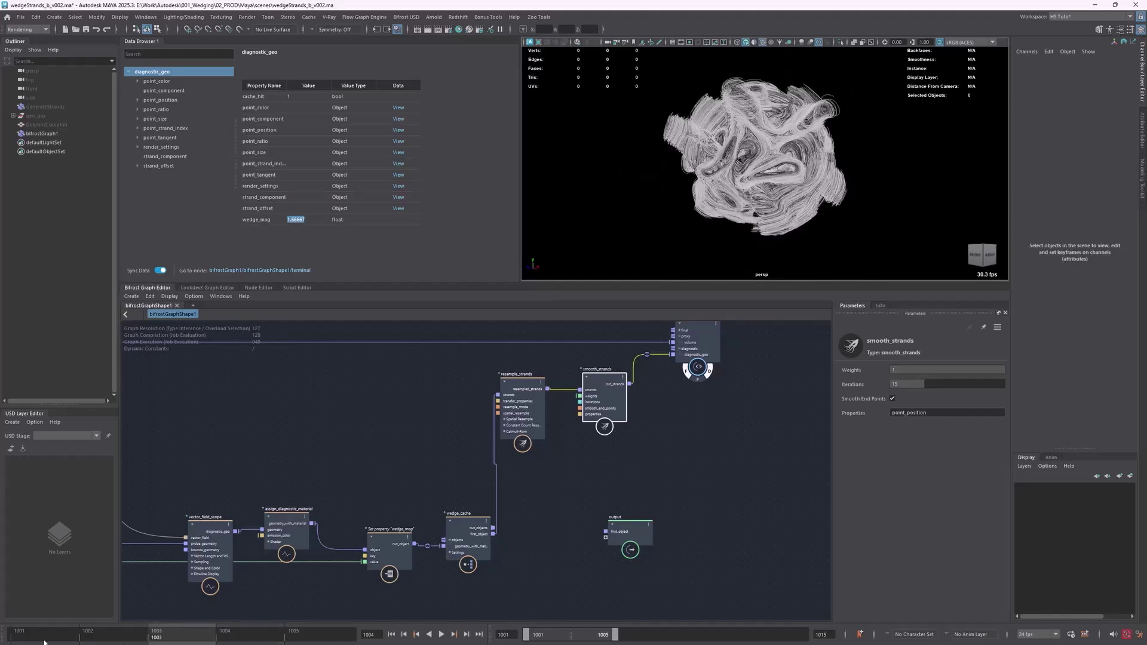
{"action": "key", "text": "alt+v"}
{"action": "key", "text": "alt+v"}
- Shift the terminal node farther away from the smooth_strands node in the graph
{"action": "left_click_drag", "start_coordinate": [696, 343], "coordinate": [780, 336]}
{"action": "left_click_drag", "start_coordinate": [669, 442], "coordinate": [541, 416]}
{"action": "left_click", "coordinate": [706, 461]}
- Look over the complete bifrostGraphShape1 node network and inspect the strand geometry from different sides
{"action": "middle_click_drag", "start_coordinate": [707, 462], "coordinate": [657, 415], "text": "alt"}
{"action": "scroll", "coordinate": [656, 415], "scroll_direction": "down", "scroll_amount": 2}
{"action": "middle_click_drag", "start_coordinate": [318, 375], "coordinate": [530, 413], "text": "alt"}
{"action": "middle_click_drag", "start_coordinate": [421, 360], "coordinate": [599, 420], "text": "alt"}
{"action": "middle_click_drag", "start_coordinate": [182, 338], "coordinate": [400, 404], "text": "alt"}
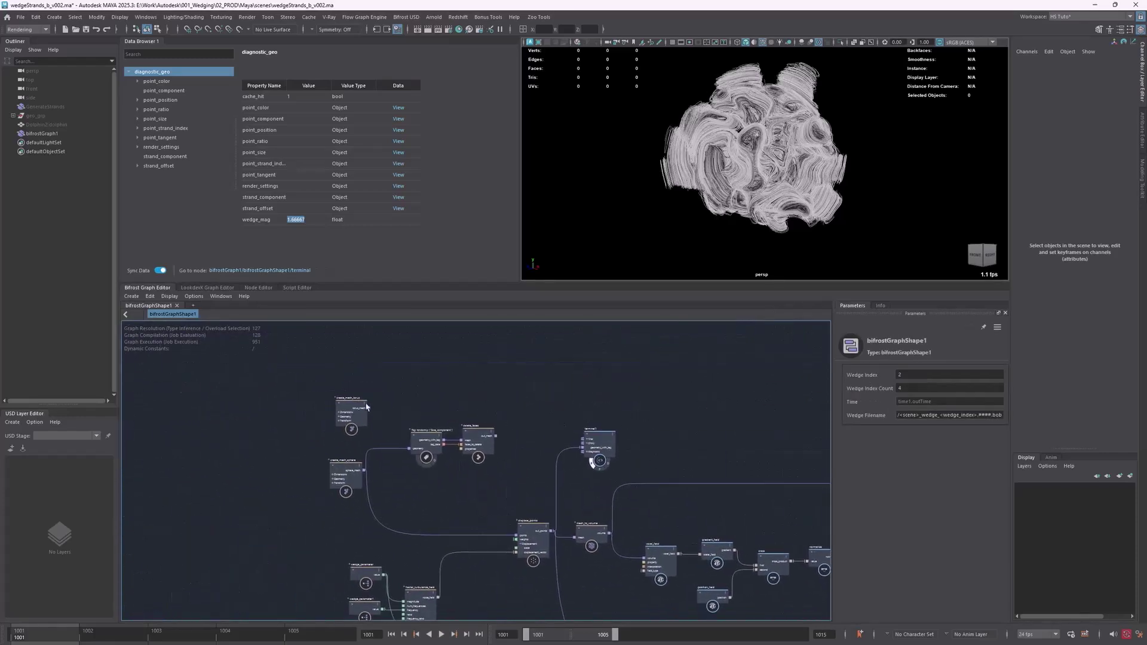
{"action": "left_click", "coordinate": [340, 413]}
{"action": "left_click_drag", "start_coordinate": [341, 416], "coordinate": [349, 414]}
{"action": "left_click", "coordinate": [381, 418]}
{"action": "middle_click_drag", "start_coordinate": [579, 388], "coordinate": [394, 341], "text": "alt"}
{"action": "right_click_drag", "start_coordinate": [528, 341], "coordinate": [528, 369], "text": "alt"}
{"action": "scroll", "coordinate": [528, 369], "scroll_direction": "down", "scroll_amount": 4}
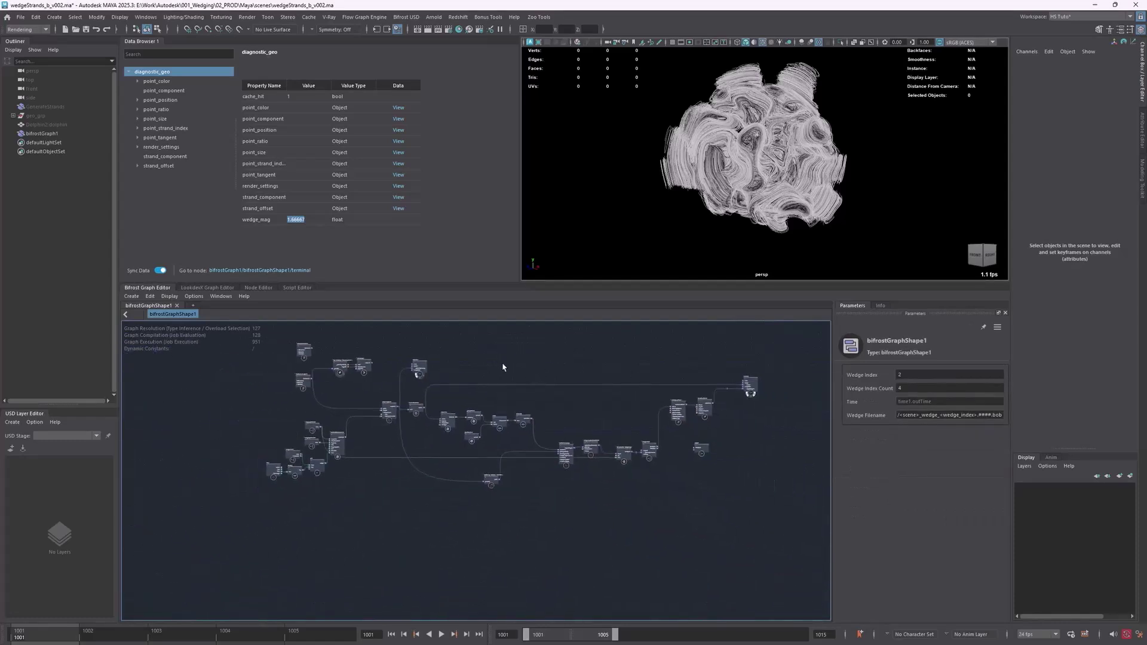
{"action": "scroll", "coordinate": [508, 406], "scroll_direction": "up", "scroll_amount": 2}
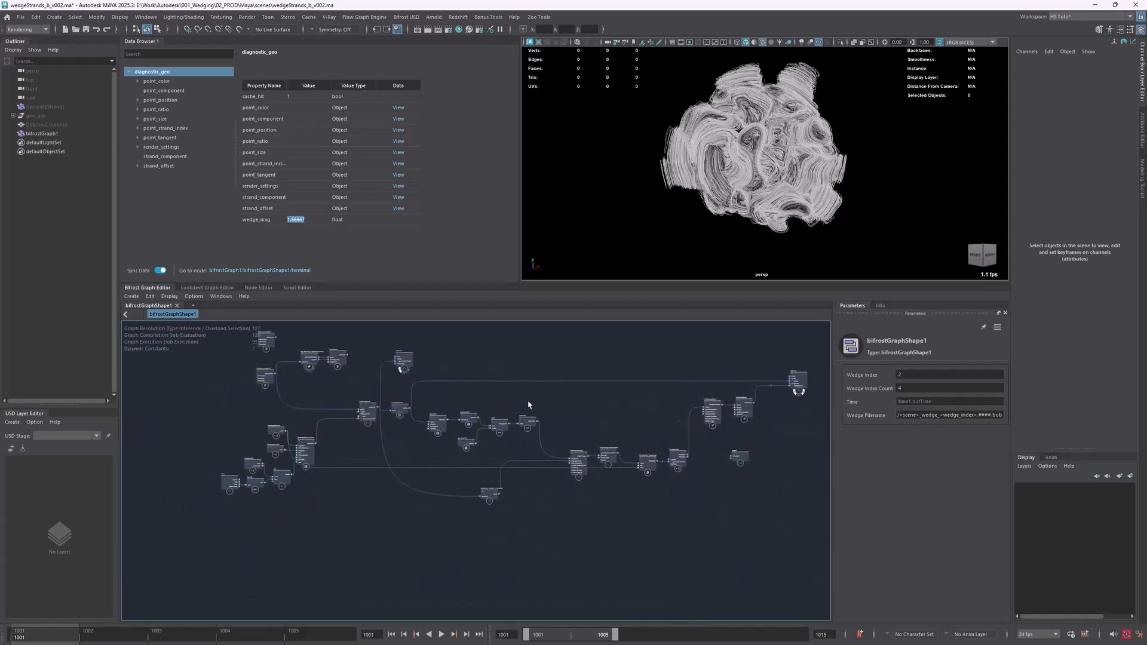
{"action": "left_click_drag", "start_coordinate": [745, 144], "coordinate": [809, 157], "text": "alt"}
{"action": "scroll", "coordinate": [810, 156], "scroll_direction": "up", "scroll_amount": 2}
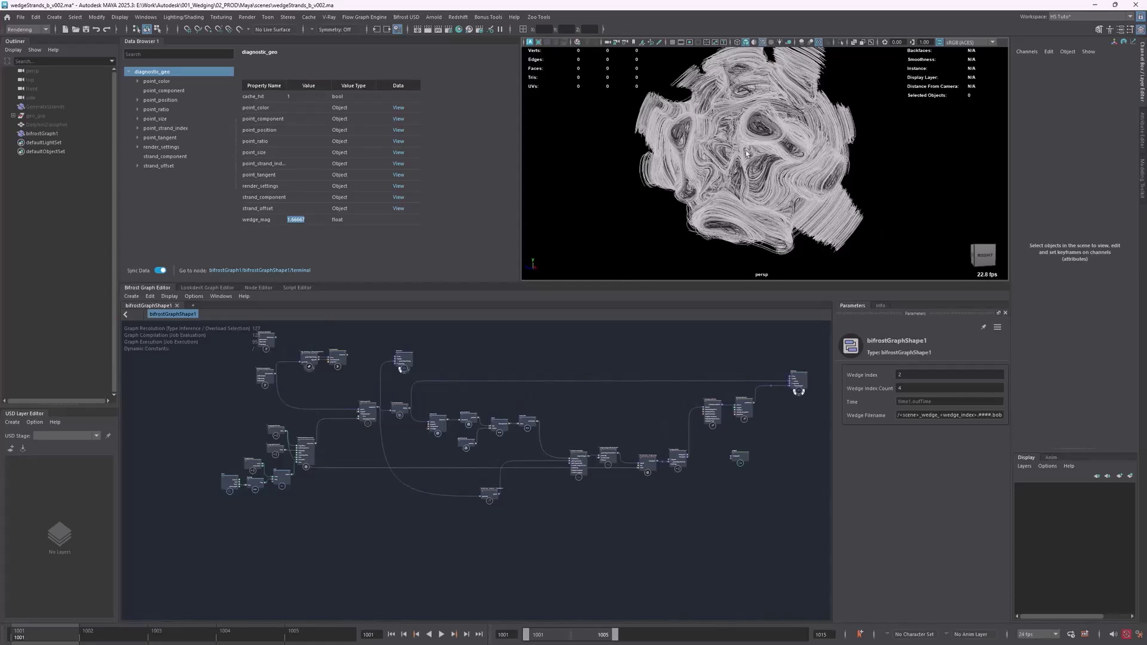
{"action": "left_click_drag", "start_coordinate": [745, 149], "coordinate": [681, 131], "text": "alt"}
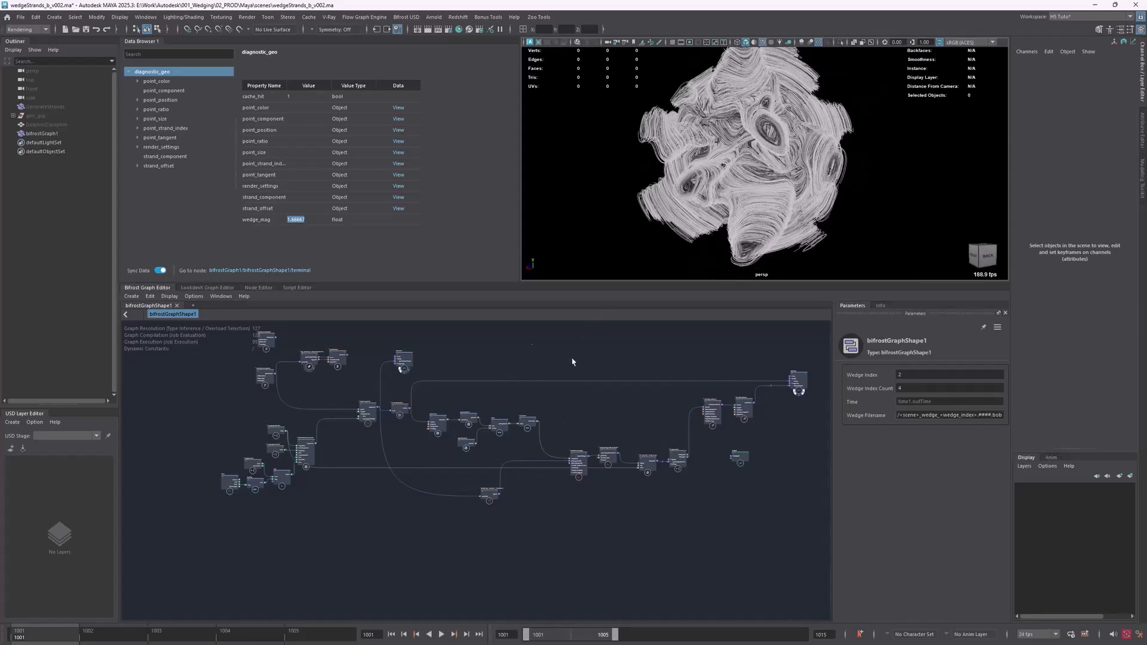
- Hide bifrostGraph1 and open the GenerateStrands graph in the Bifrost Graph Editor at its final strand nodes
{"action": "left_click", "coordinate": [42, 133]}
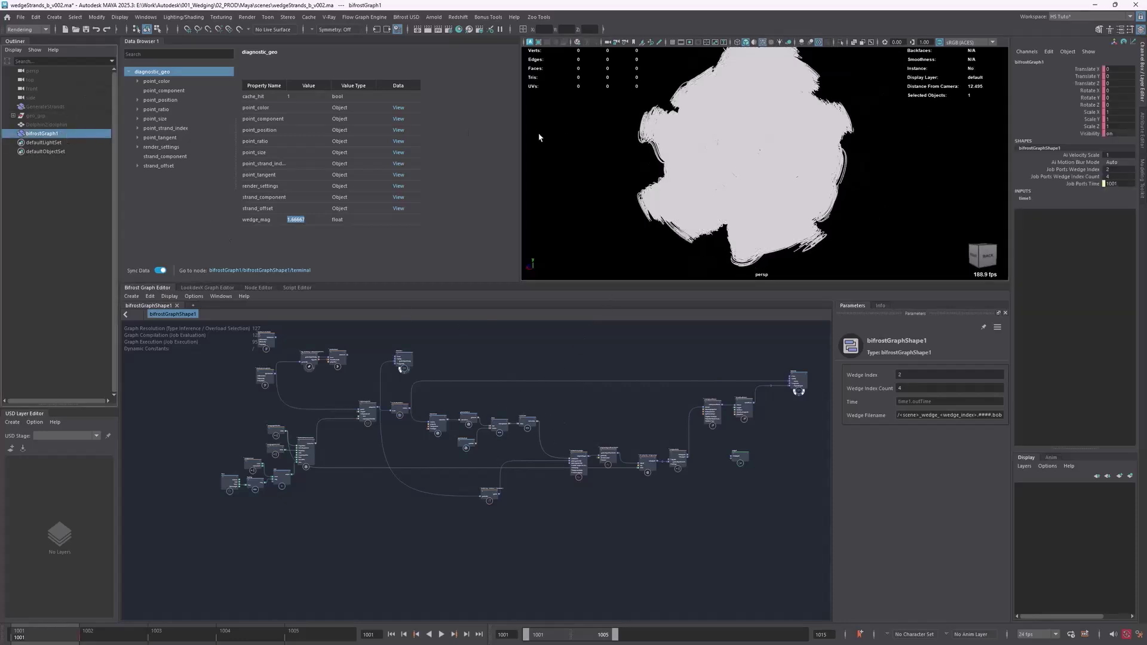
{"action": "left_click", "coordinate": [54, 108]}
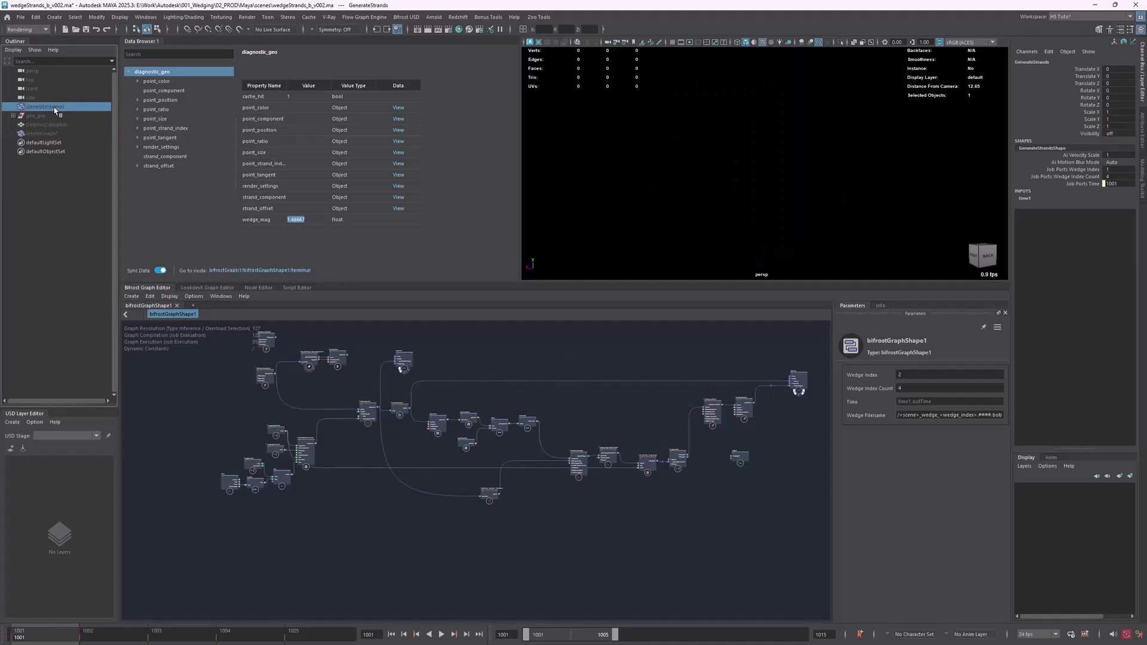
{"action": "right_click", "coordinate": [60, 112]}
{"action": "left_click", "coordinate": [67, 113]}
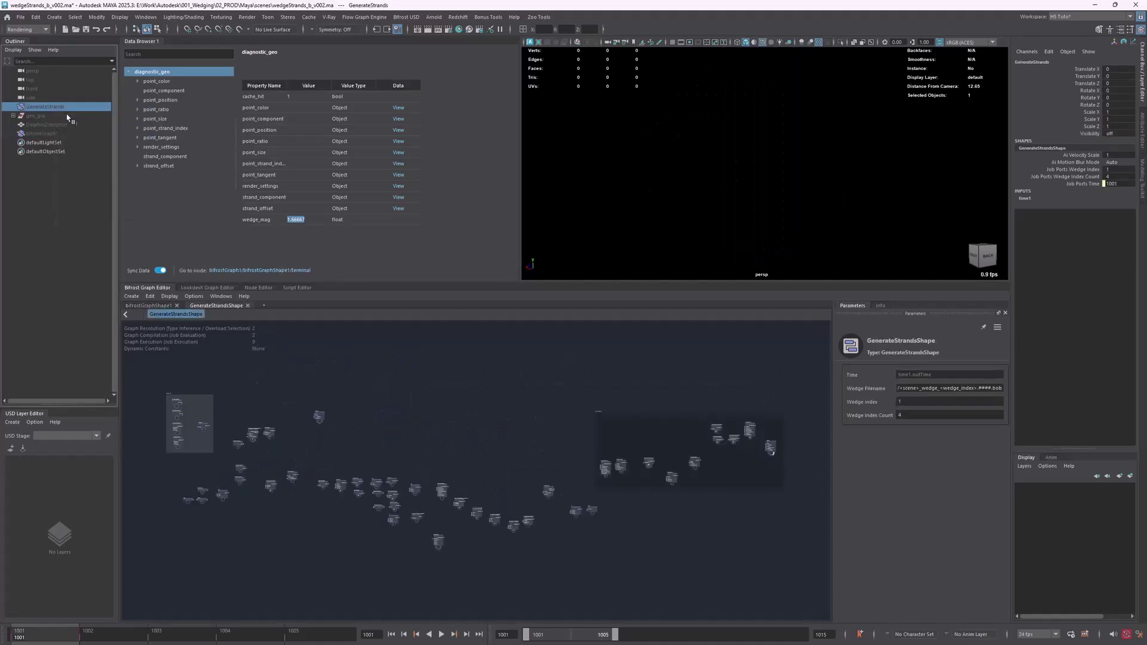
{"action": "right_click_drag", "start_coordinate": [655, 418], "coordinate": [827, 421], "text": "alt"}
{"action": "middle_click_drag", "start_coordinate": [739, 423], "coordinate": [526, 372], "text": "alt"}
{"action": "scroll", "coordinate": [526, 372], "scroll_direction": "up", "scroll_amount": 5}
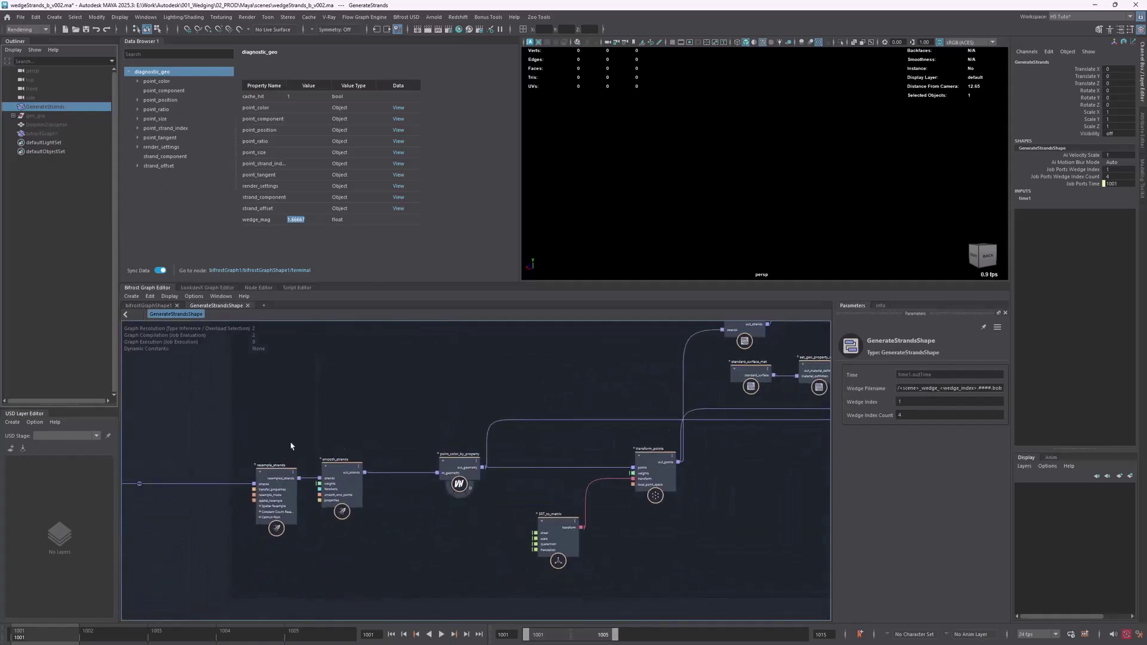
- Review the resample_strands and point_color_by_property nodes and their settings in the GenerateStrands graph
{"action": "left_click", "coordinate": [284, 516]}
{"action": "left_click", "coordinate": [456, 469]}
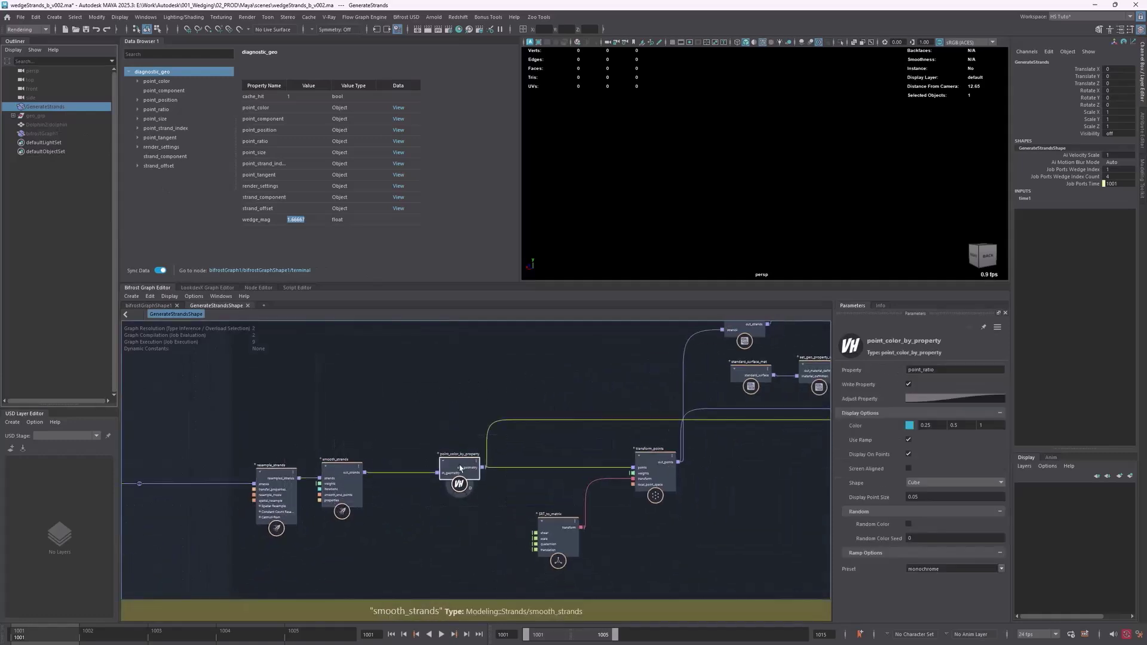
{"action": "left_click_drag", "start_coordinate": [453, 468], "coordinate": [441, 463]}
{"action": "middle_click_drag", "start_coordinate": [781, 437], "coordinate": [409, 465], "text": "alt"}
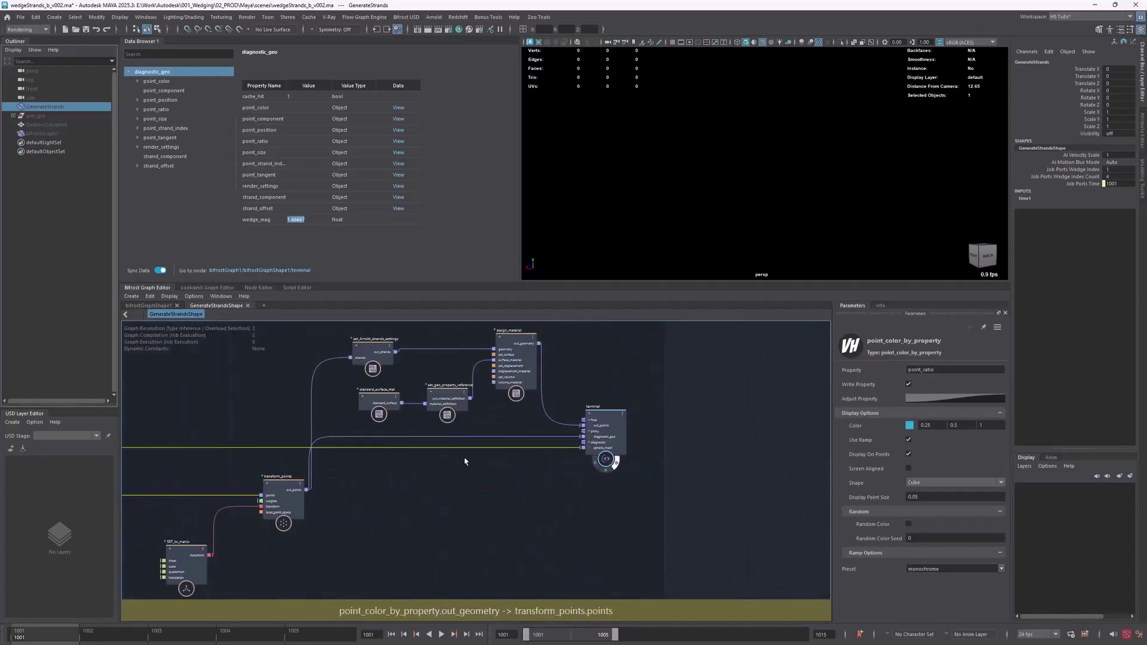
- Toggle a display flag on the GenerateStrands terminal and view the strands from several sides
{"action": "left_click", "coordinate": [605, 471]}
{"action": "middle_click_drag", "start_coordinate": [294, 392], "coordinate": [328, 410], "text": "alt"}
{"action": "left_click", "coordinate": [328, 410]}
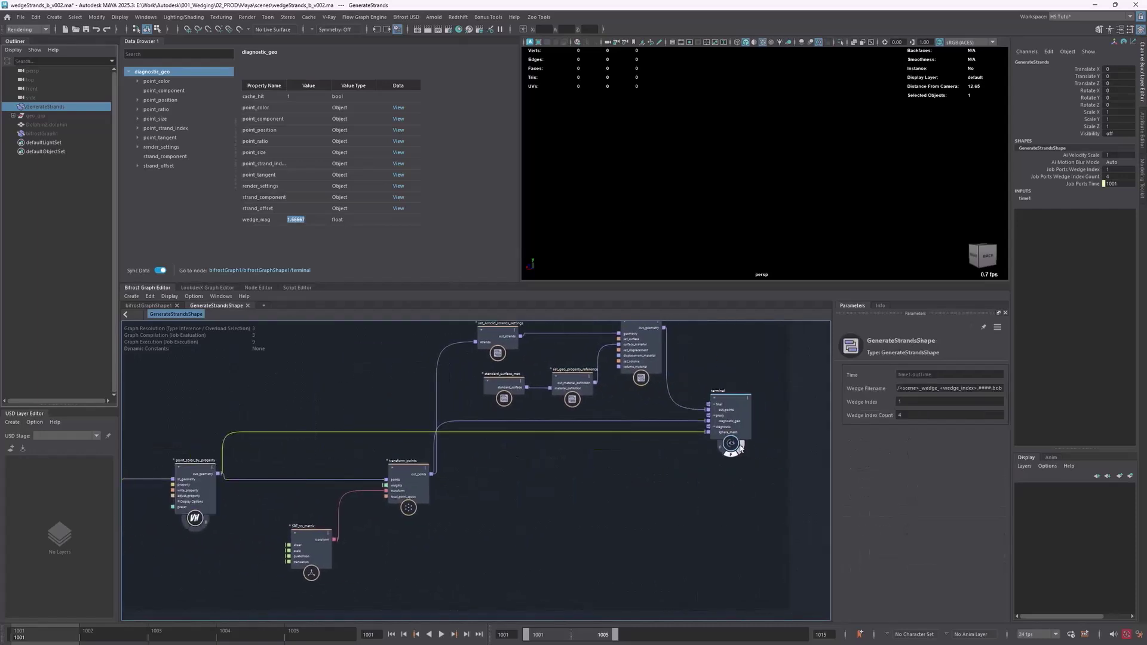
{"action": "left_click", "coordinate": [737, 189]}
{"action": "left_click_drag", "start_coordinate": [594, 154], "coordinate": [655, 177], "text": "alt"}
{"action": "right_click_drag", "start_coordinate": [655, 177], "coordinate": [588, 161], "text": "alt"}
{"action": "left_click_drag", "start_coordinate": [589, 161], "coordinate": [633, 170], "text": "alt"}
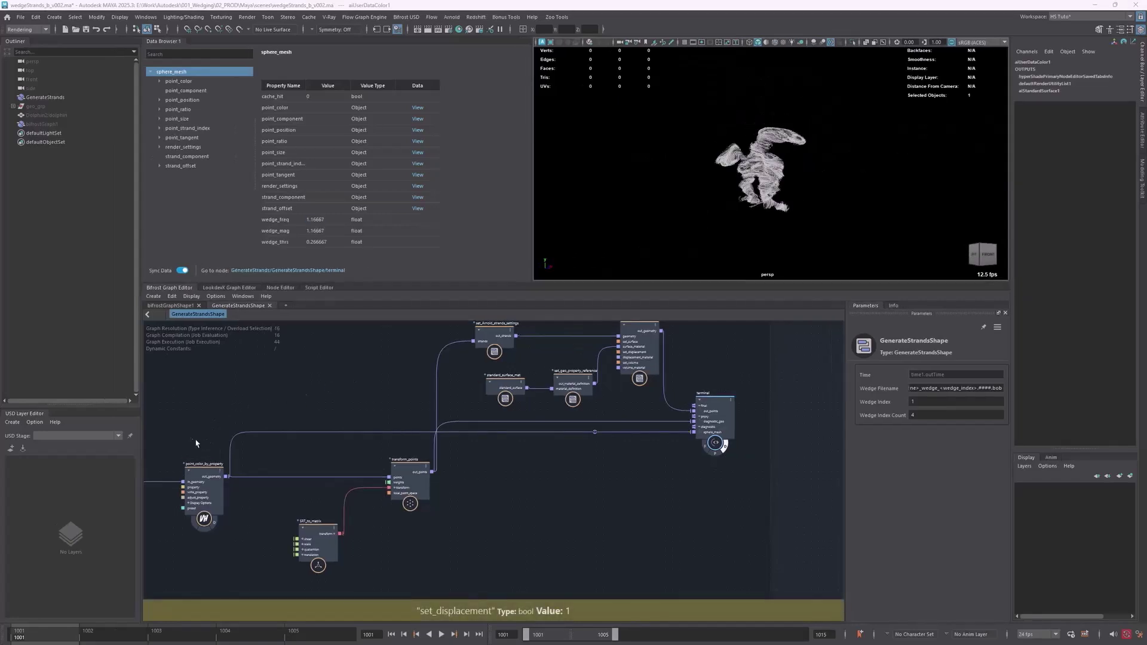
- Set the ramp preset of the point_color_by_property node to color 0 to 1
{"action": "left_click", "coordinate": [220, 500]}
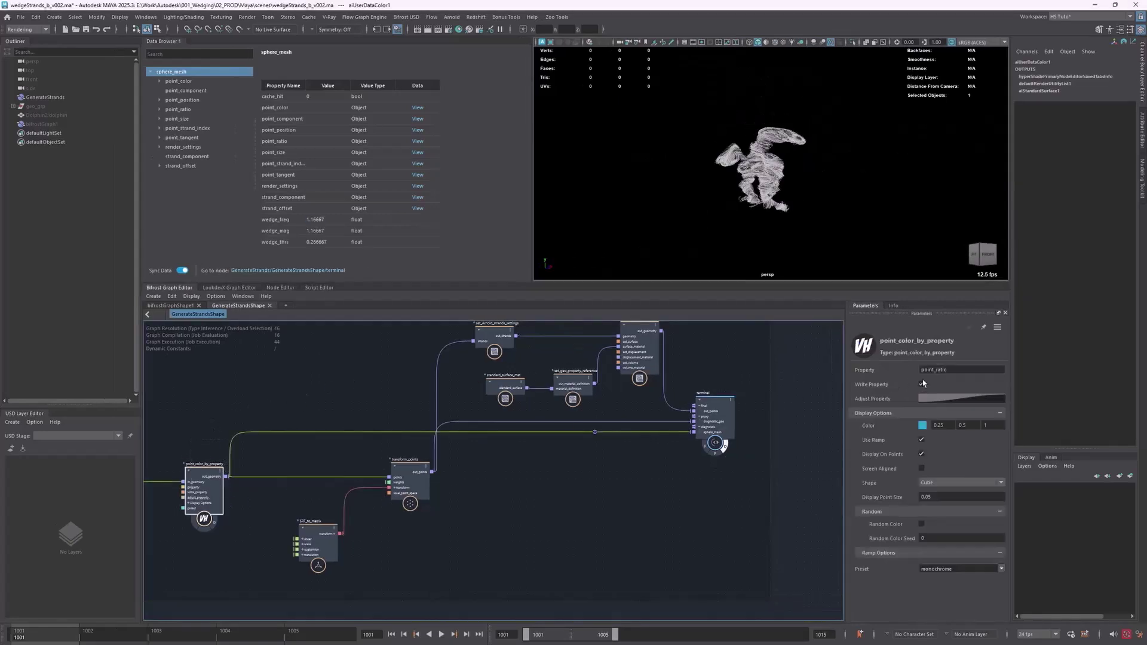
{"action": "double_click", "coordinate": [954, 371]}
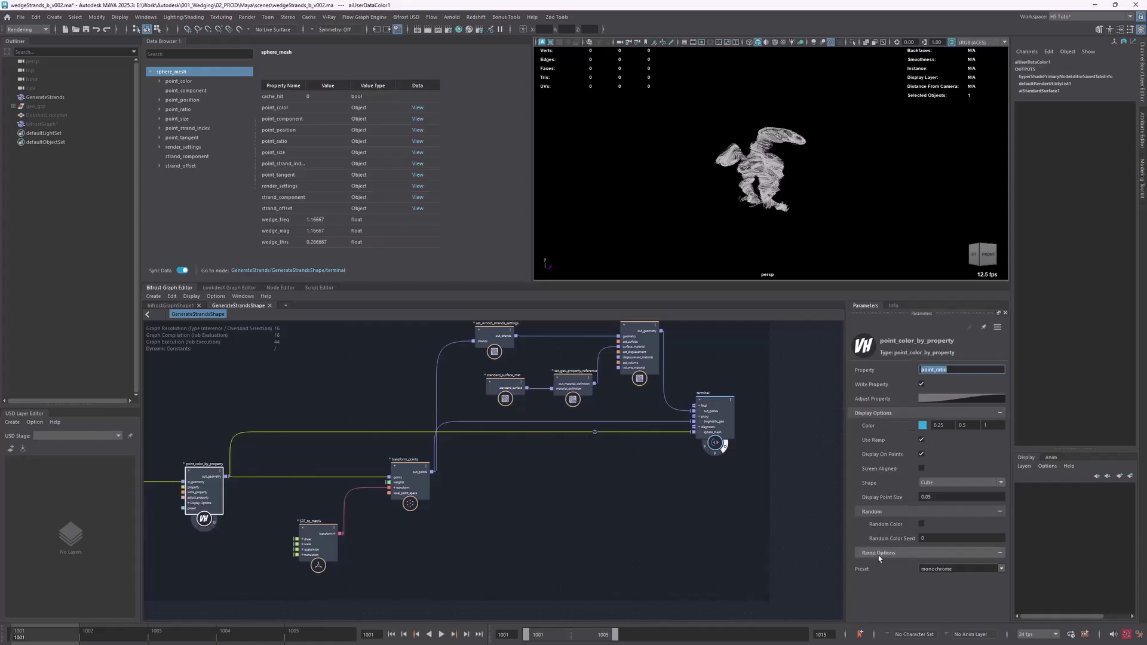
{"action": "left_click", "coordinate": [1001, 568]}
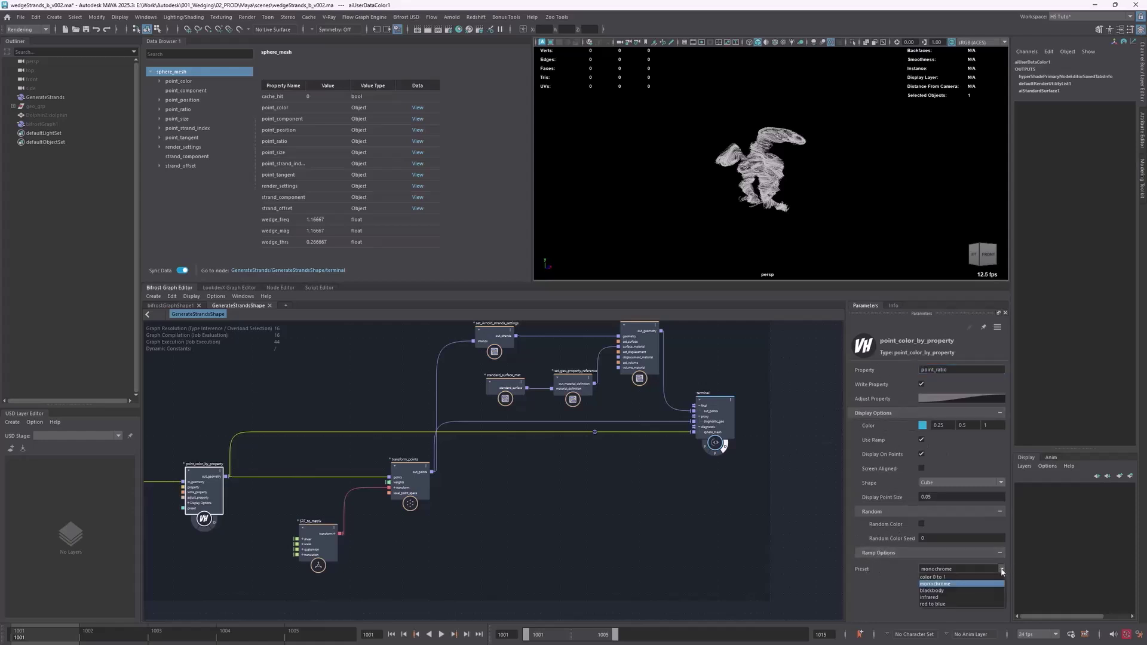
{"action": "left_click", "coordinate": [966, 577]}
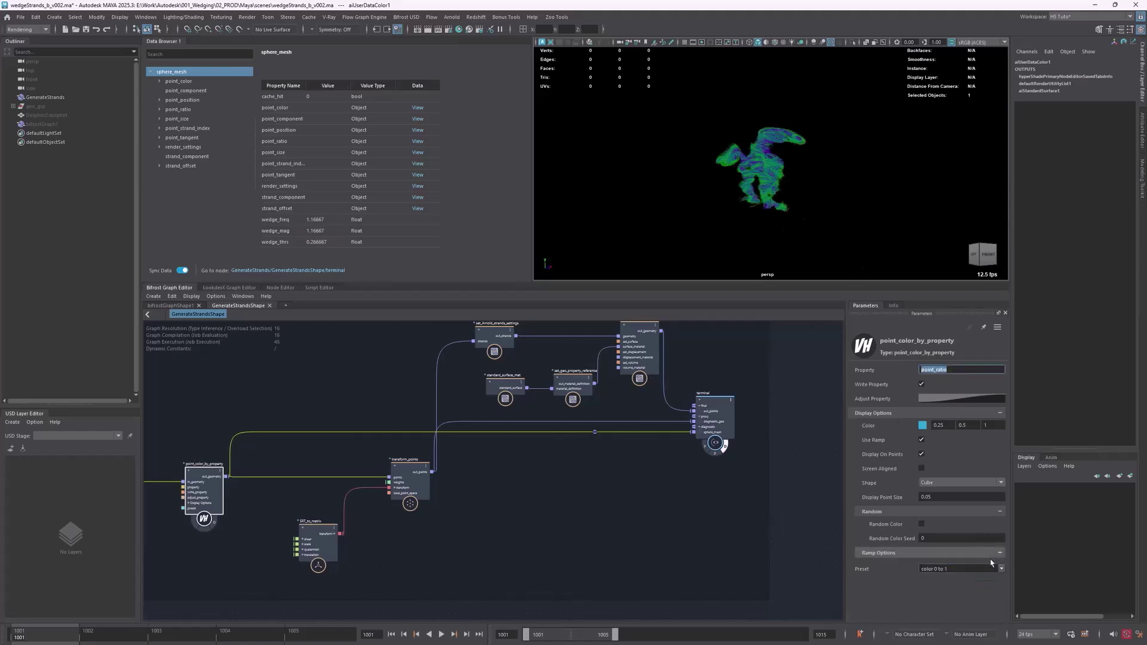
- Set the ramp preset of the point_color_by_property node to blackbody and nudge the node slightly in the graph
{"action": "left_click", "coordinate": [965, 568]}
{"action": "left_click", "coordinate": [966, 591]}
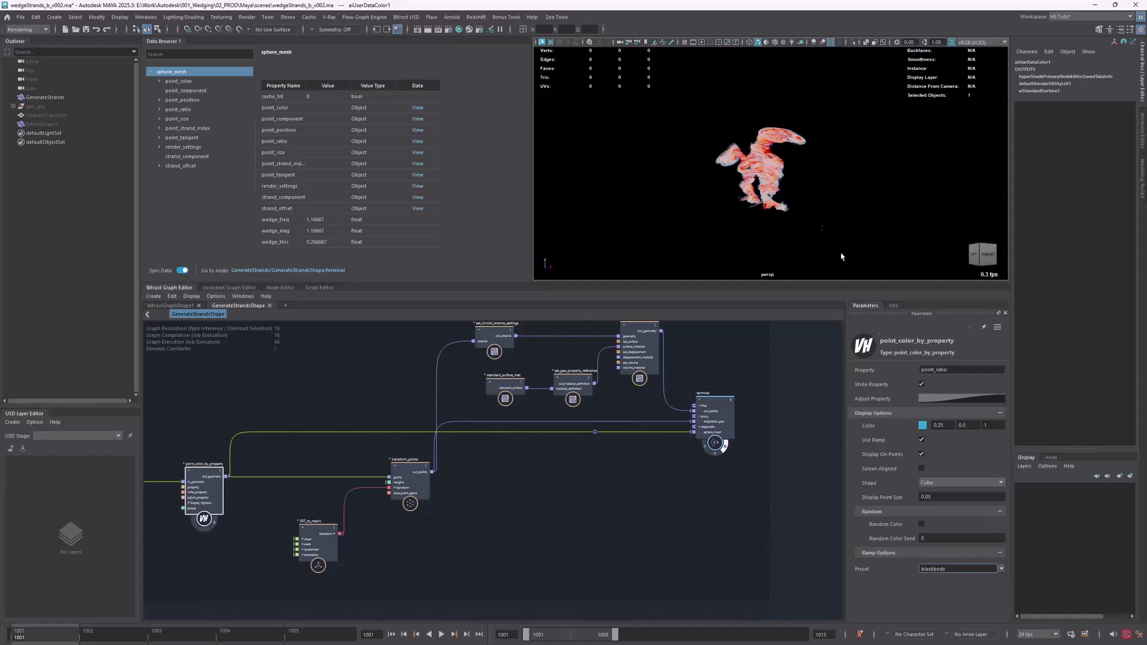
{"action": "left_click", "coordinate": [997, 570]}
{"action": "left_click", "coordinate": [487, 547]}
{"action": "left_click_drag", "start_coordinate": [159, 453], "coordinate": [258, 540]}
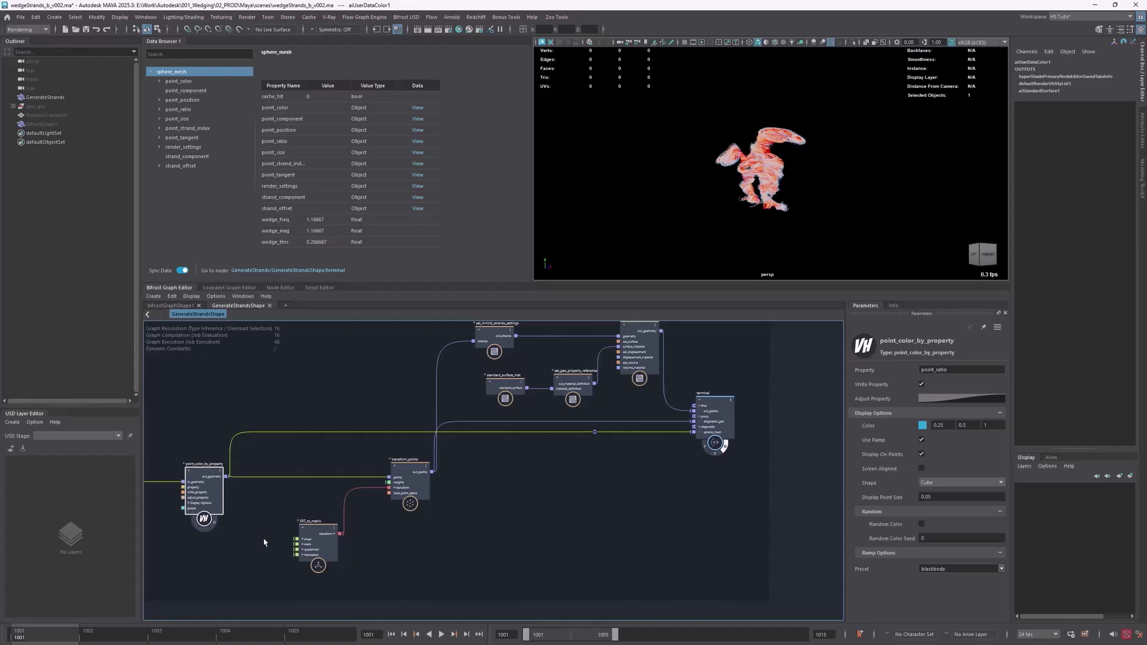
{"action": "left_click_drag", "start_coordinate": [204, 475], "coordinate": [200, 476]}
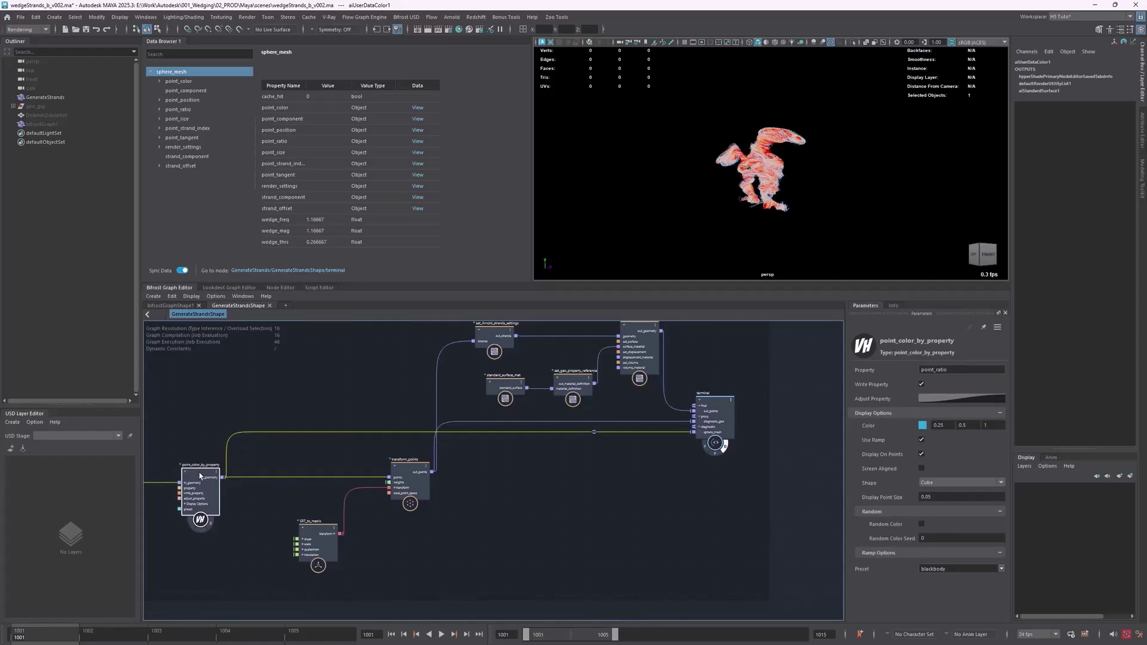
{"action": "left_click", "coordinate": [200, 475]}
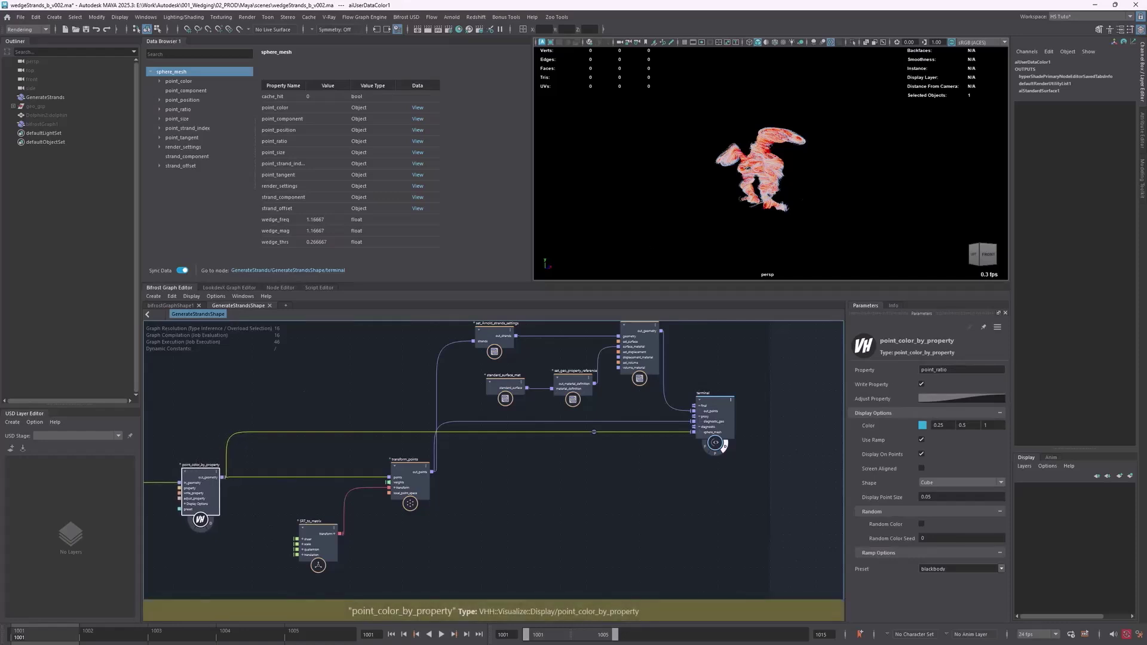
- Switch to the web browser and review the VHH GitHub repository and the Bifrost Help page on installing compounds, including directory paths and BIFROST_LIB_CONFIG_FILES
{"action": "left_click_drag", "start_coordinate": [1146, 111], "coordinate": [479, 49]}
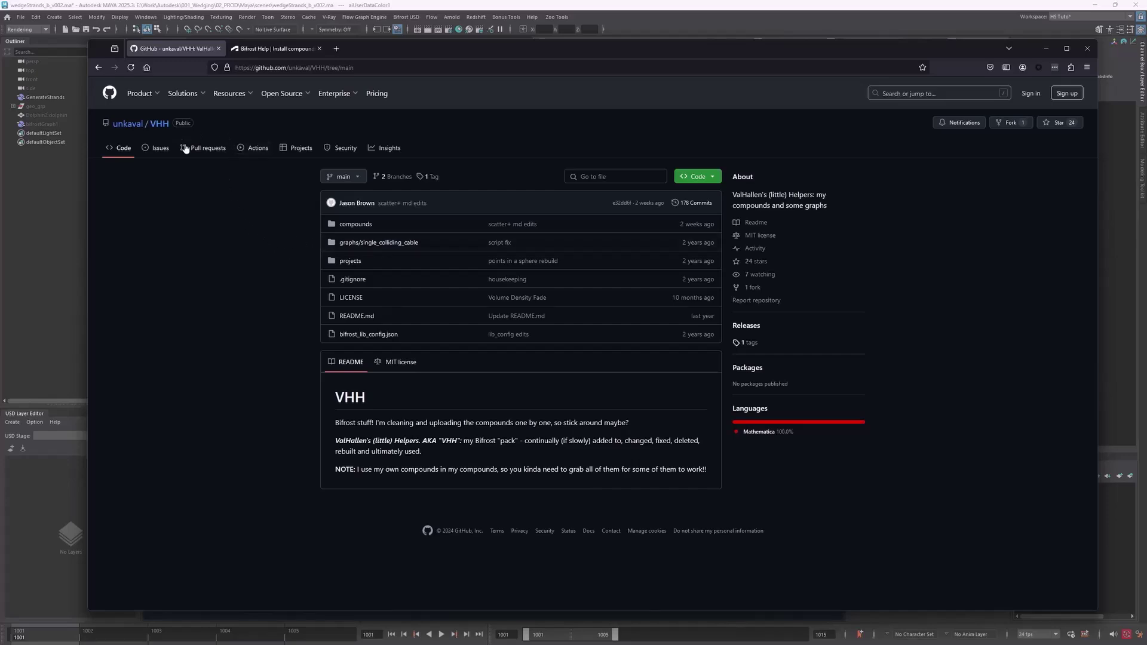
{"action": "left_click", "coordinate": [273, 49]}
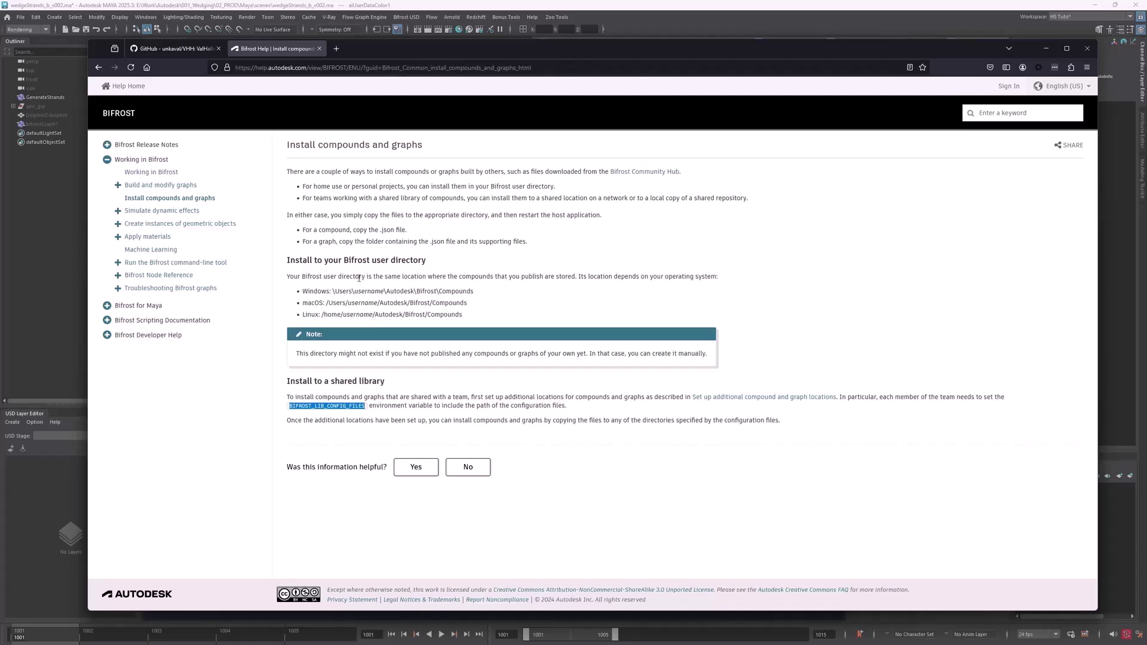
{"action": "left_click_drag", "start_coordinate": [337, 291], "coordinate": [469, 314]}
{"action": "left_click", "coordinate": [532, 304]}
{"action": "left_click_drag", "start_coordinate": [290, 408], "coordinate": [368, 405]}
{"action": "left_click_drag", "start_coordinate": [502, 47], "coordinate": [1146, 74]}
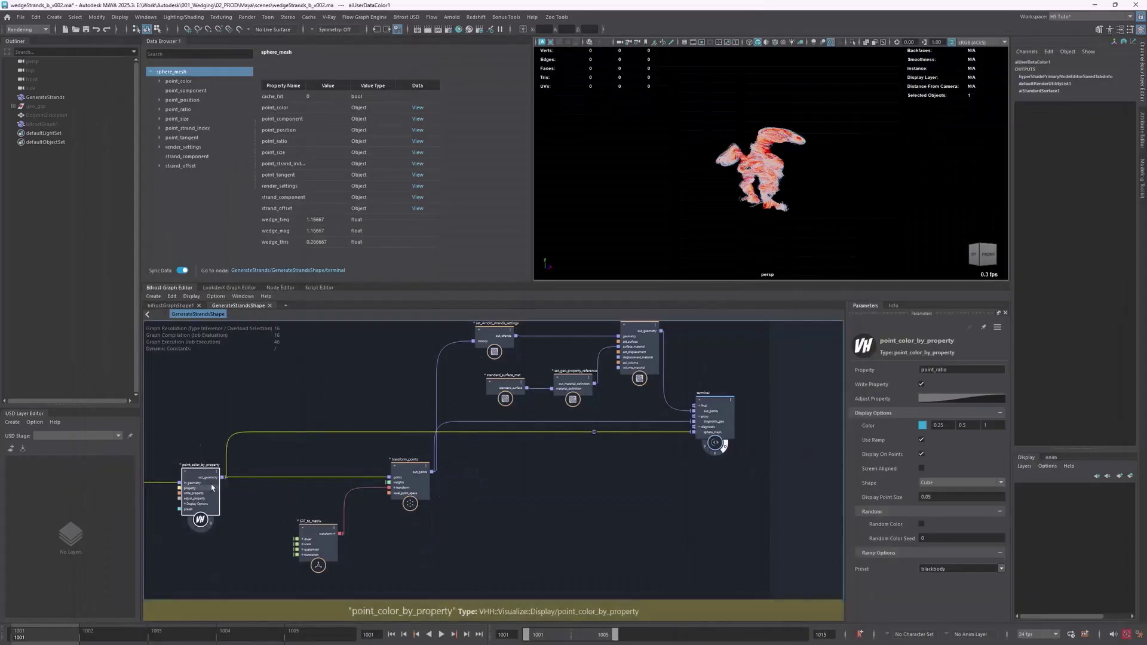
- Return to Maya and review the settings of the SRT_to_matrix and set_Arnold_strands_settings nodes in the GenerateStrands graph
{"action": "left_click", "coordinate": [276, 470]}
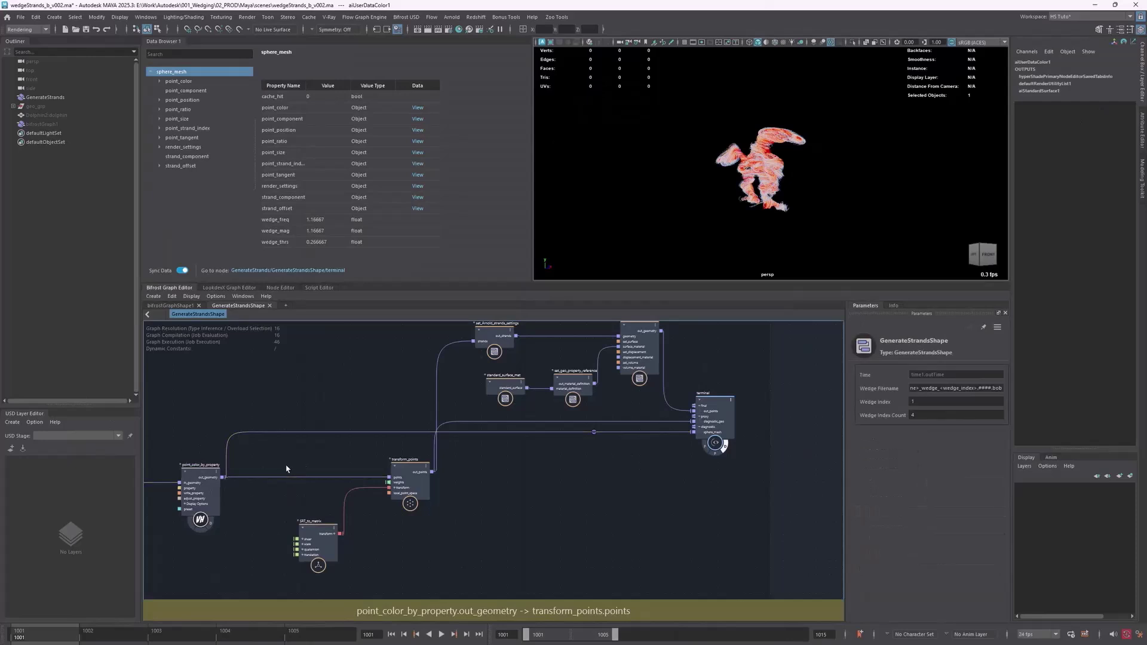
{"action": "left_click", "coordinate": [314, 527]}
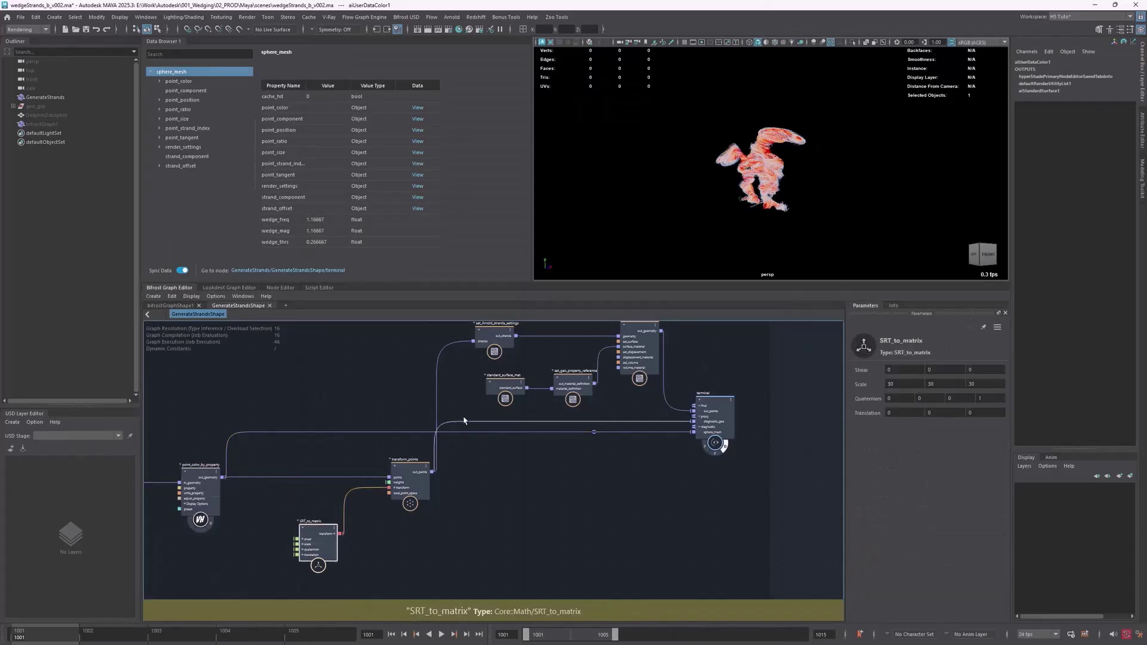
{"action": "left_click", "coordinate": [495, 385]}
{"action": "middle_click_drag", "start_coordinate": [466, 380], "coordinate": [374, 456], "text": "alt"}
{"action": "left_click", "coordinate": [382, 415]}
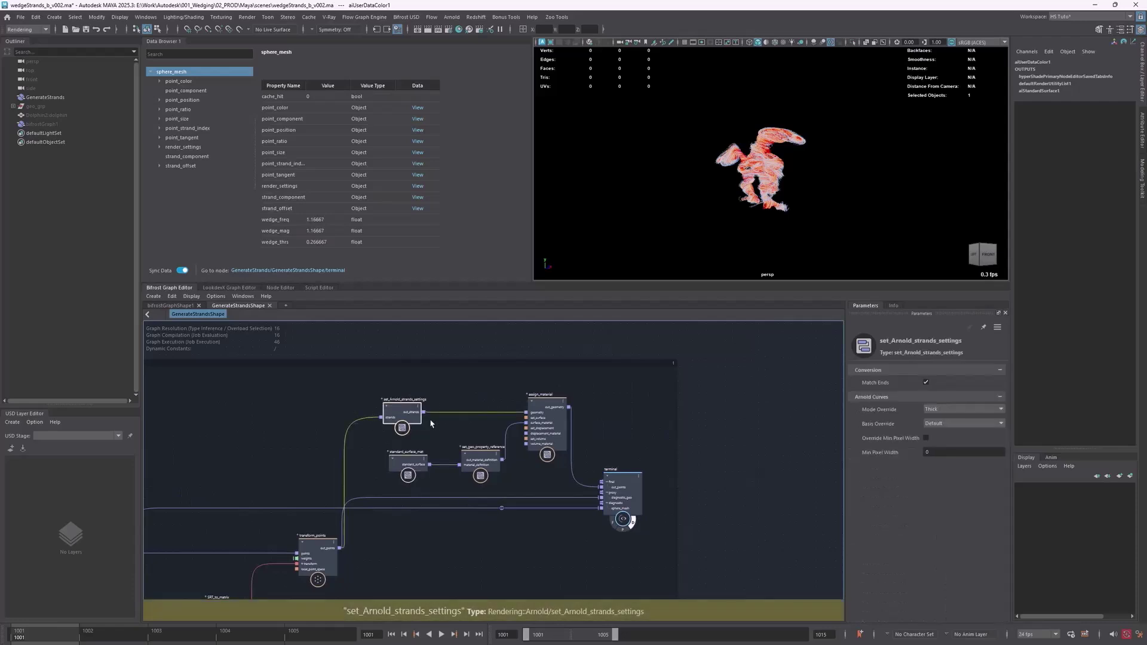
{"action": "scroll", "coordinate": [439, 412], "scroll_direction": "up", "scroll_amount": 1}
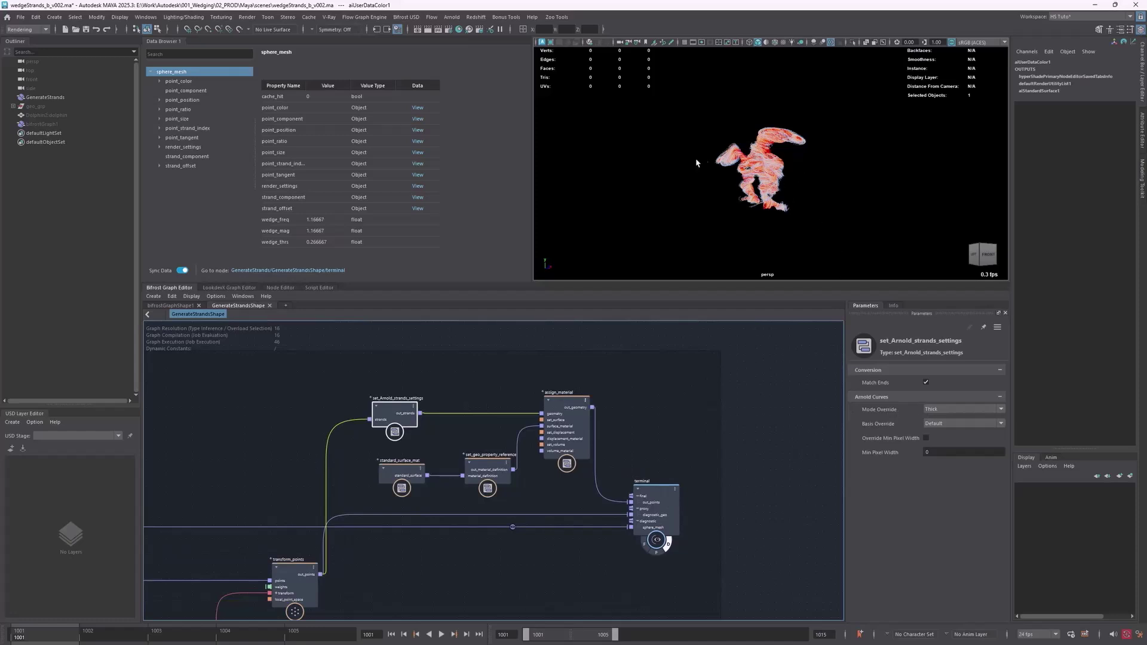
- Examine the base attributes of standard_surface_mat and the base_color to point_color mapping in set_geo_property_reference
{"action": "left_click", "coordinate": [406, 473]}
{"action": "key", "text": "3"}
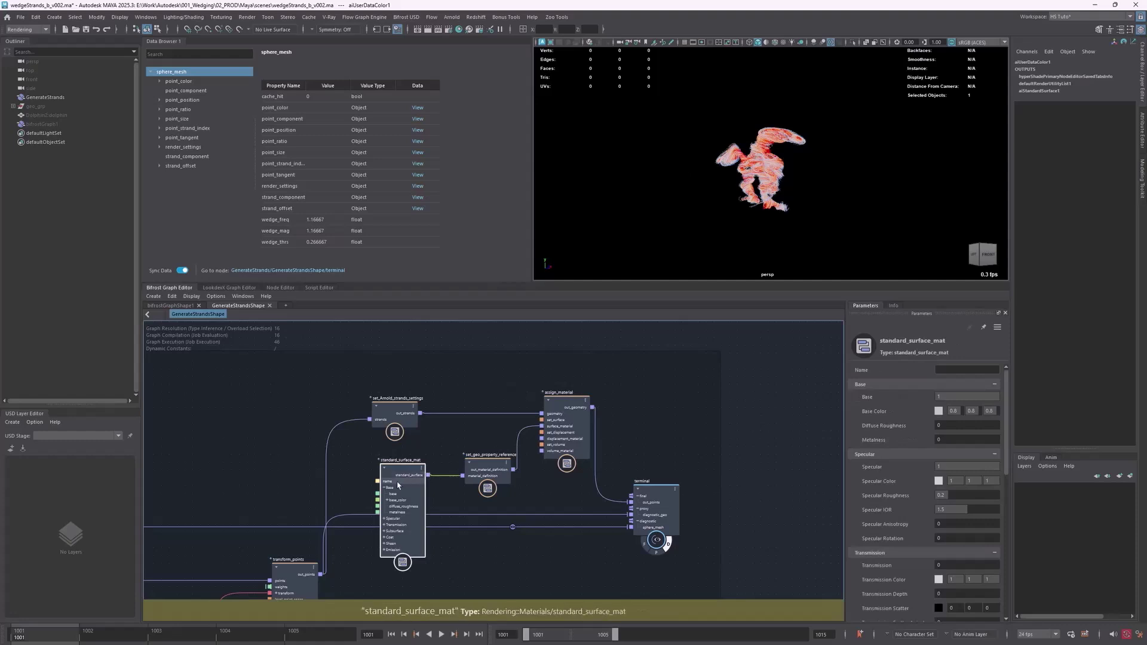
{"action": "left_click", "coordinate": [385, 488]}
{"action": "left_click", "coordinate": [476, 472]}
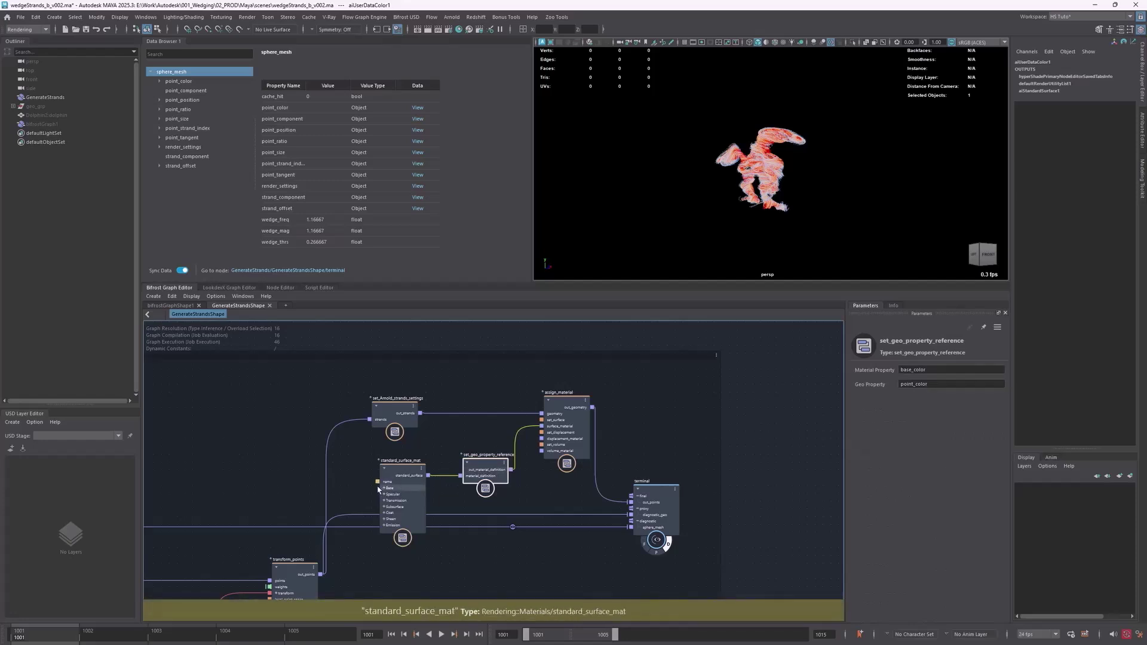
{"action": "double_click", "coordinate": [943, 370]}
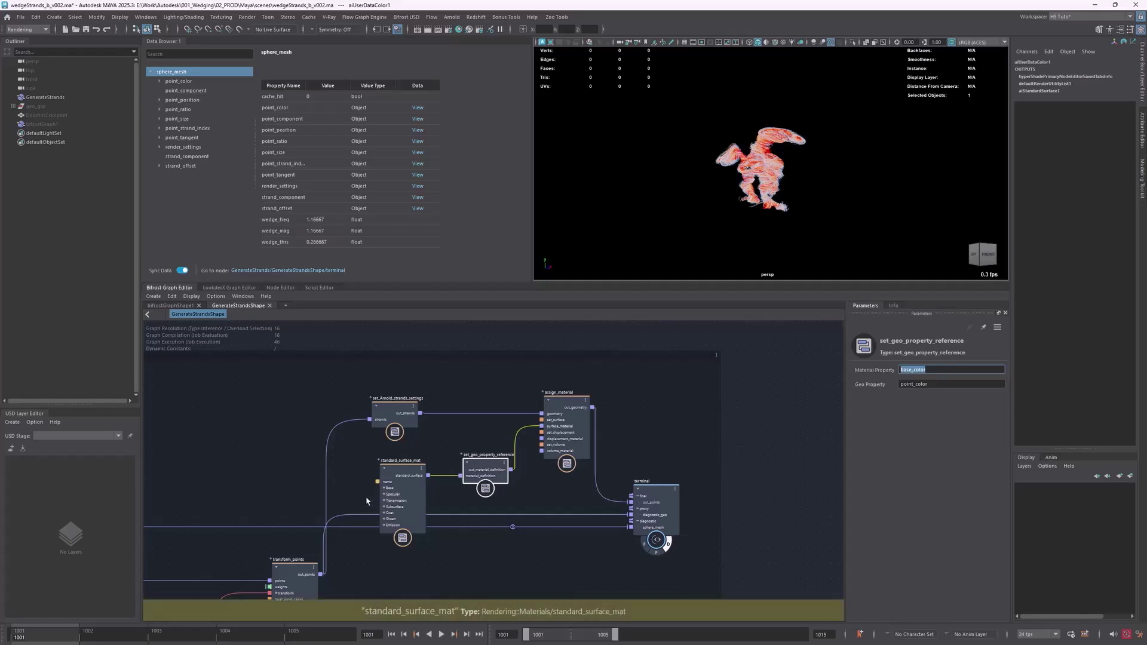
{"action": "left_click", "coordinate": [384, 488]}
{"action": "left_click", "coordinate": [466, 472]}
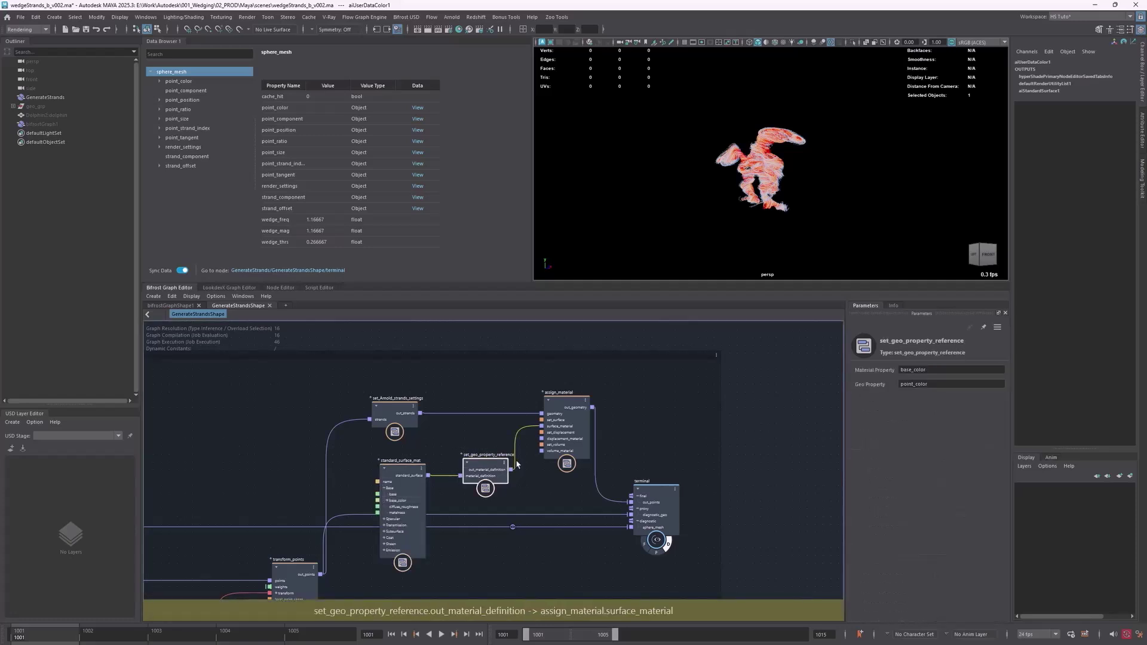
{"action": "double_click", "coordinate": [914, 384]}
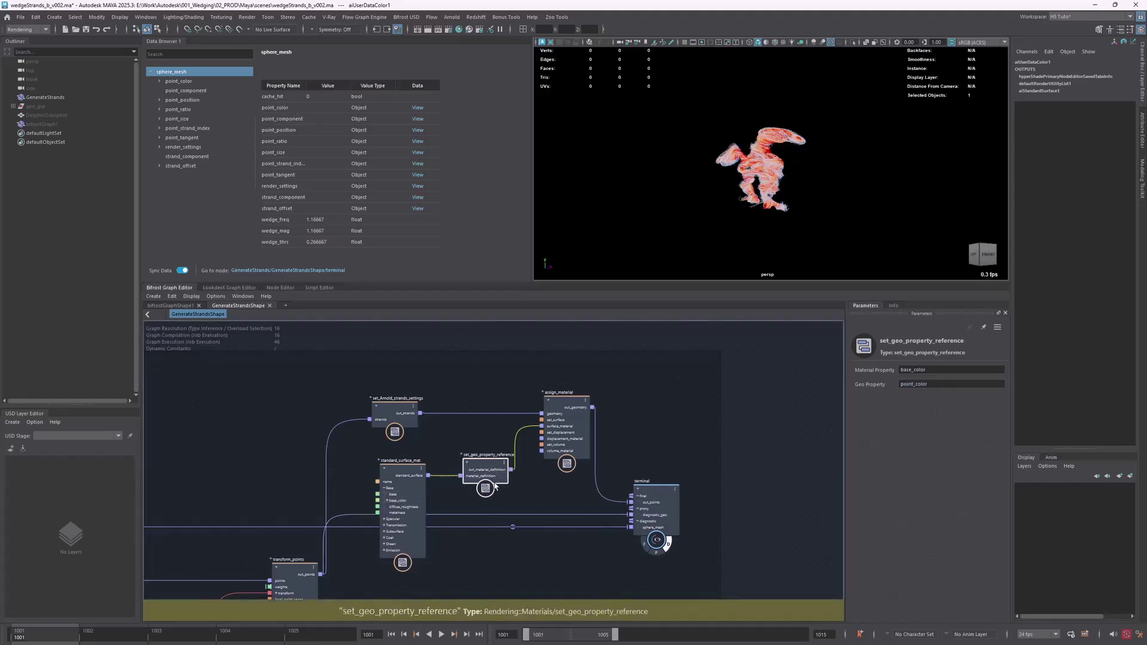
{"action": "left_click", "coordinate": [416, 474]}
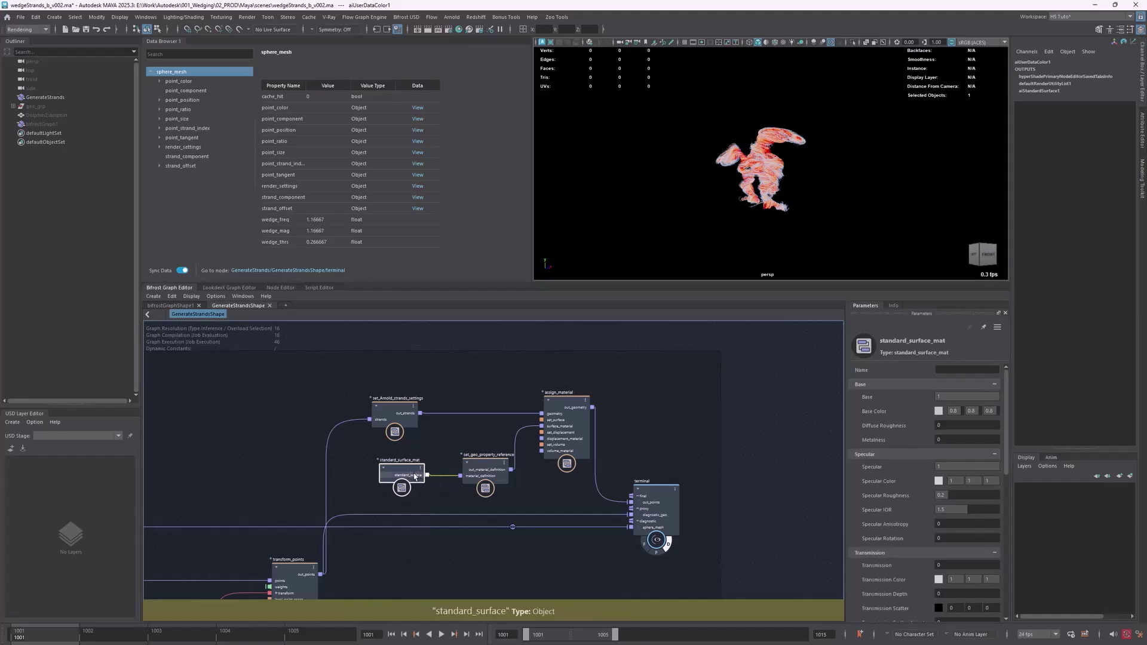
- Open Hypershade and examine the aiUserDataColor1 attribute name and its connection through aiStandardSurface1 to the shading group
{"action": "left_click", "coordinate": [458, 30]}
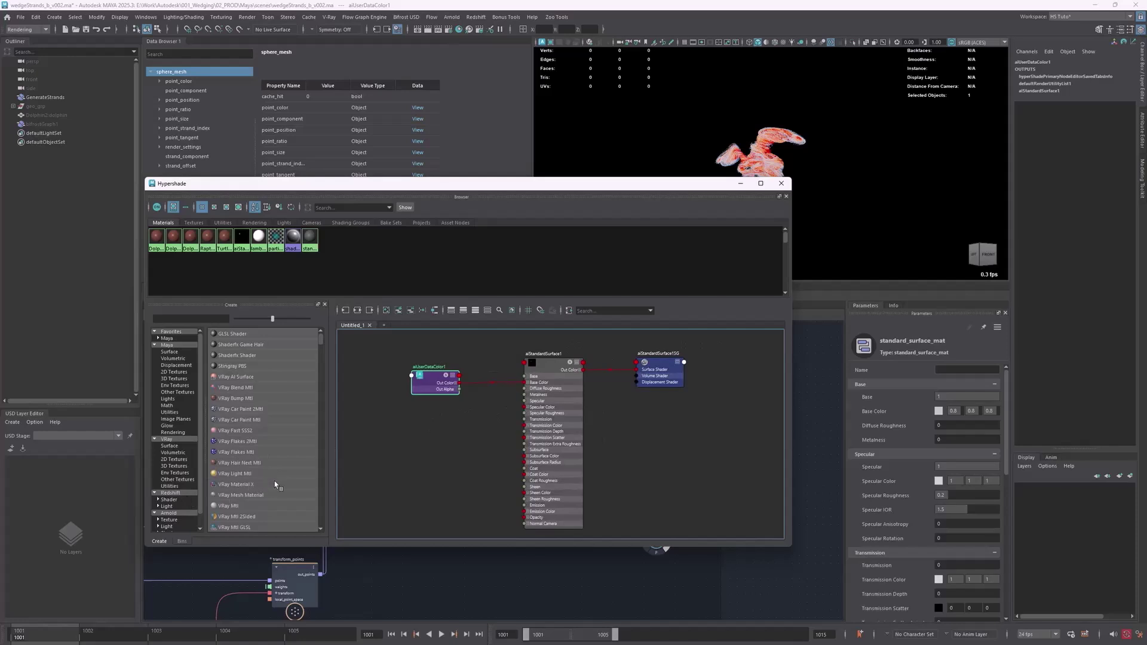
{"action": "left_click", "coordinate": [444, 411]}
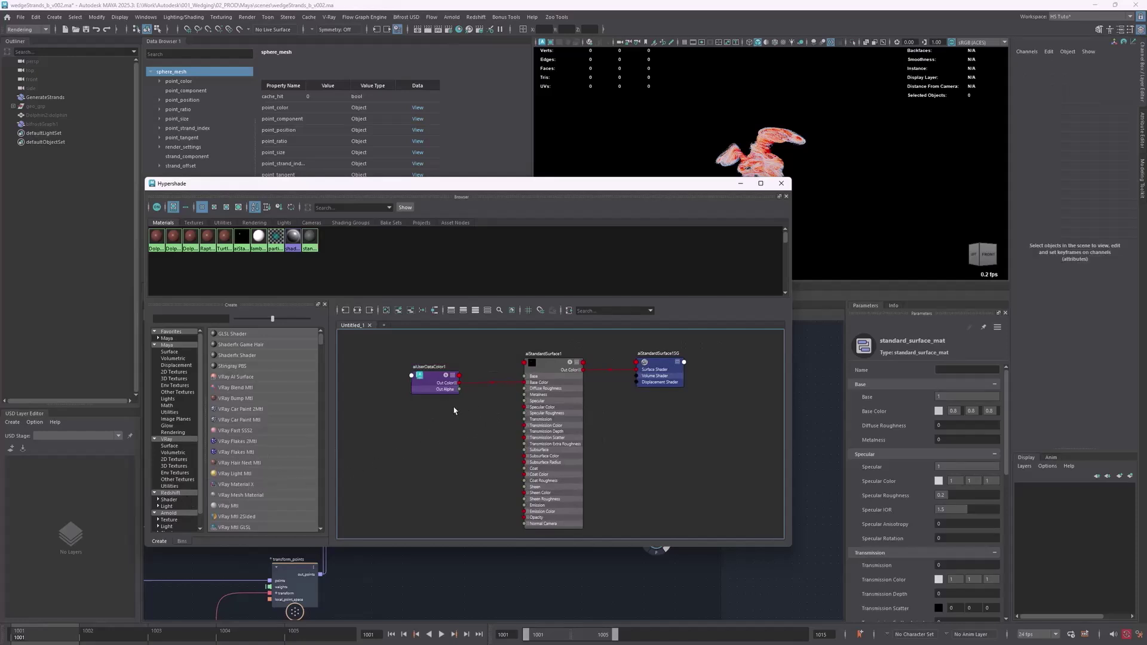
{"action": "left_click_drag", "start_coordinate": [390, 414], "coordinate": [471, 360]}
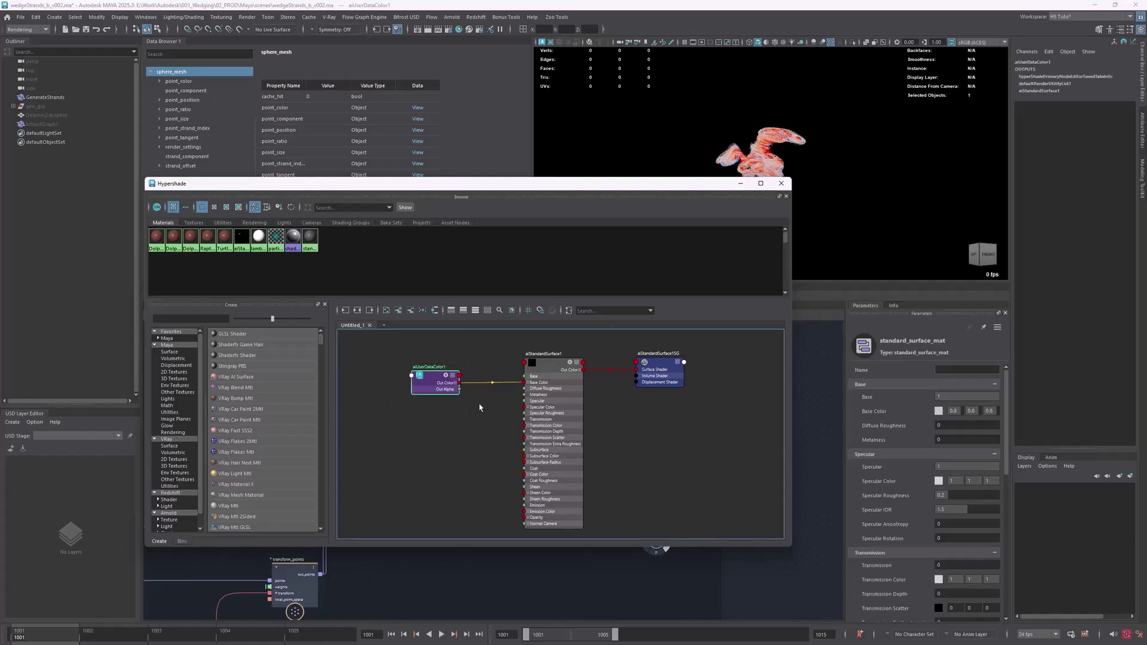
{"action": "key", "text": "ctrl+a"}
{"action": "double_click", "coordinate": [1033, 116]}
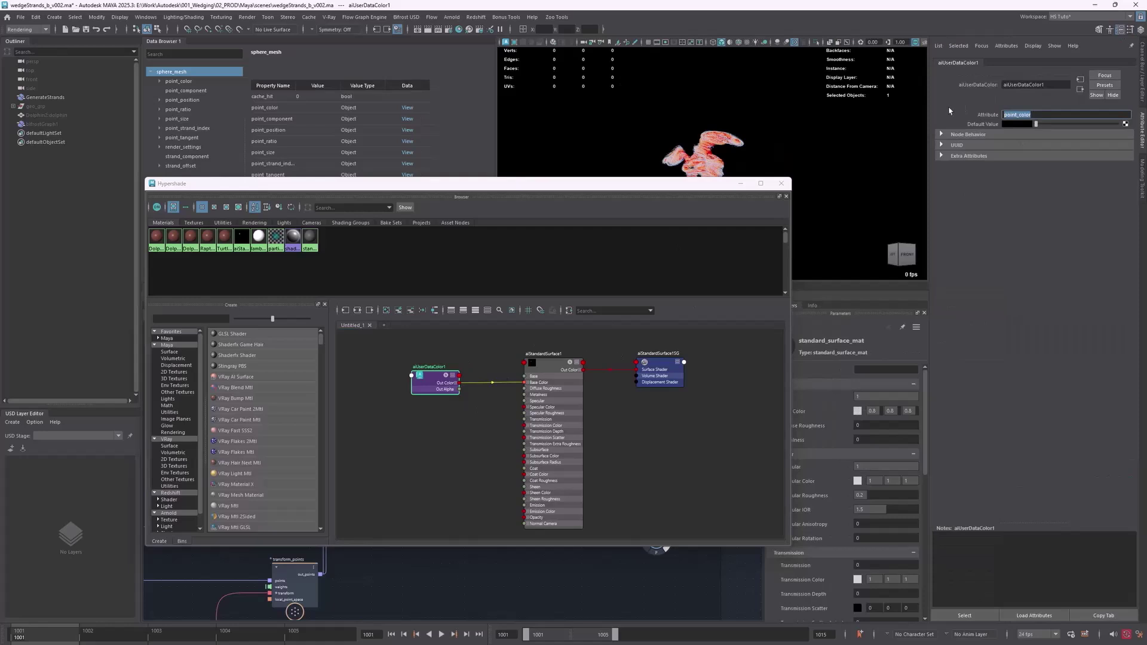
{"action": "left_click", "coordinate": [1029, 115]}
{"action": "left_click", "coordinate": [567, 382]}
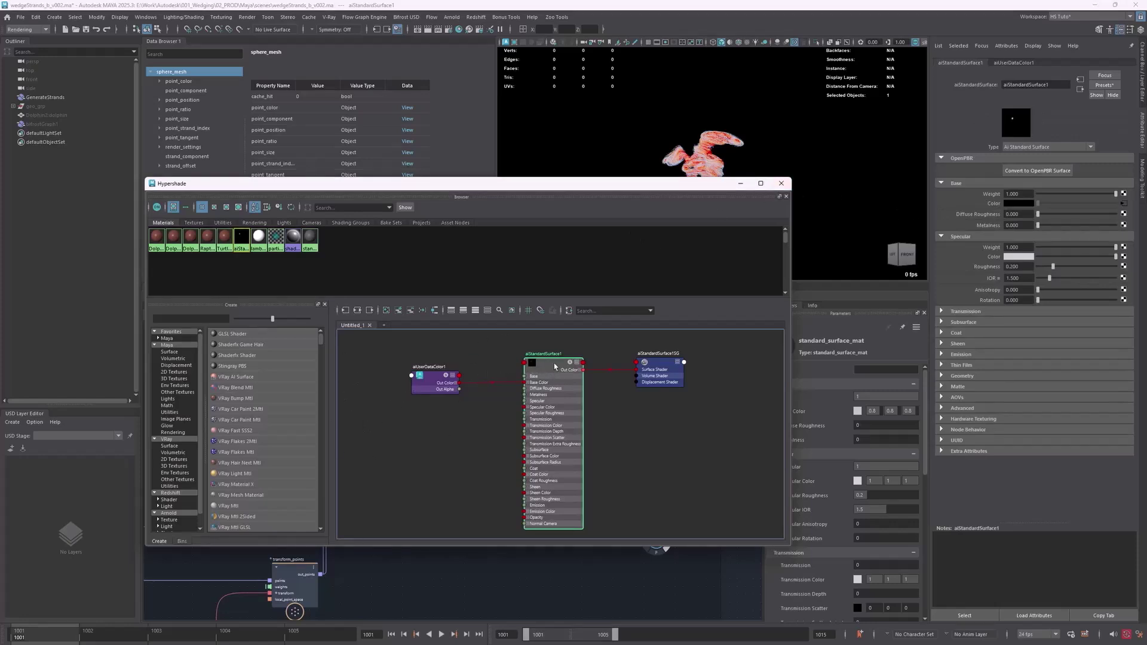
{"action": "left_click_drag", "start_coordinate": [662, 370], "coordinate": [654, 369]}
{"action": "left_click_drag", "start_coordinate": [552, 368], "coordinate": [560, 369]}
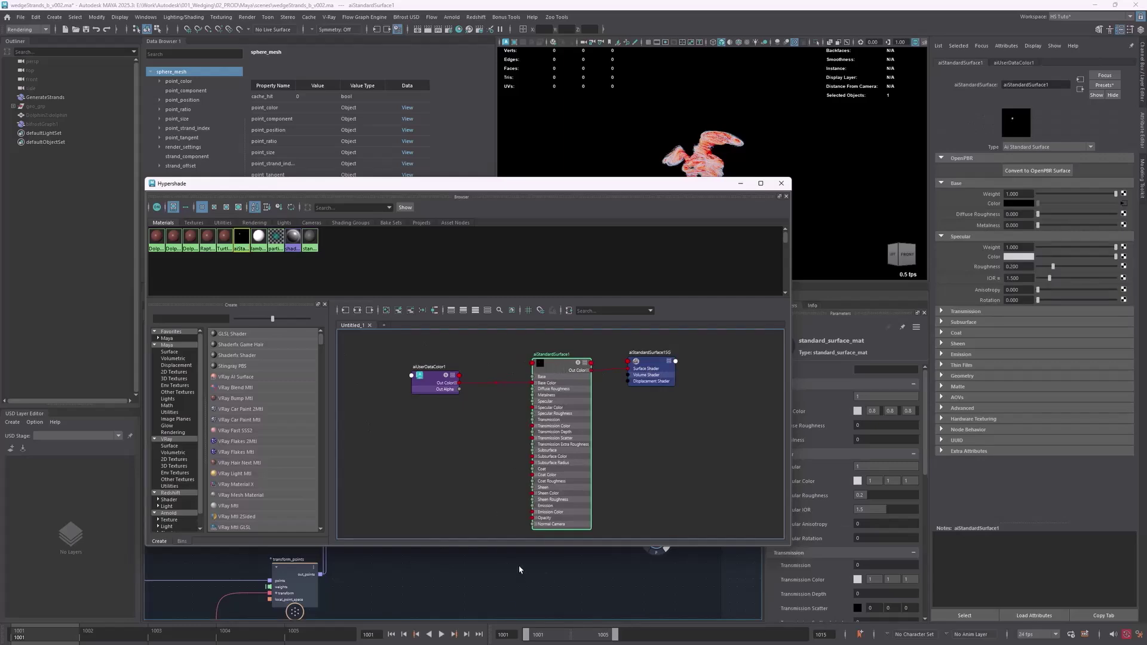
- Add the aiStandardSurface1 material to the GenerateStrands graph, close Hypershade, and connect its material reference to the surface_material input of assign_material
{"action": "middle_click_drag", "start_coordinate": [519, 570], "coordinate": [519, 569]}
{"action": "left_click", "coordinate": [460, 568]}
{"action": "left_click", "coordinate": [779, 184]}
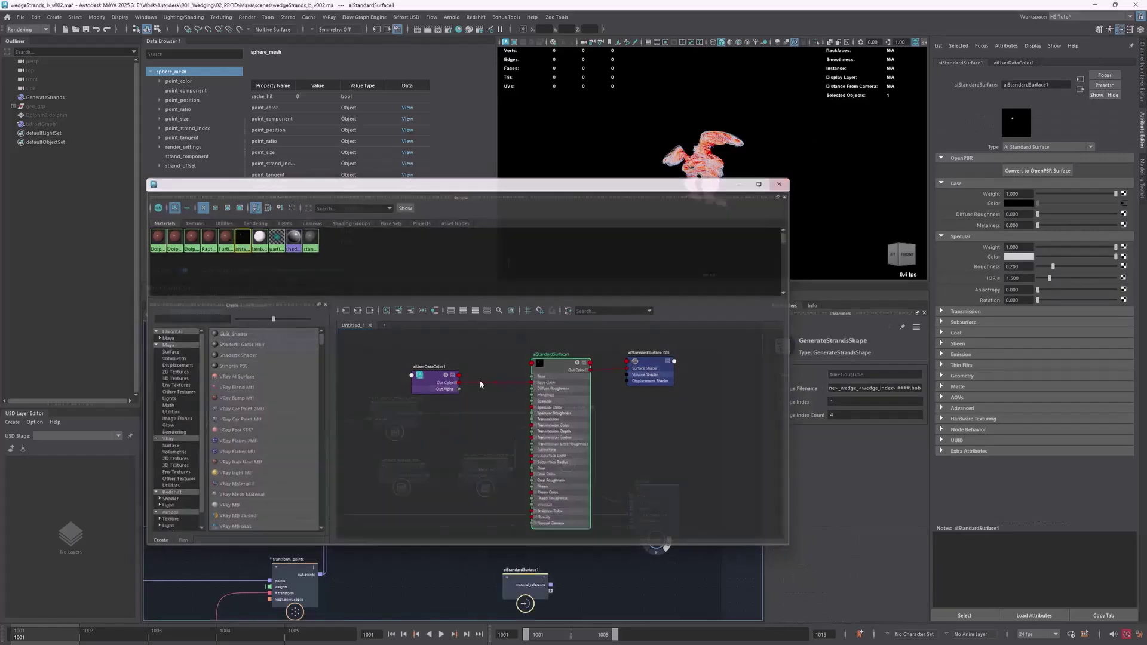
{"action": "left_click_drag", "start_coordinate": [528, 581], "coordinate": [559, 444]}
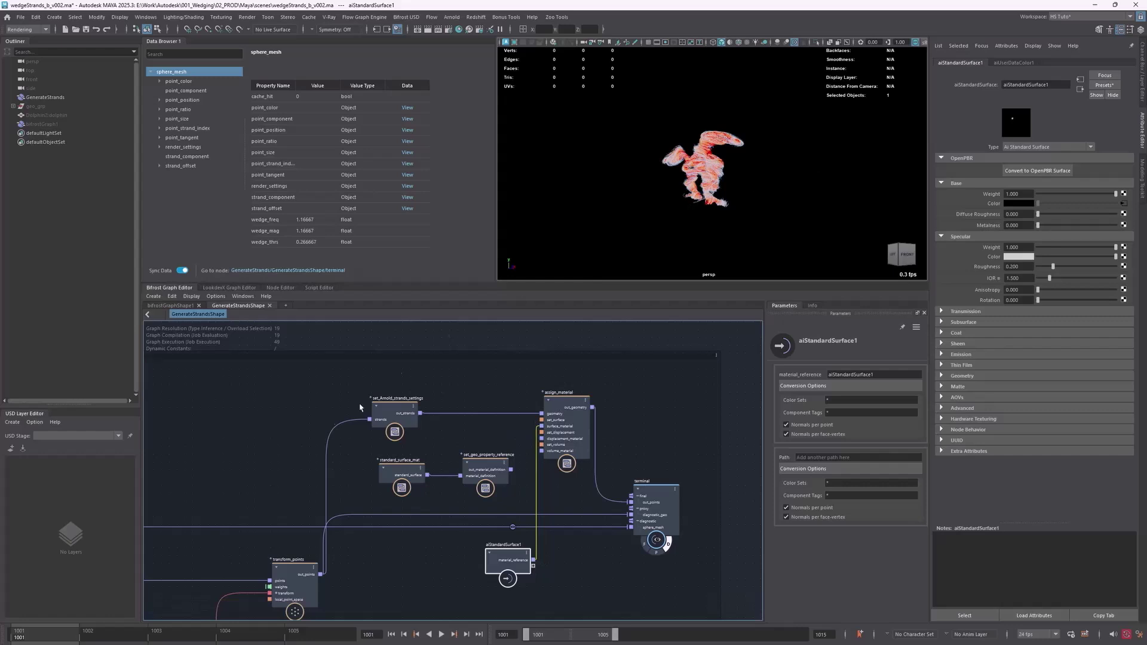
{"action": "key", "text": "a"}
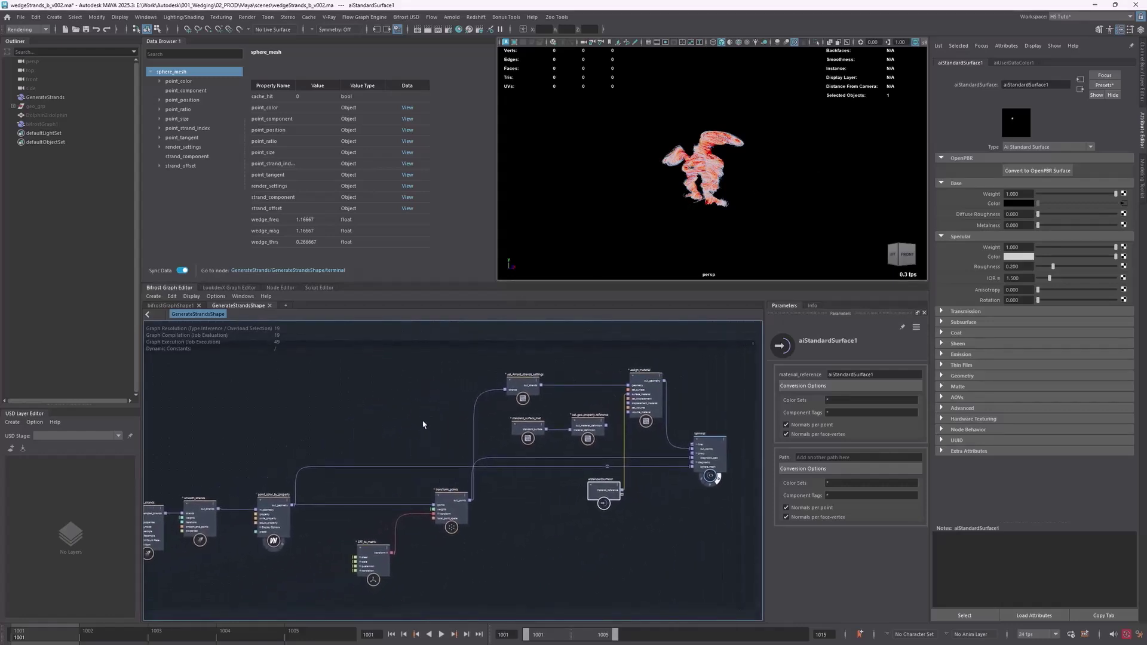
{"action": "mouse_move", "coordinate": [412, 424]}
{"action": "middle_mouse_down", "text": "alt"}
{"action": "mouse_move", "coordinate": [434, 421]}
{"action": "mouse_move", "coordinate": [421, 433]}
{"action": "middle_mouse_up", "text": "alt"}
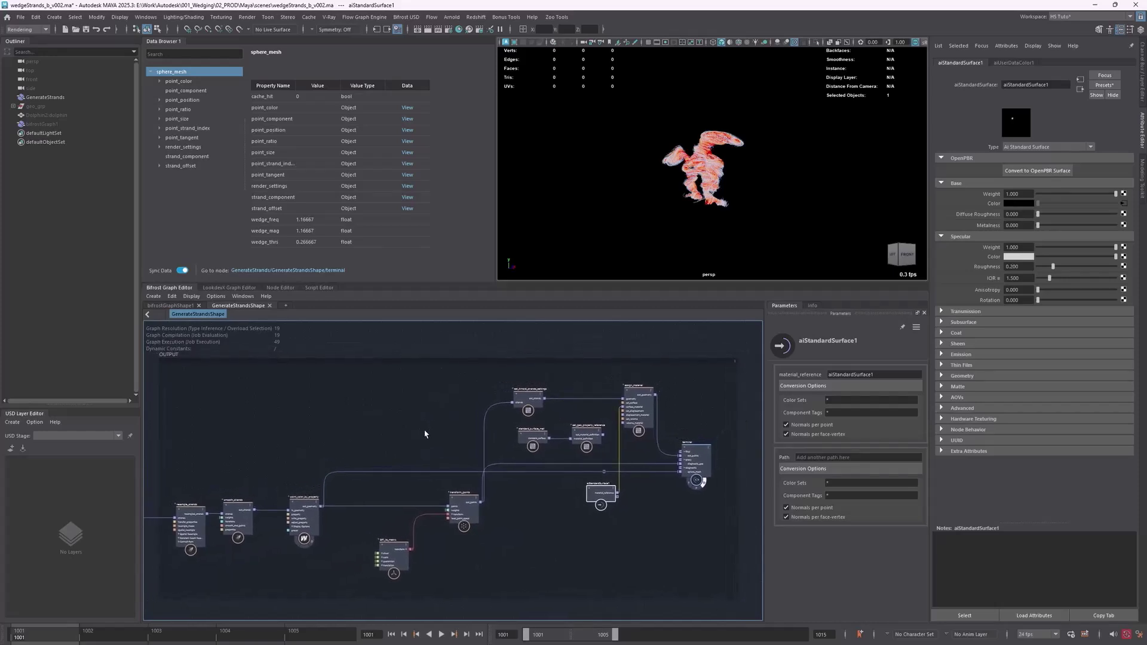